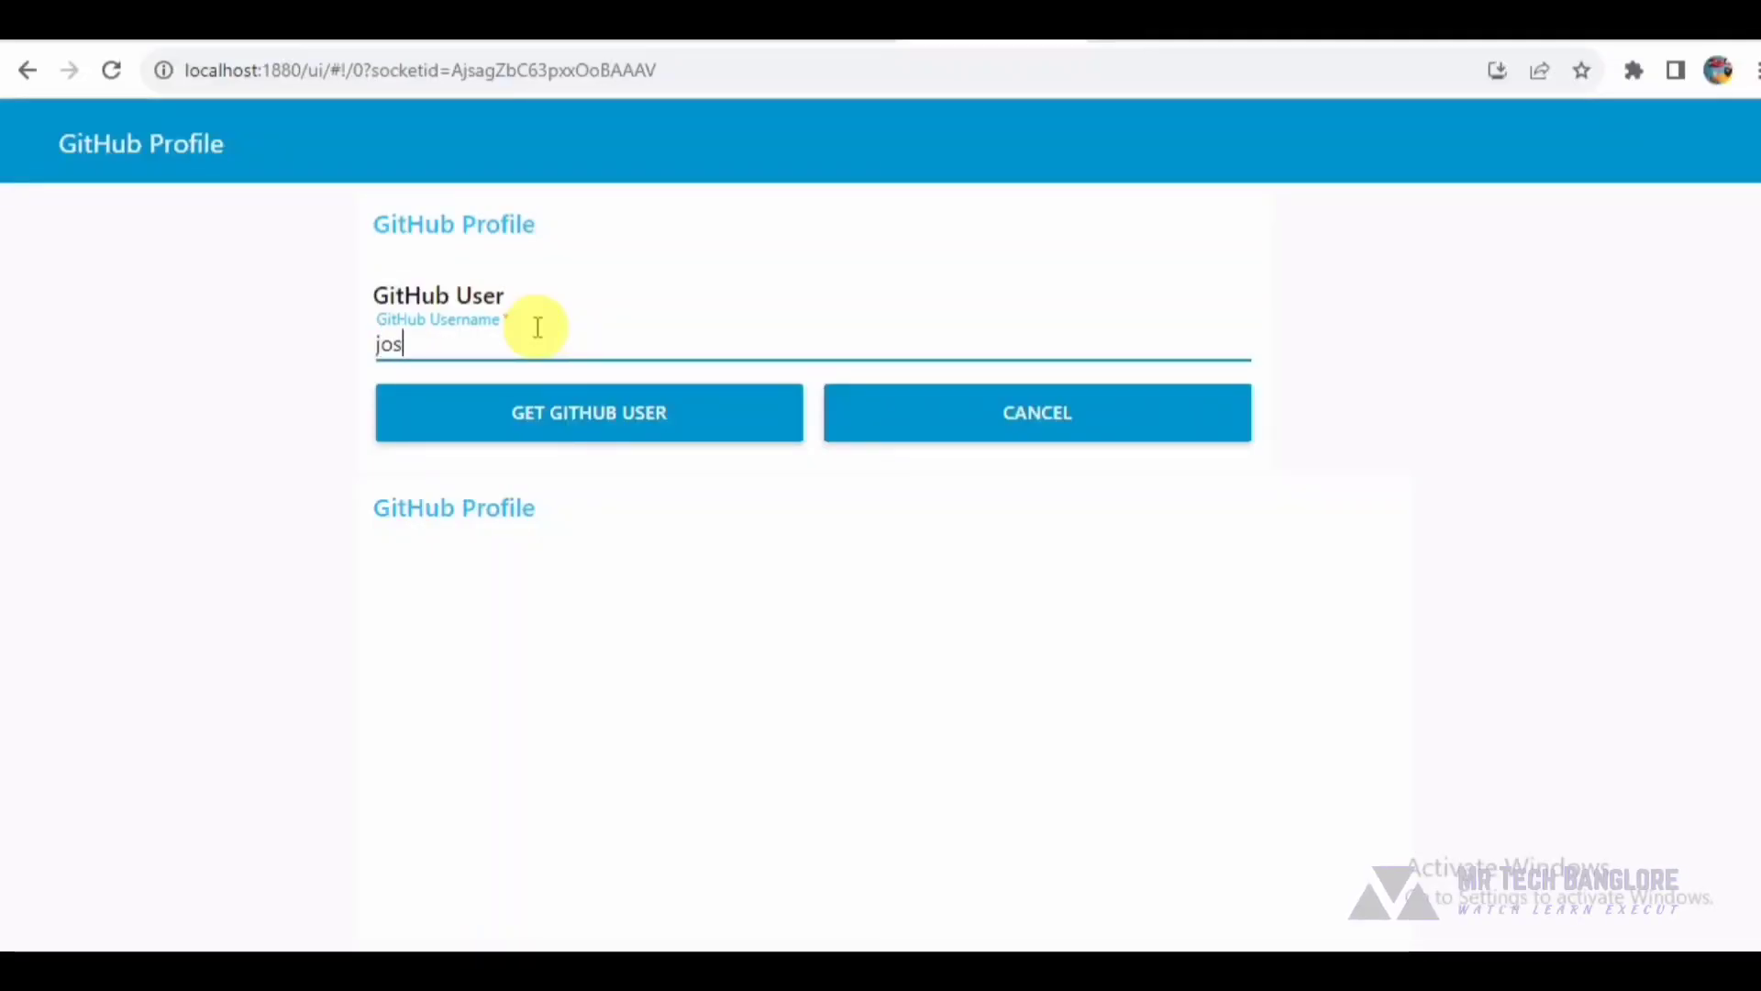
pyautogui.write('ndeep')
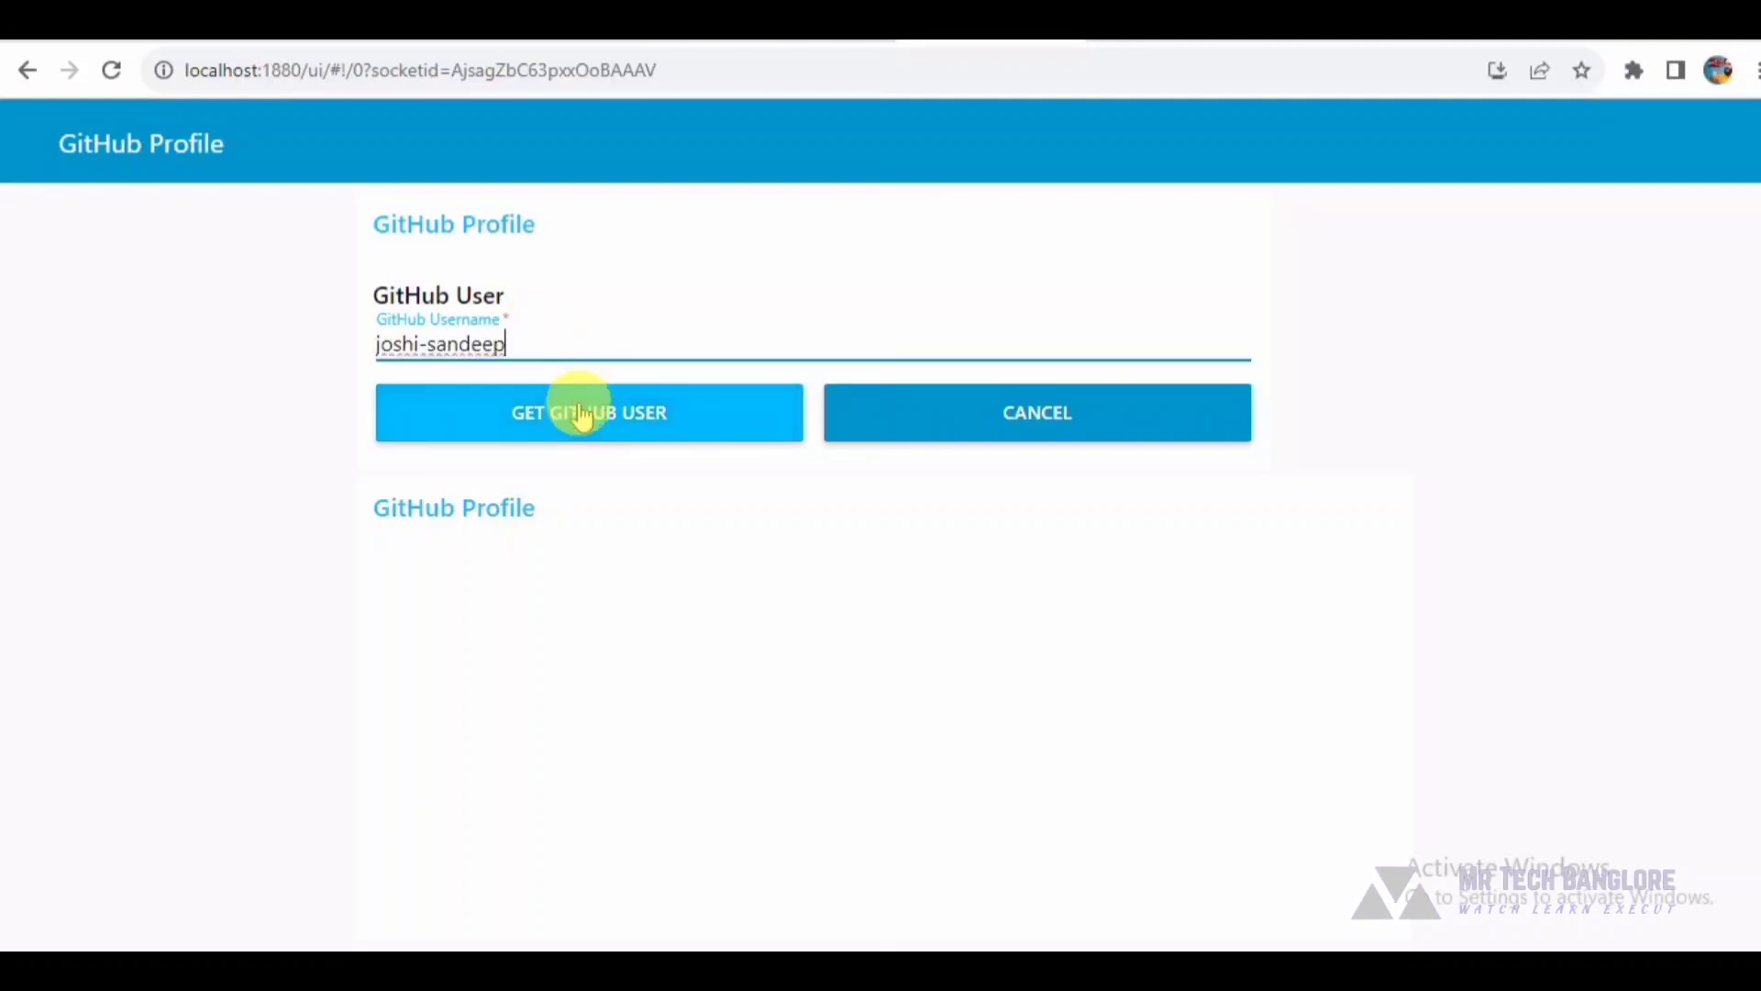
pyautogui.click(581, 413)
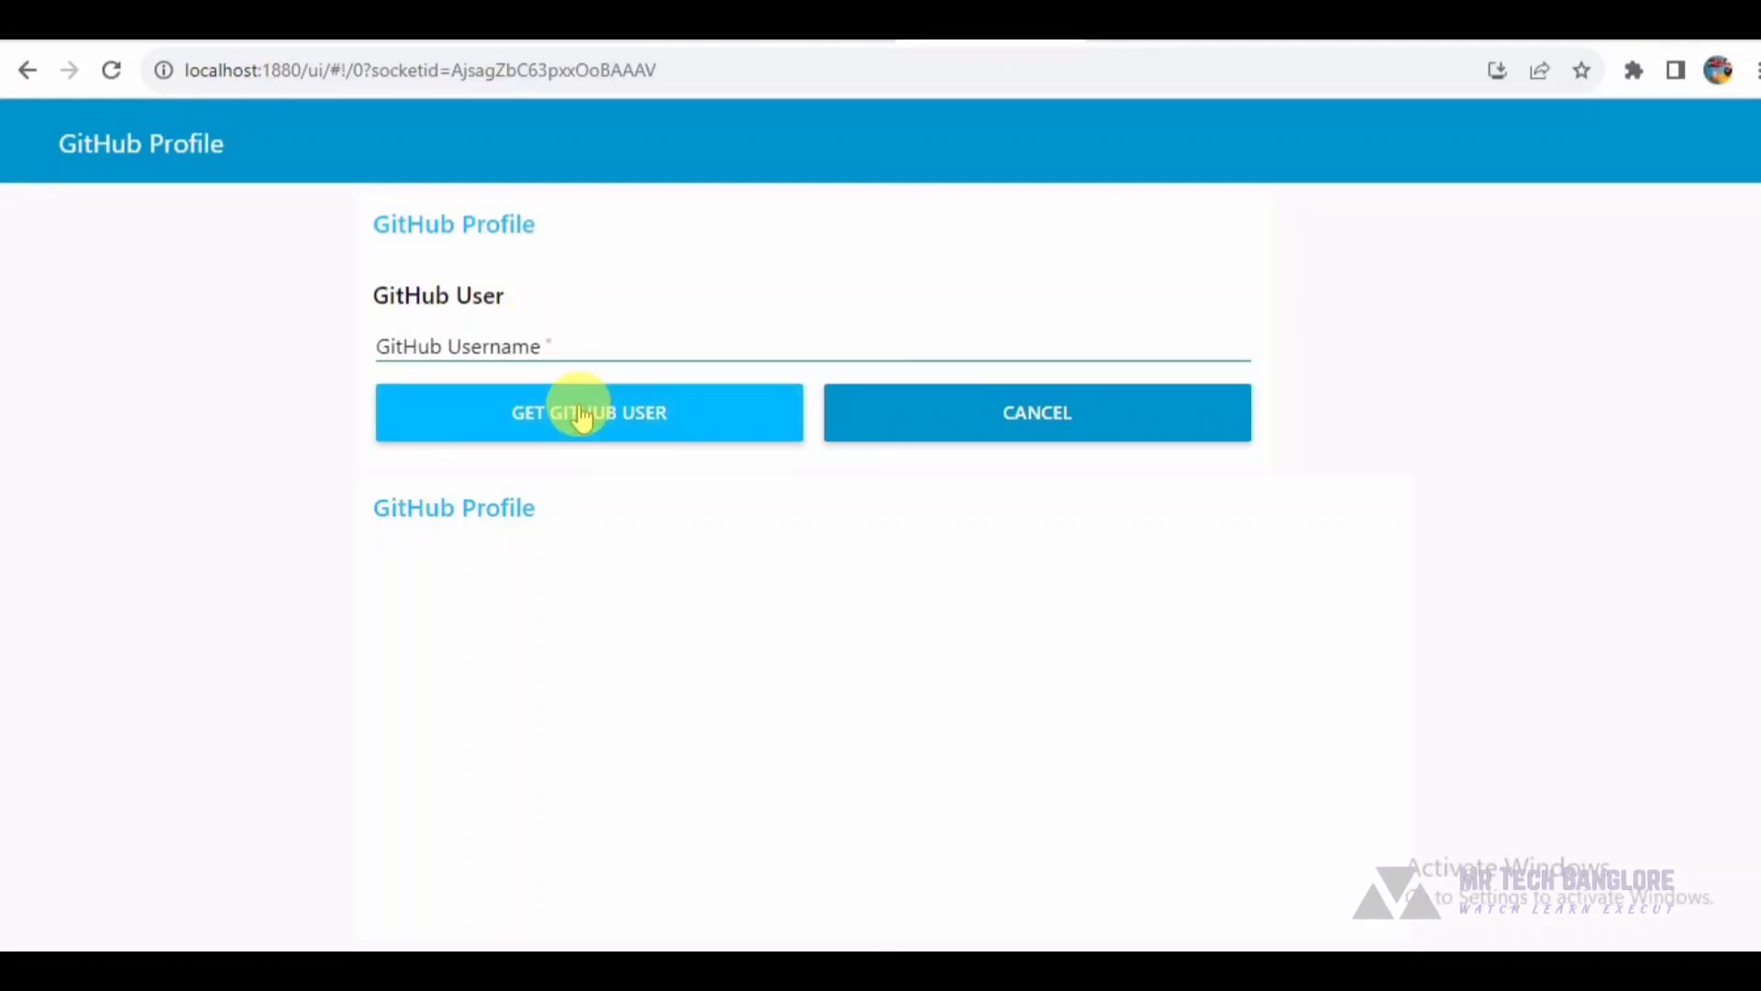
pyautogui.scroll(-2, 582, 441)
pyautogui.scroll(-2, 589, 475)
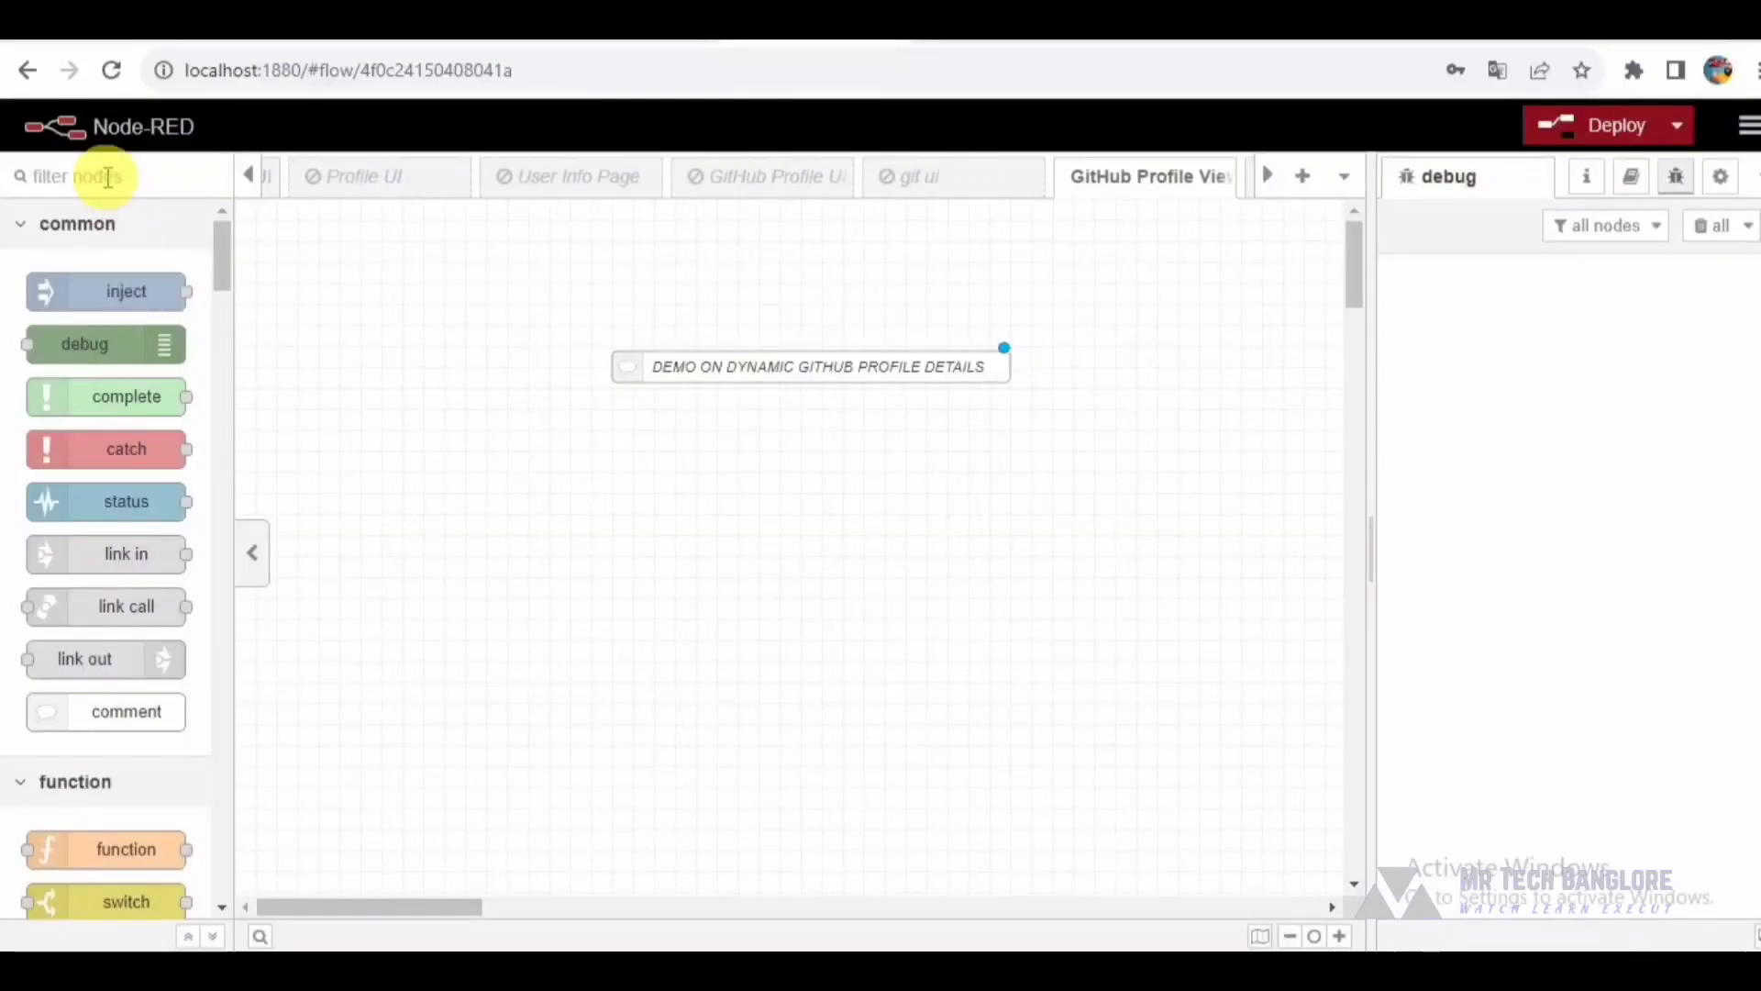
pyautogui.write('http')
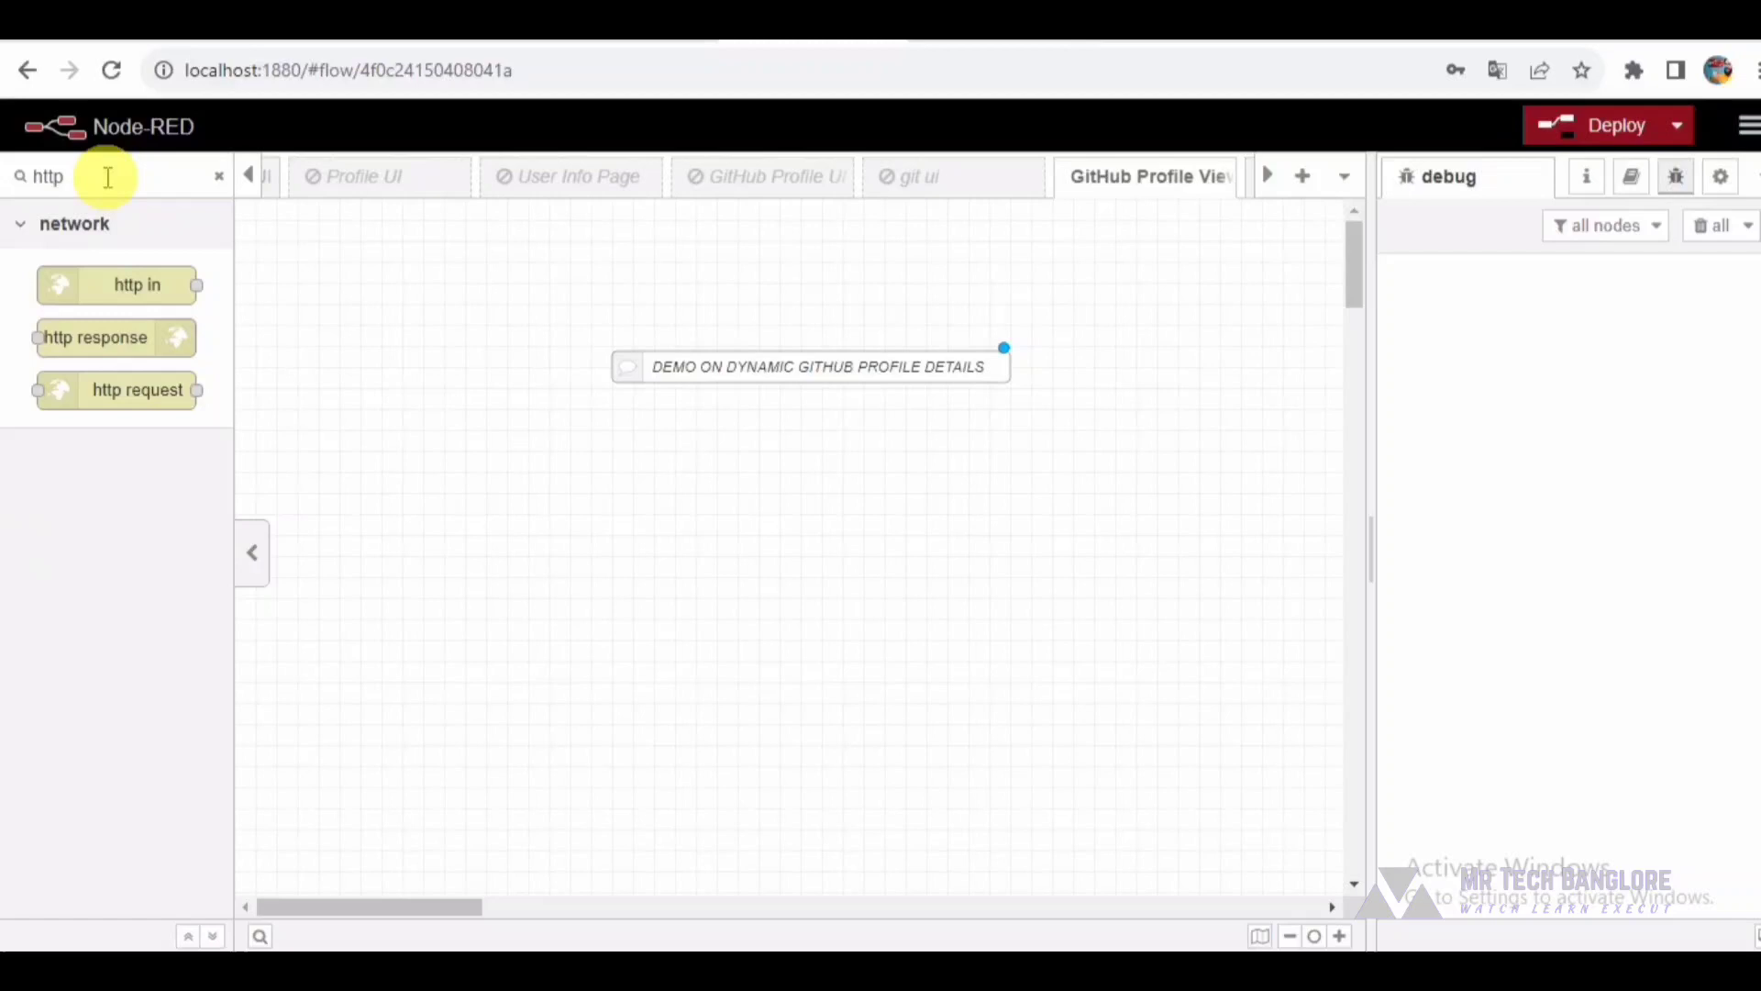
# Place an http in node on the canvas beside the demo comment.
pyautogui.moveTo(138, 283); pyautogui.dragTo(528, 493)
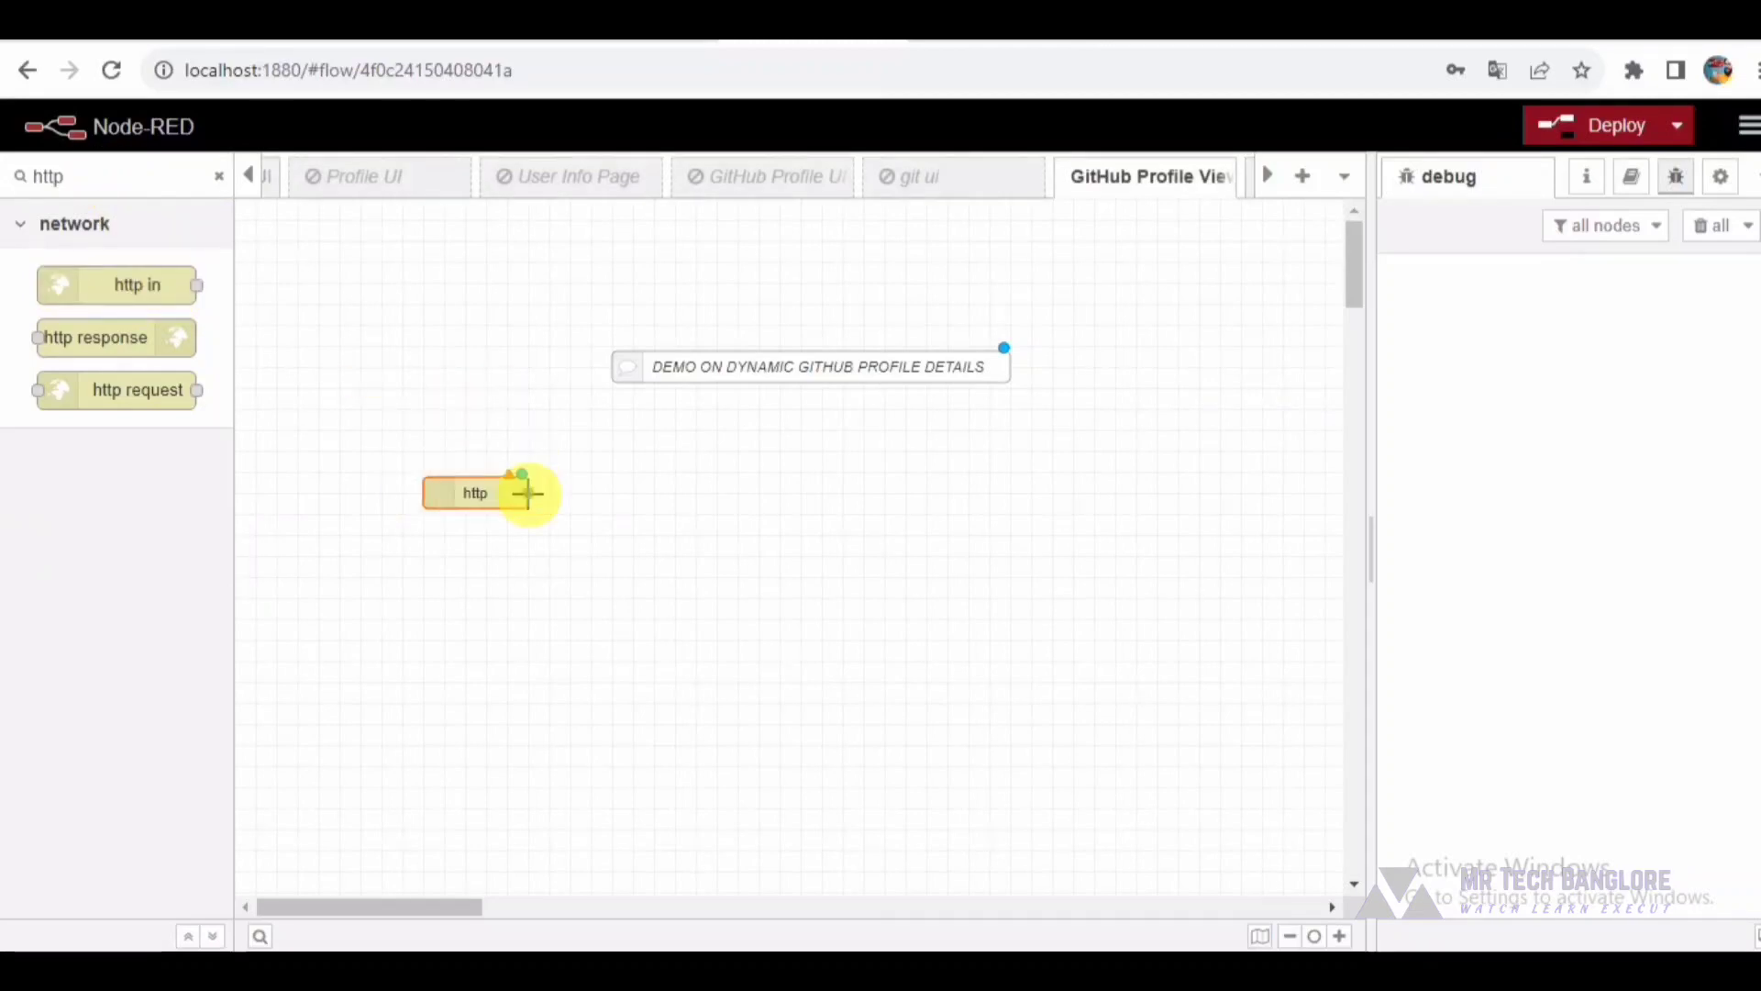
# Configure the http in node with URL /dynamic-github-profile and name 'Get Githup User Profile'.
pyautogui.doubleClick(501, 497)
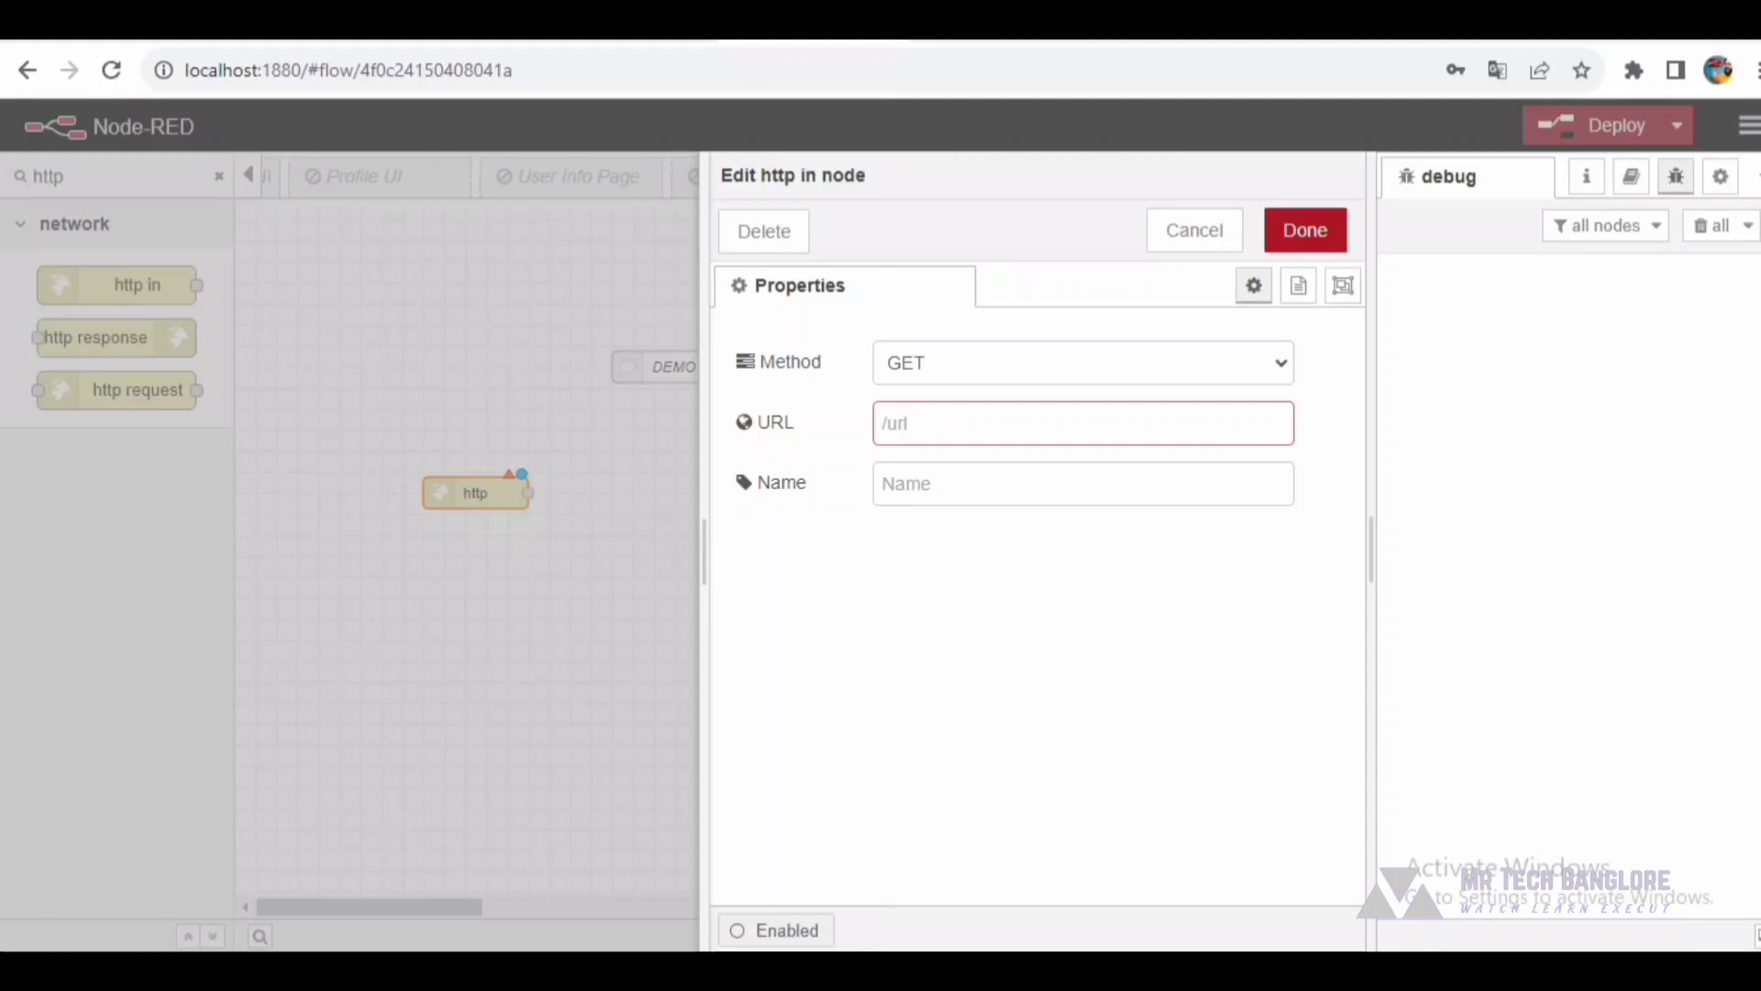
pyautogui.click(923, 423)
pyautogui.write('/dynamic-github-profile')
pyautogui.click(908, 481)
pyautogui.write('Get Github')
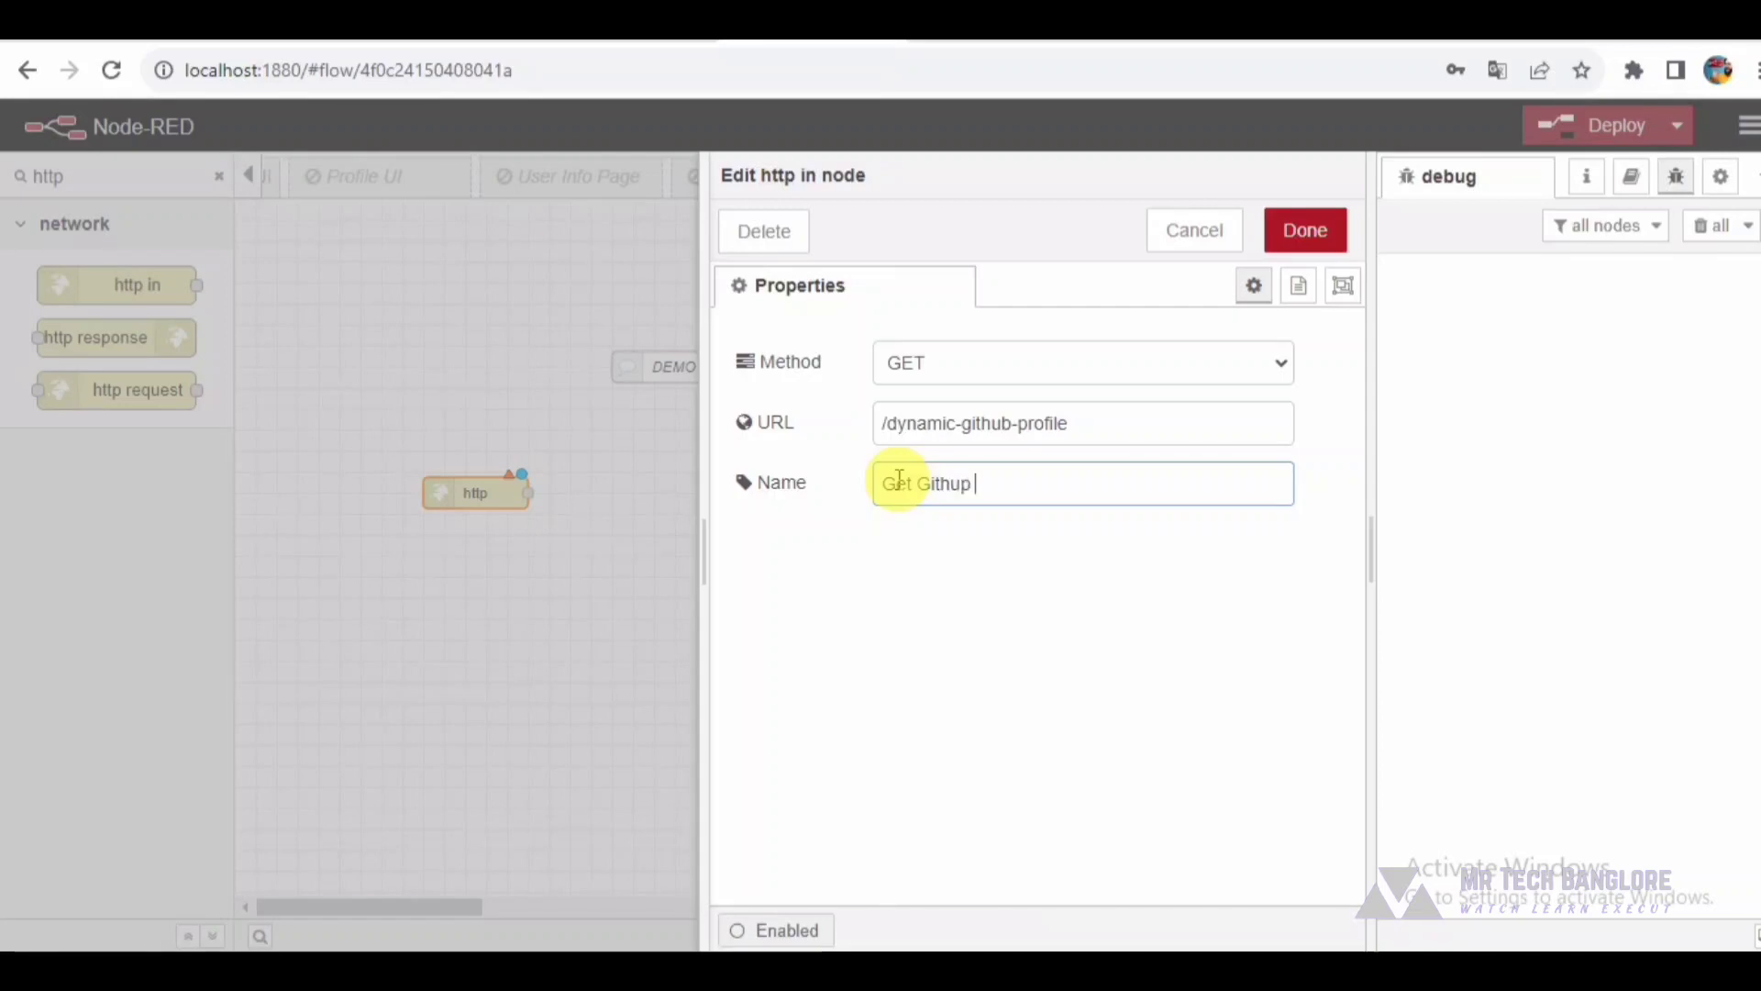
pyautogui.write('Pro')
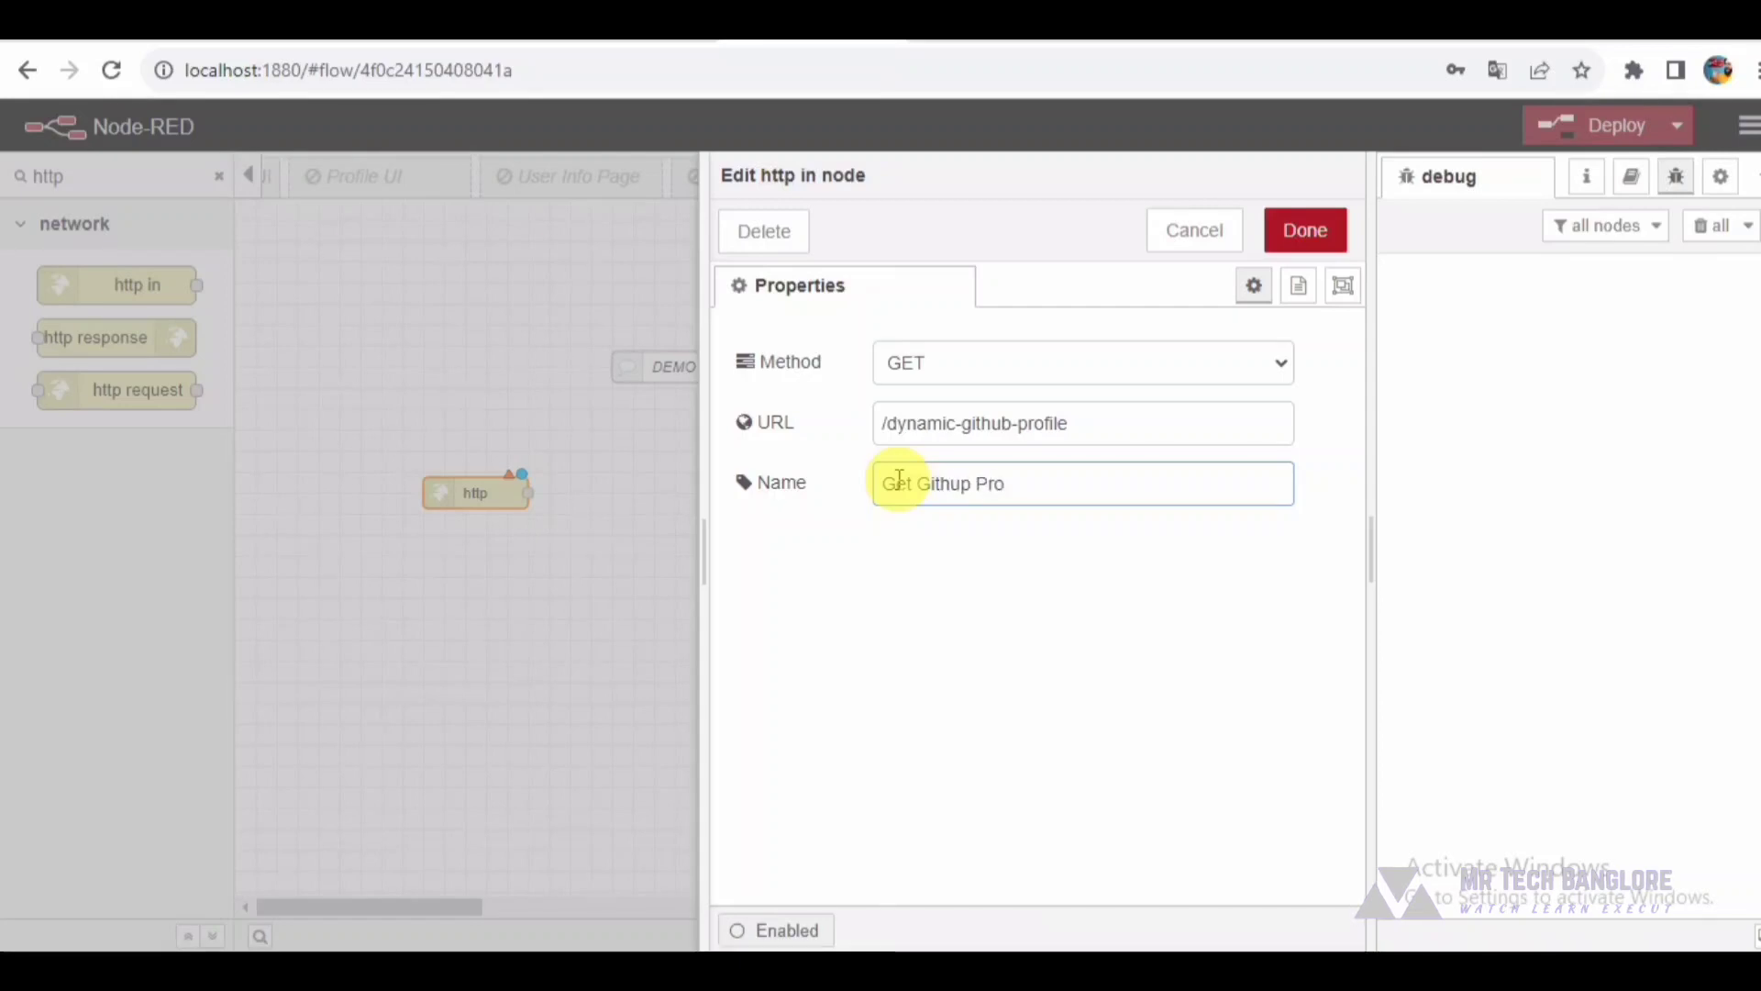
pyautogui.press('BackSpace')
pyautogui.write('User Profile')
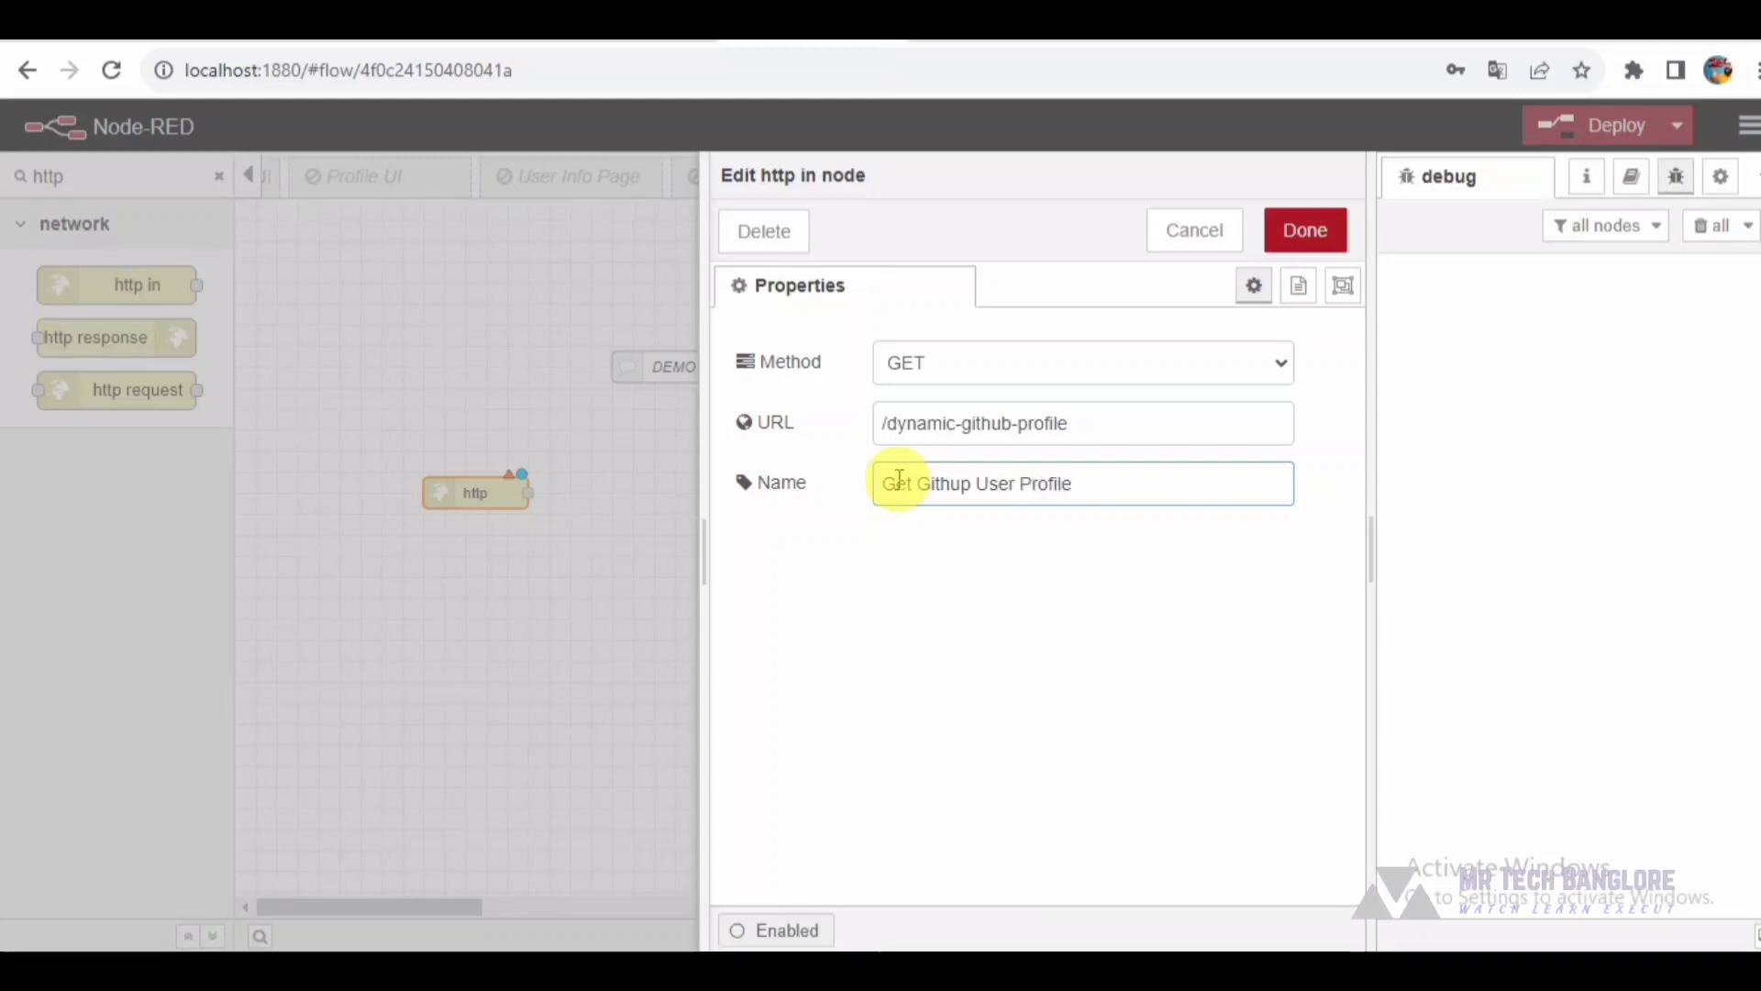
pyautogui.click(1306, 230)
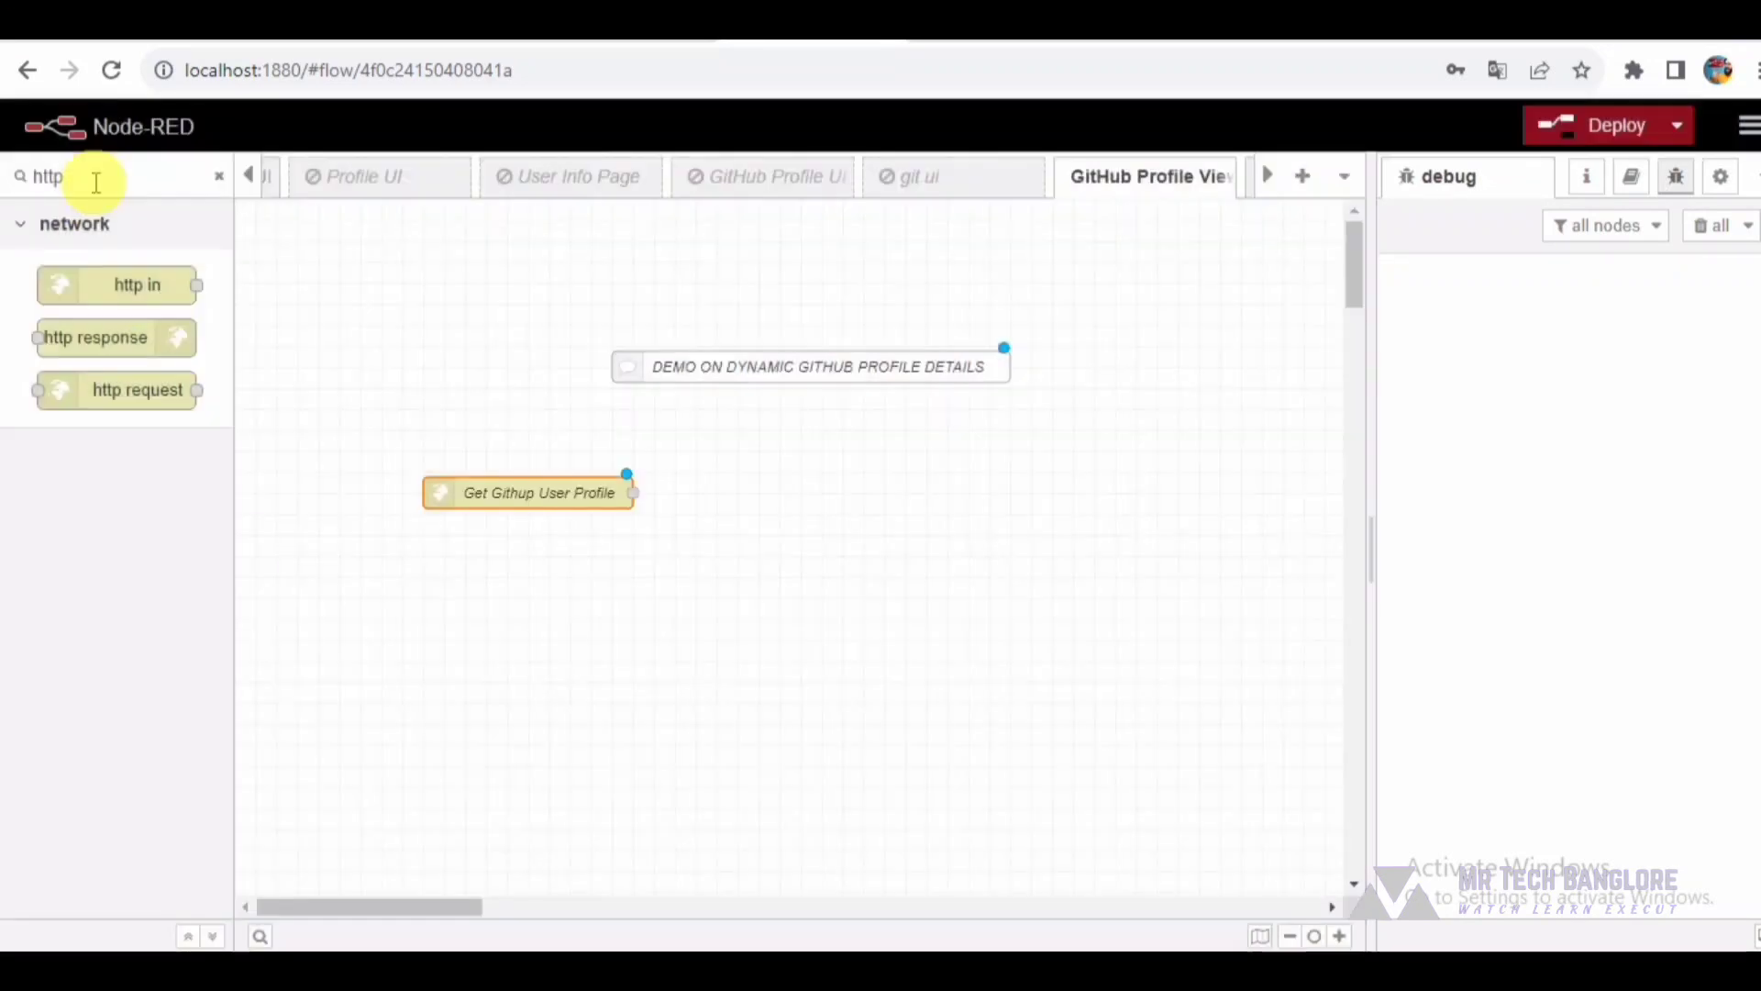
# Add a form node below Get Githup User Profile and wire its output into it.
pyautogui.moveTo(95, 178); pyautogui.dragTo(19, 193)
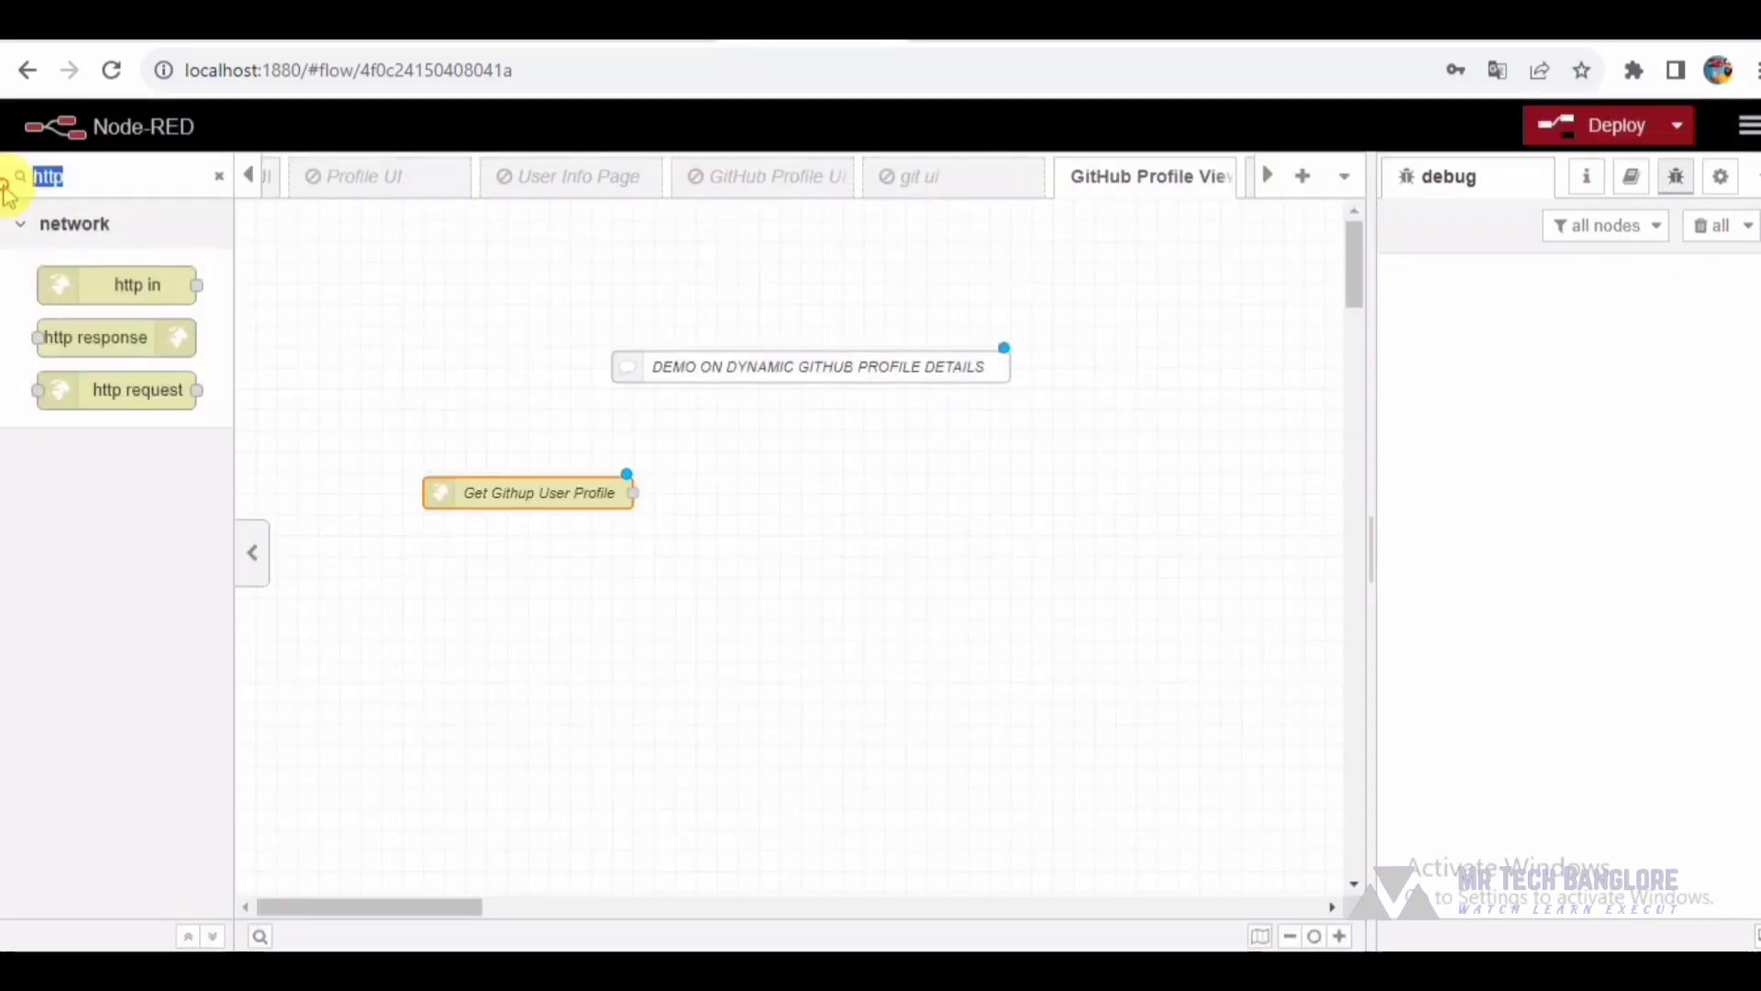
pyautogui.write('torm')
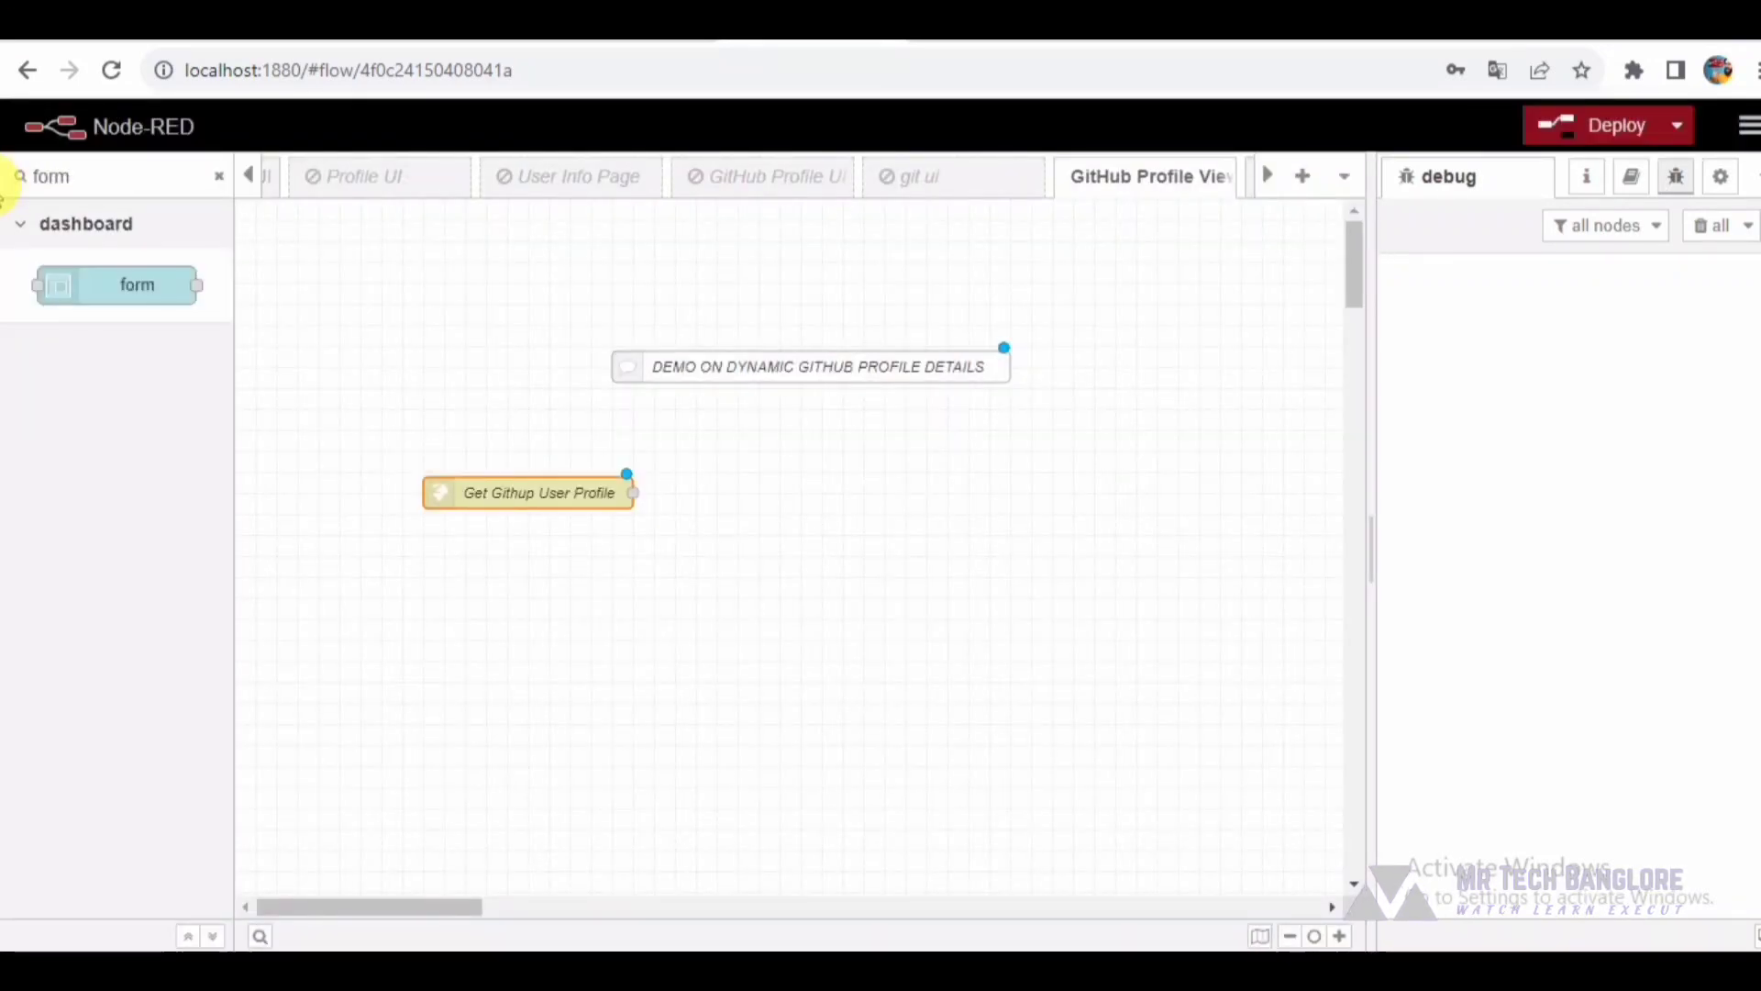
pyautogui.moveTo(119, 285); pyautogui.dragTo(696, 602)
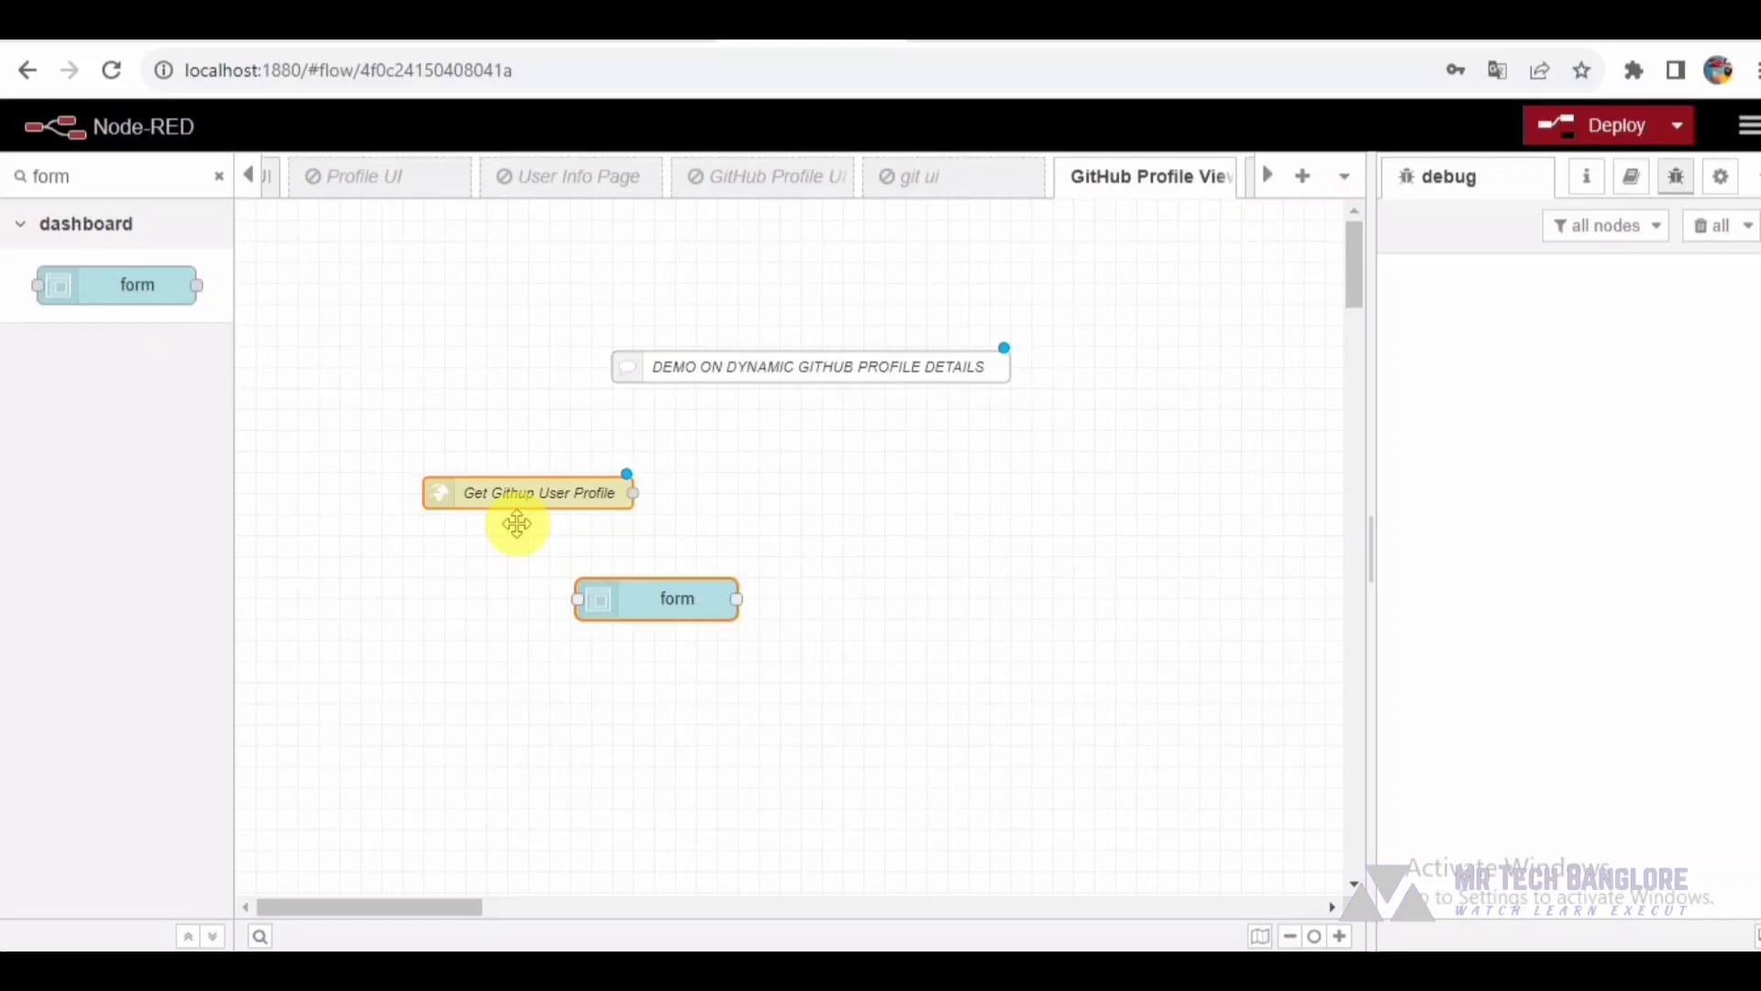
pyautogui.moveTo(632, 493)
pyautogui.mouseDown()
pyautogui.moveTo(632, 597)
pyautogui.moveTo(647, 560)
pyautogui.mouseUp()
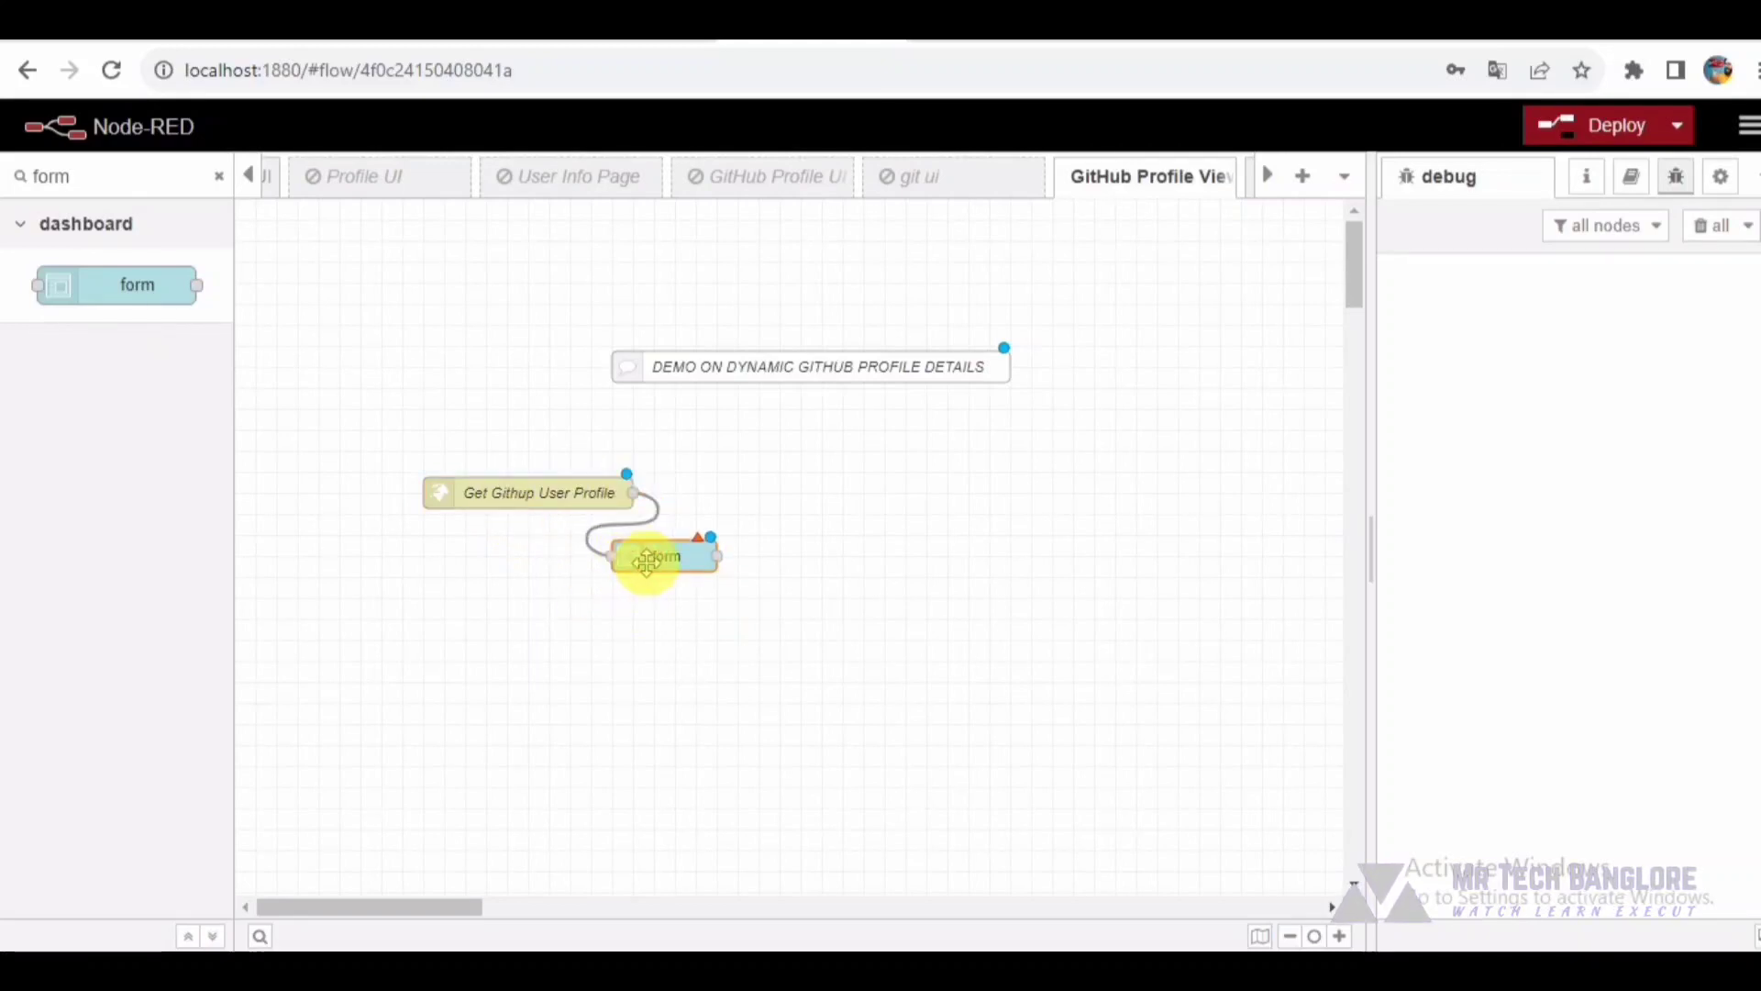
# Assign the form node to the GitHub Profile group and give it the label 'GitHub User'.
pyautogui.doubleClick(647, 560)
pyautogui.click(1042, 366)
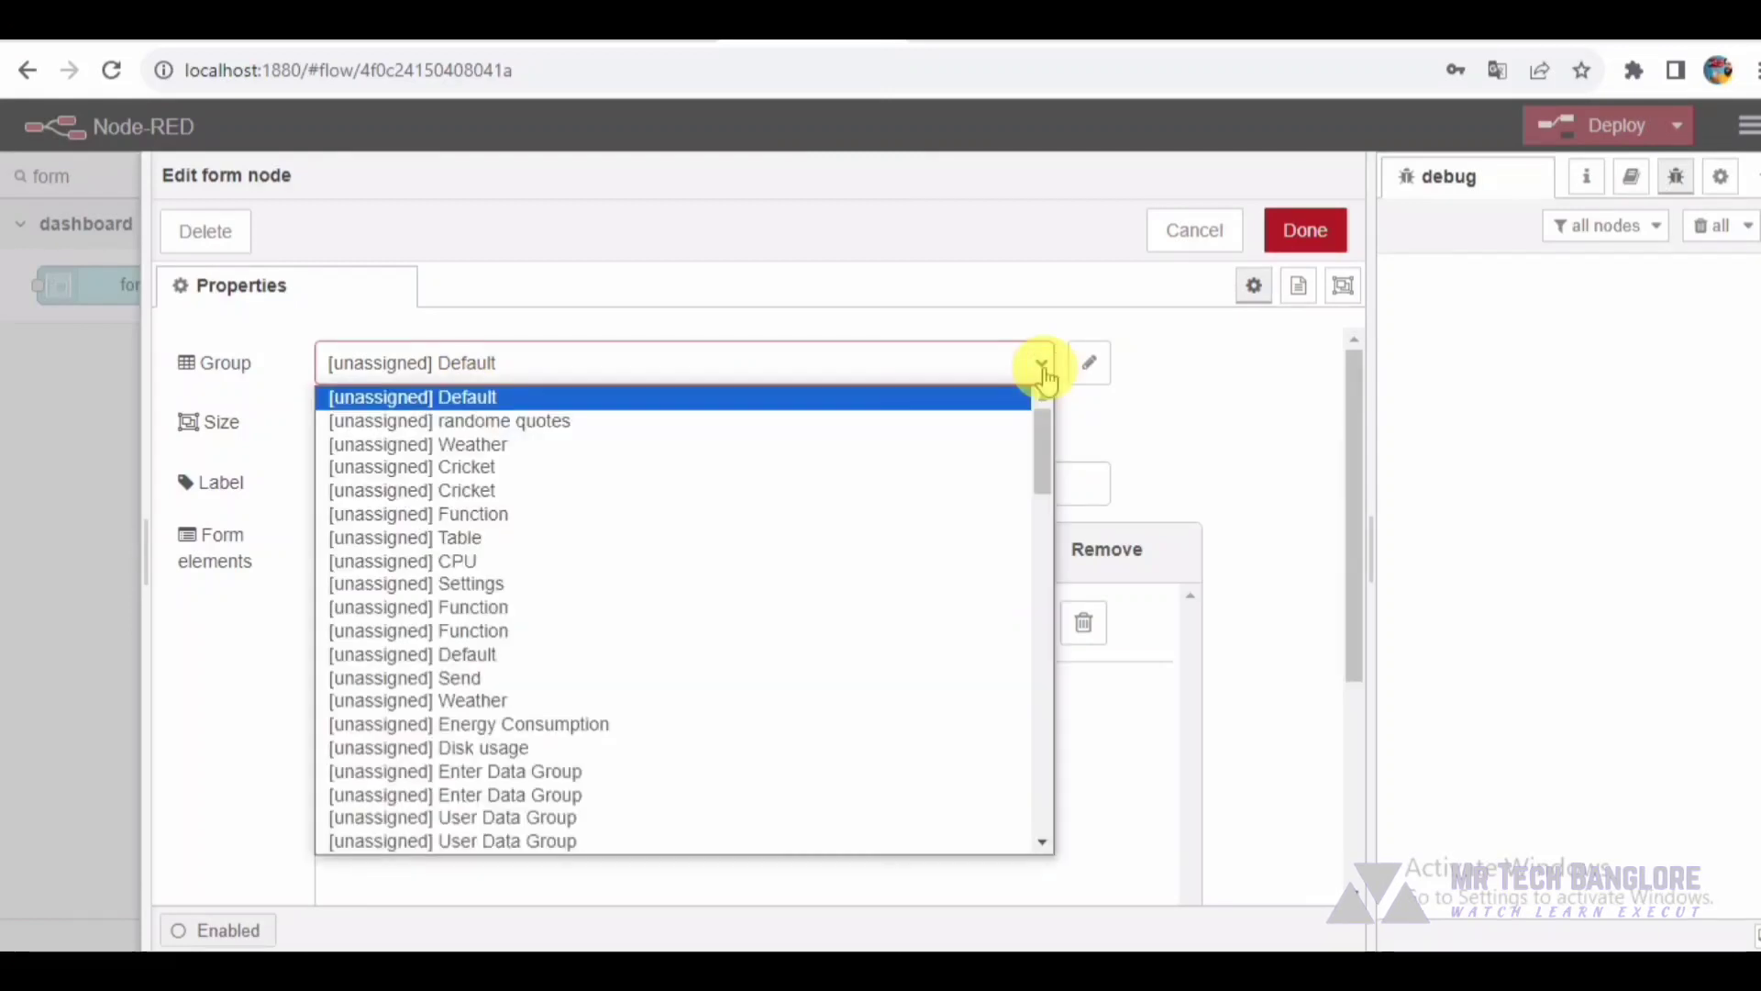
pyautogui.scroll(-1, 825, 670)
pyautogui.scroll(-3, 826, 669)
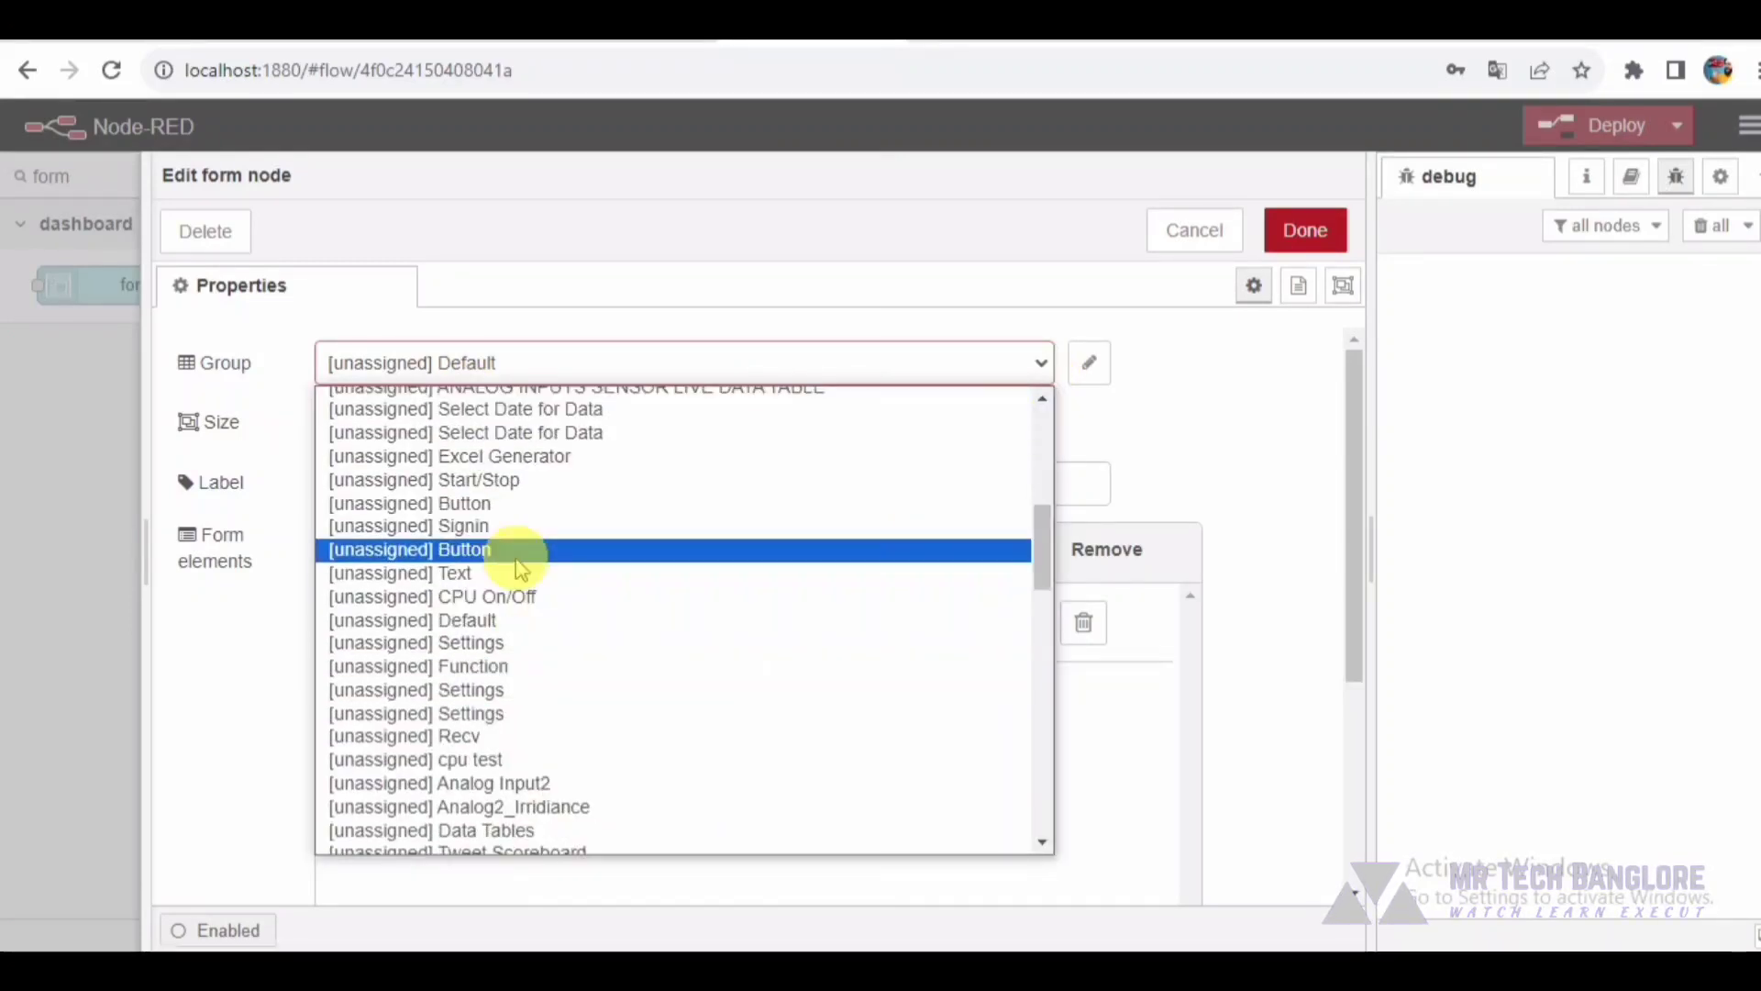
pyautogui.scroll(-5, 510, 564)
pyautogui.scroll(-5, 522, 613)
pyautogui.click(524, 658)
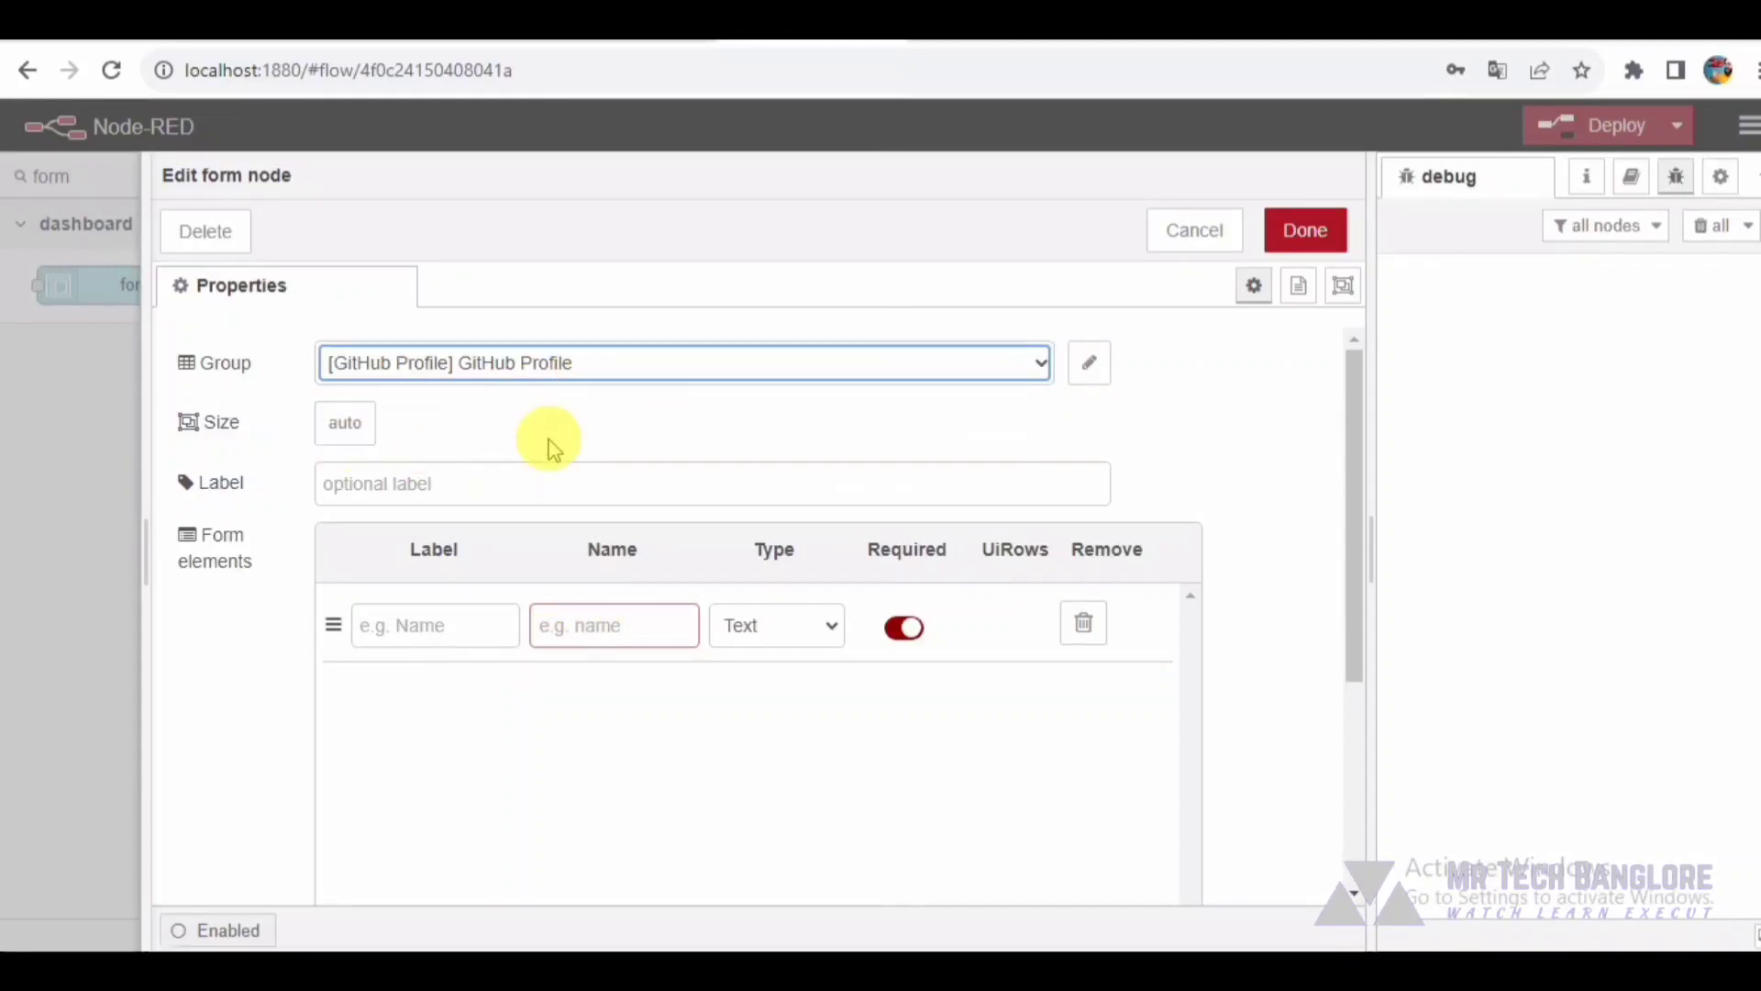
pyautogui.click(405, 482)
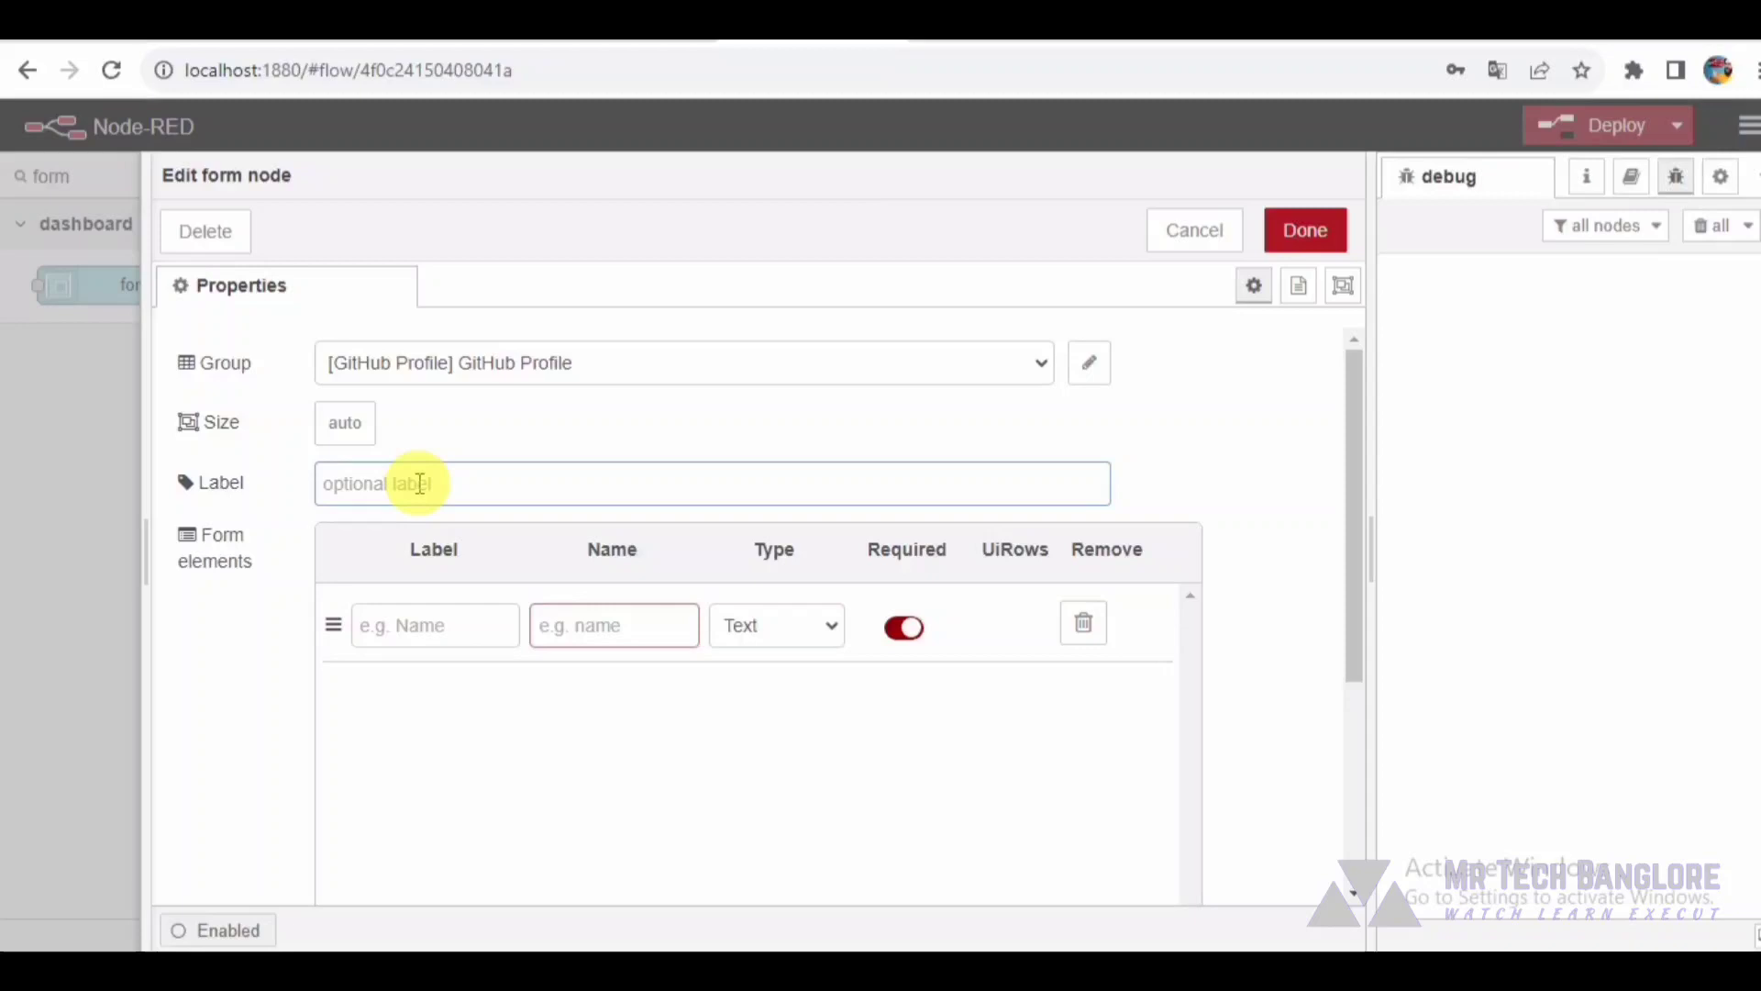
pyautogui.write('Git')
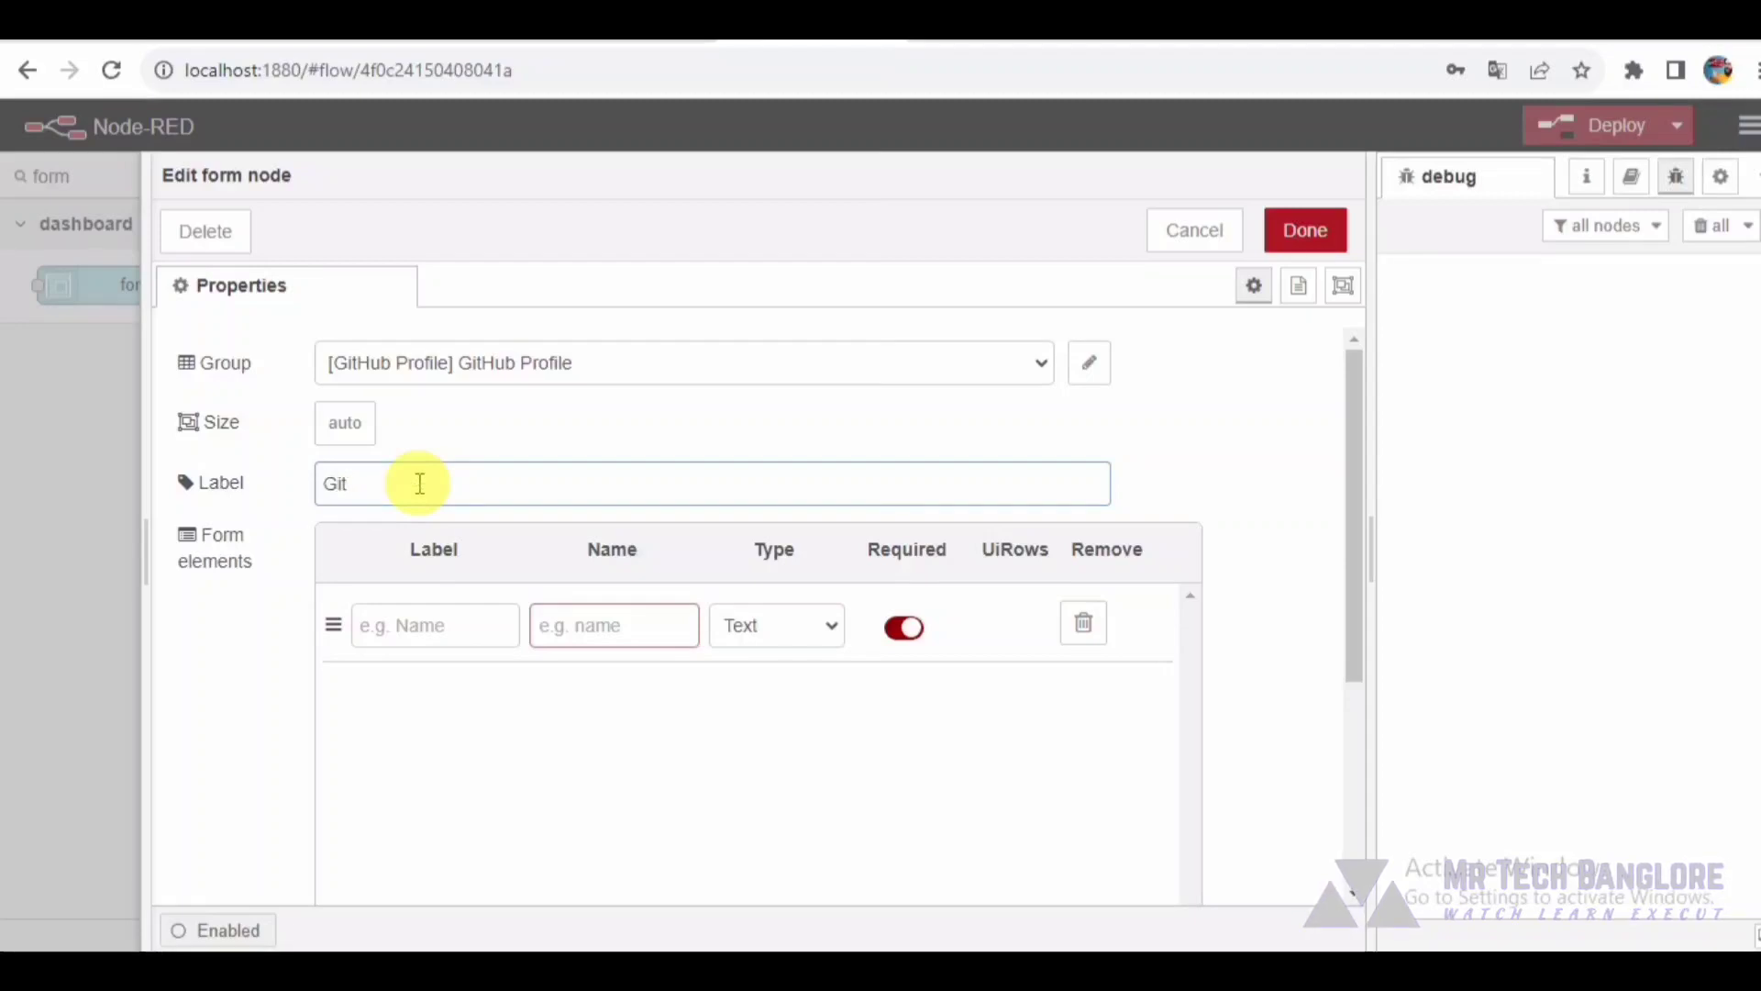
pyautogui.write('Hub ')
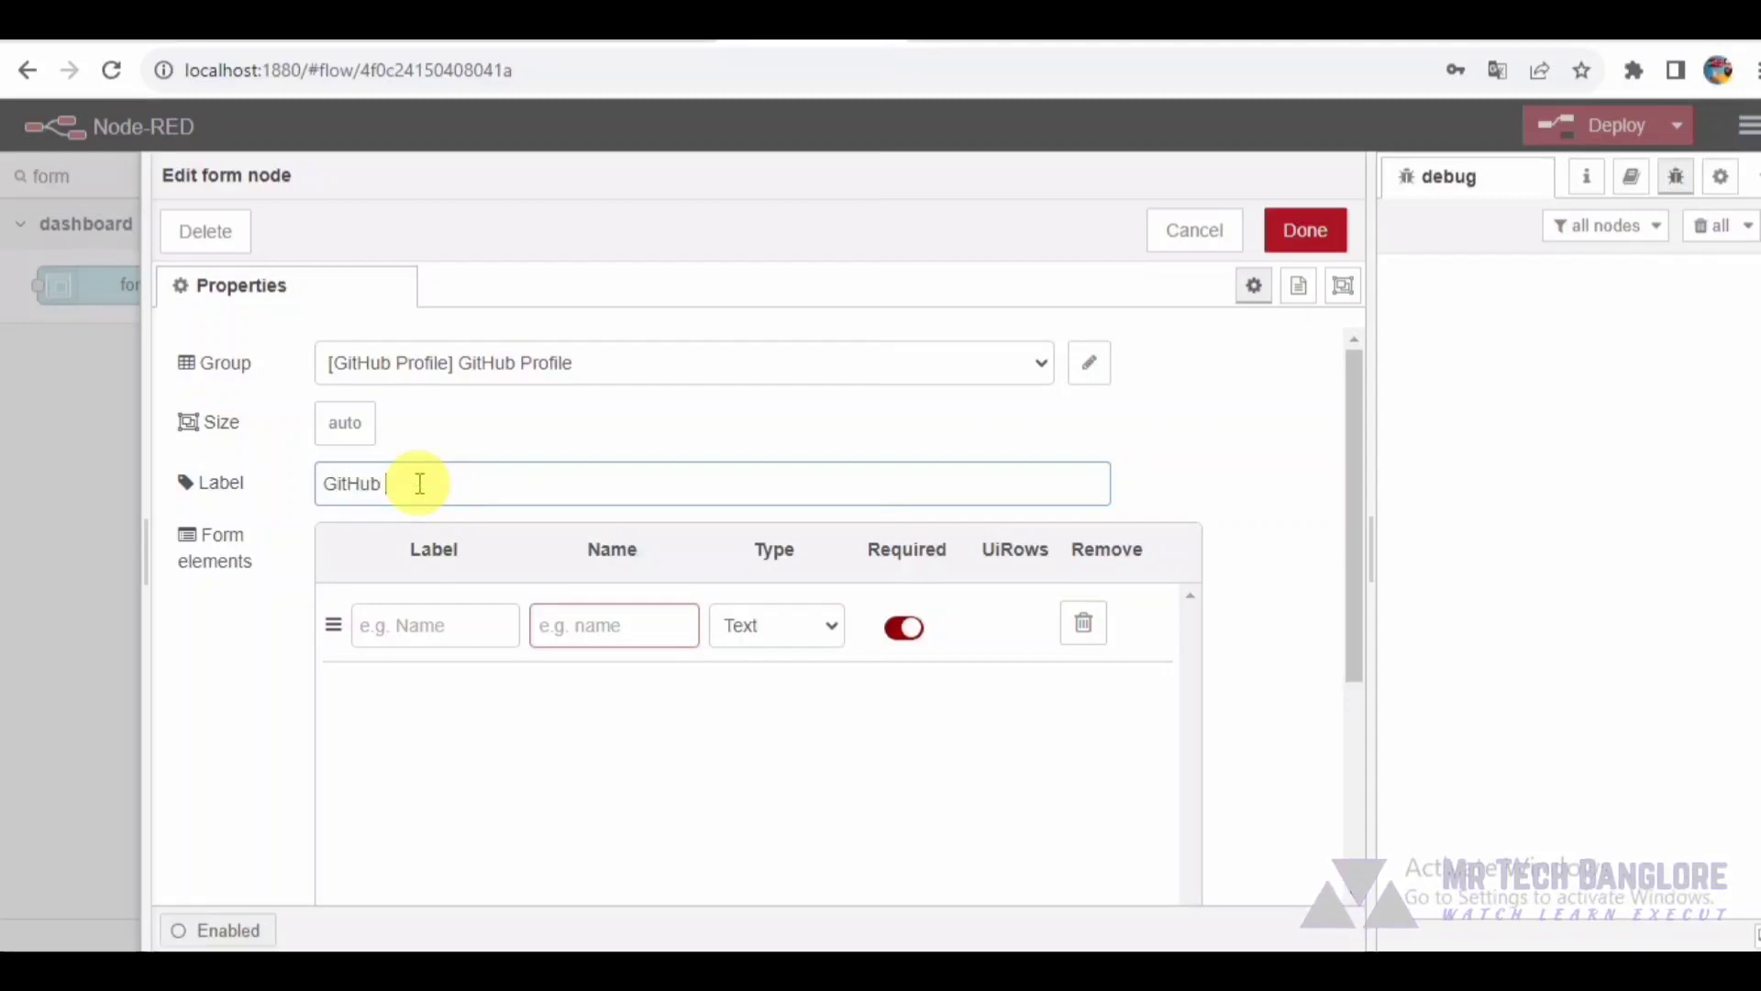
pyautogui.write('use')
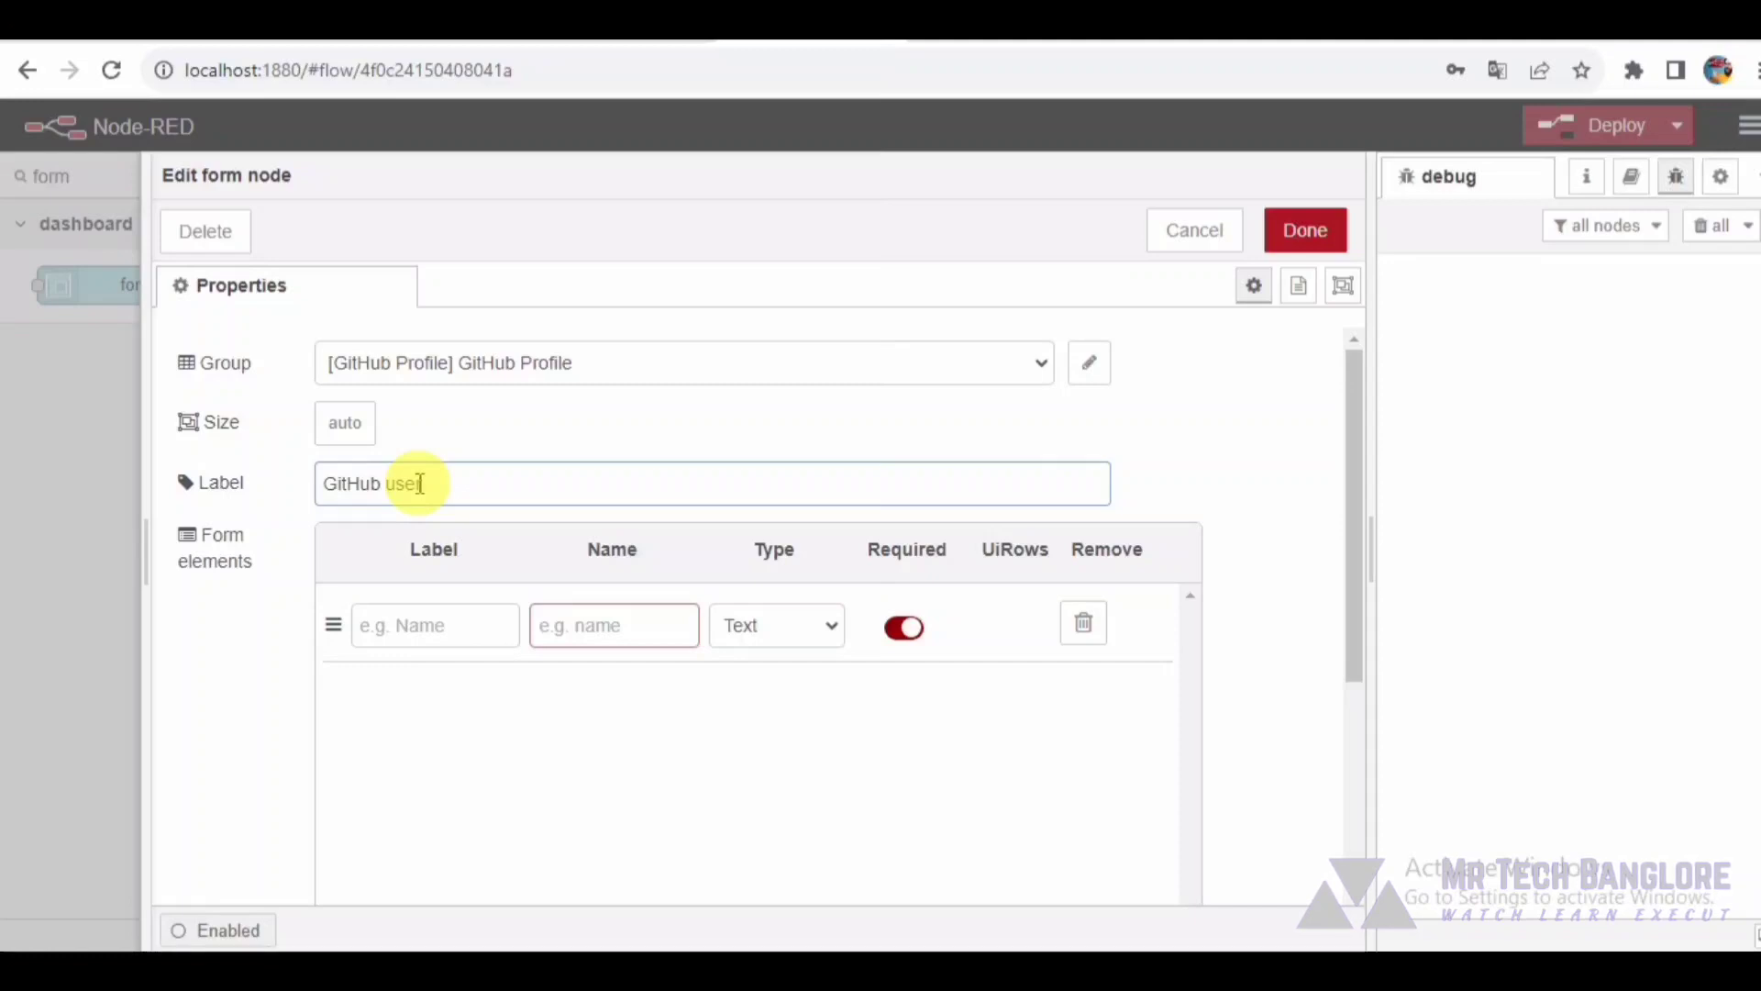
pyautogui.write('r')
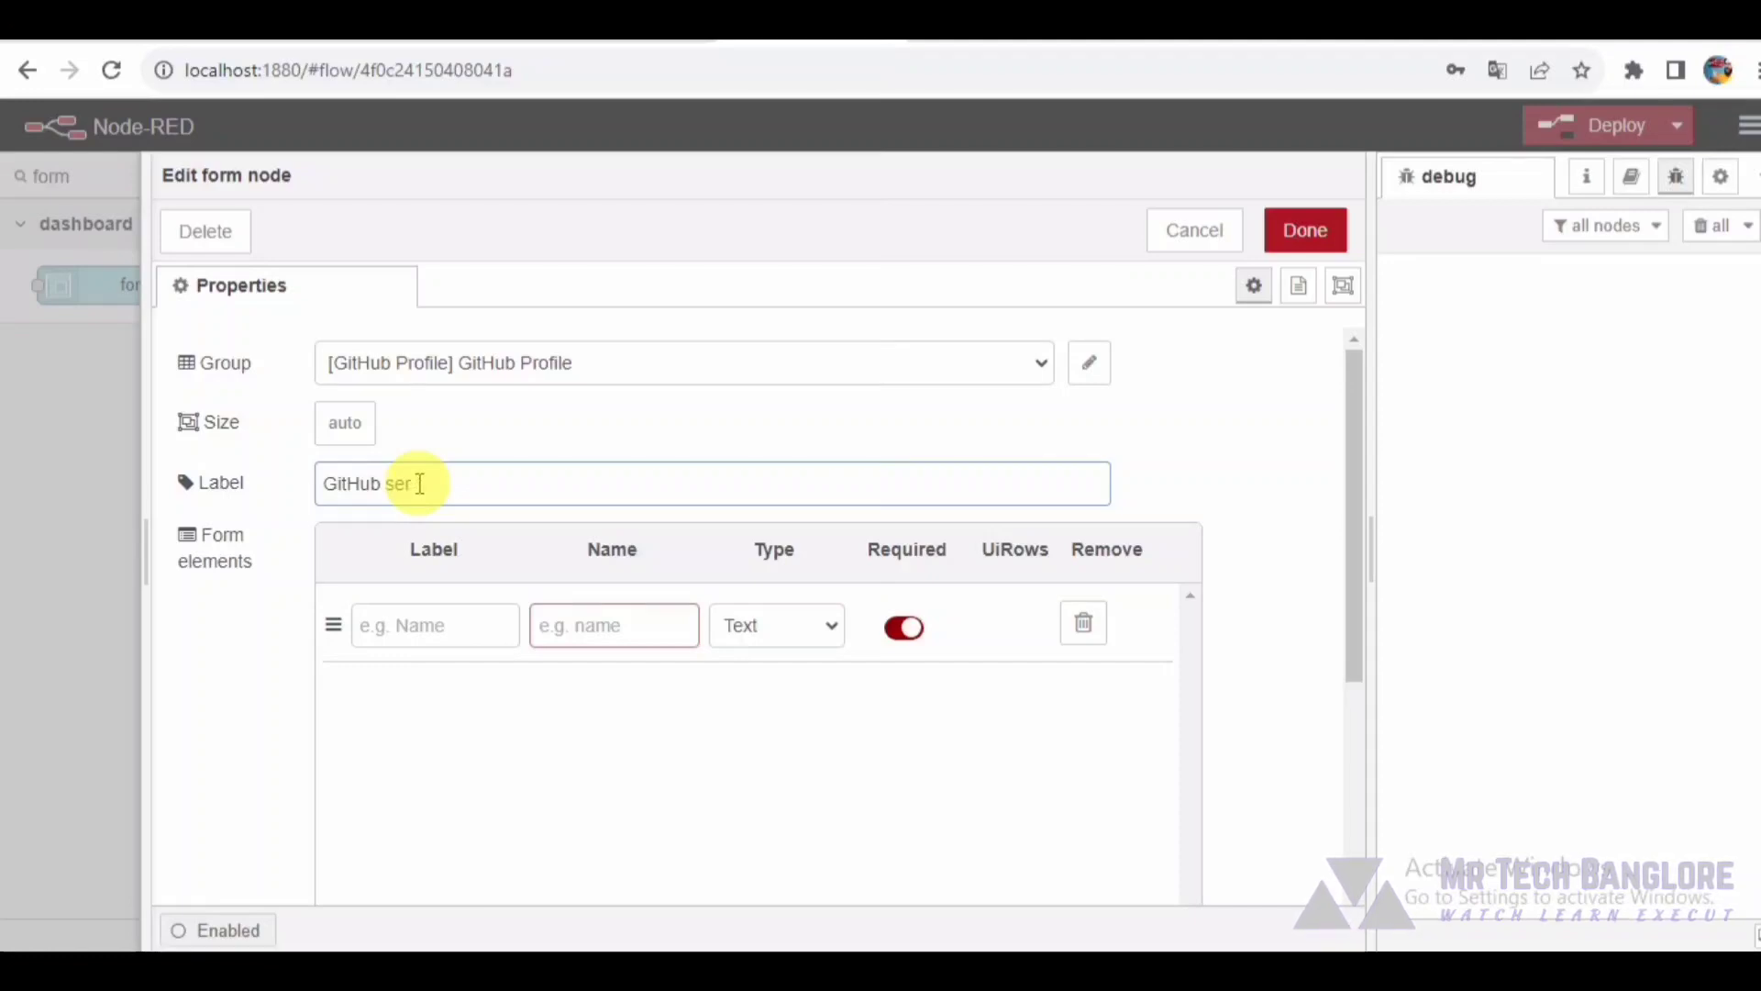
pyautogui.write('U')
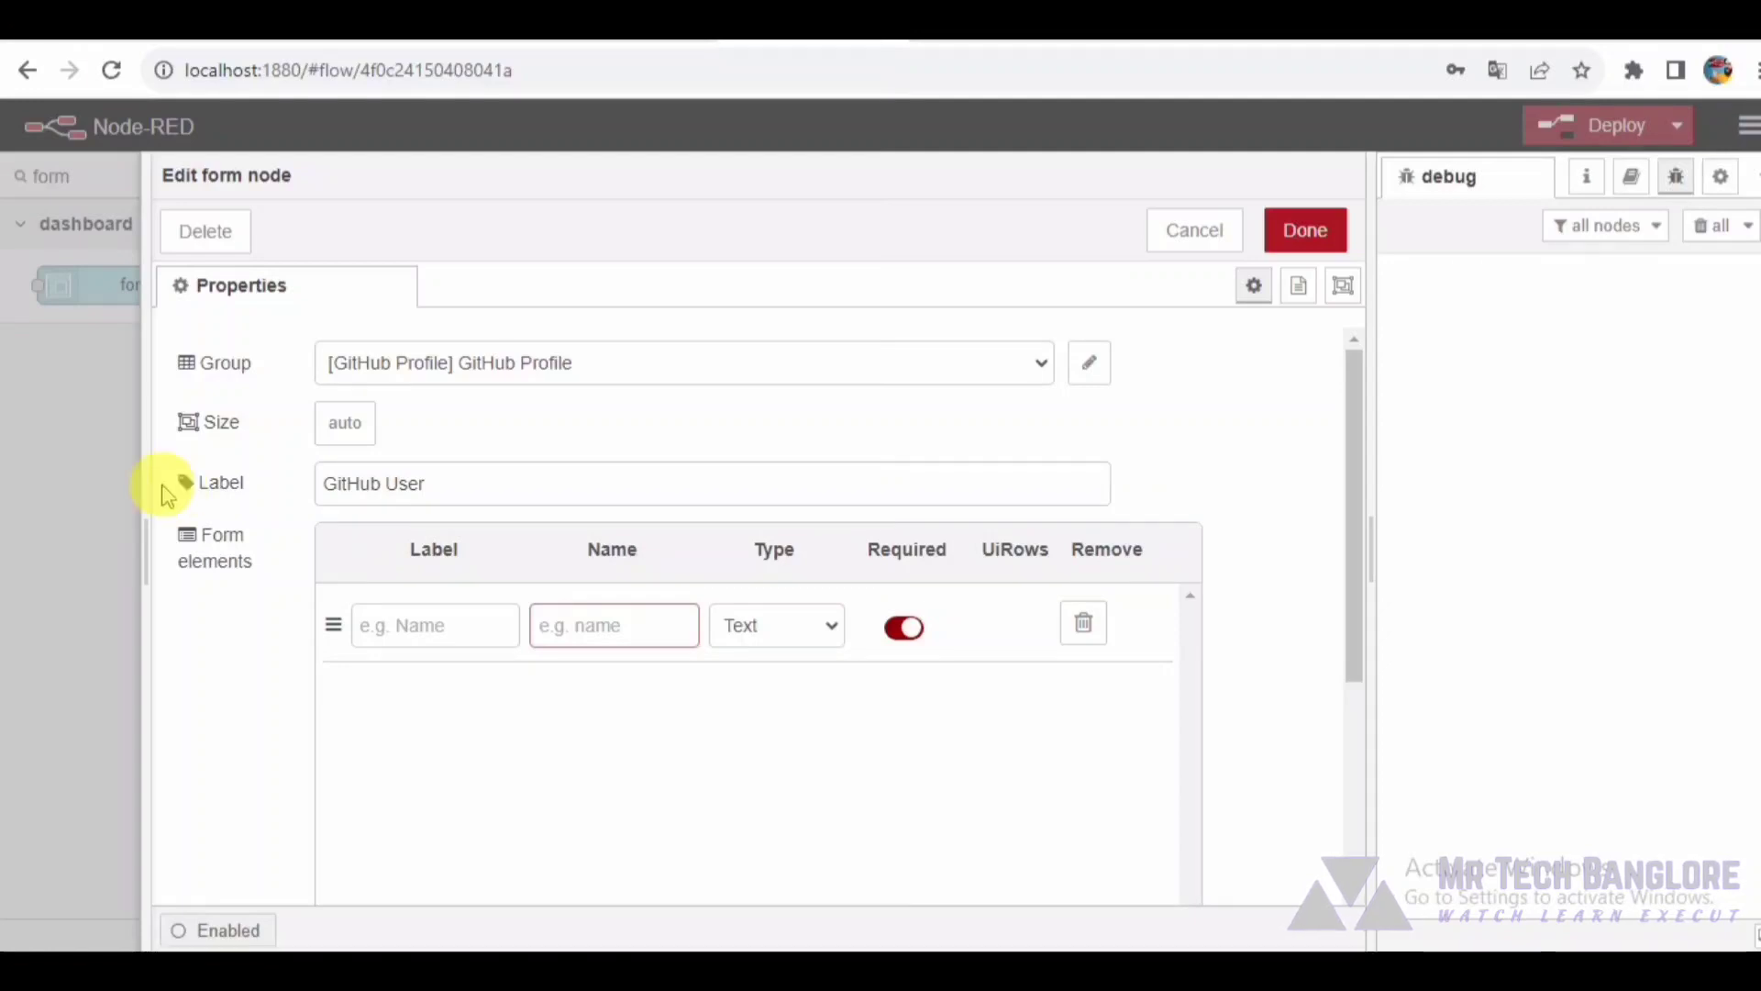
pyautogui.write('github_username')
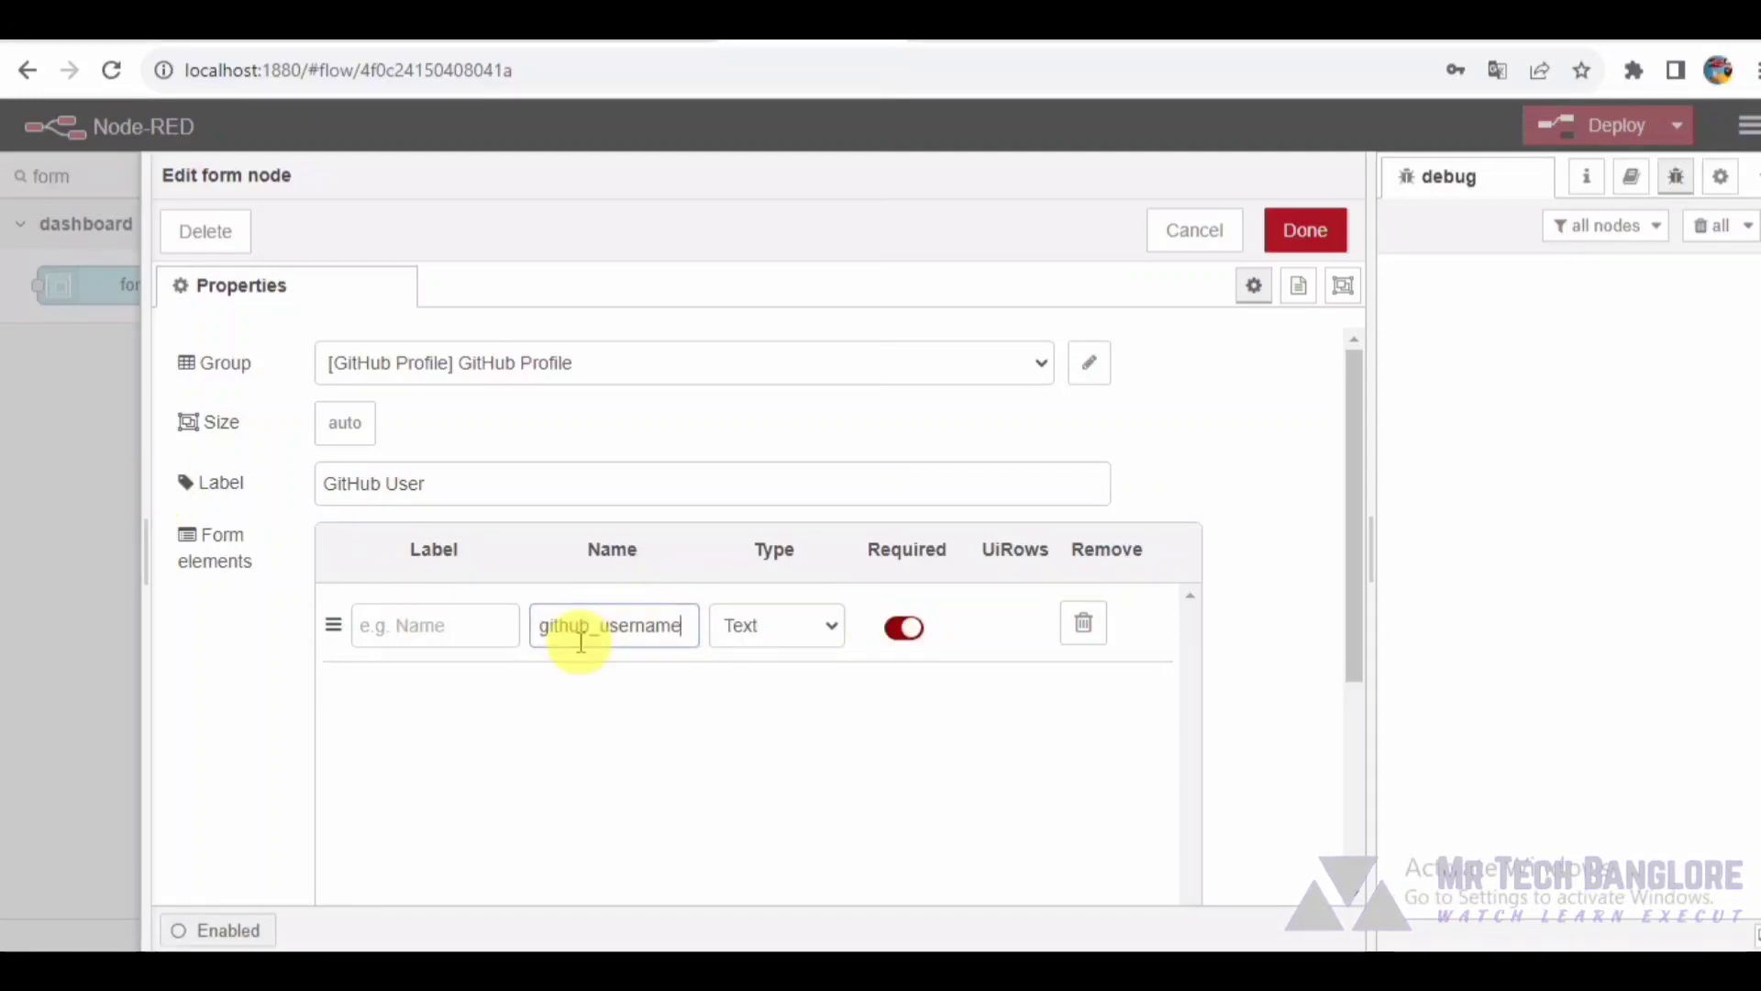
# Add a required GitHub Username text element and set the button text to 'Get Github User'.
pyautogui.press('Tab')
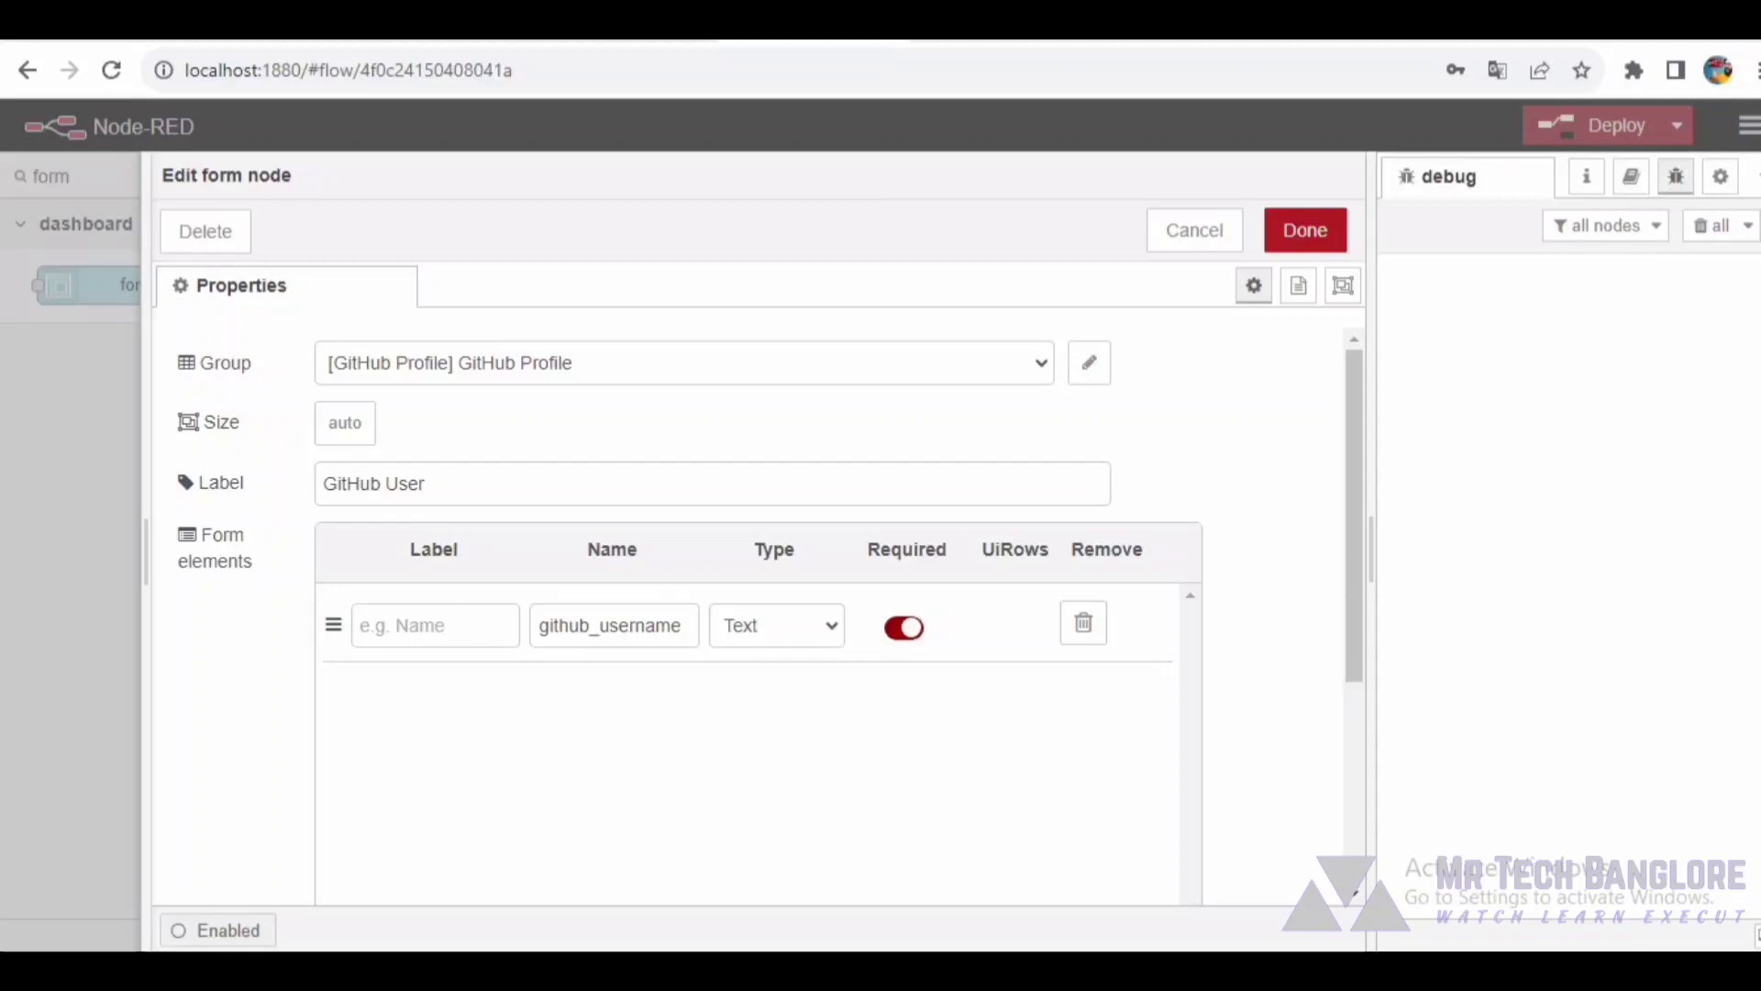
pyautogui.click(445, 625)
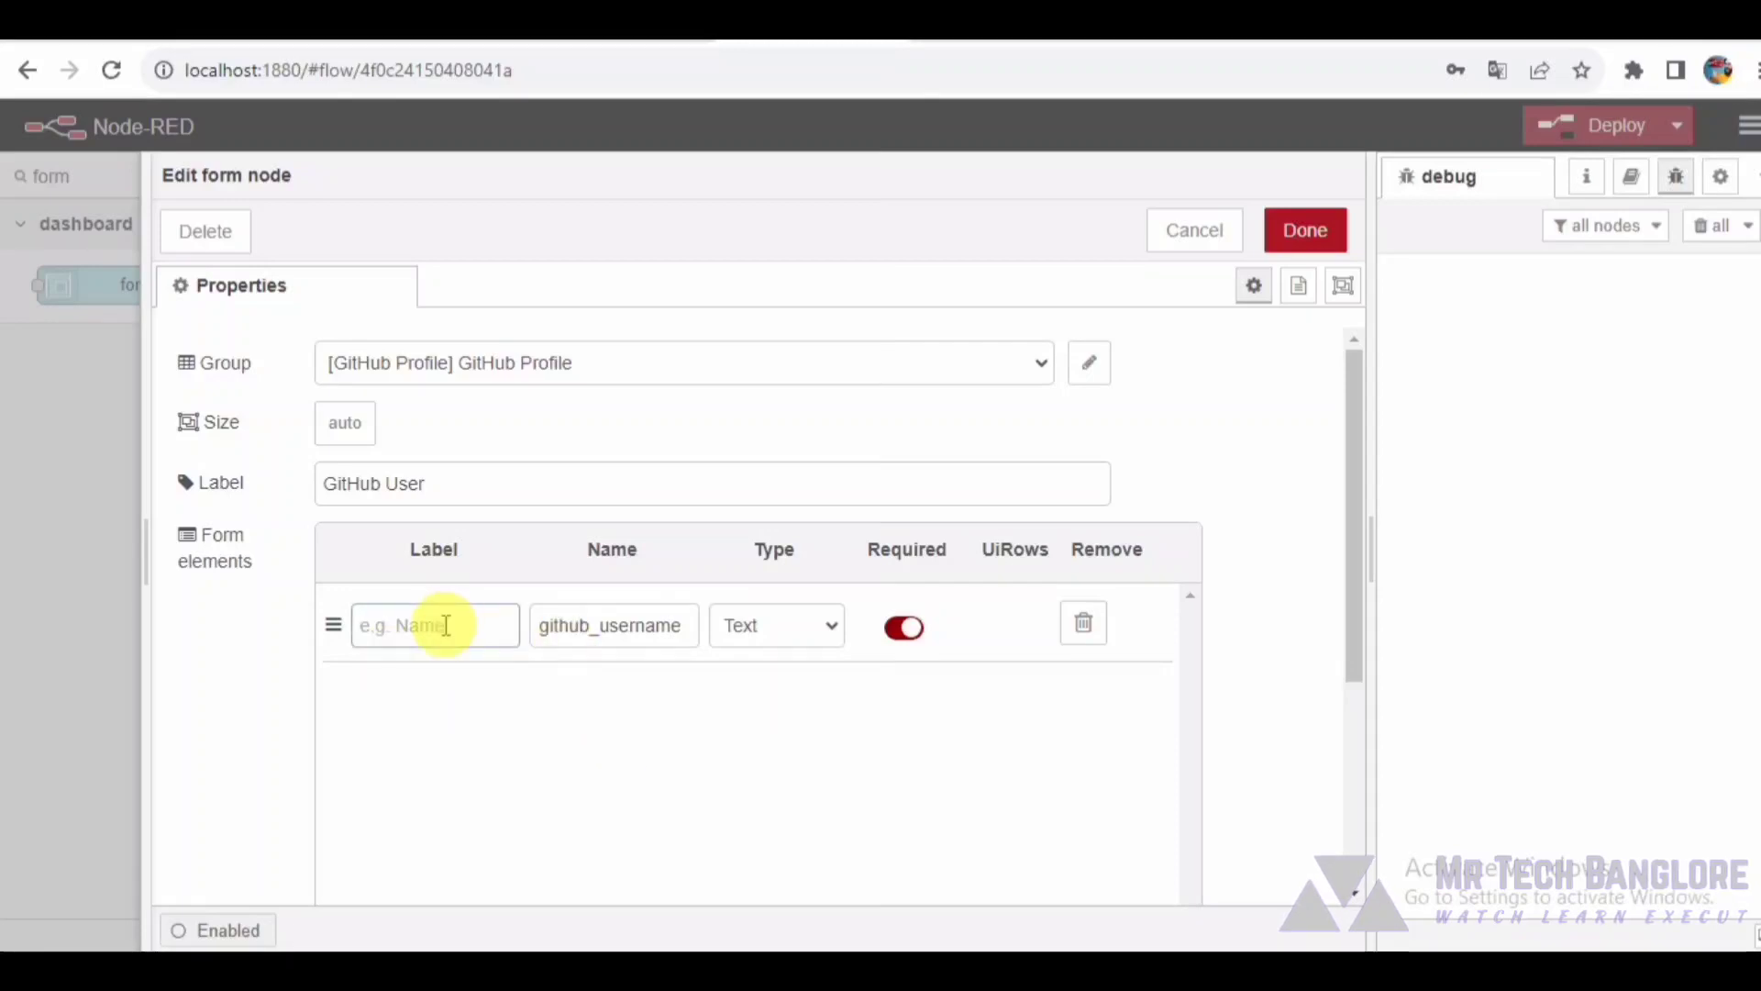
pyautogui.write('GitHub Username')
pyautogui.scroll(-3, 422, 818)
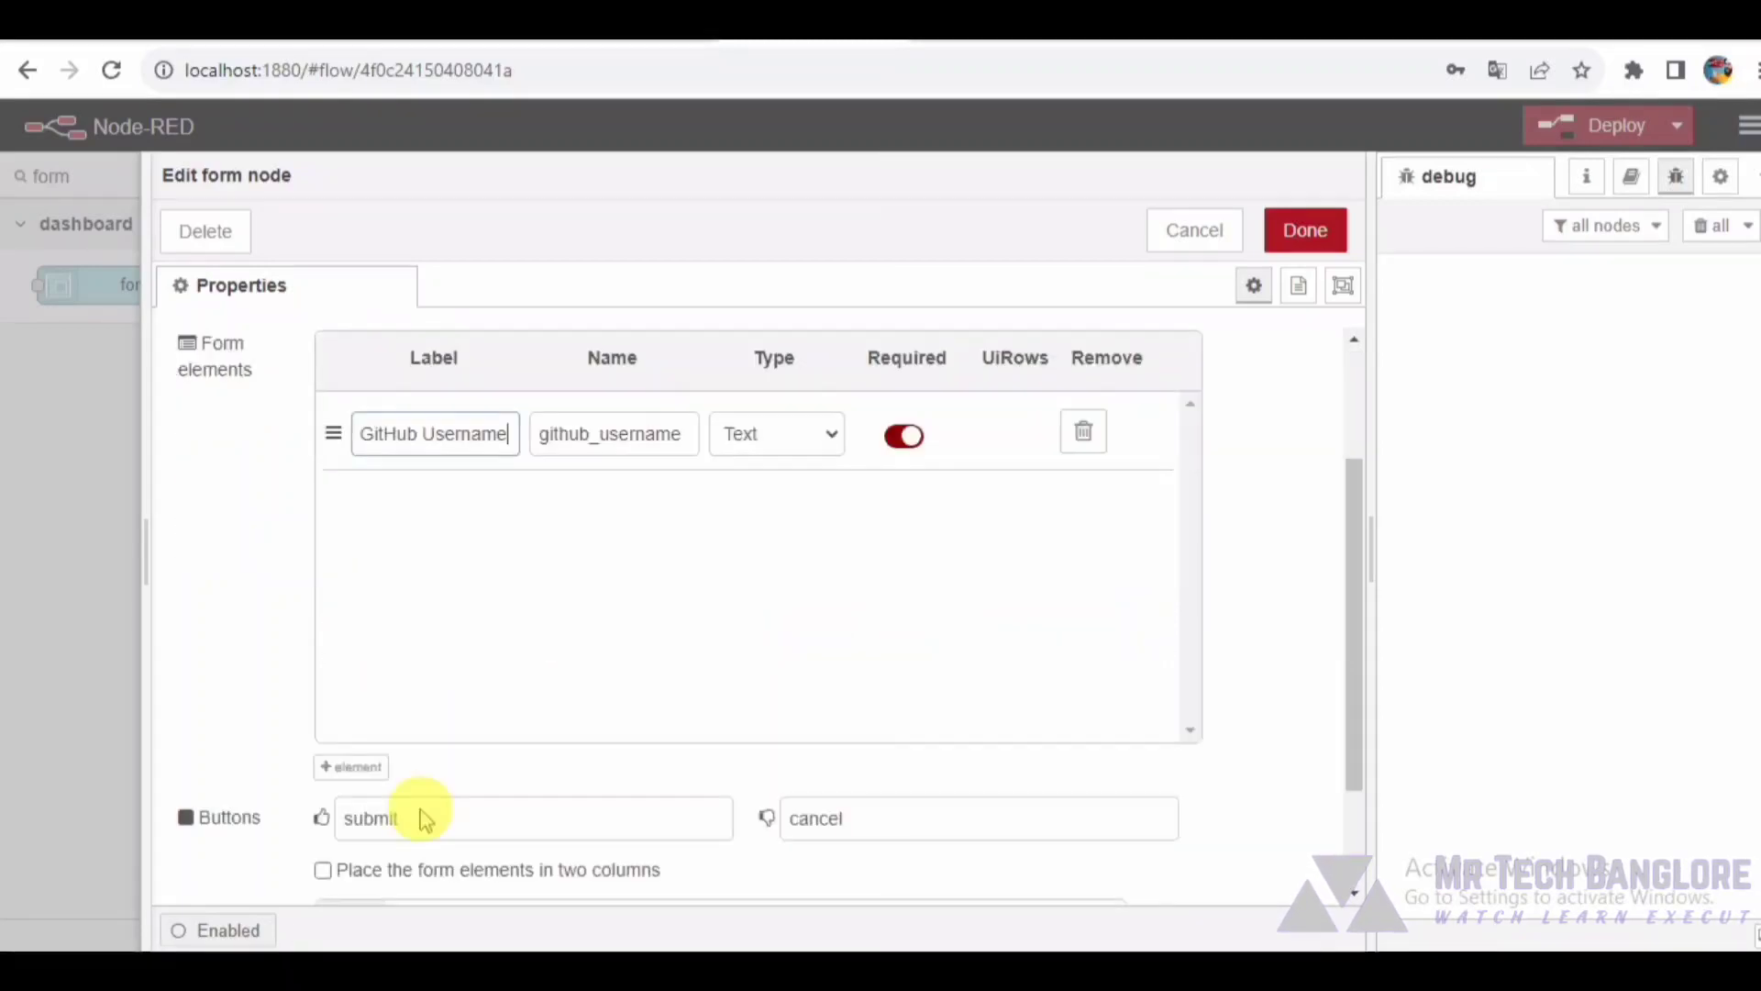
pyautogui.scroll(-2, 423, 818)
pyautogui.click(354, 659)
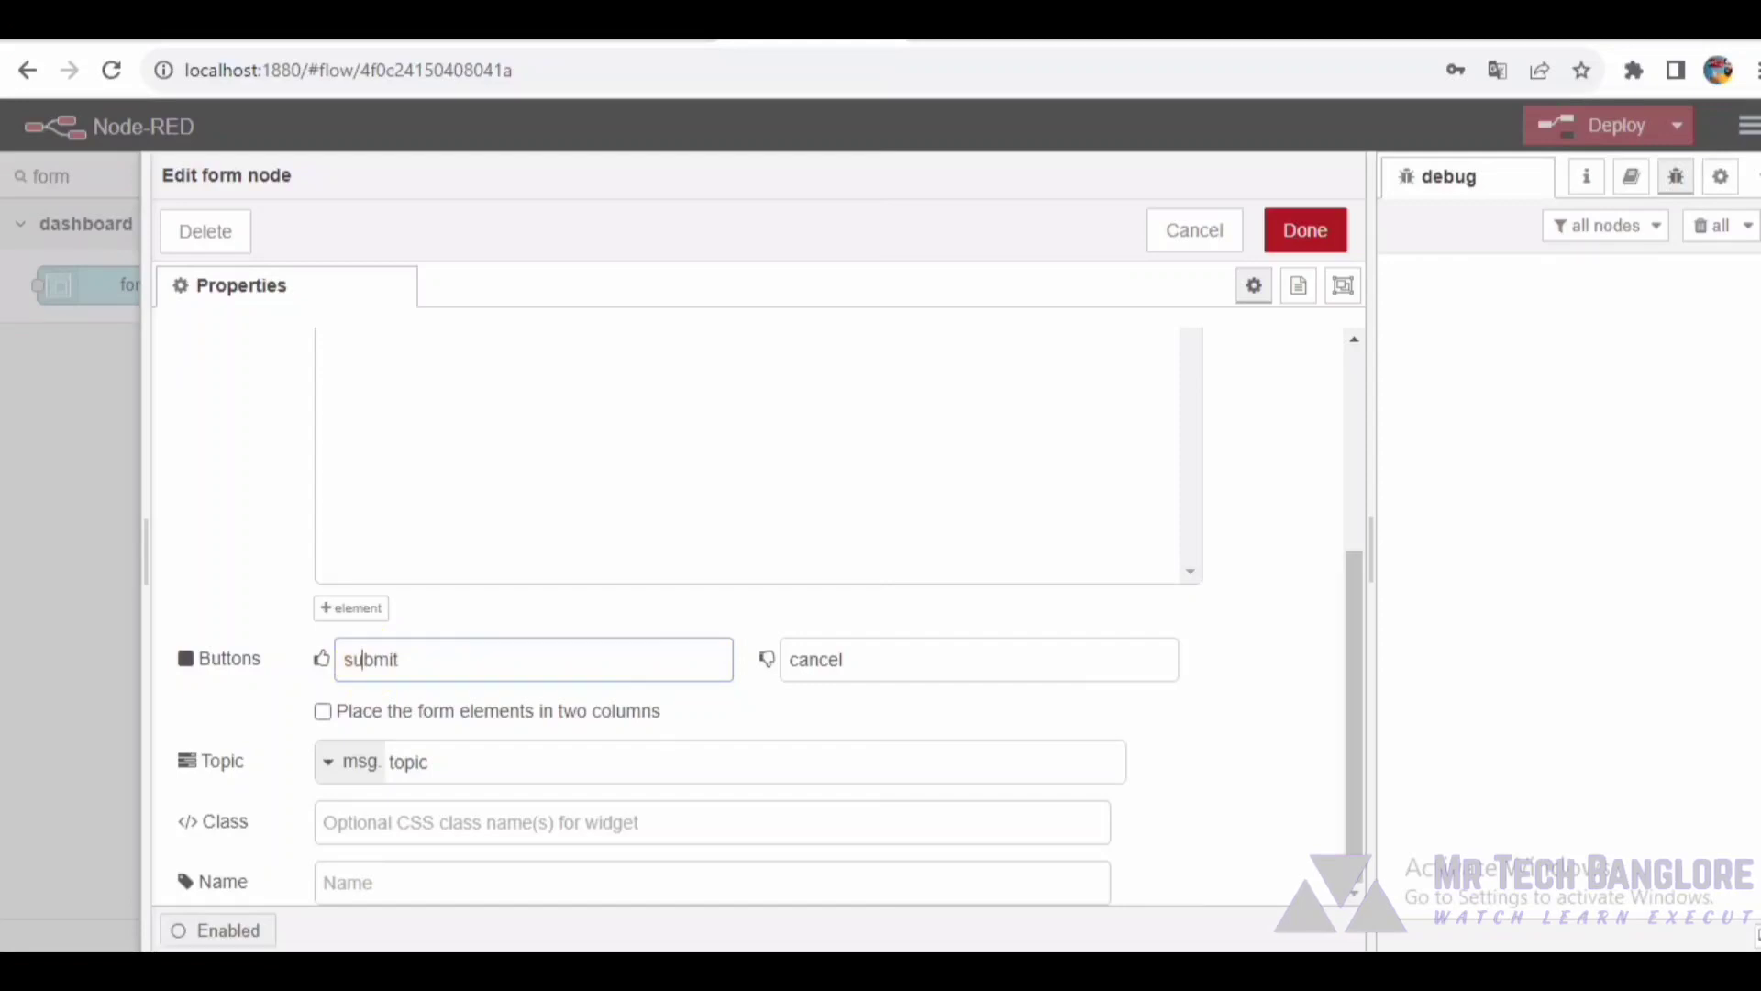
pyautogui.moveTo(402, 658); pyautogui.dragTo(285, 660)
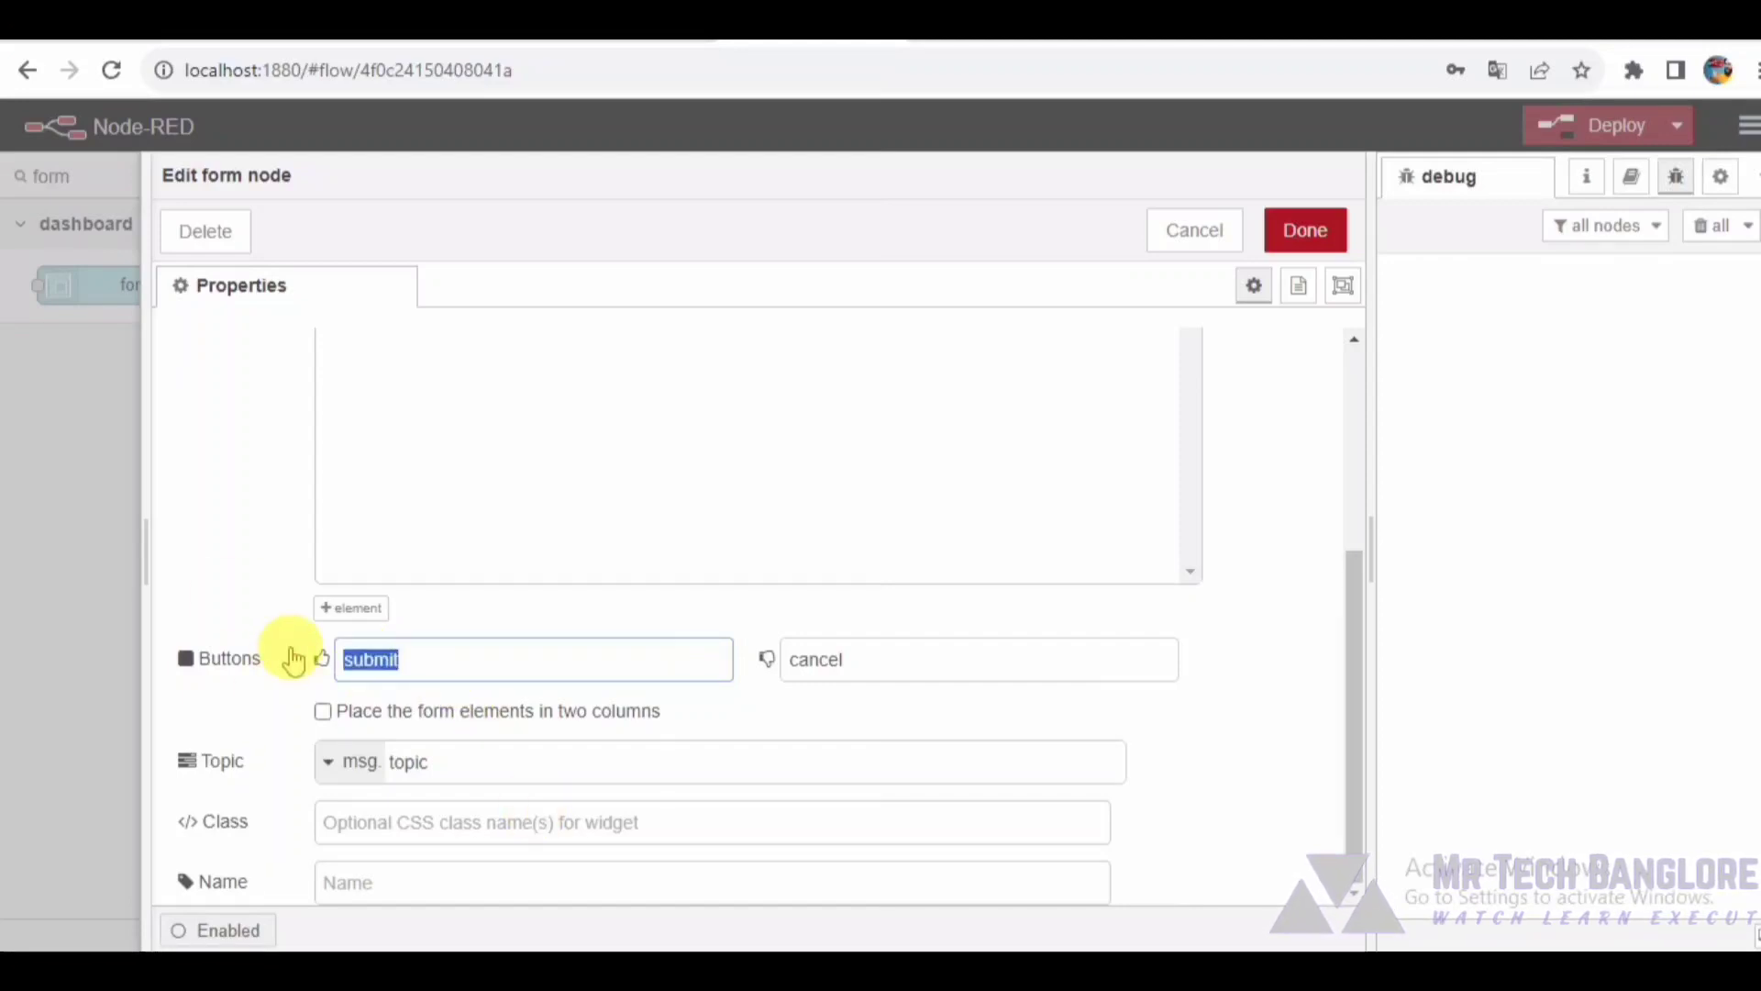
pyautogui.write('Get ')
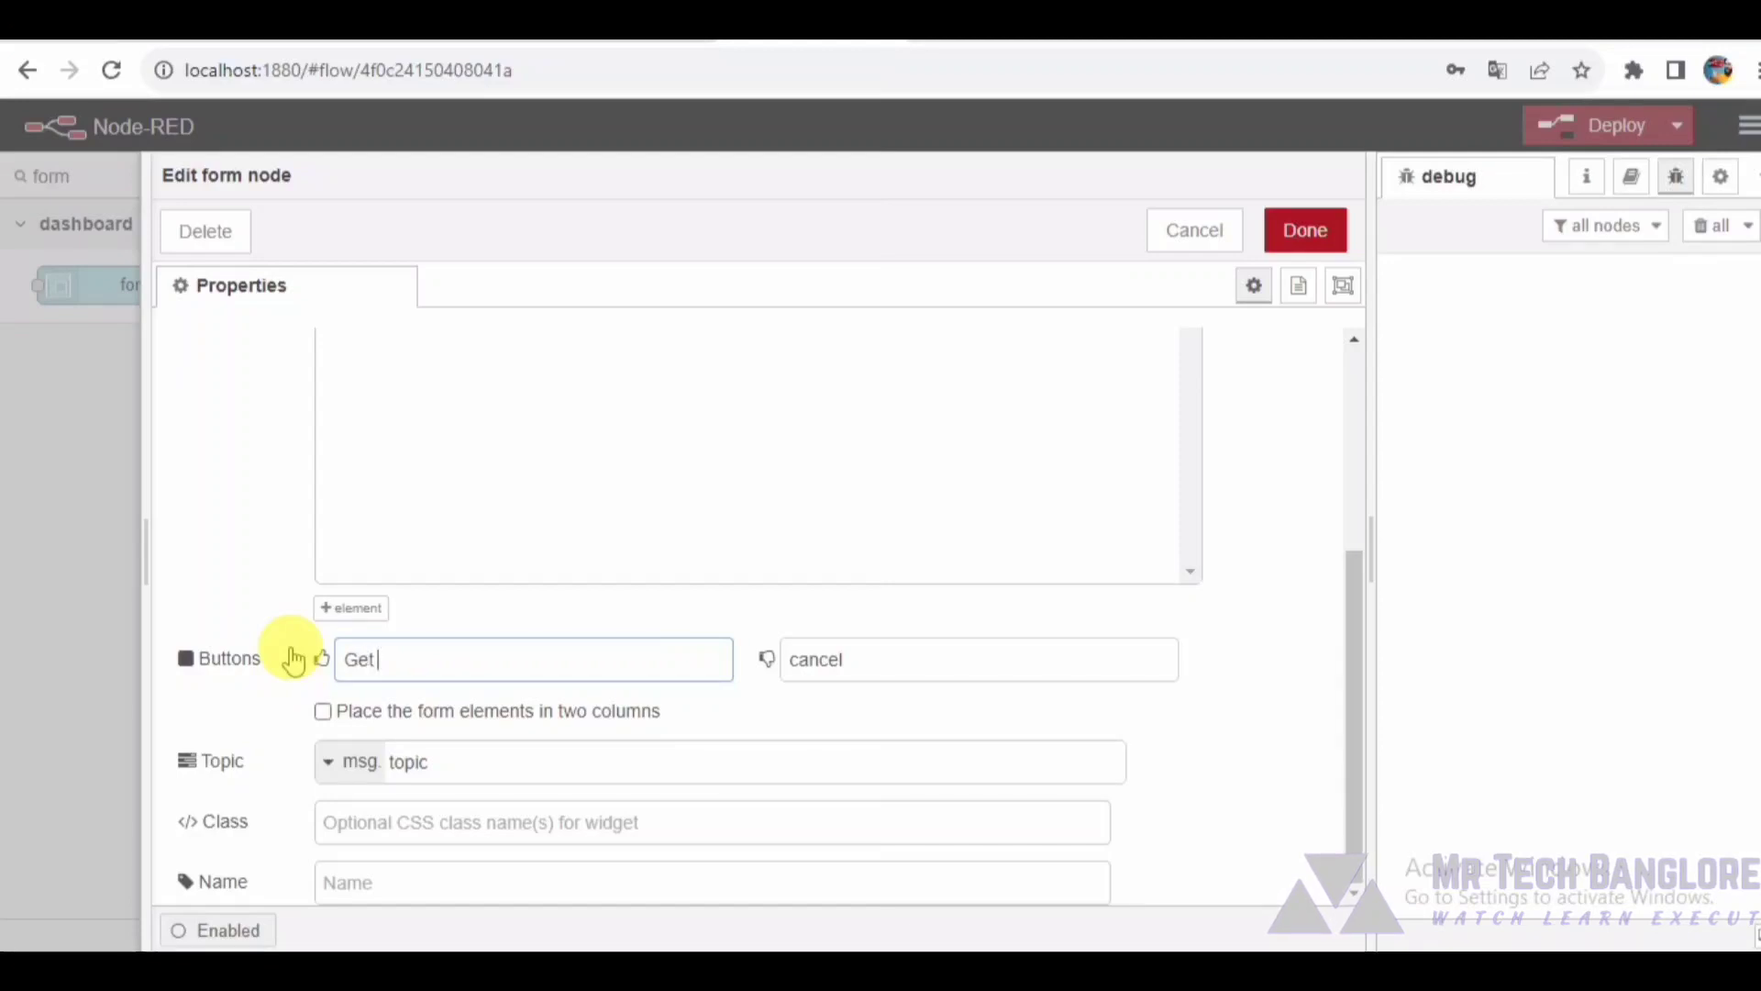
pyautogui.write('Gti')
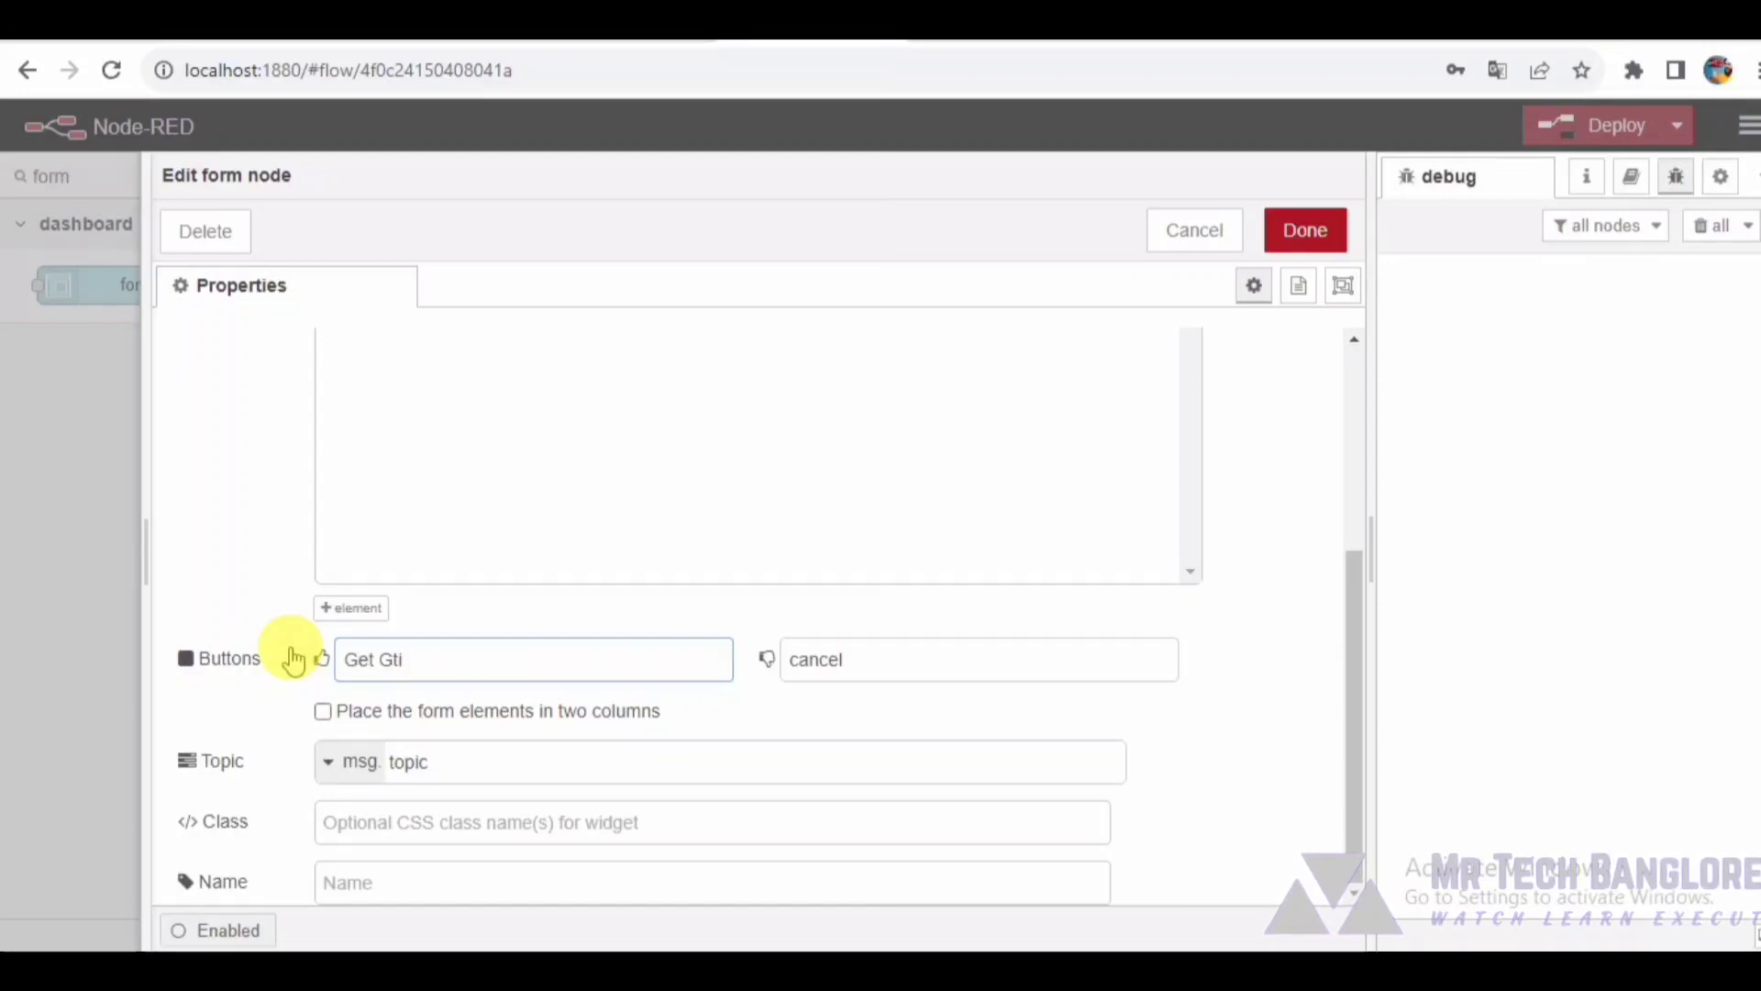
pyautogui.press('BackSpace')
pyautogui.write('it')
pyautogui.write('hub User')
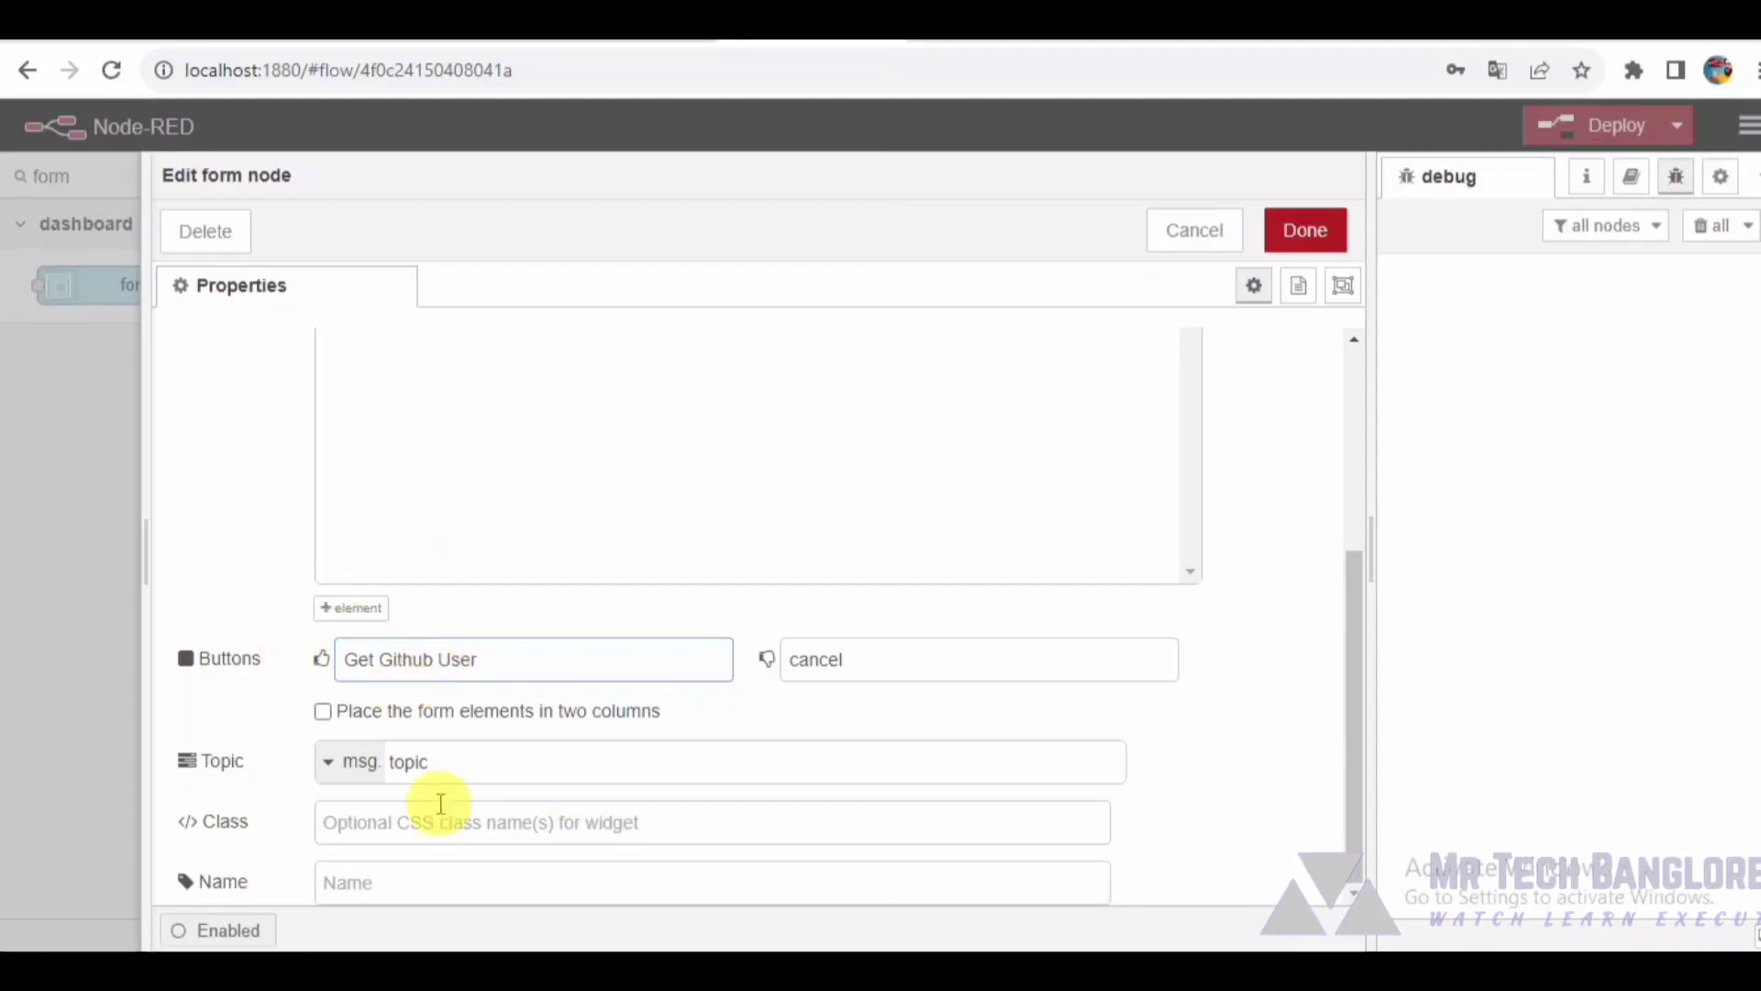
pyautogui.scroll(2, 857, 638)
pyautogui.scroll(3, 896, 642)
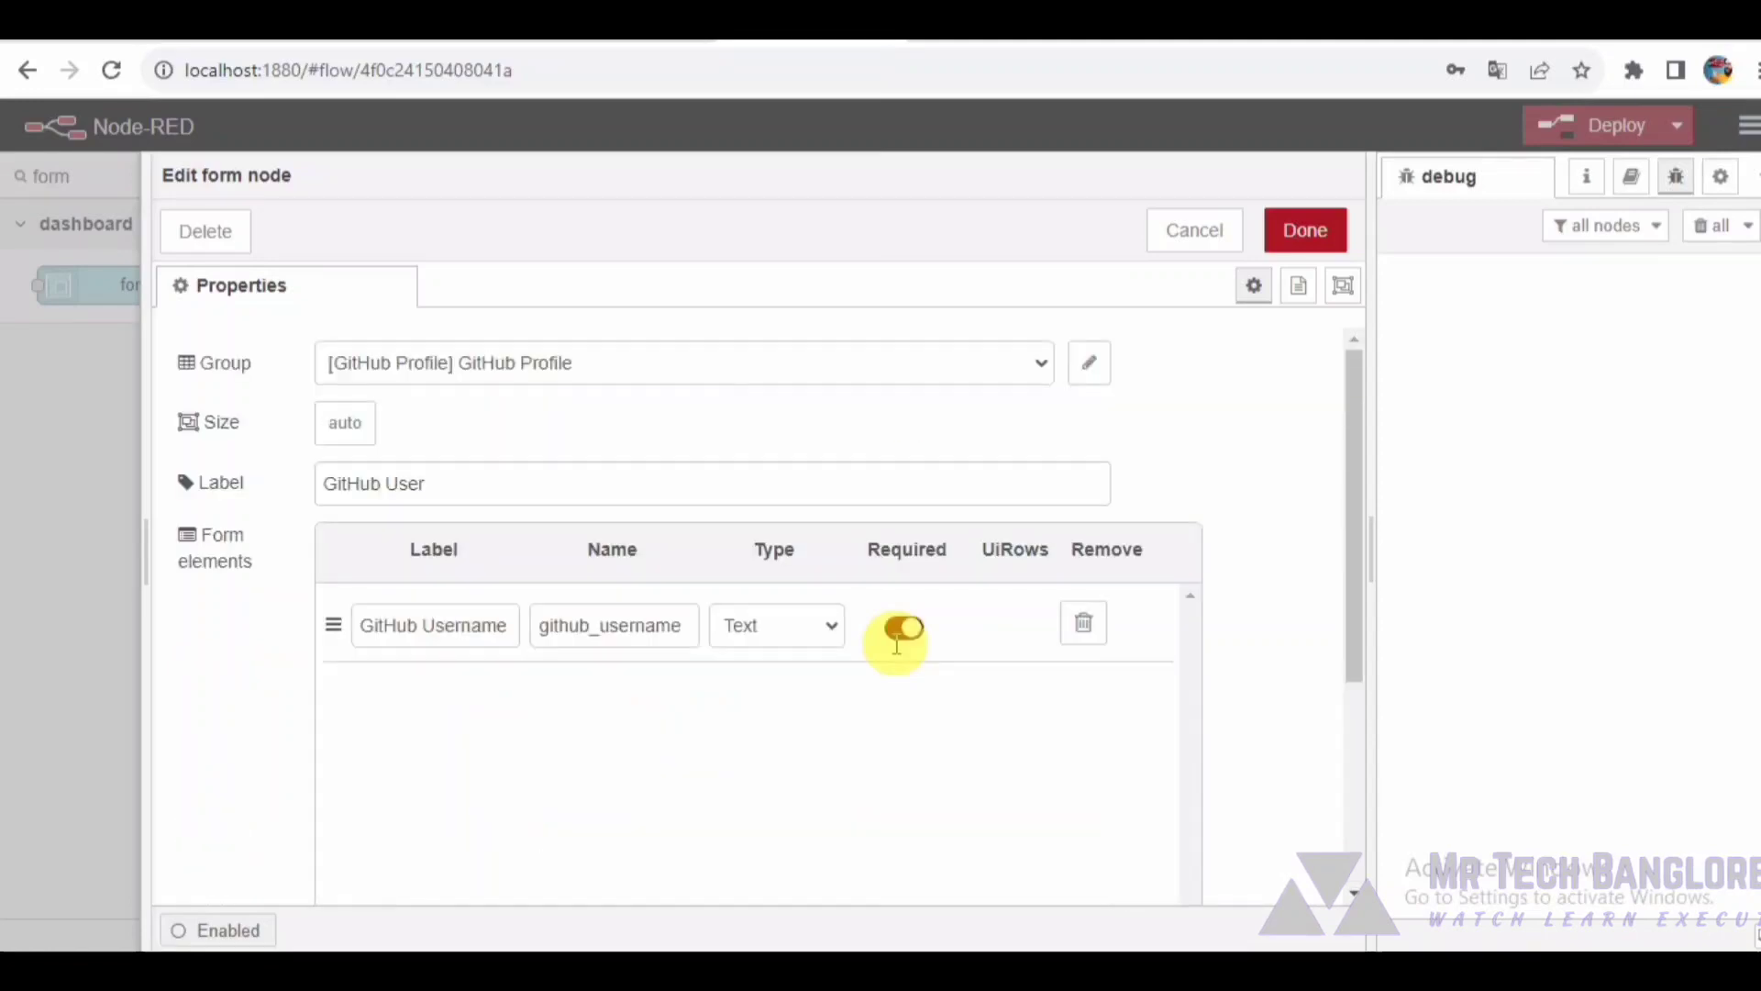
pyautogui.click(1300, 233)
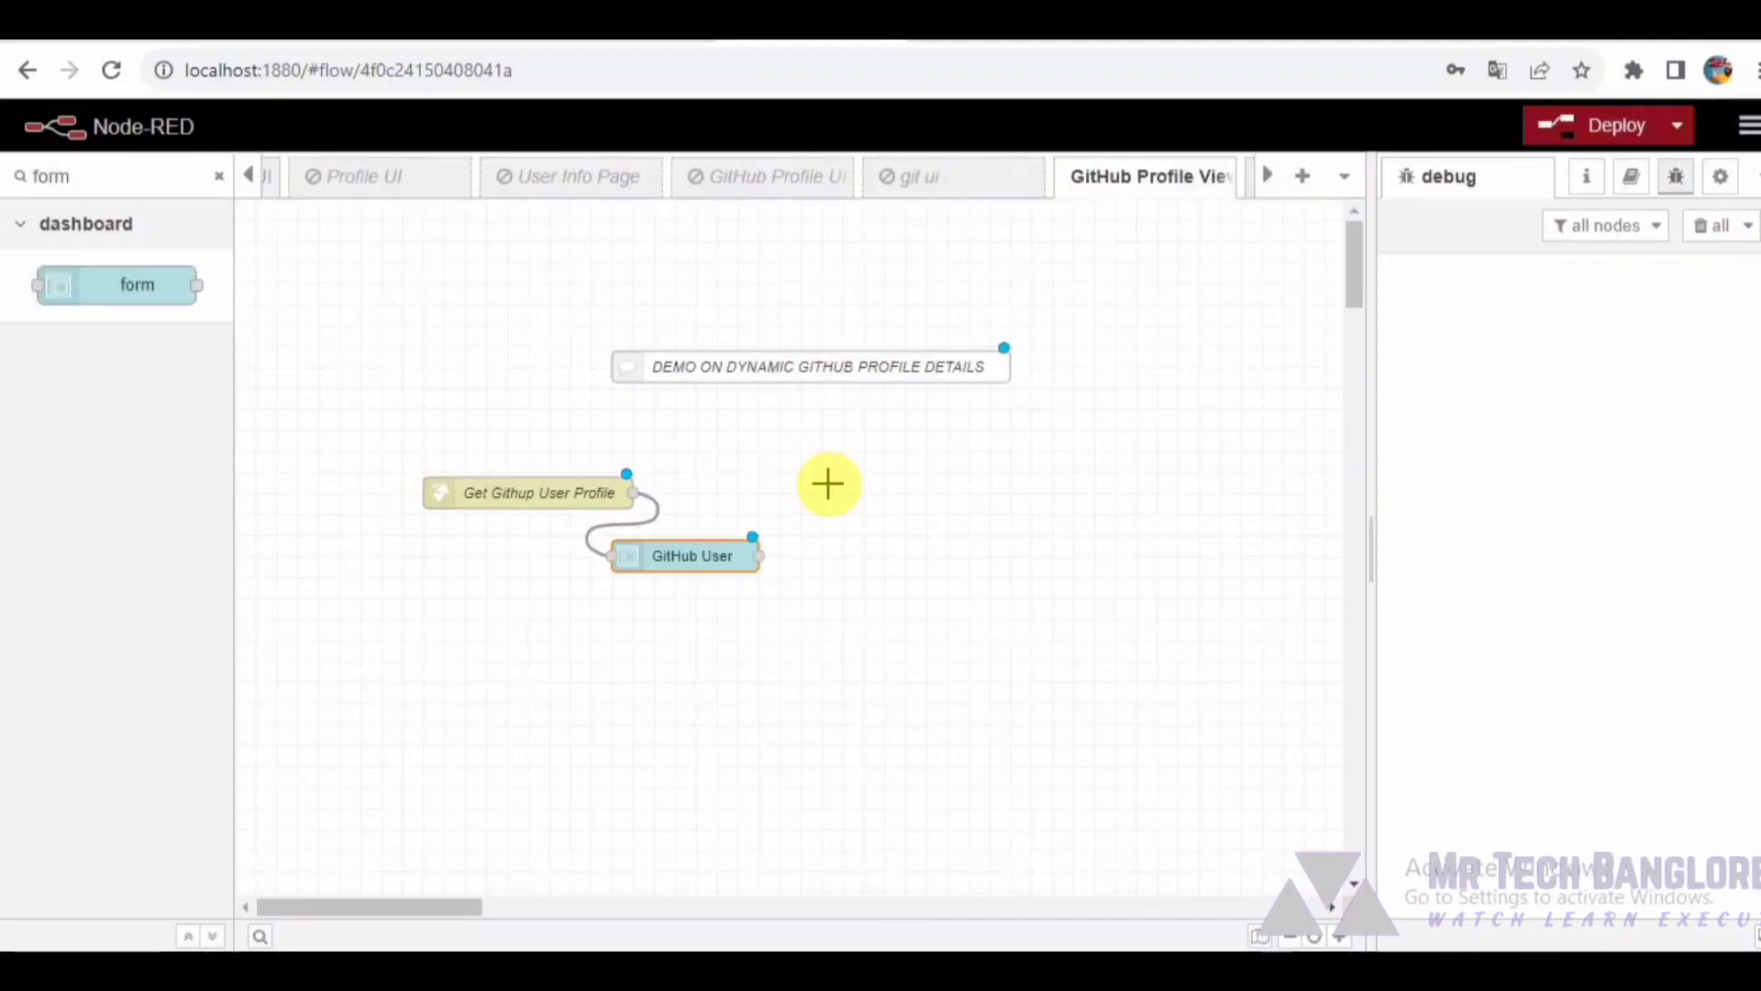
pyautogui.click(826, 484)
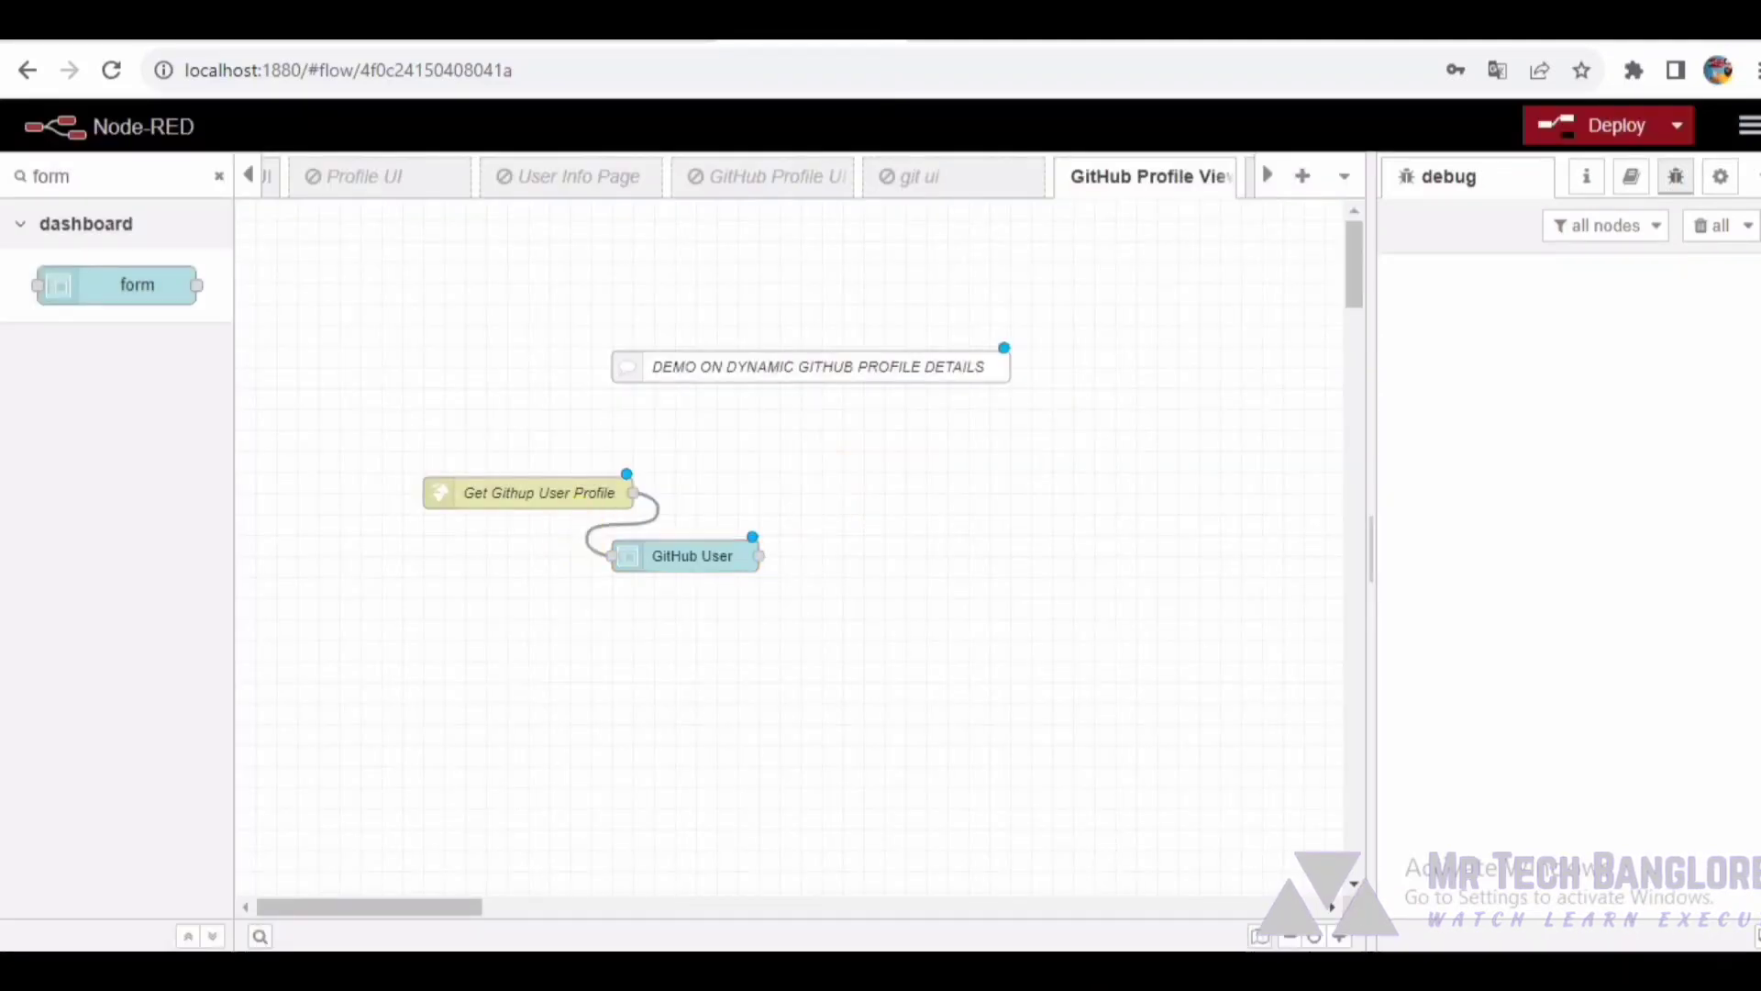
pyautogui.click(218, 176)
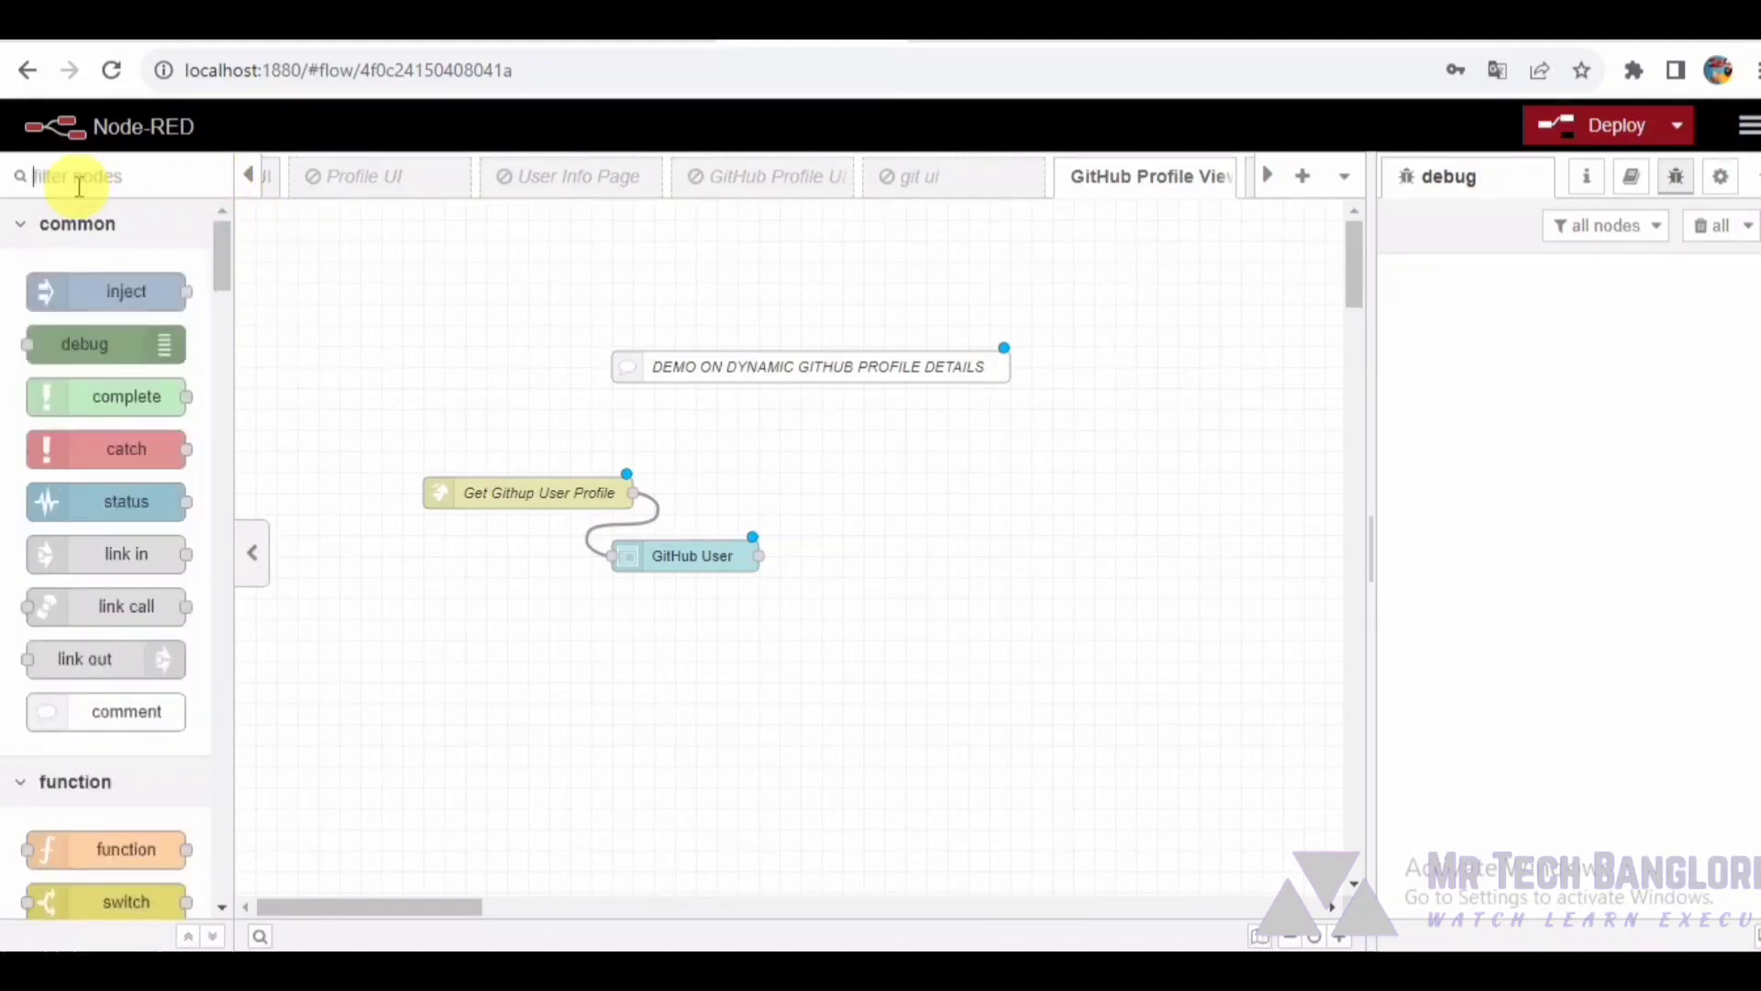
pyautogui.write('fun')
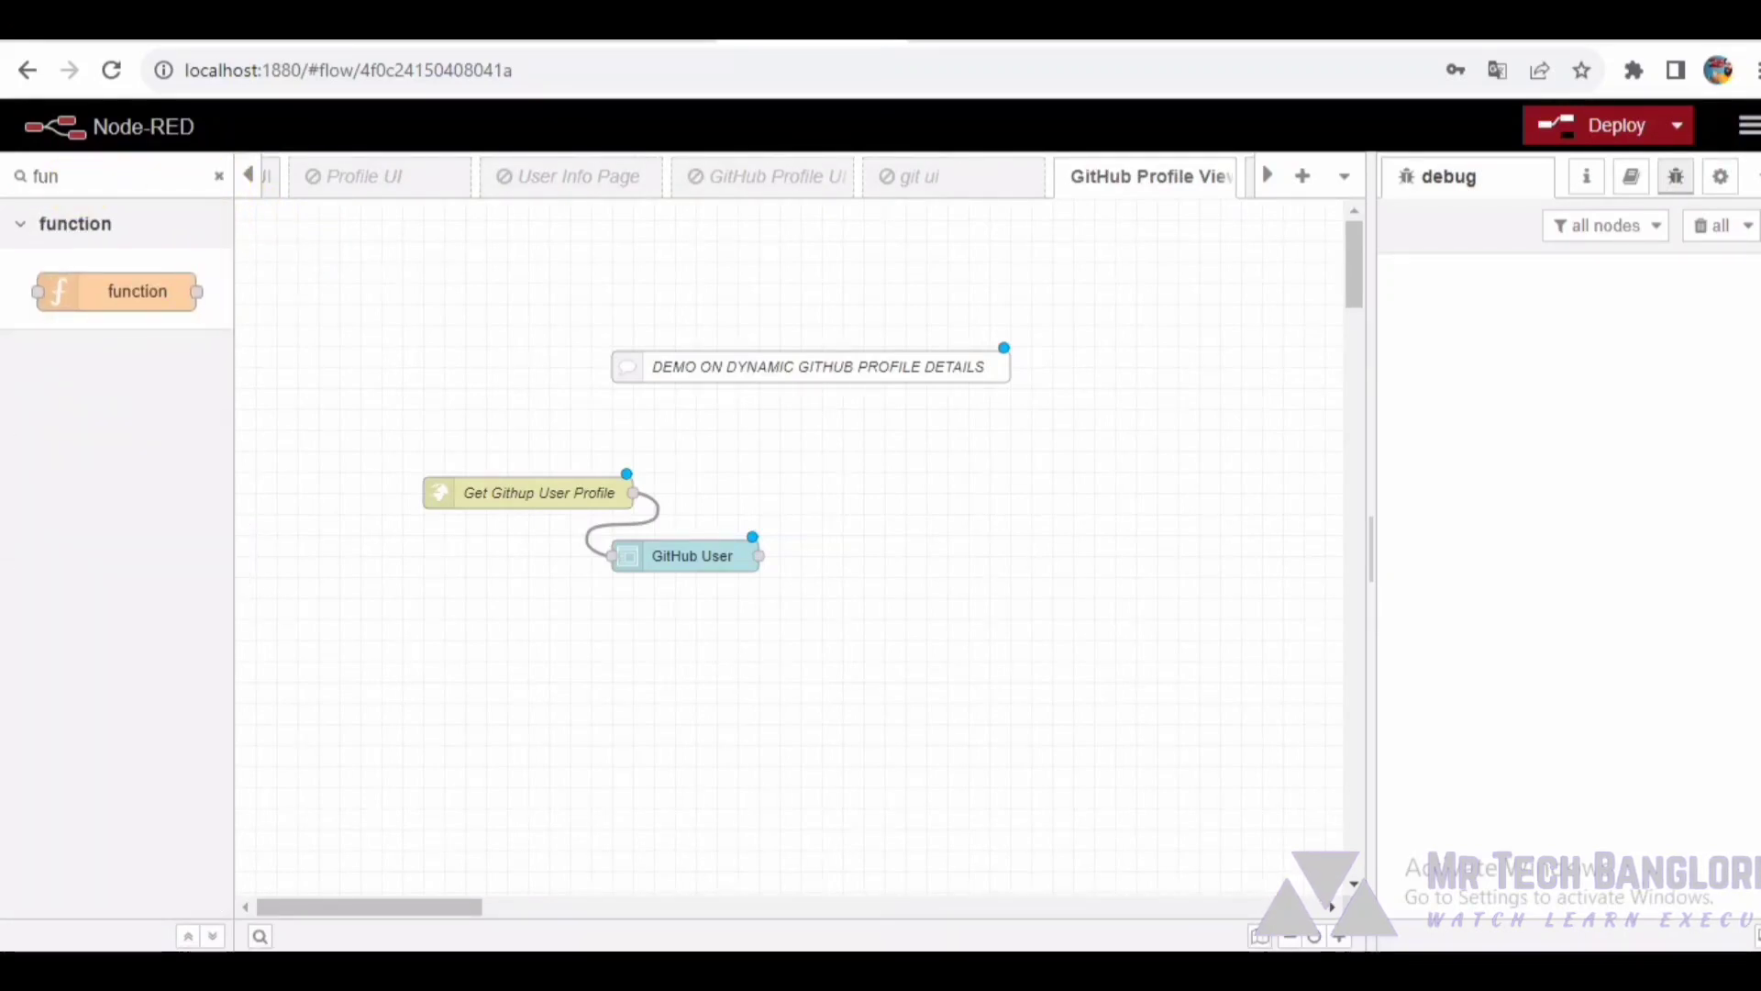
# Add a function node wired after GitHub User and name it GitHub API.
pyautogui.moveTo(146, 272); pyautogui.dragTo(839, 620)
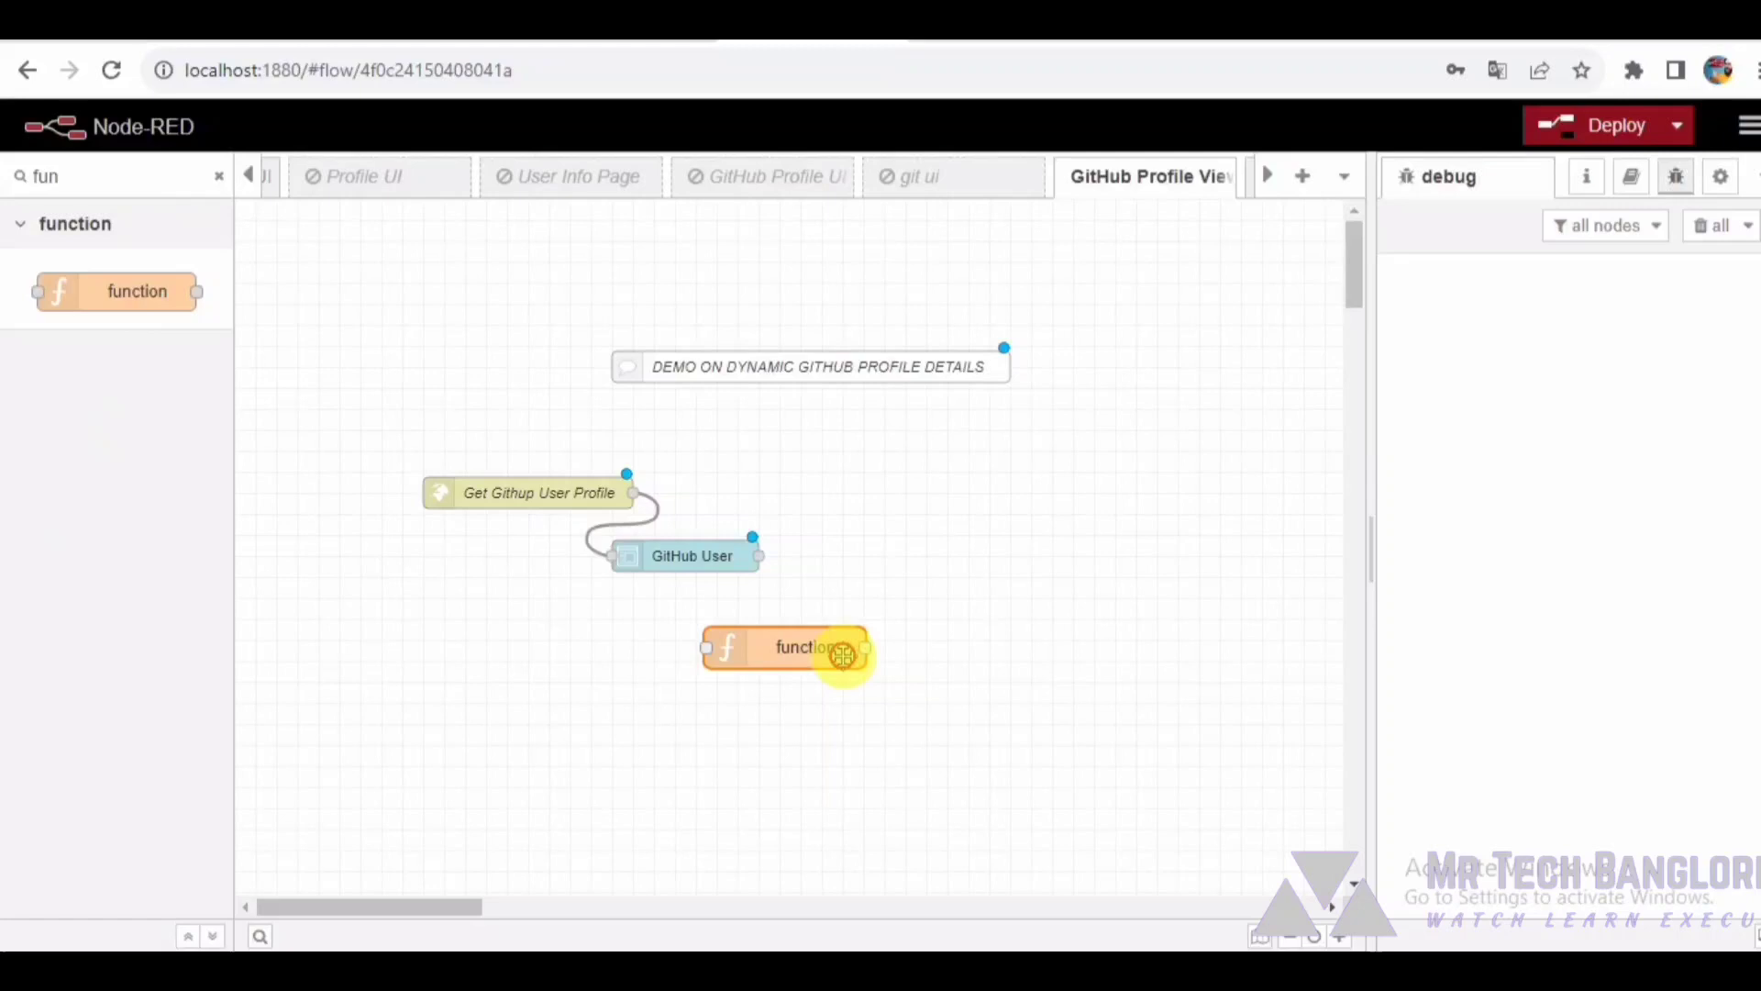
pyautogui.moveTo(755, 556); pyautogui.dragTo(739, 619)
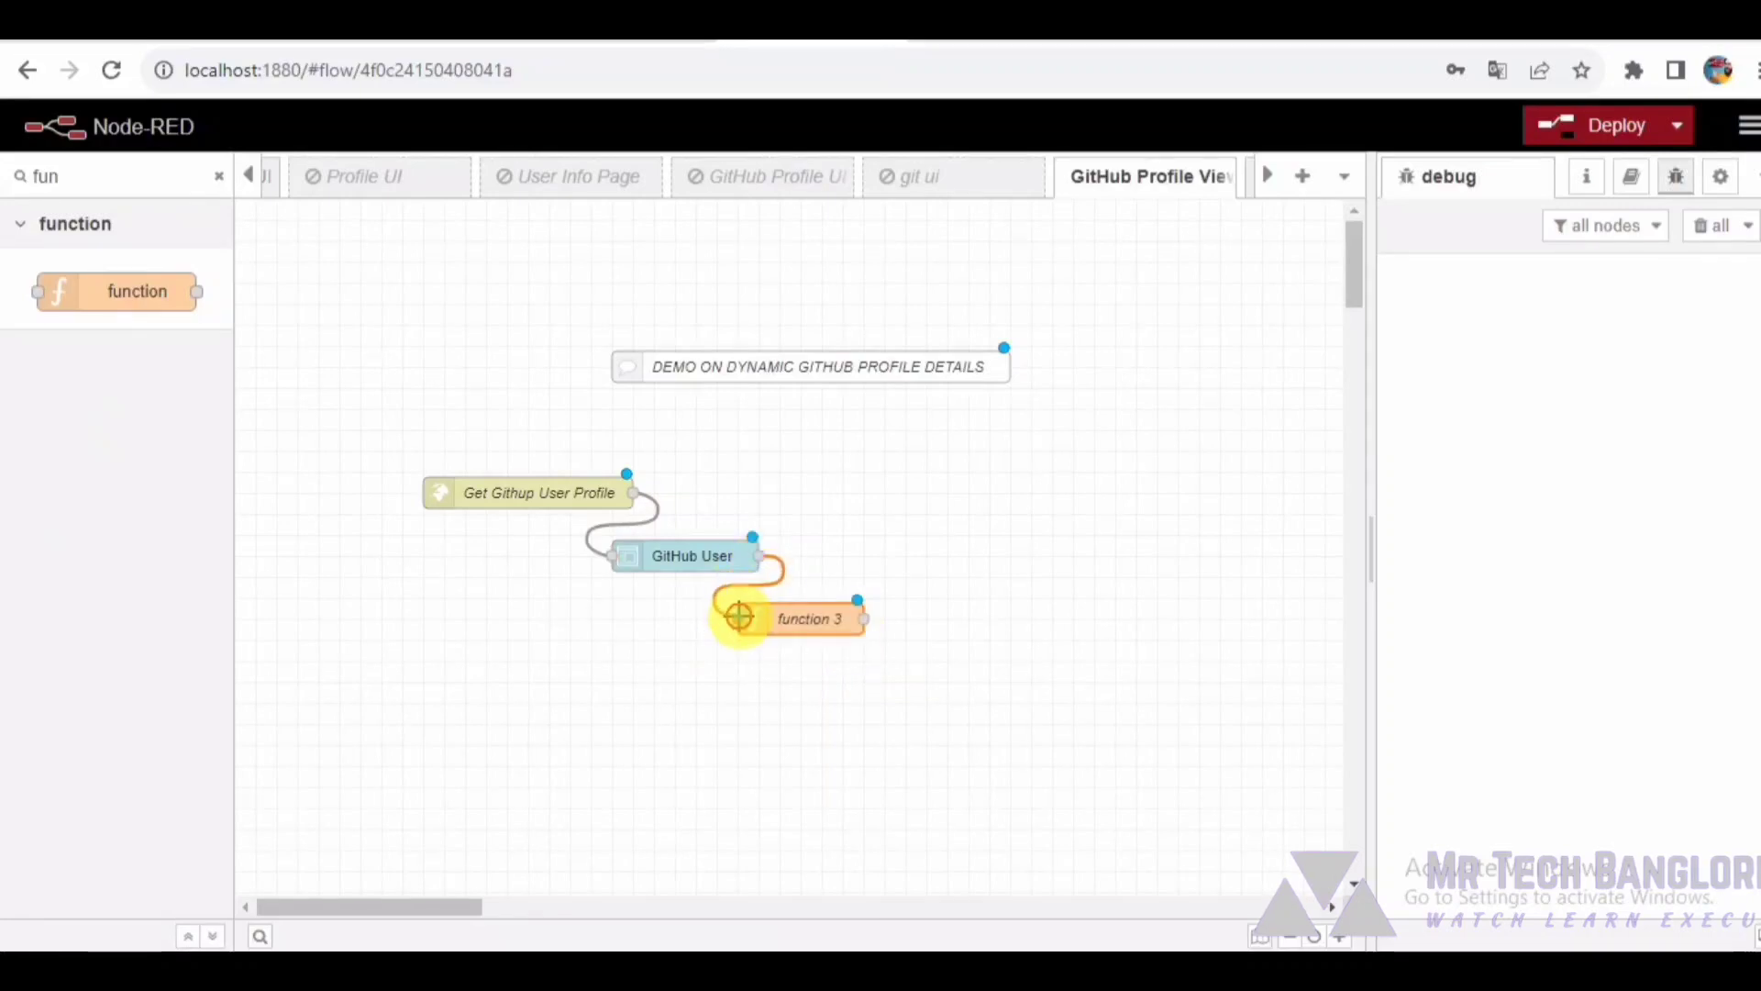
pyautogui.doubleClick(785, 622)
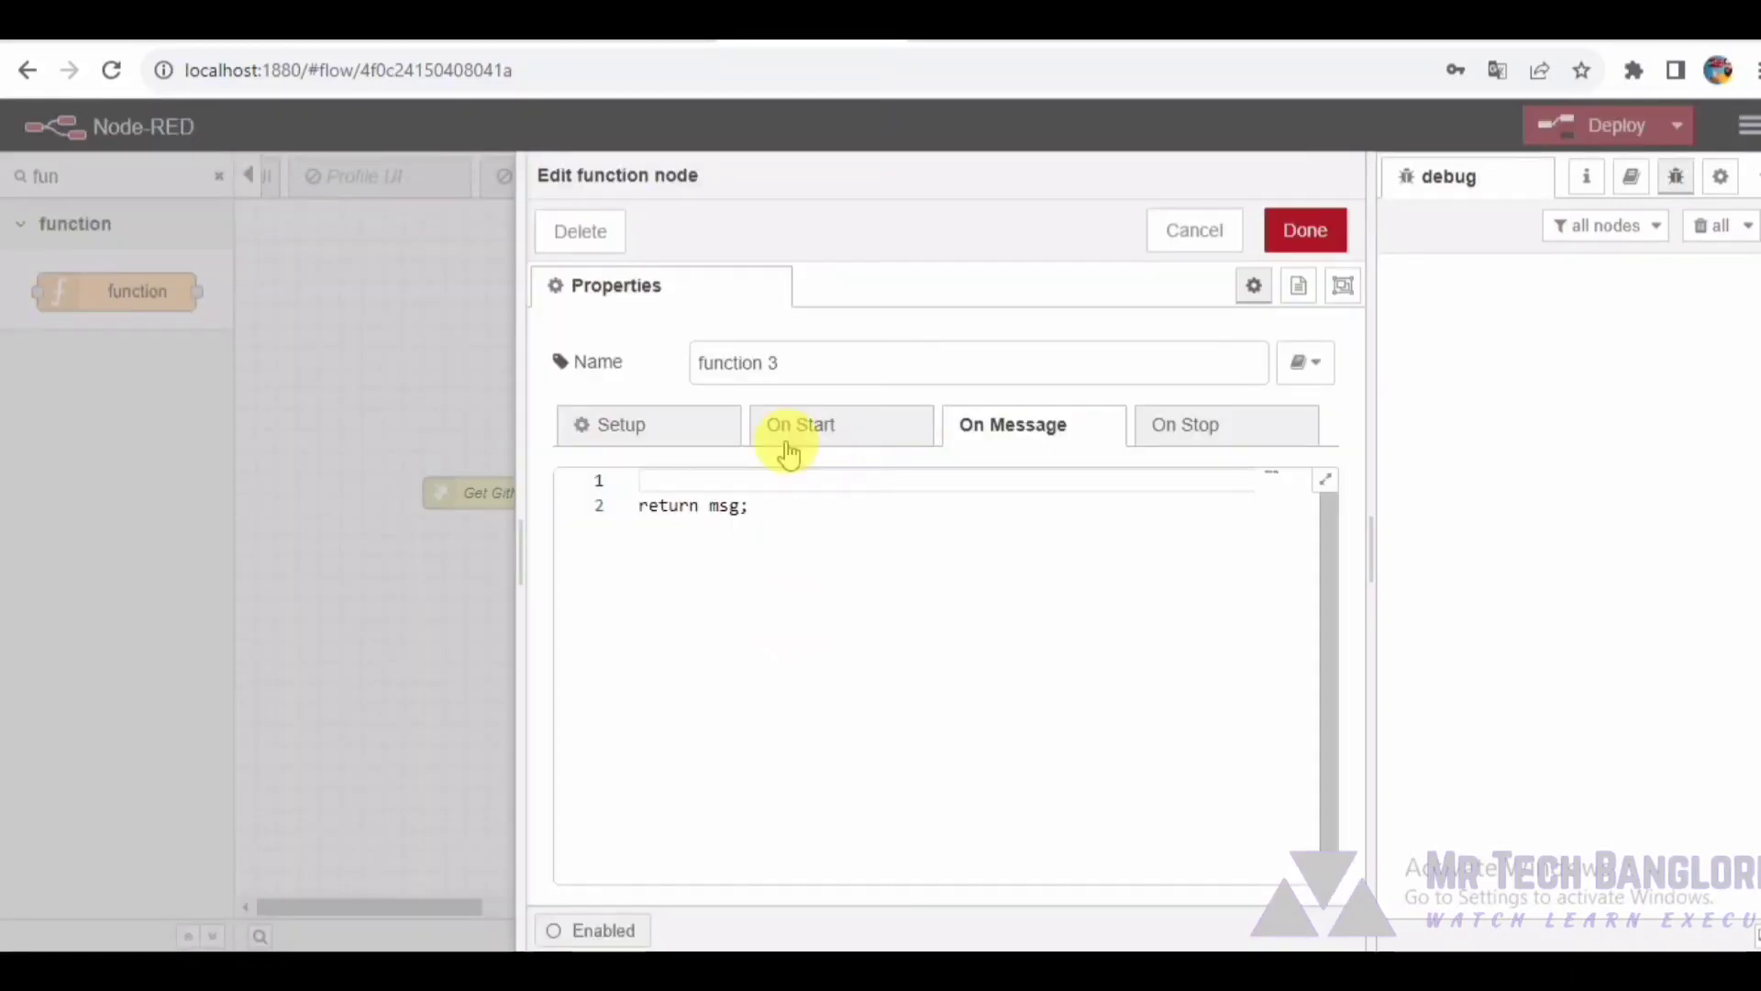
pyautogui.moveTo(786, 357); pyautogui.dragTo(696, 354)
pyautogui.write('GitHub API')
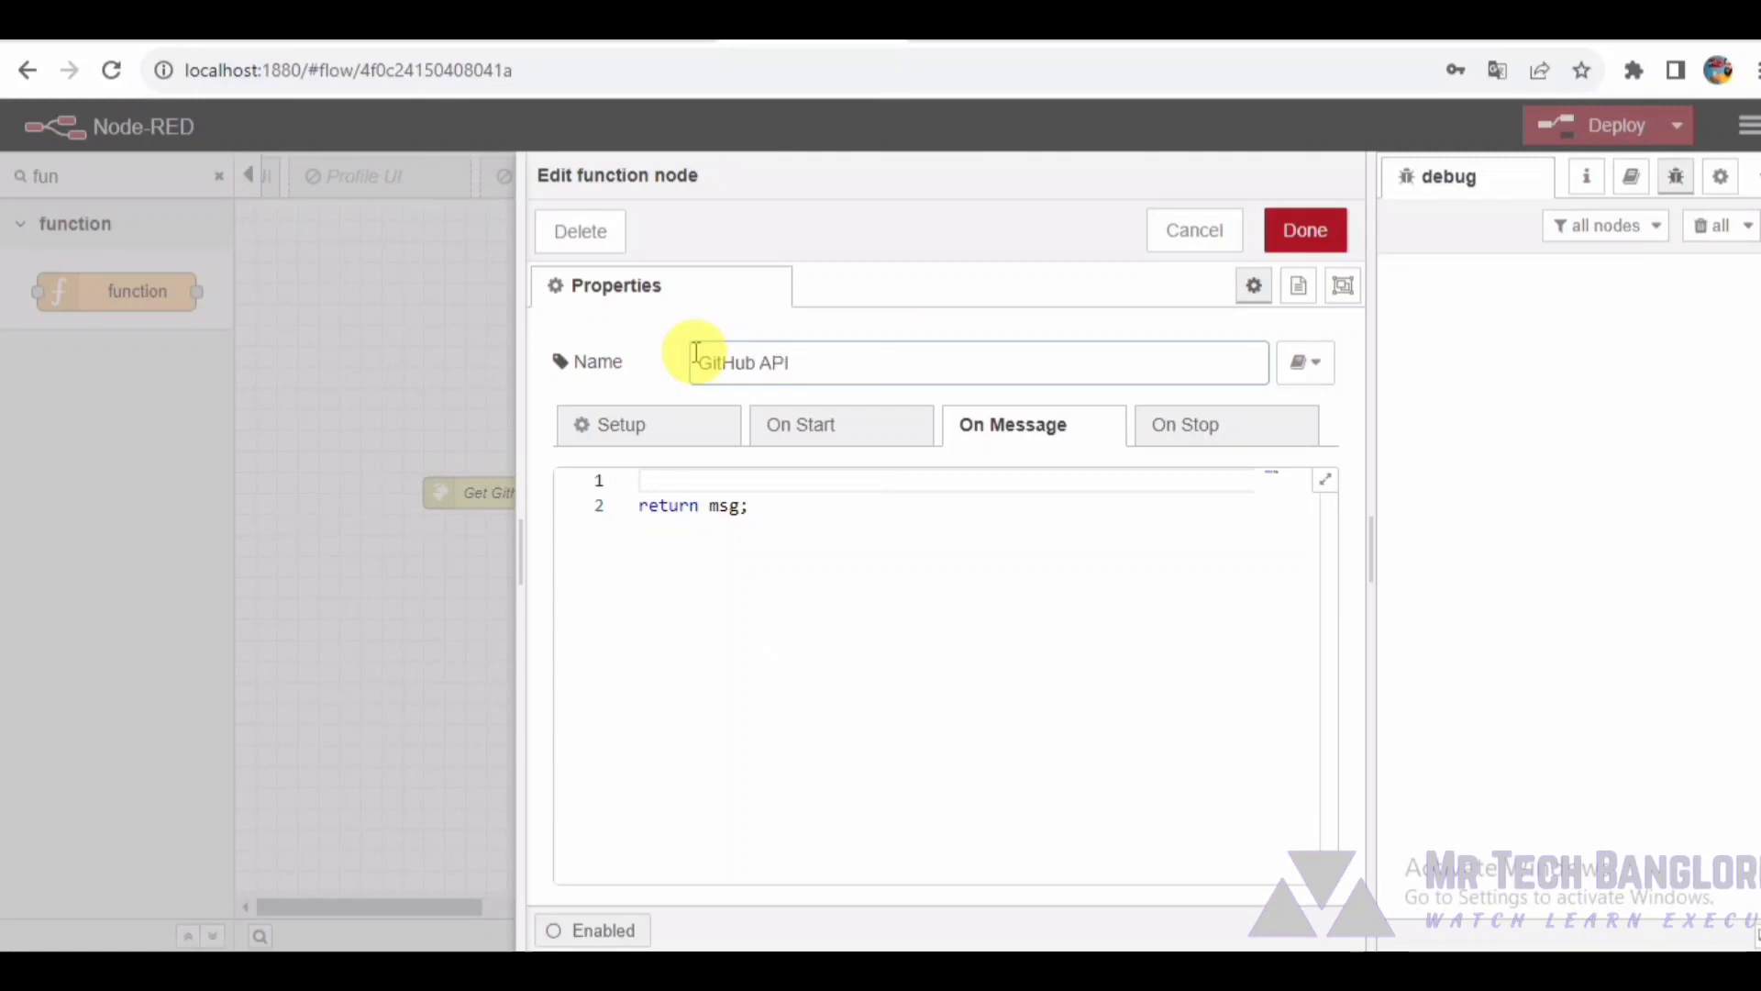
pyautogui.click(903, 493)
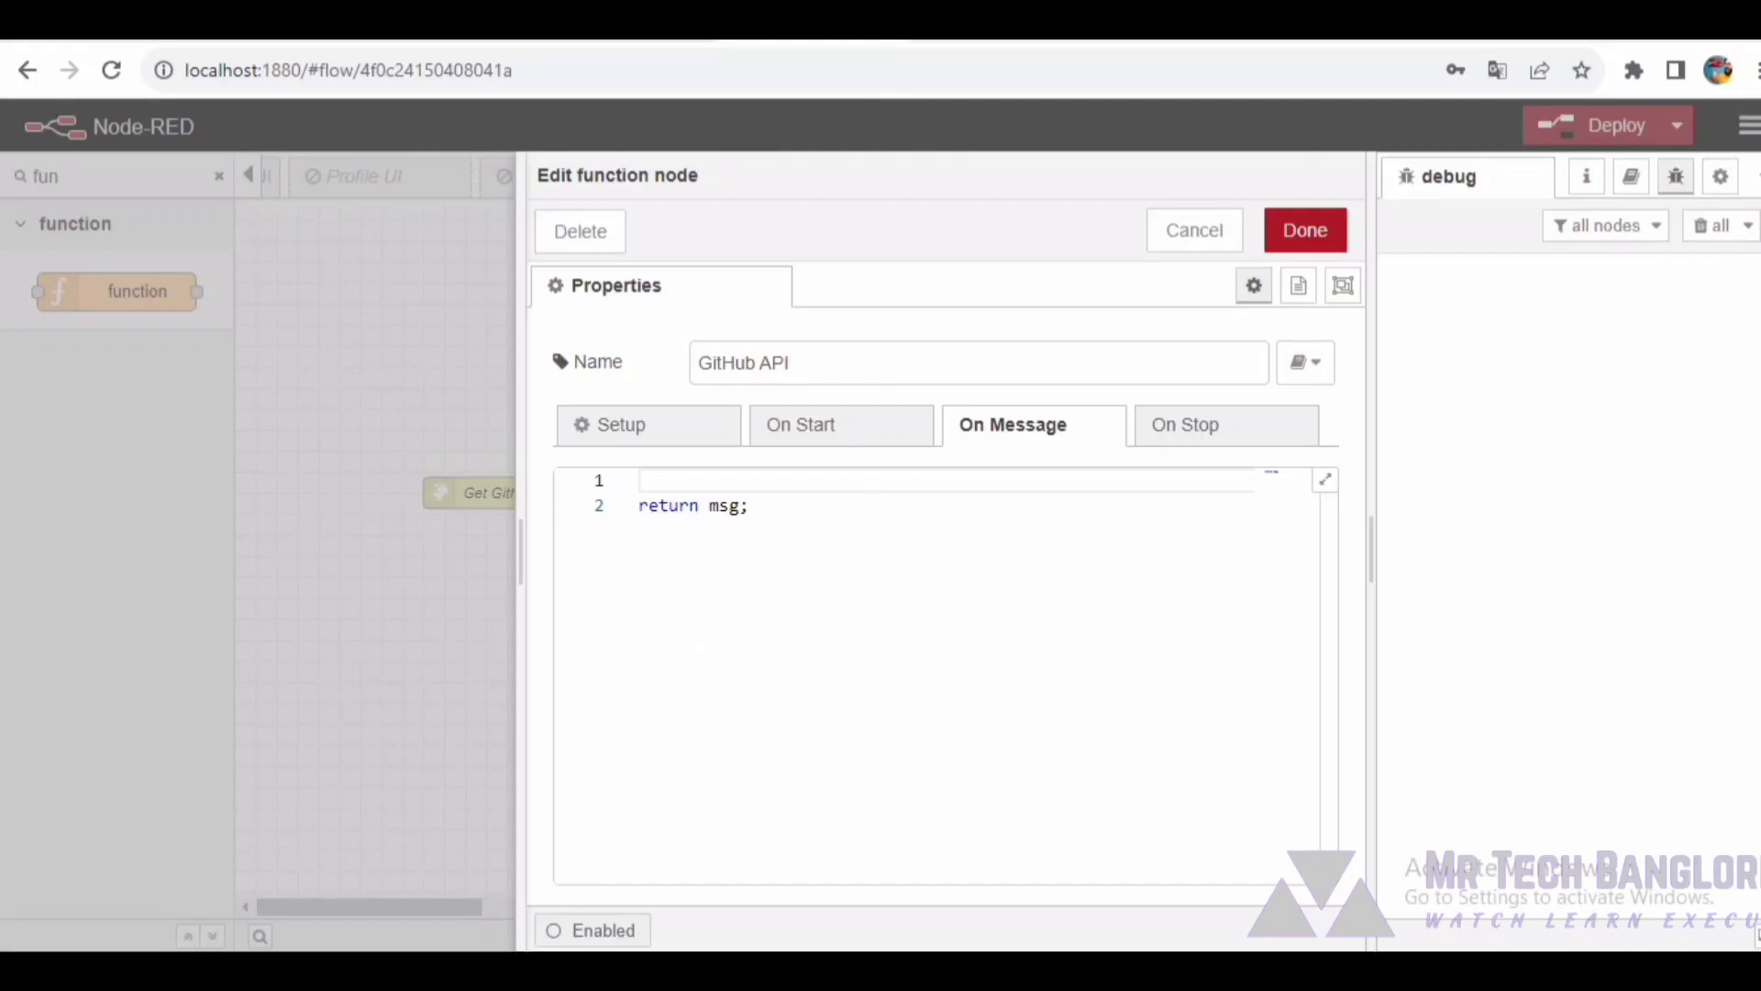
# Replace its code with the pasted msg.url line building the GitHub users API URL.
pyautogui.hotkey('ctrl', 'a')
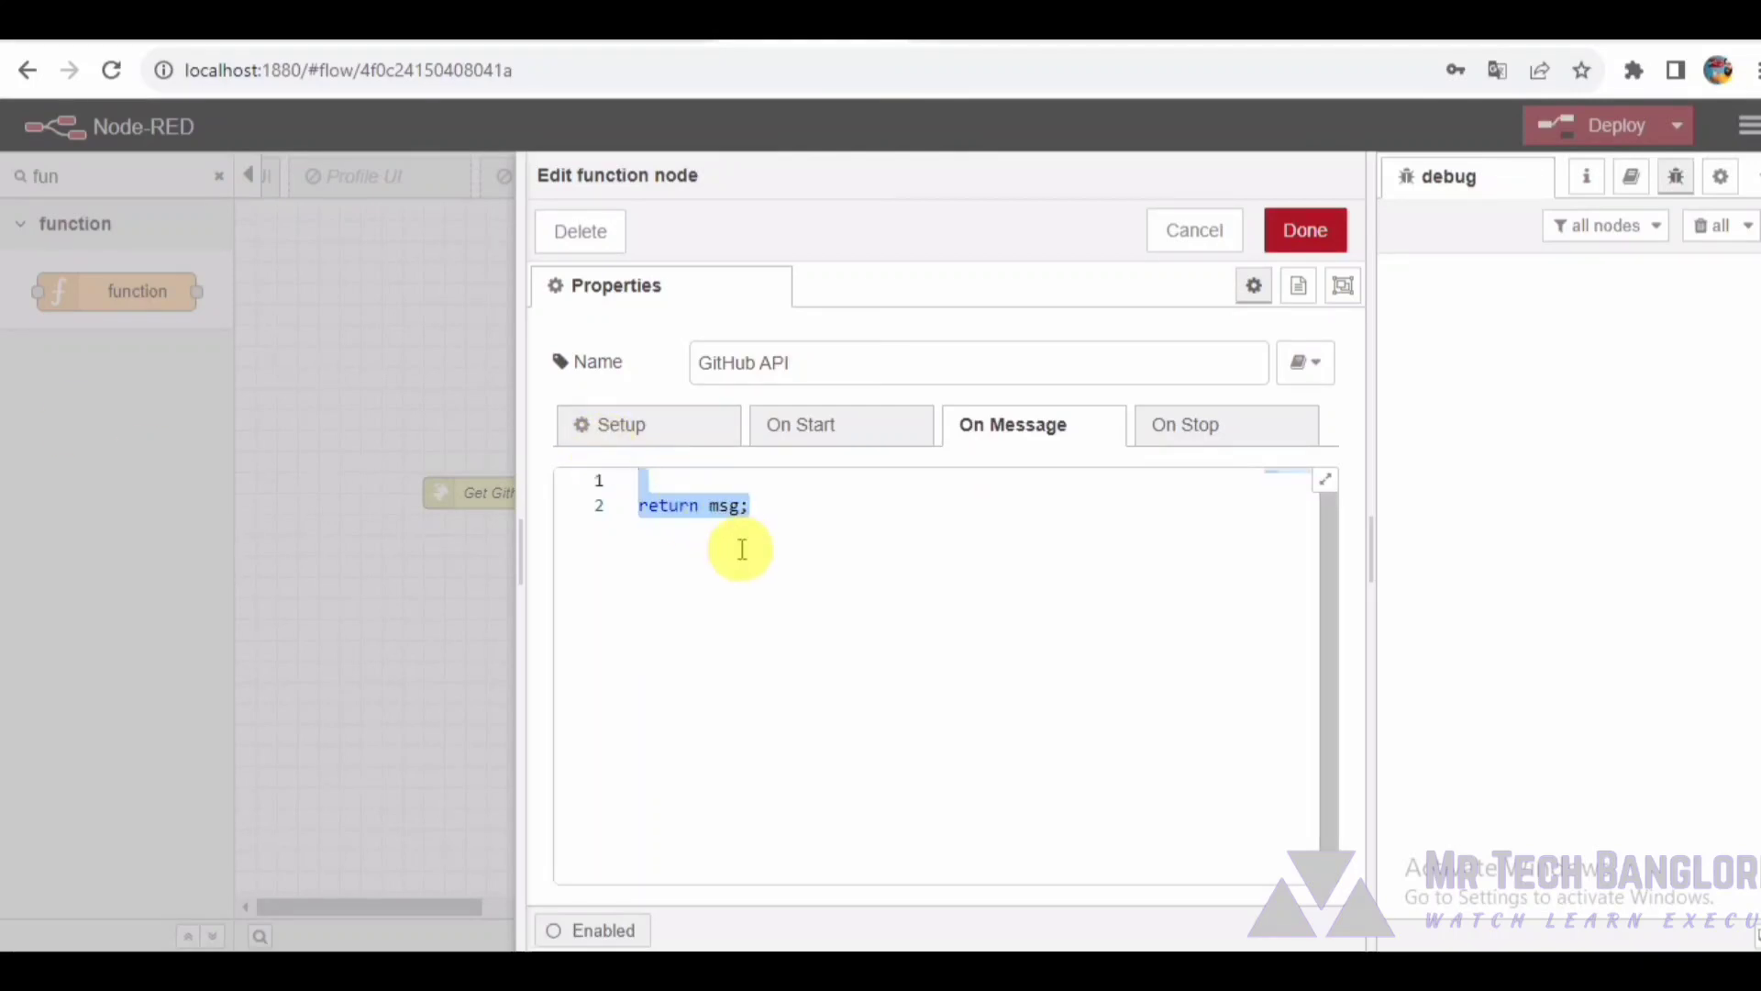
pyautogui.write('var username = msg.payload.github_username; msg.url = `https://api.github.com/users/${username}`; return msg;')
pyautogui.doubleClick(1101, 506)
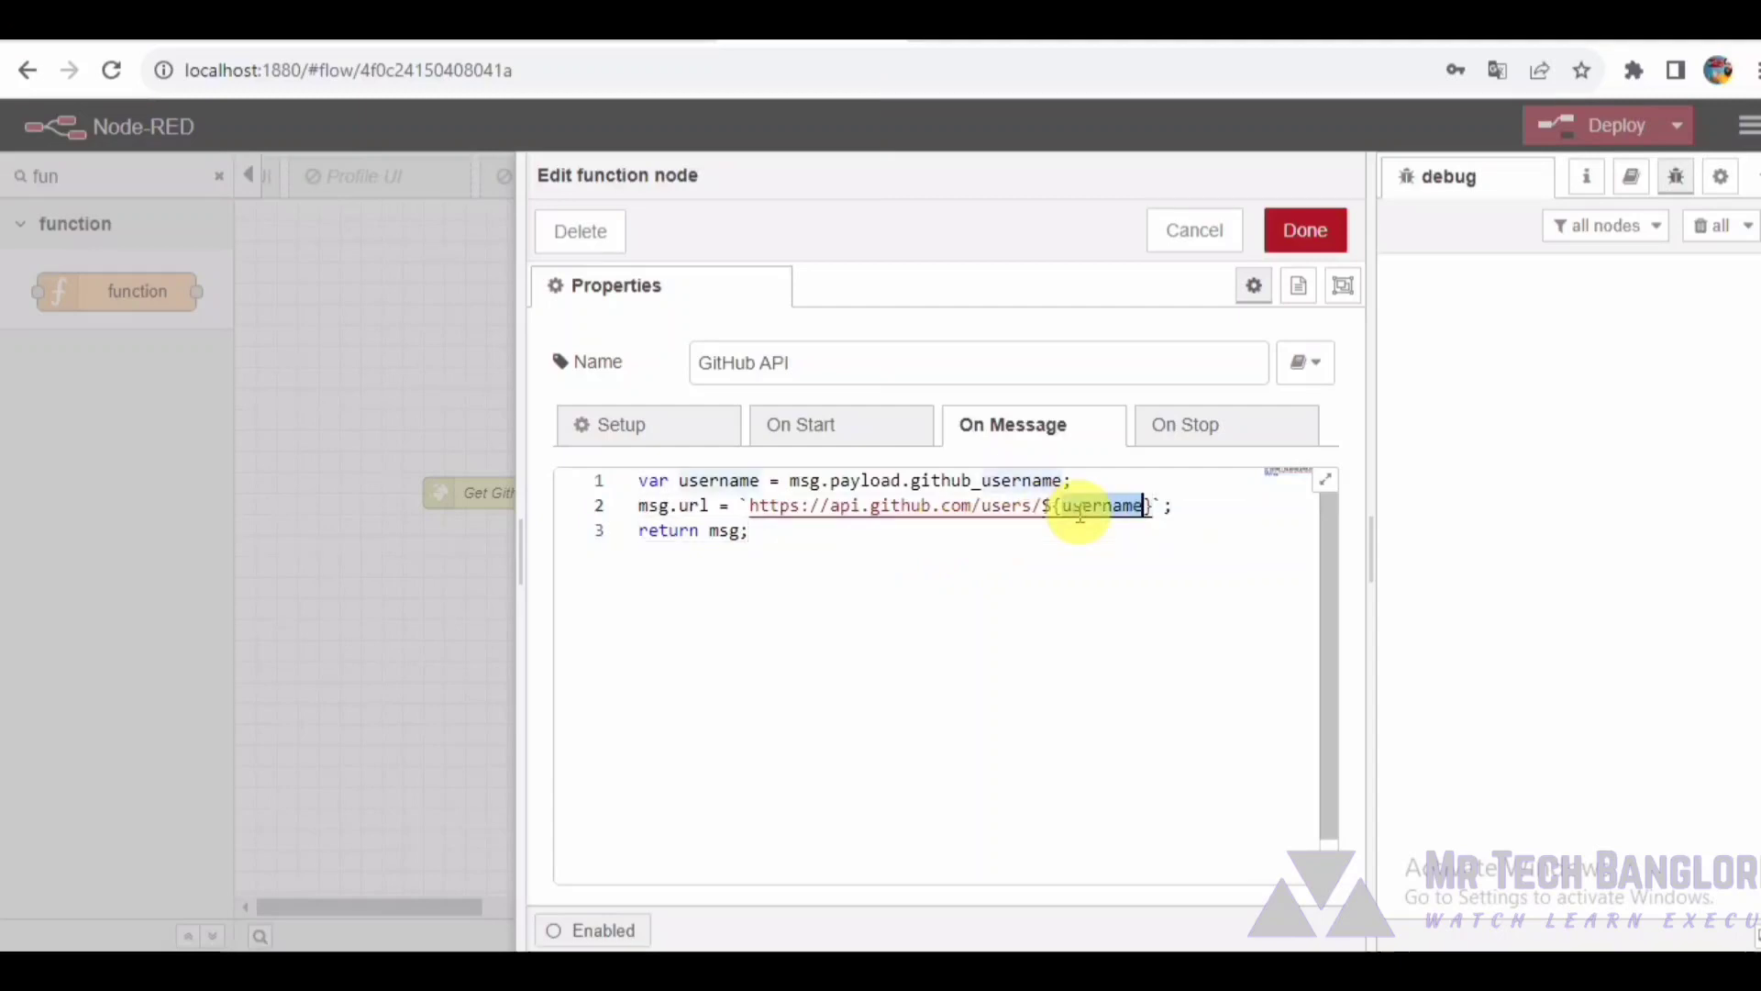
pyautogui.click(809, 496)
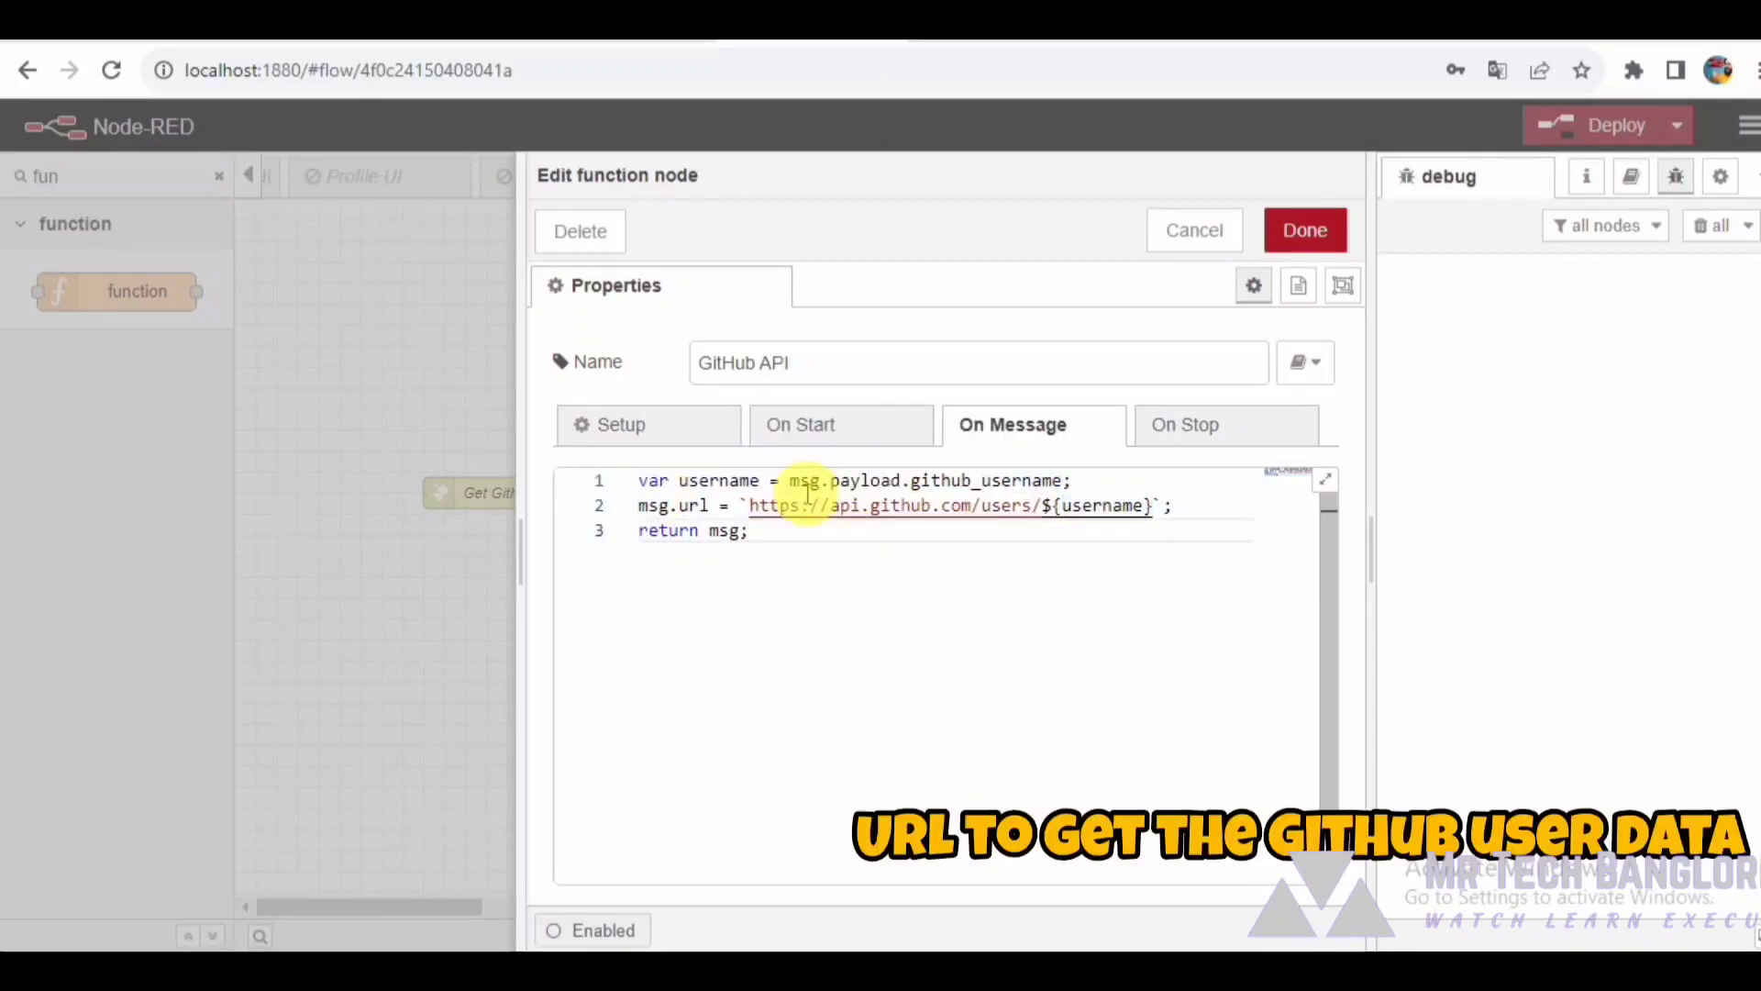
# Save GitHub API and place an http request node after it.
pyautogui.click(1305, 230)
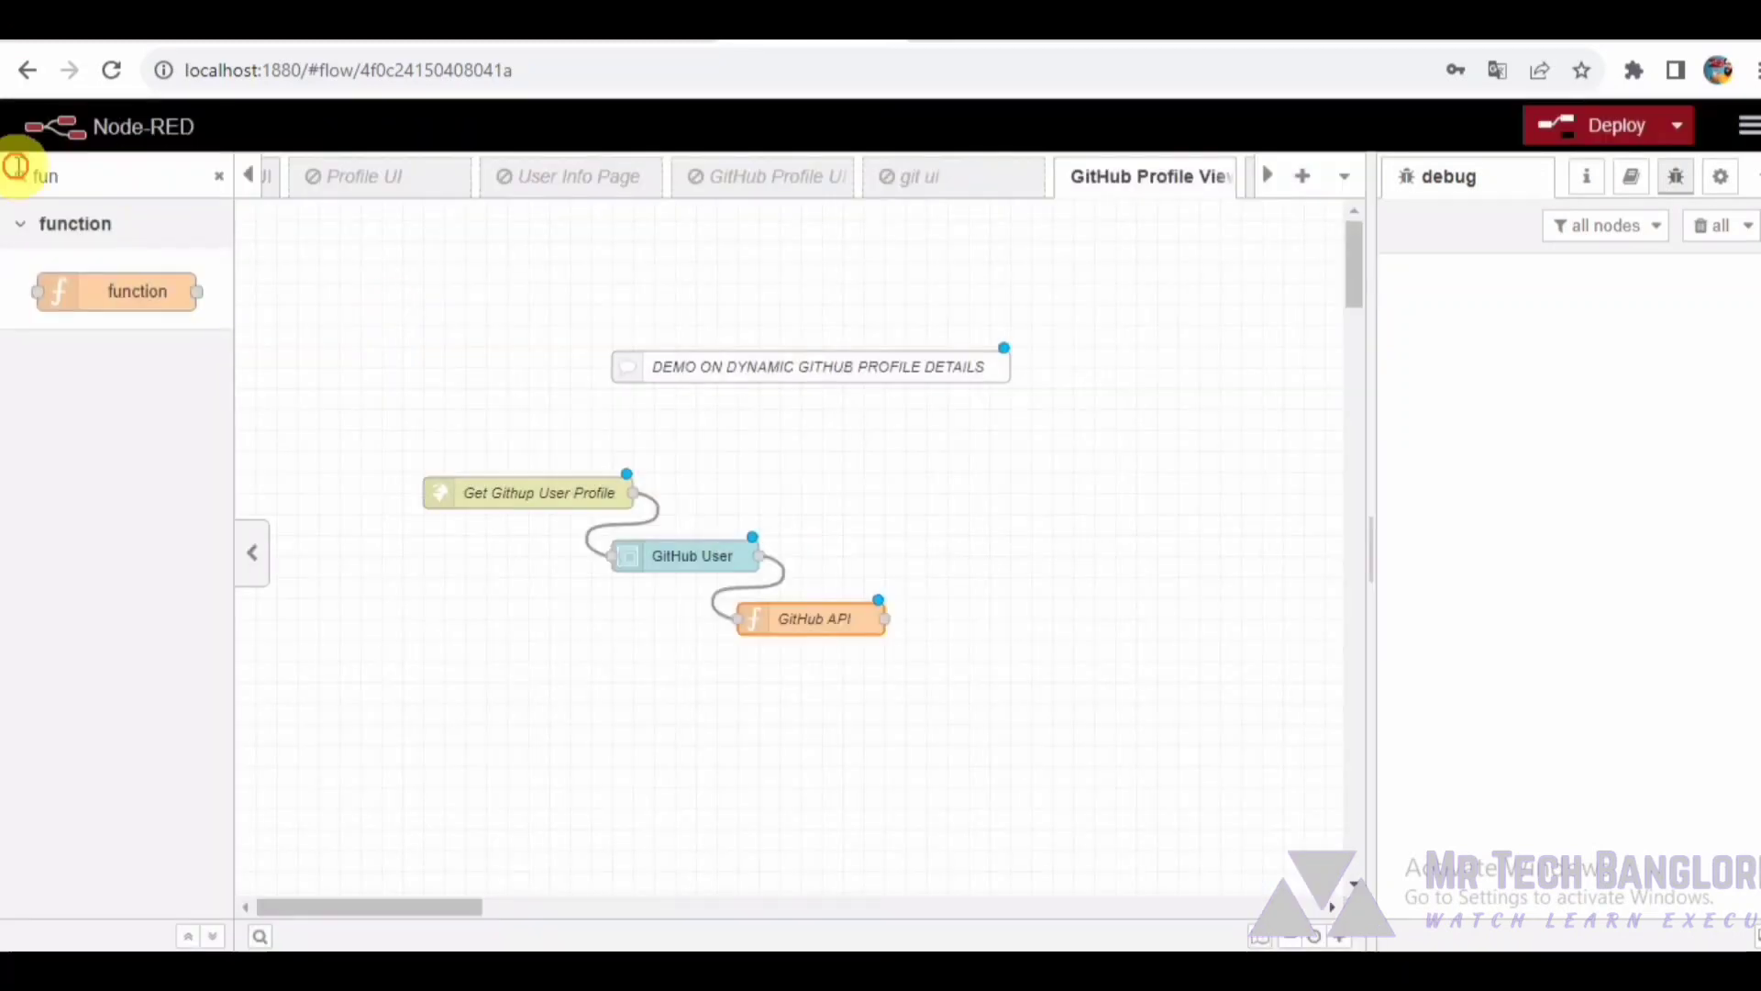
pyautogui.doubleClick(11, 176)
pyautogui.write('h')
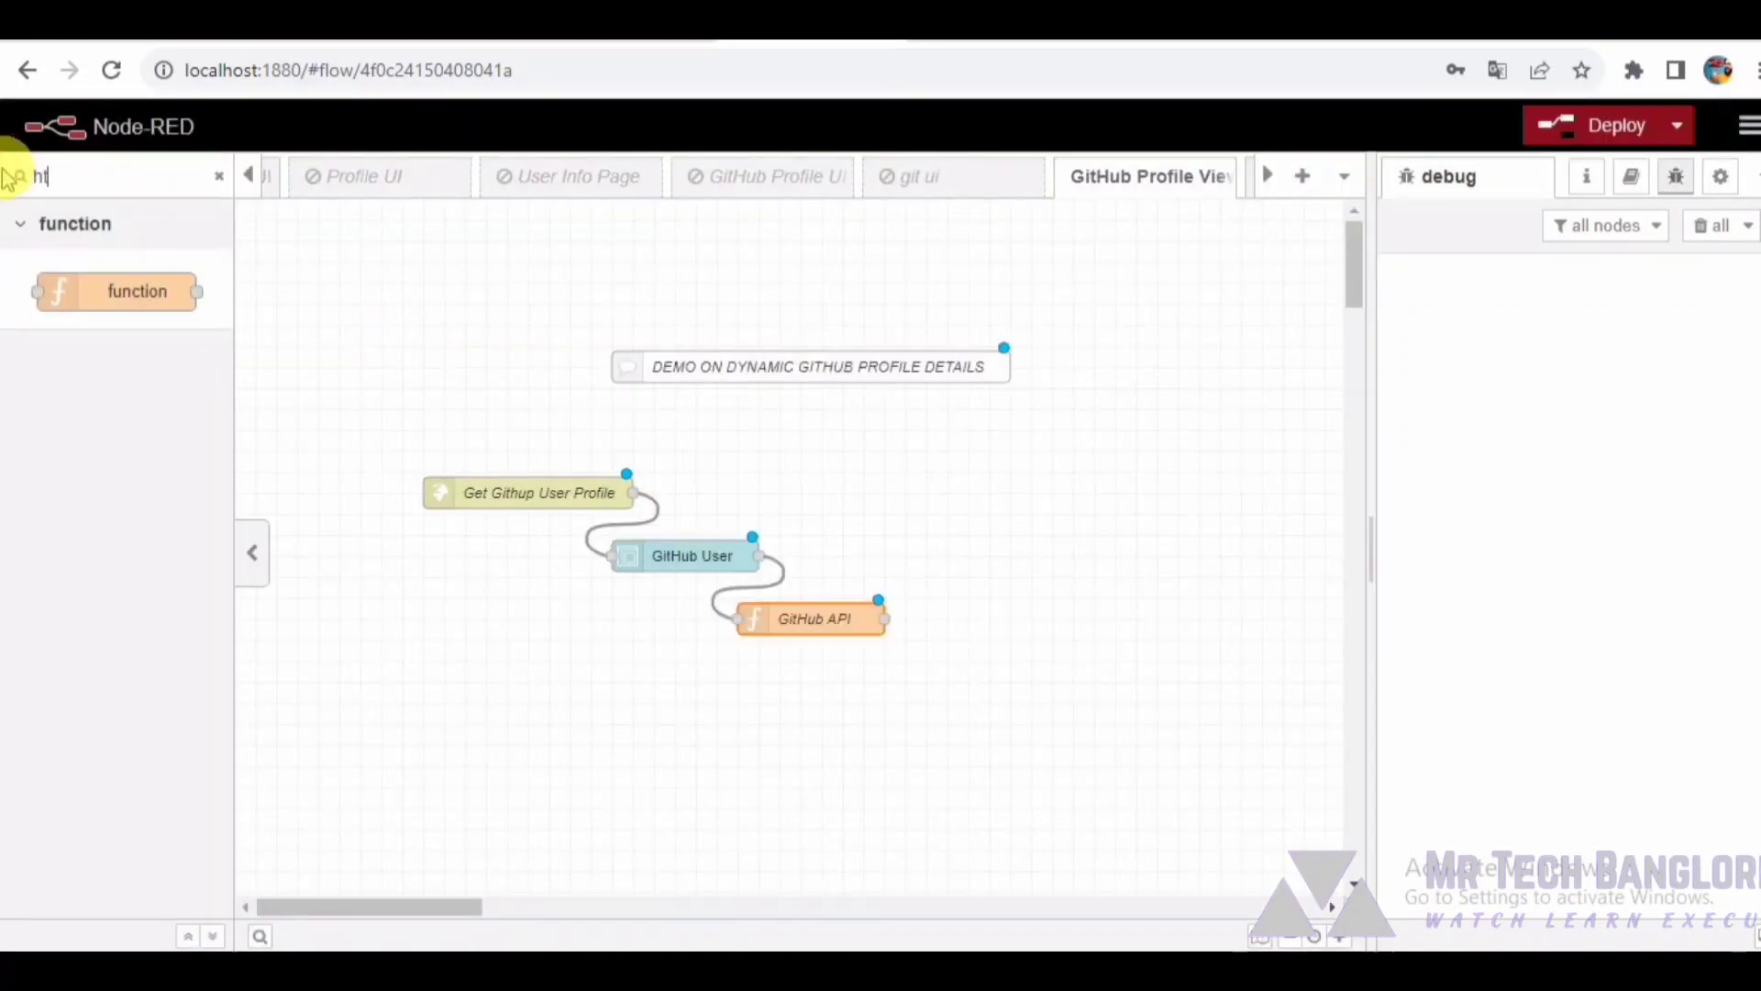
pyautogui.write('tp')
pyautogui.moveTo(111, 390)
pyautogui.mouseDown()
pyautogui.moveTo(187, 450)
pyautogui.moveTo(934, 558)
pyautogui.moveTo(994, 551)
pyautogui.moveTo(932, 578)
pyautogui.moveTo(843, 557)
pyautogui.mouseUp()
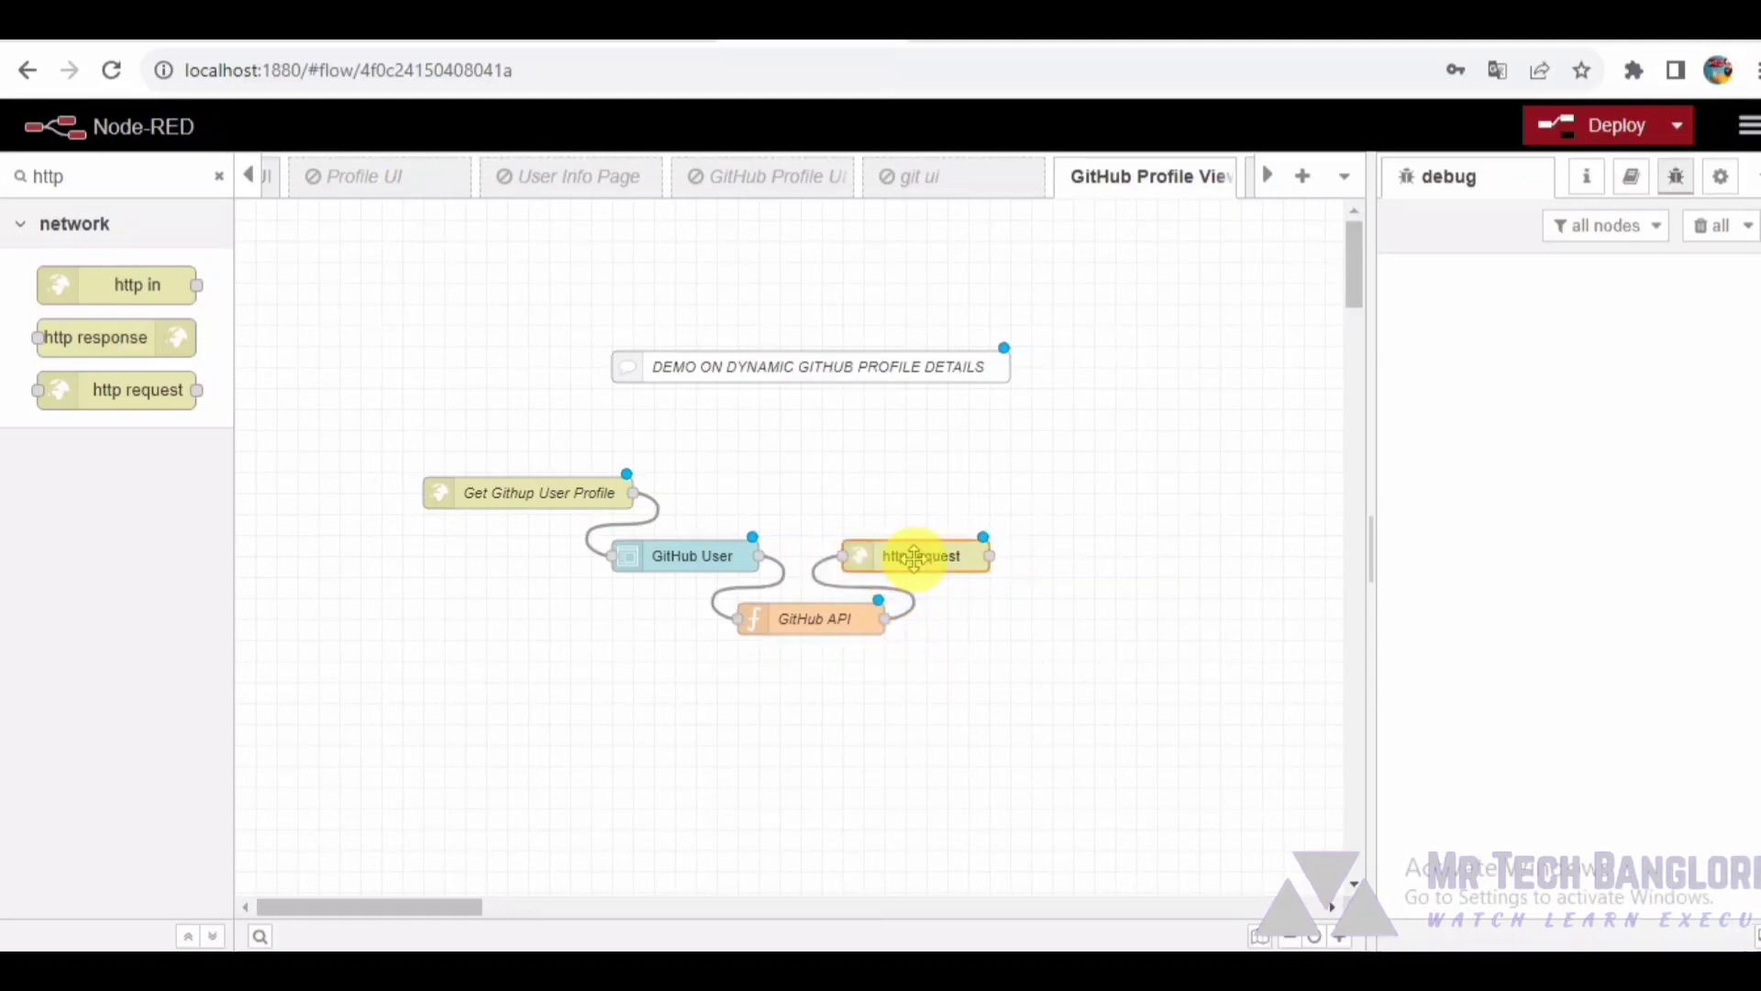
# Set the http request node to return a parsed JSON object.
pyautogui.doubleClick(914, 559)
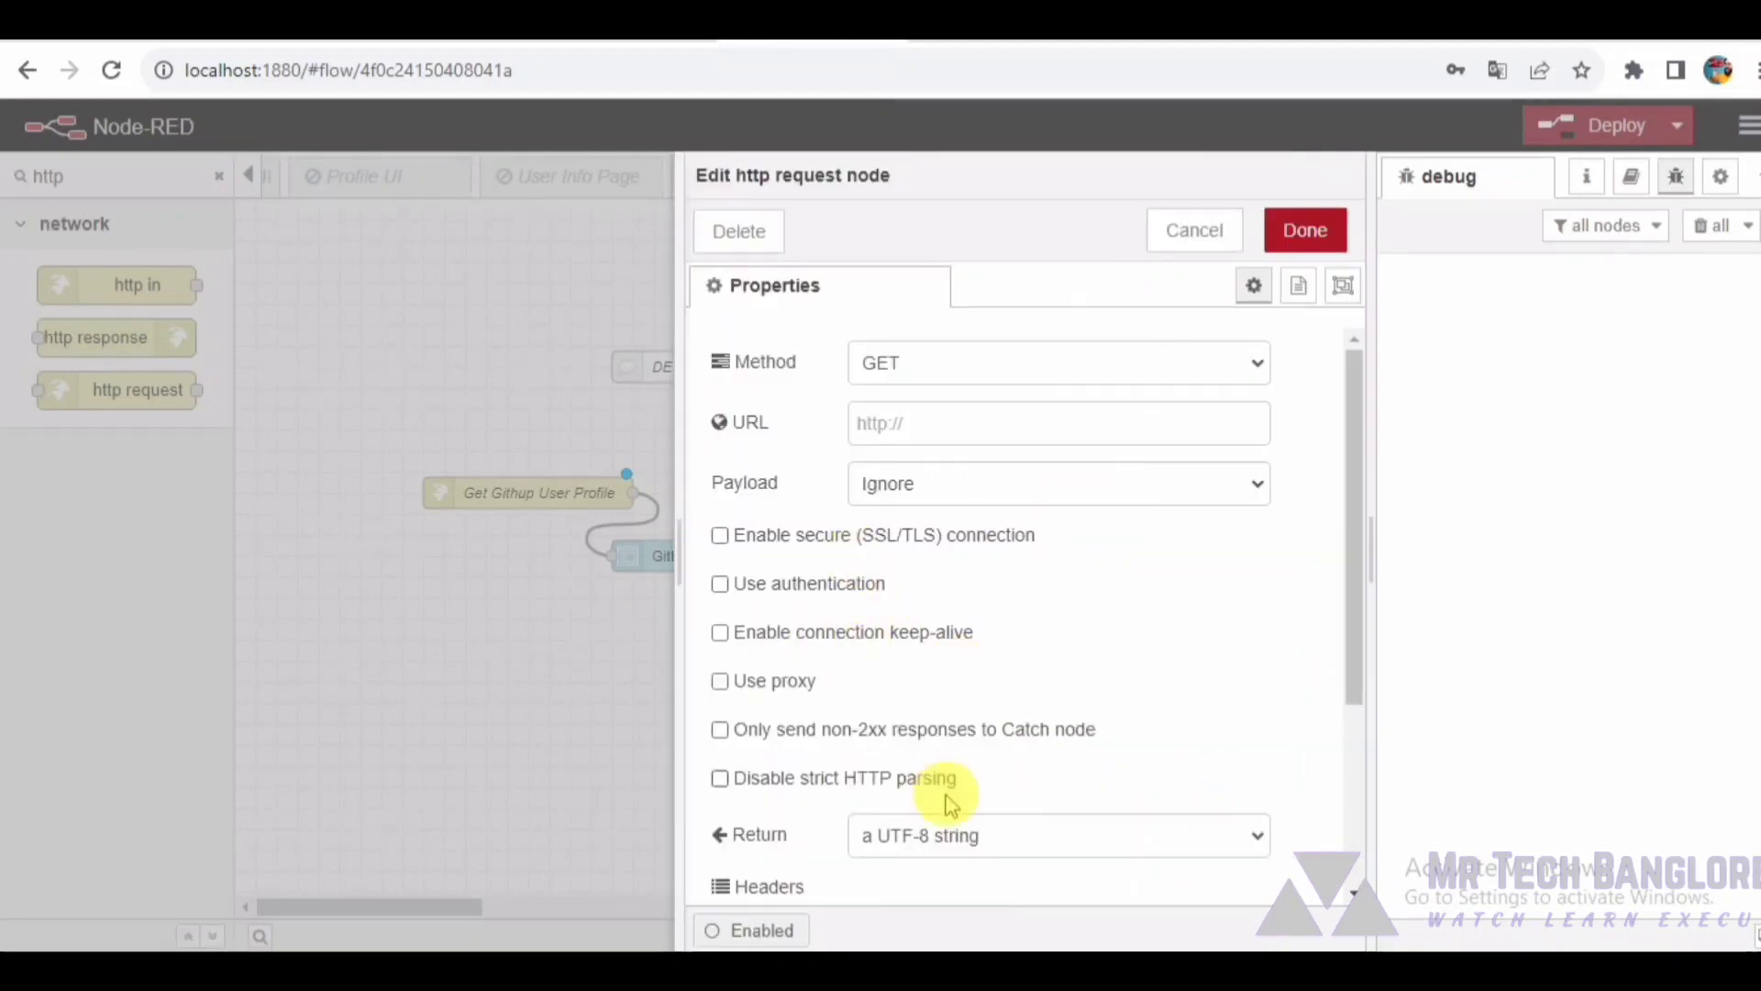
pyautogui.click(959, 831)
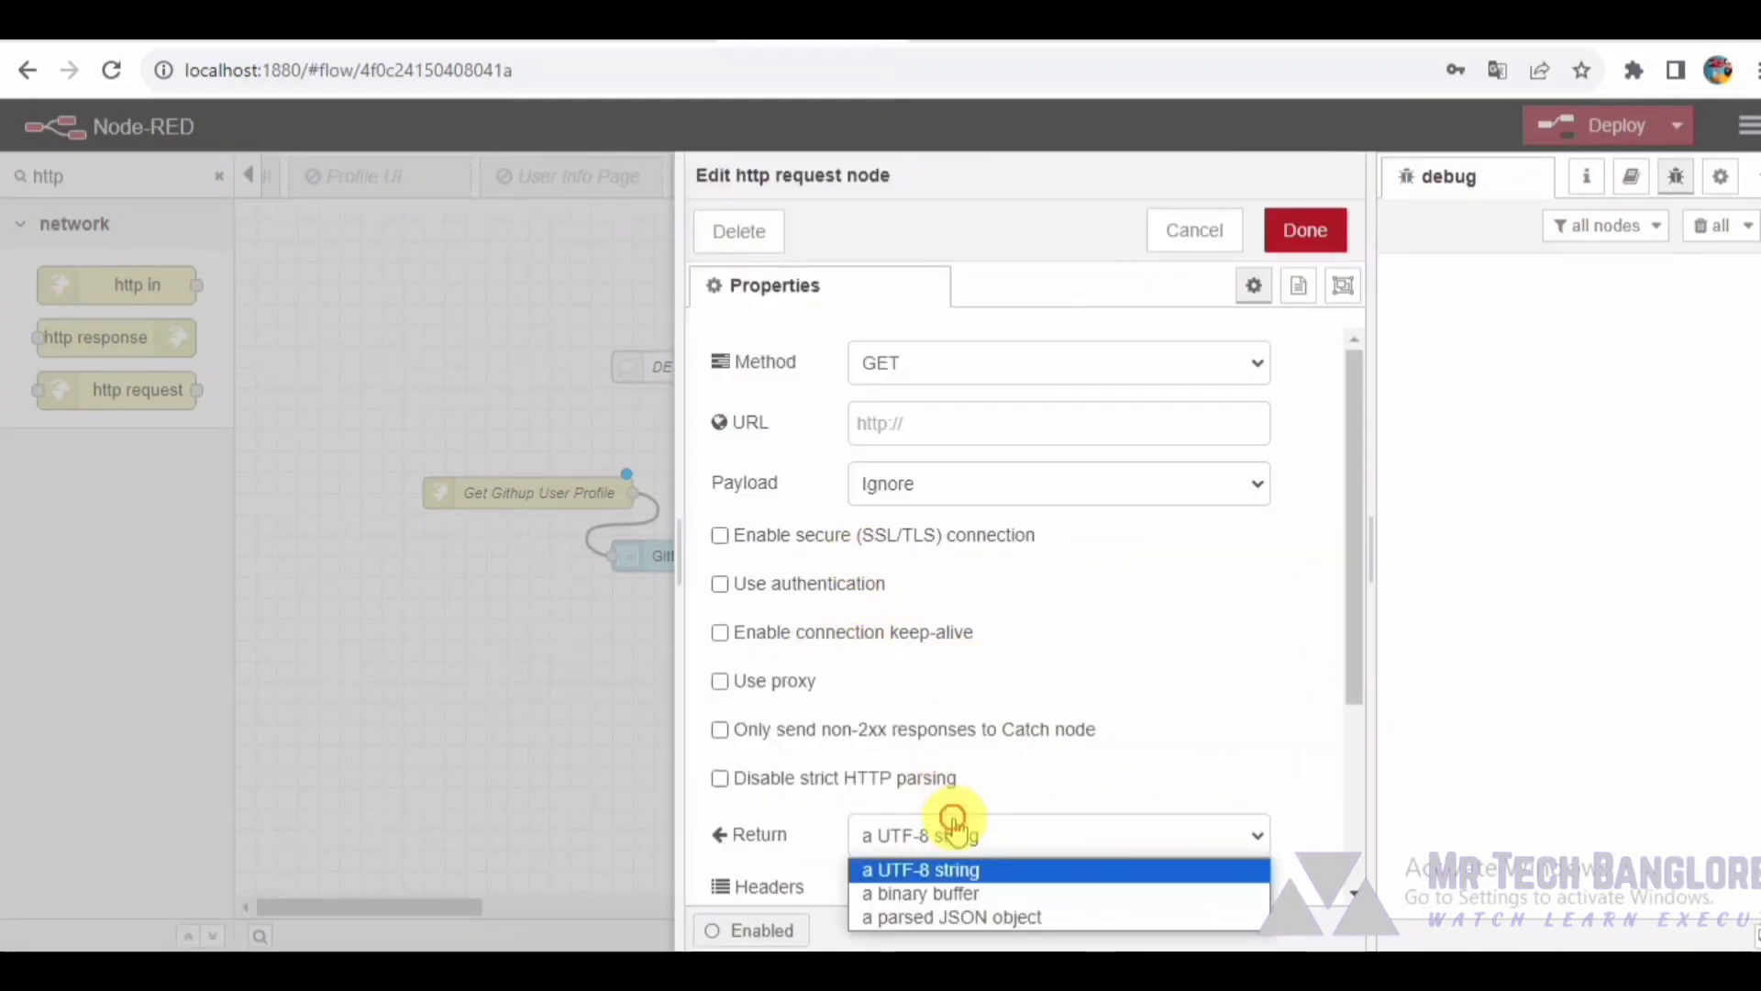
pyautogui.click(952, 823)
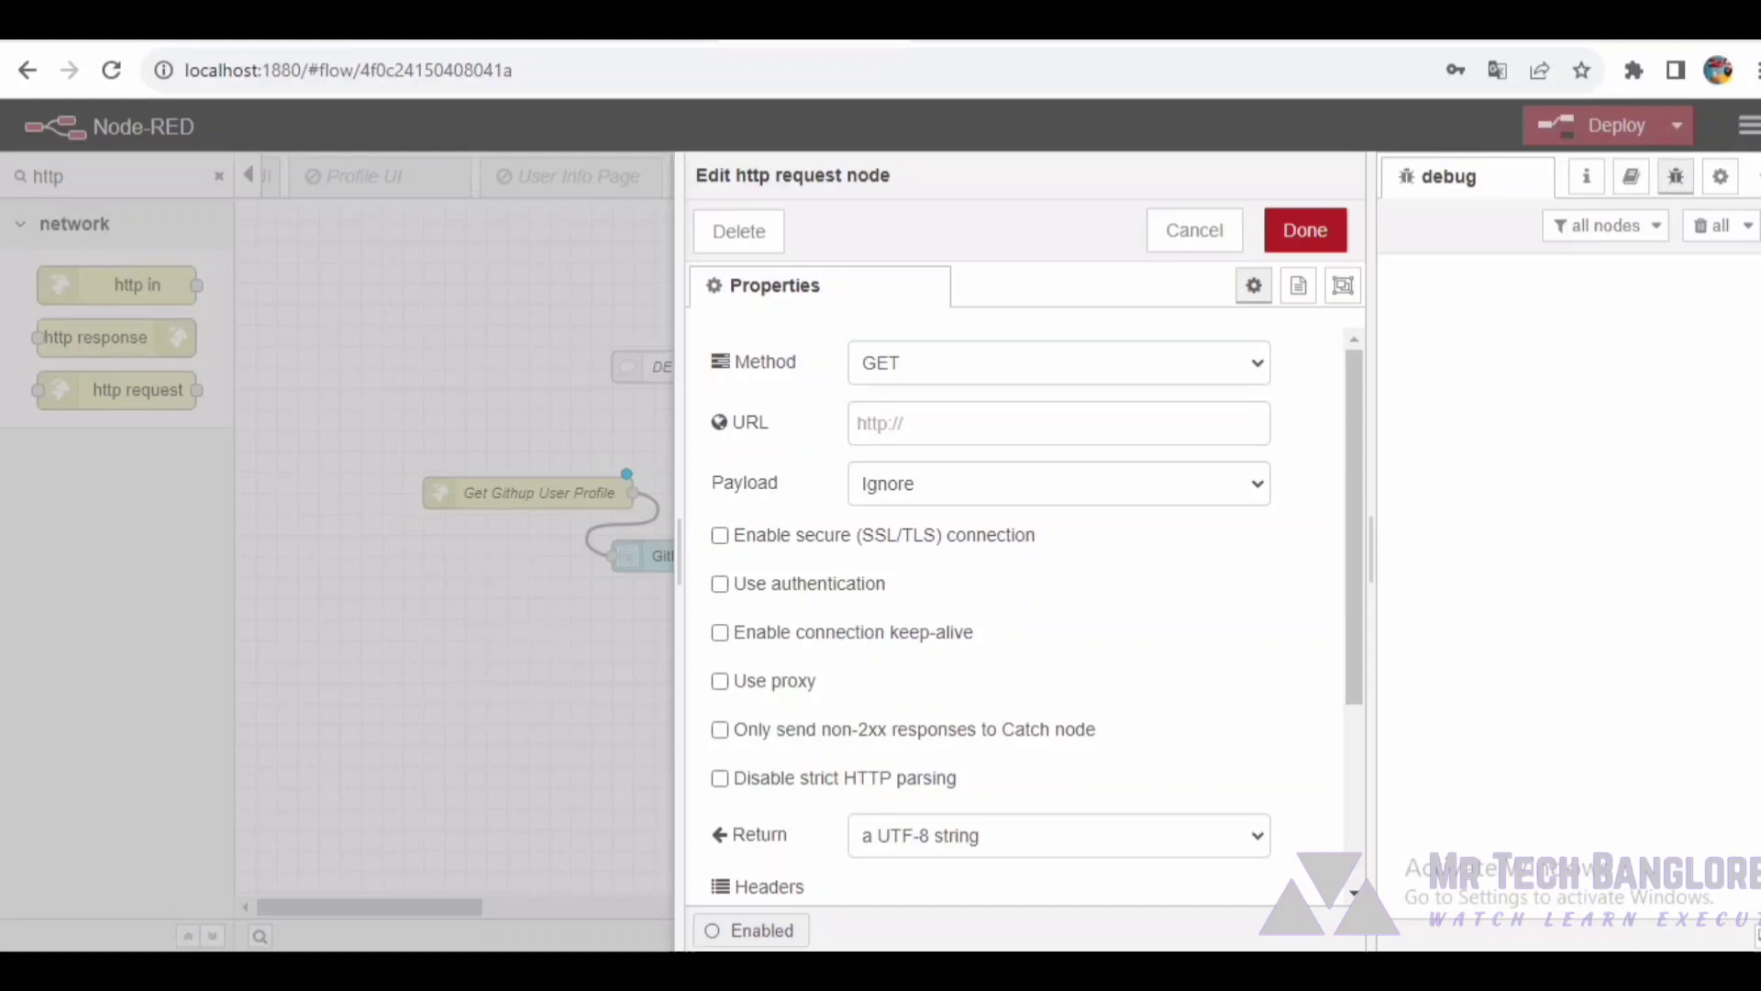
pyautogui.click(895, 840)
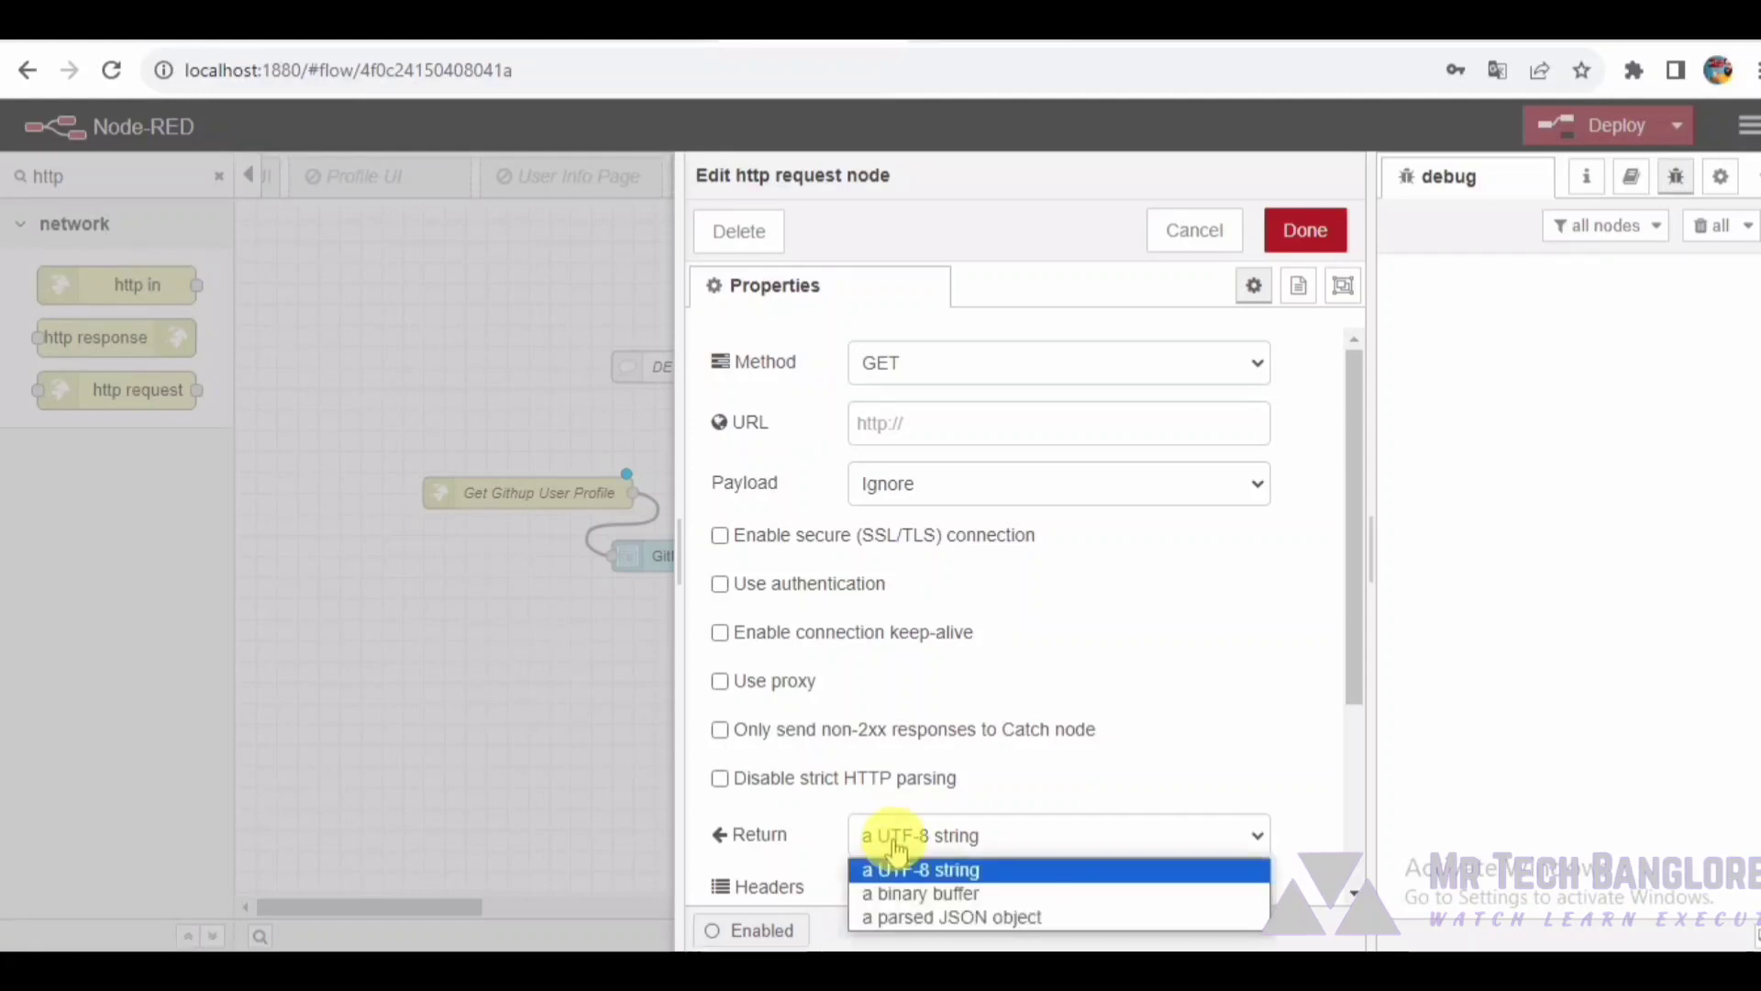
pyautogui.click(914, 918)
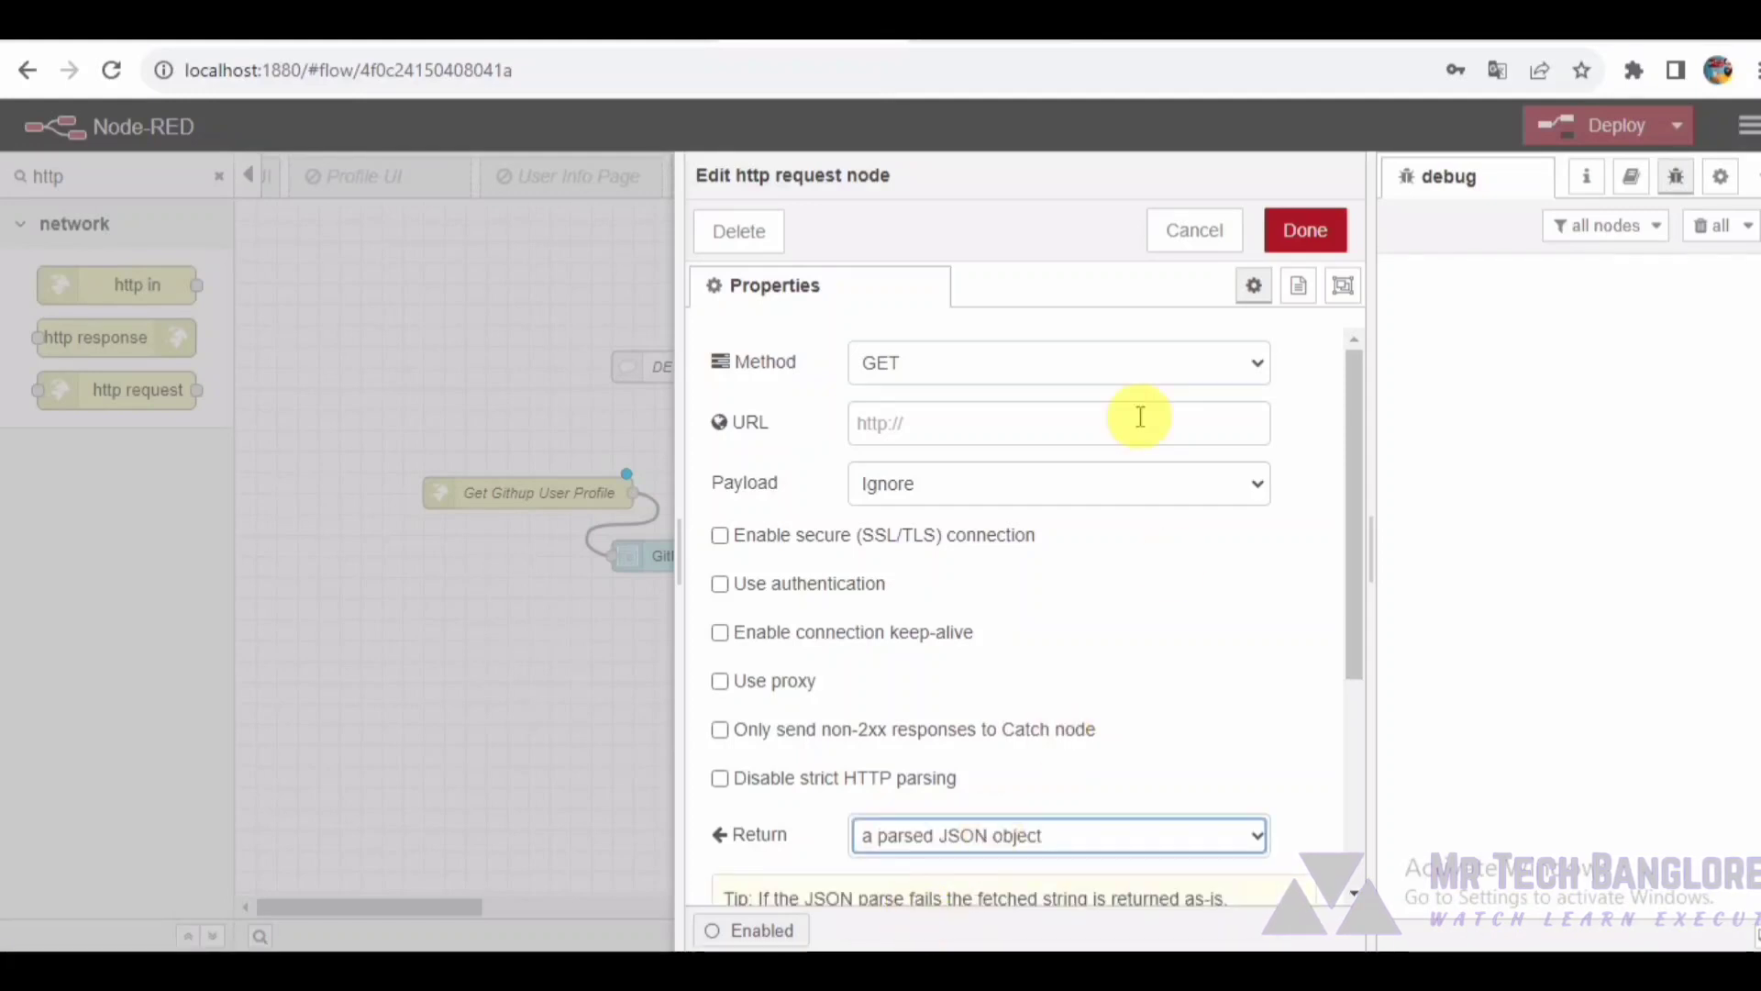
pyautogui.click(1300, 235)
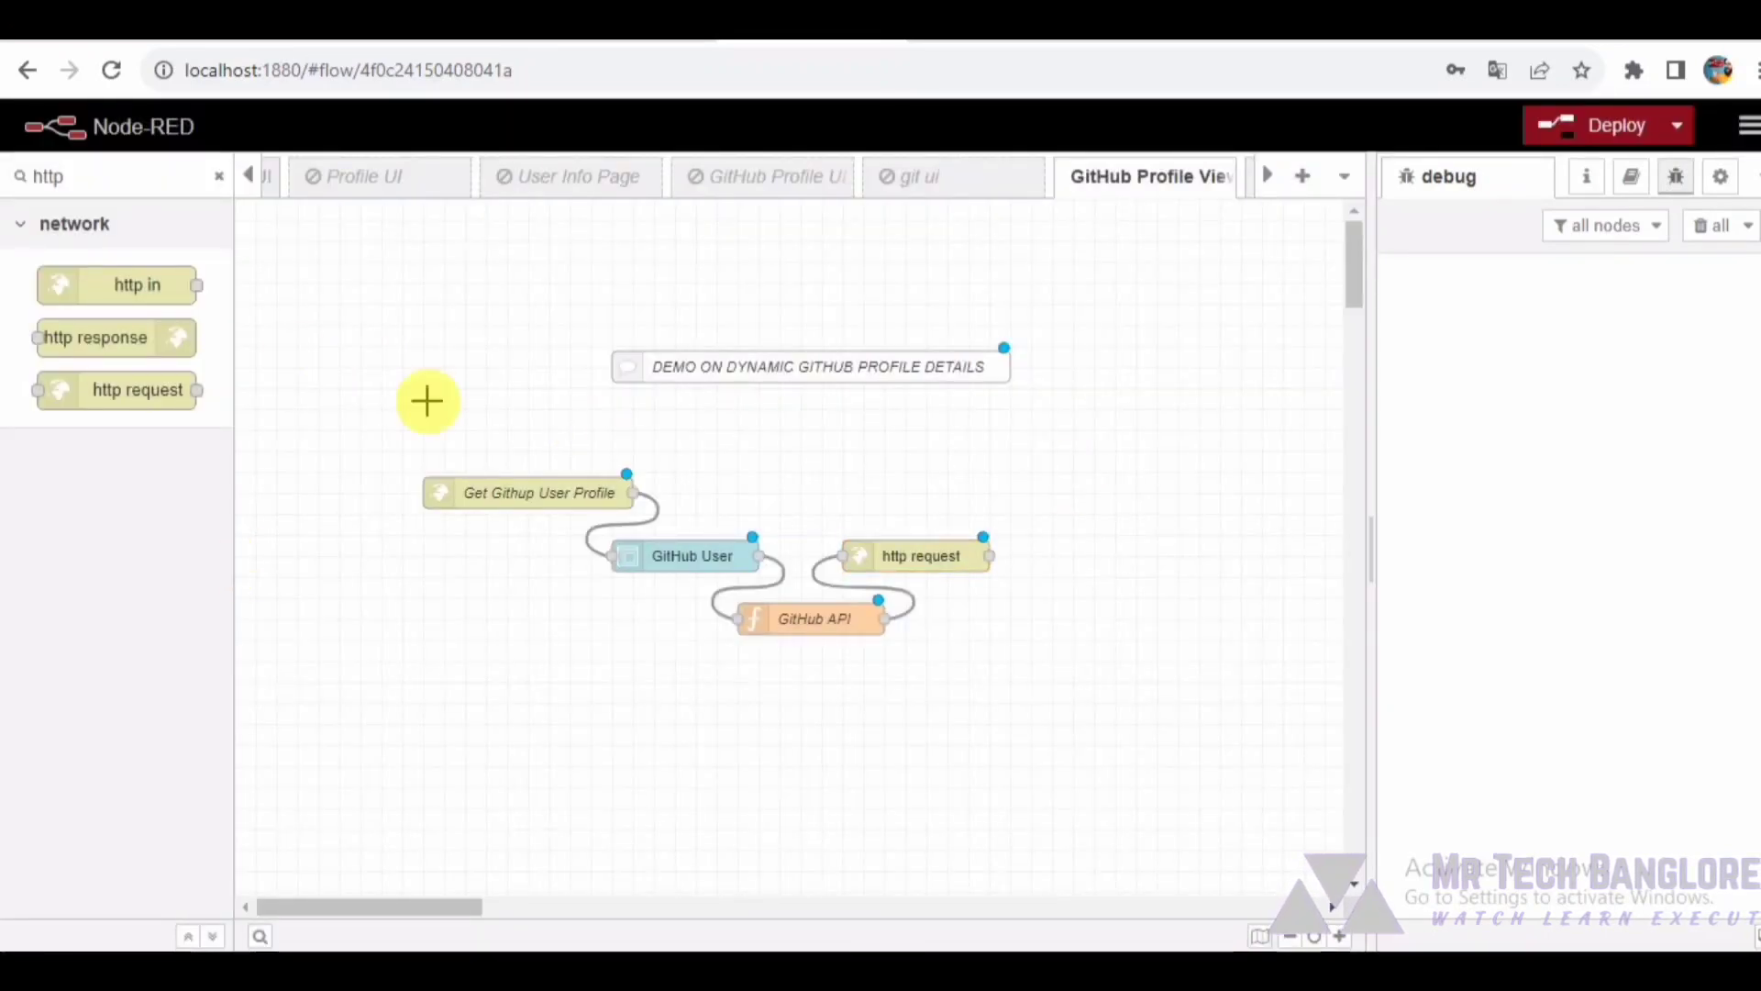
# Add a second function node wired after the http request node.
pyautogui.moveTo(105, 176); pyautogui.dragTo(17, 181)
pyautogui.press('BackSpace')
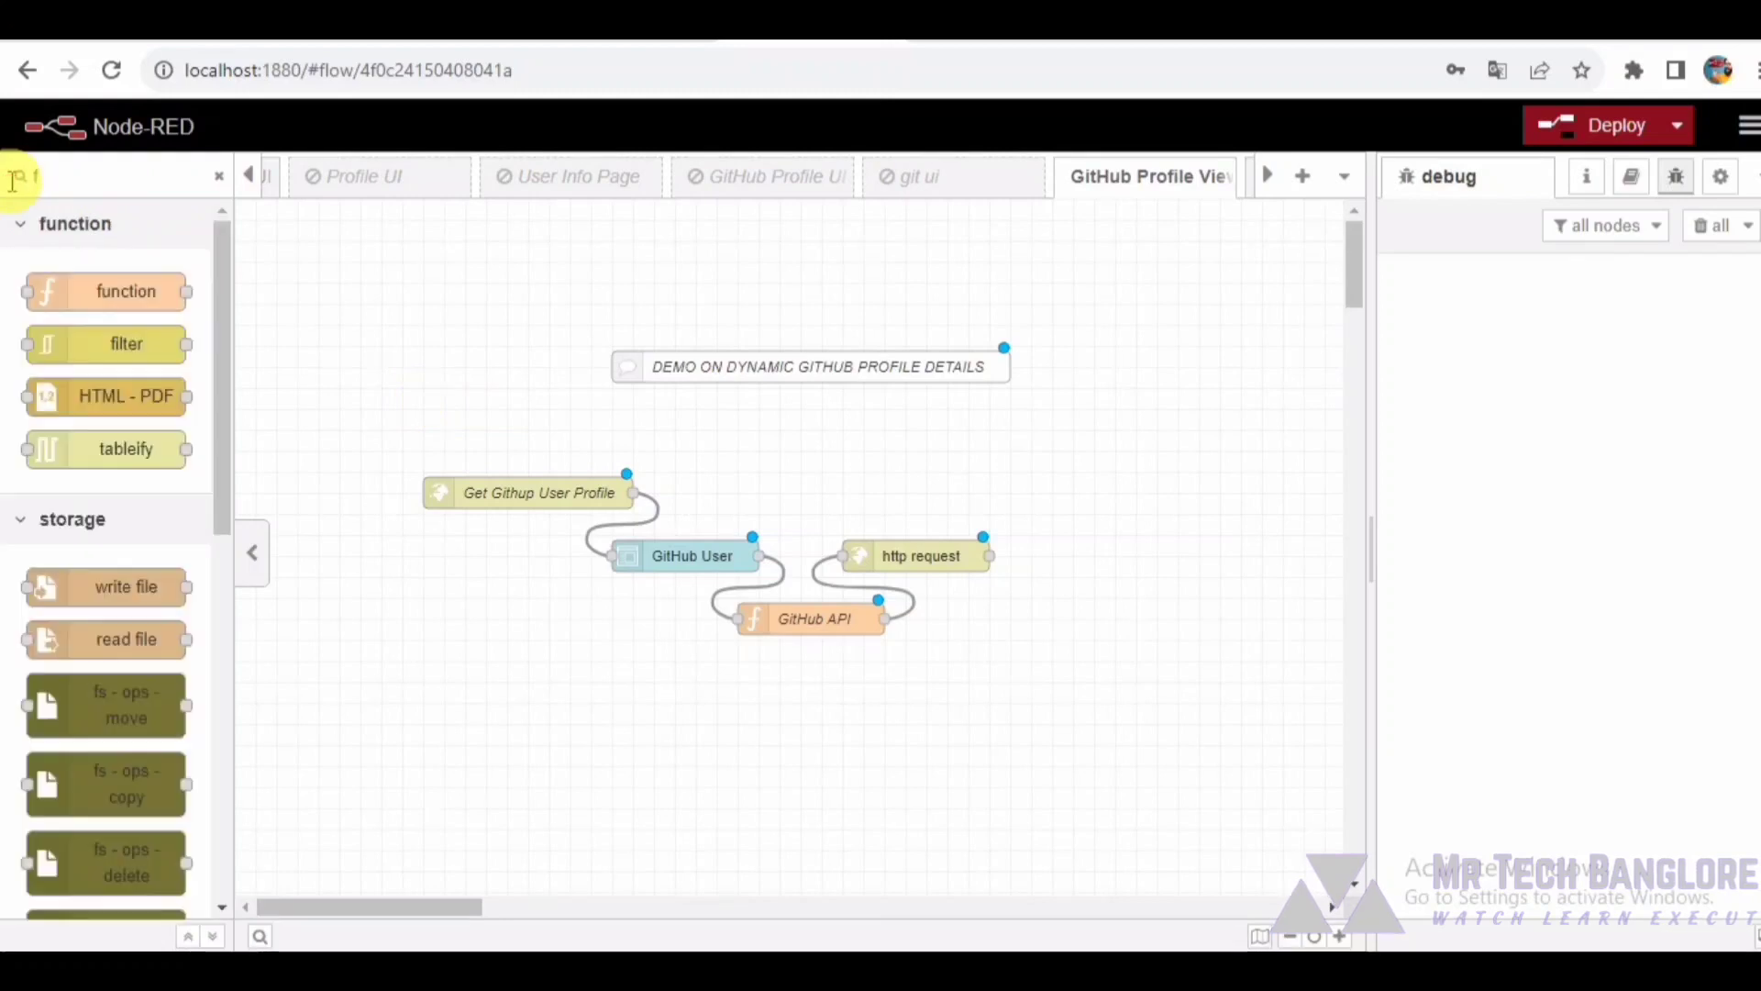
pyautogui.write('f')
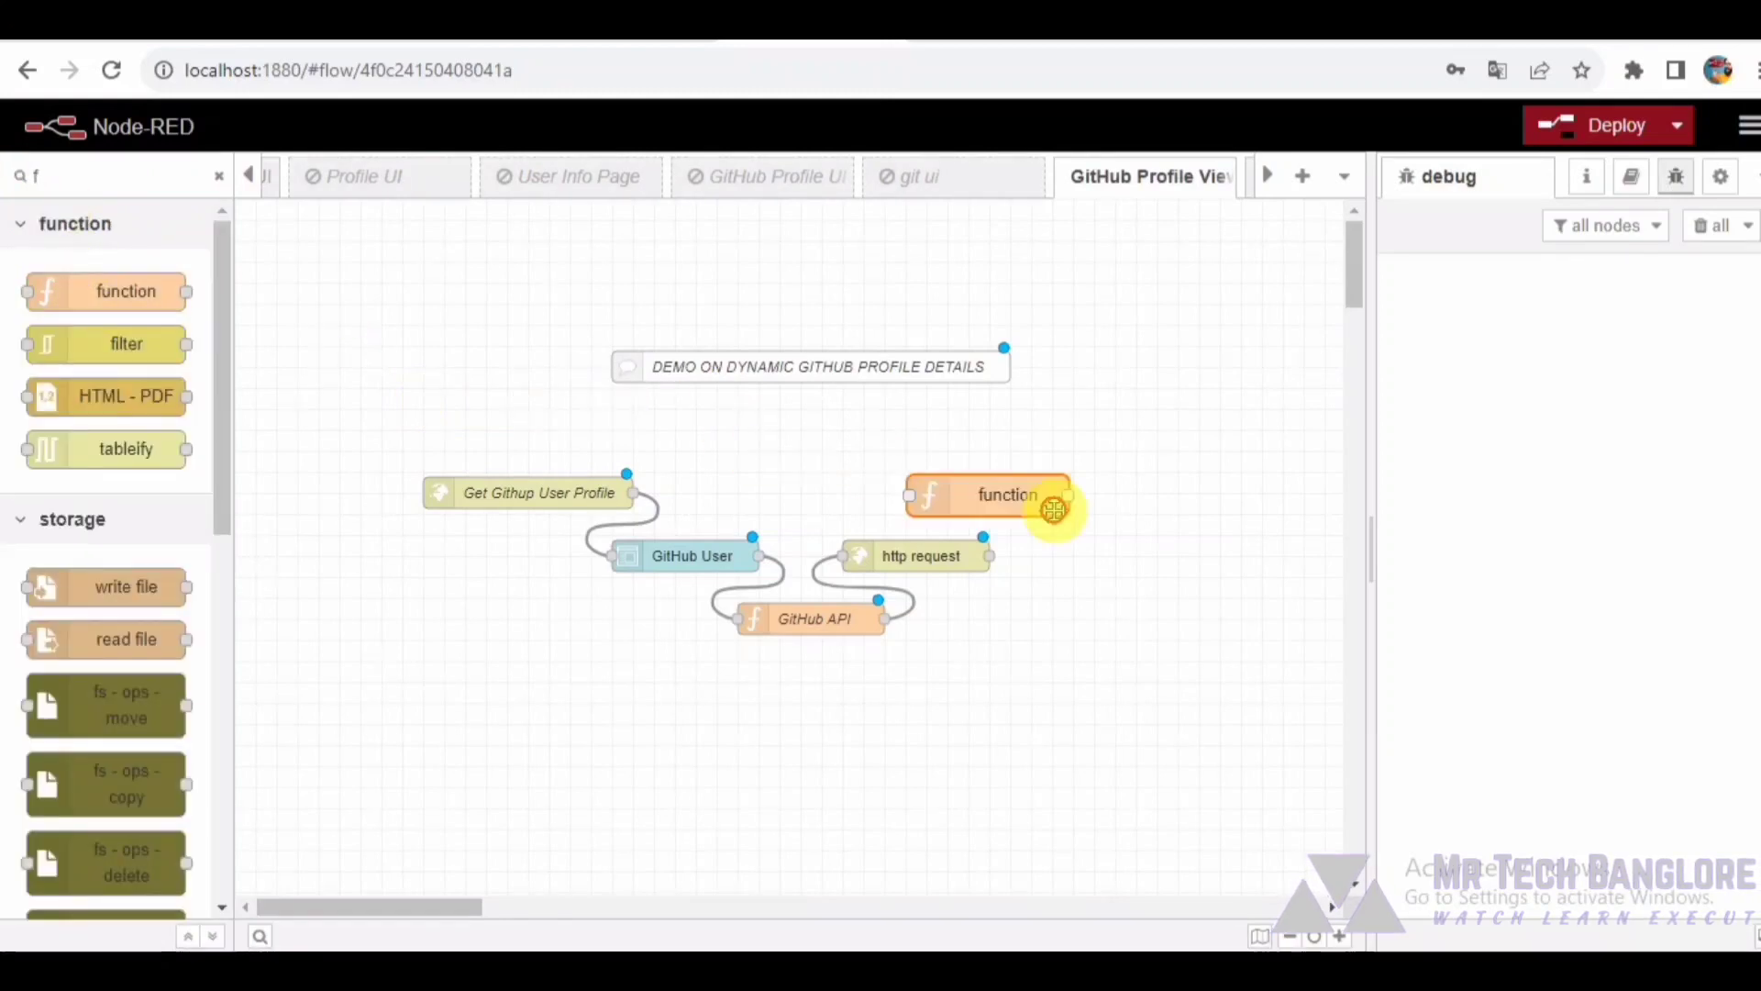
pyautogui.moveTo(116, 296)
pyautogui.mouseDown()
pyautogui.moveTo(1073, 494)
pyautogui.moveTo(1027, 493)
pyautogui.mouseUp()
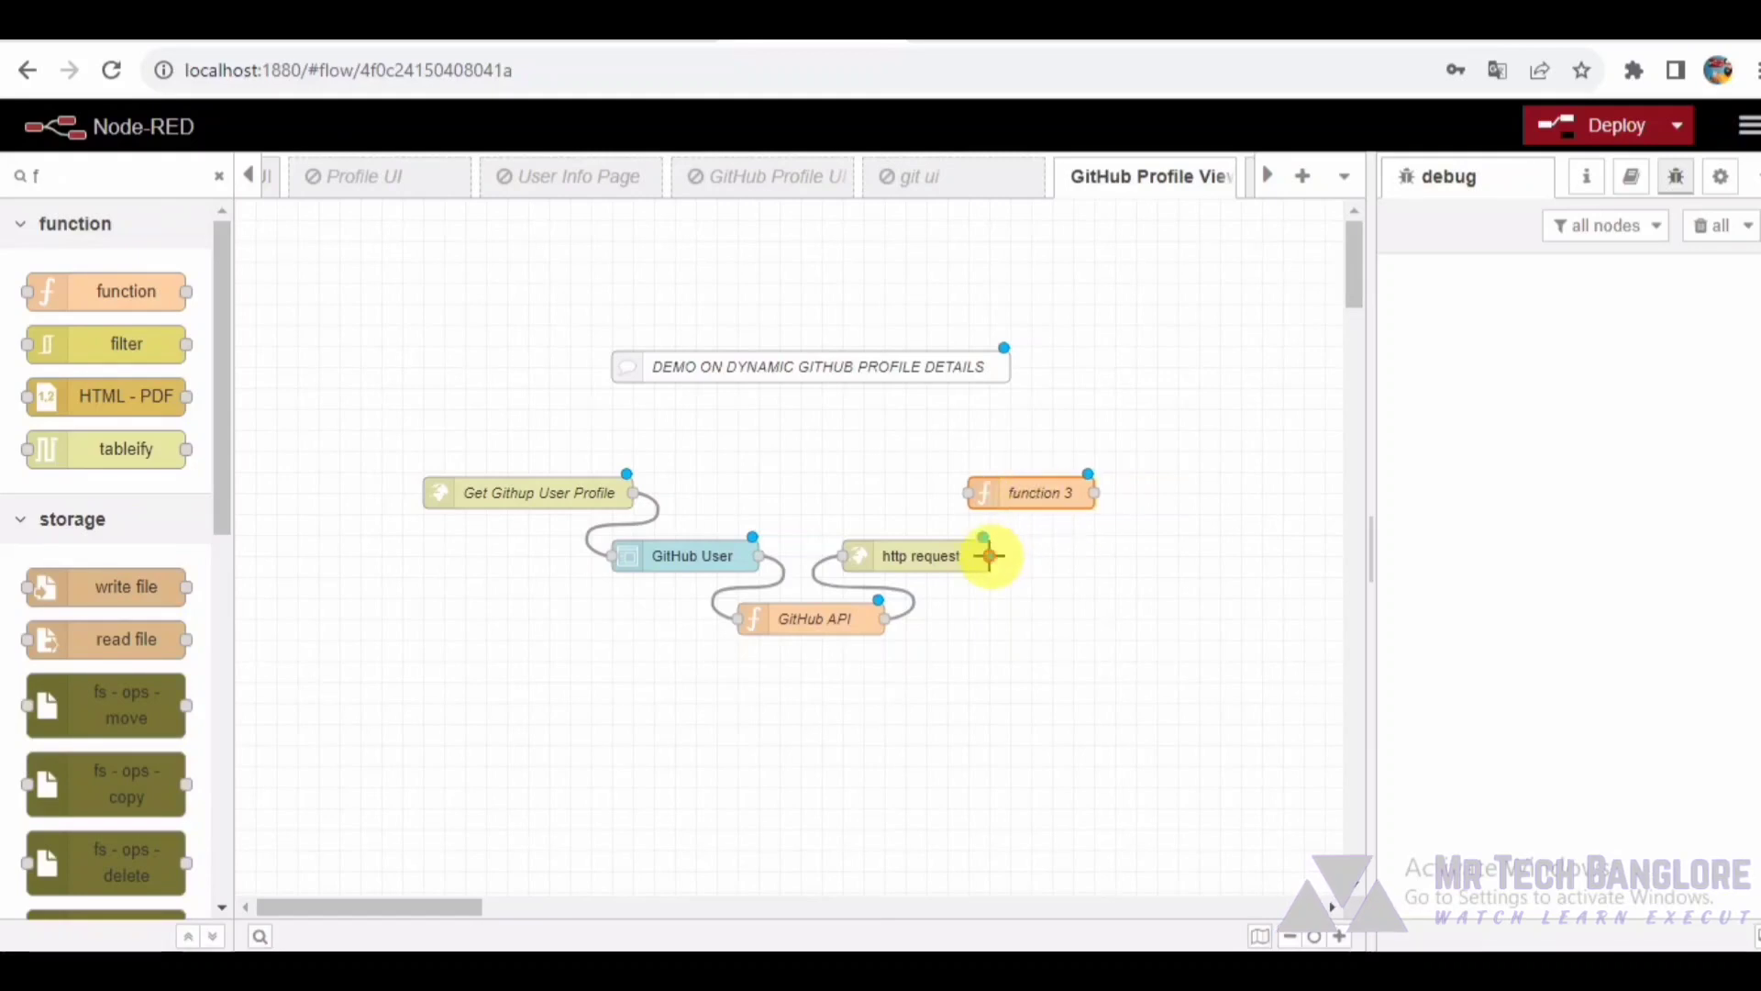
pyautogui.moveTo(990, 554); pyautogui.dragTo(972, 494)
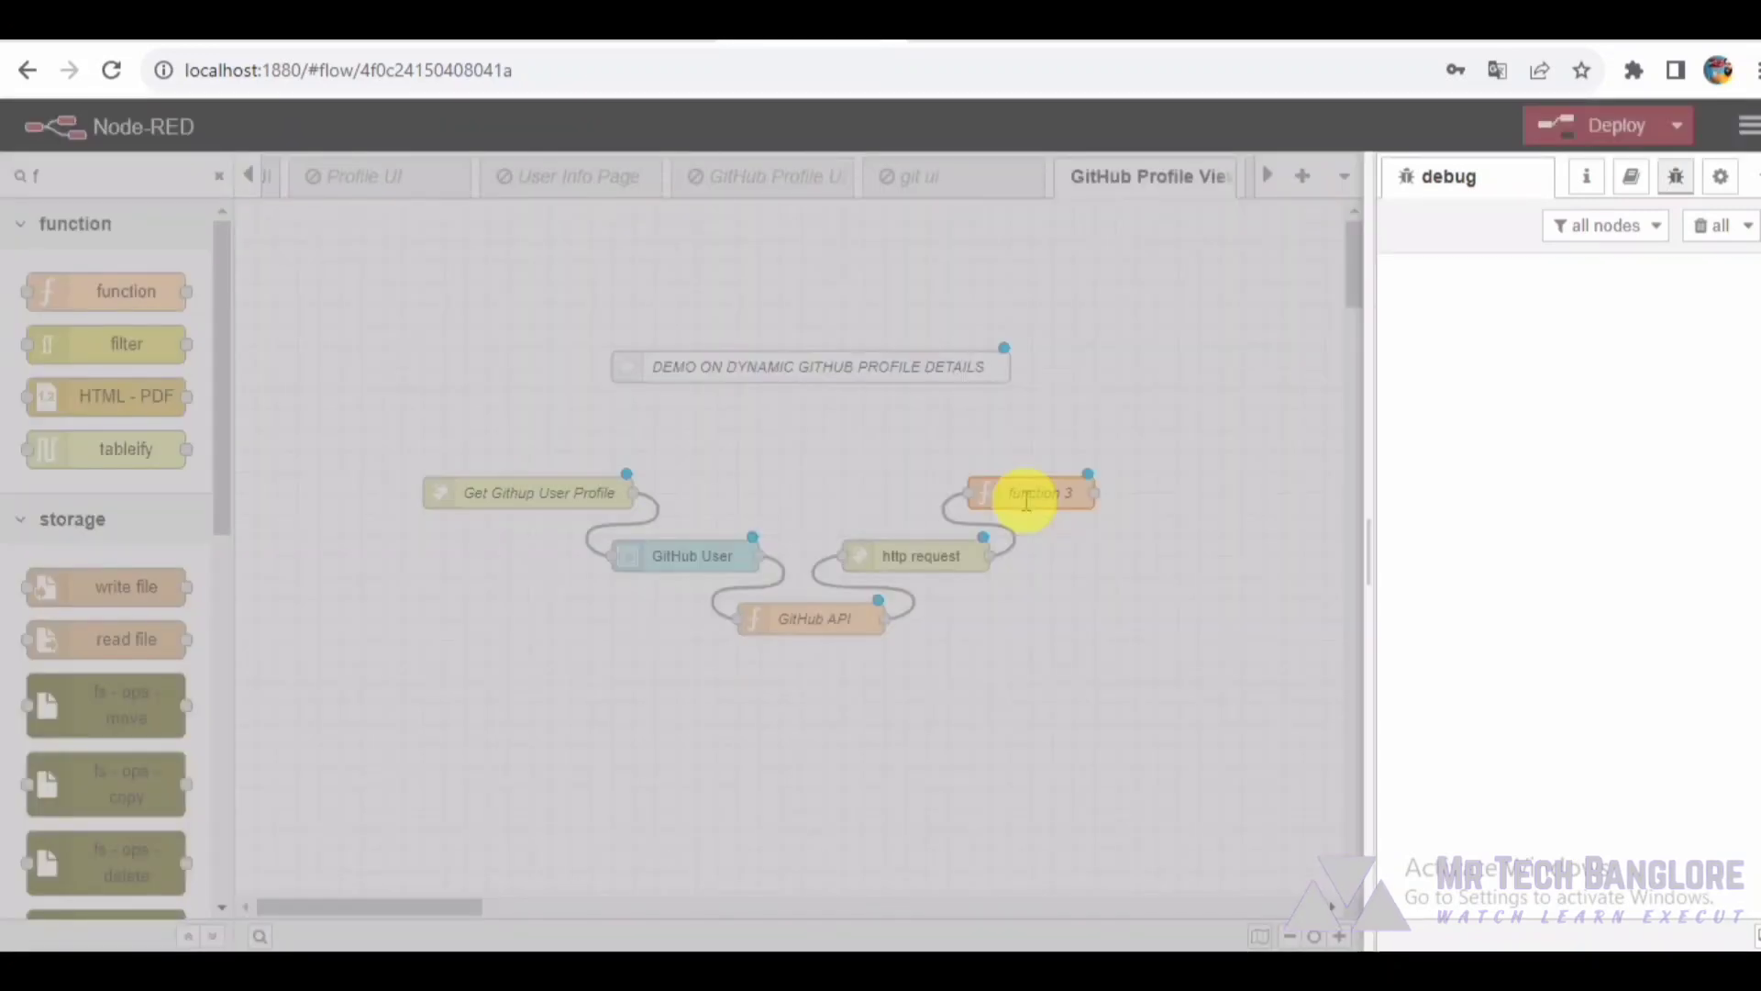
# Name it Profile UI Design, remove 'return msg;', and expand the code editor.
pyautogui.doubleClick(1023, 500)
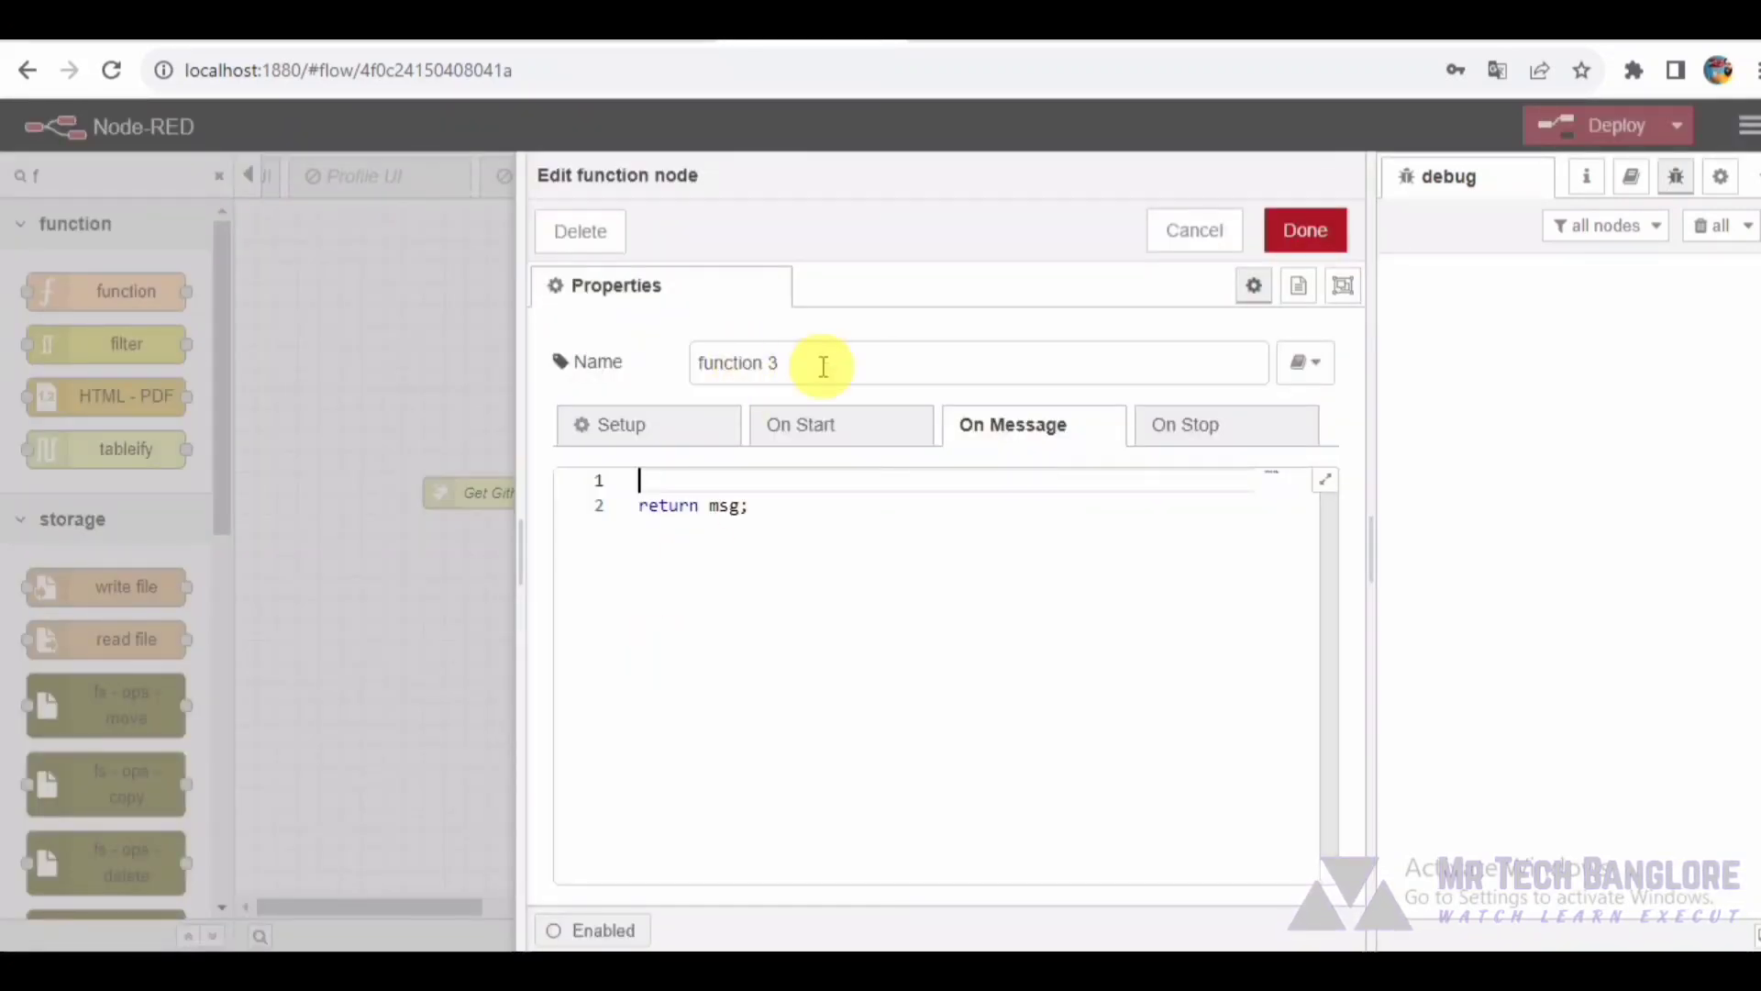
pyautogui.moveTo(826, 362); pyautogui.dragTo(690, 362)
pyautogui.write('Profile UI Design')
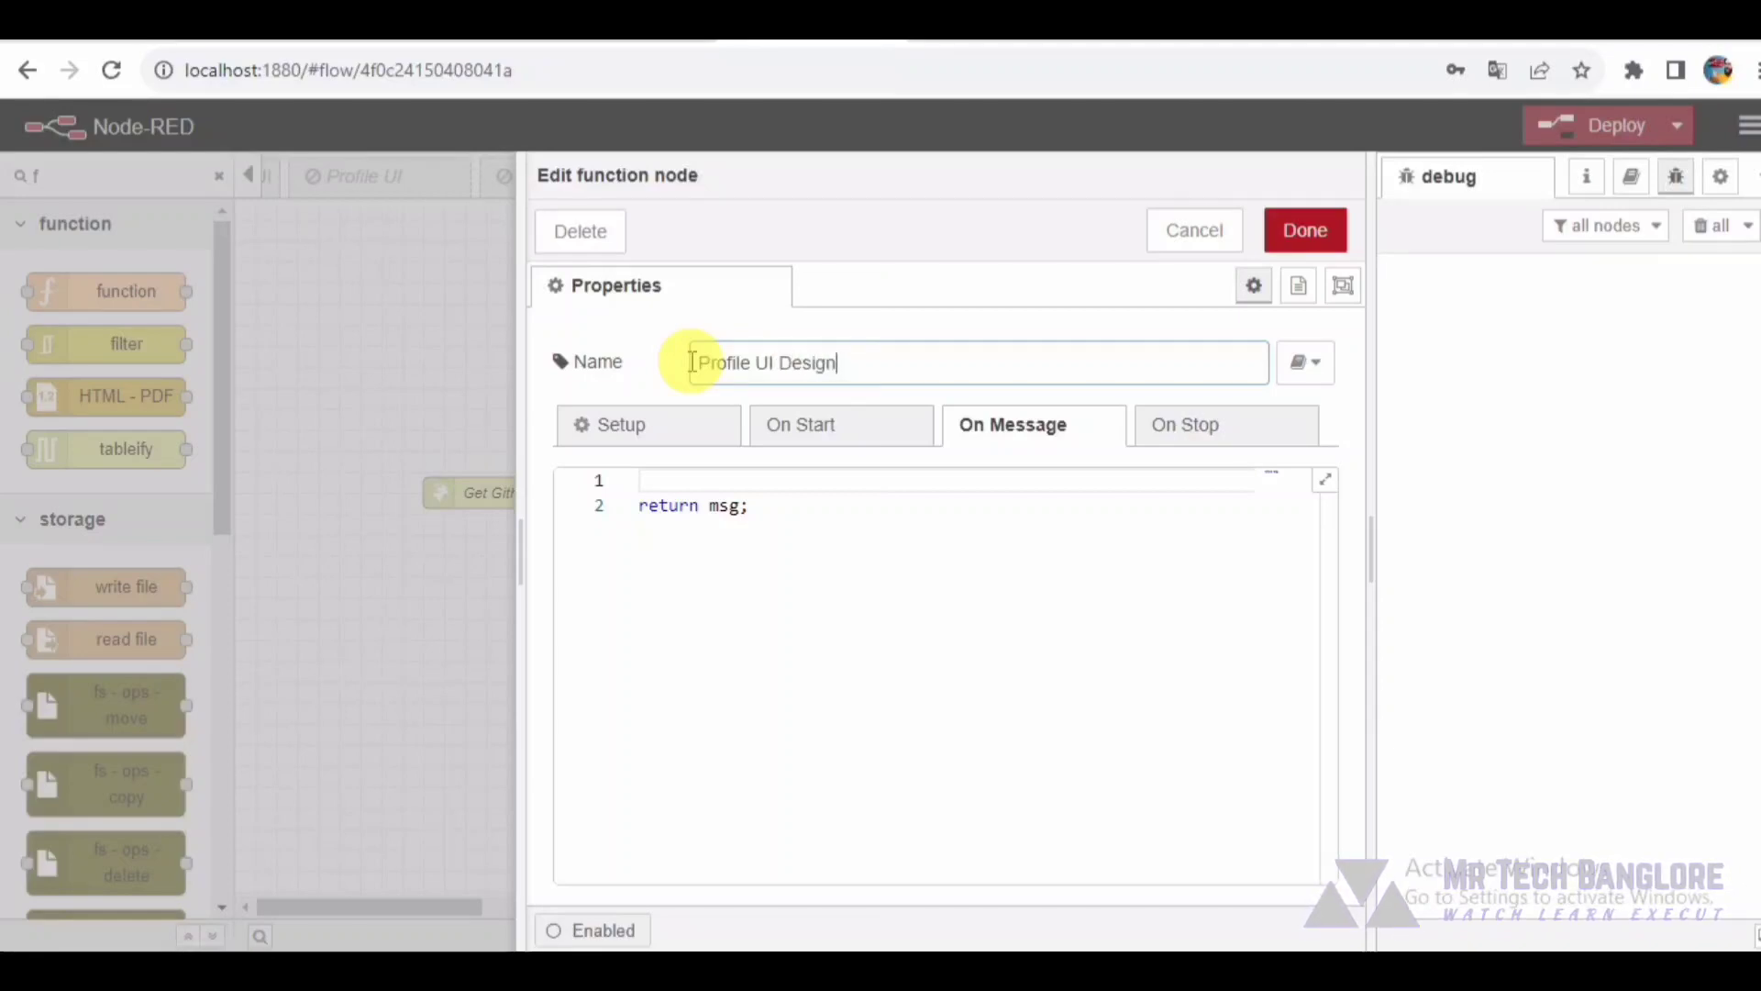
pyautogui.click(885, 555)
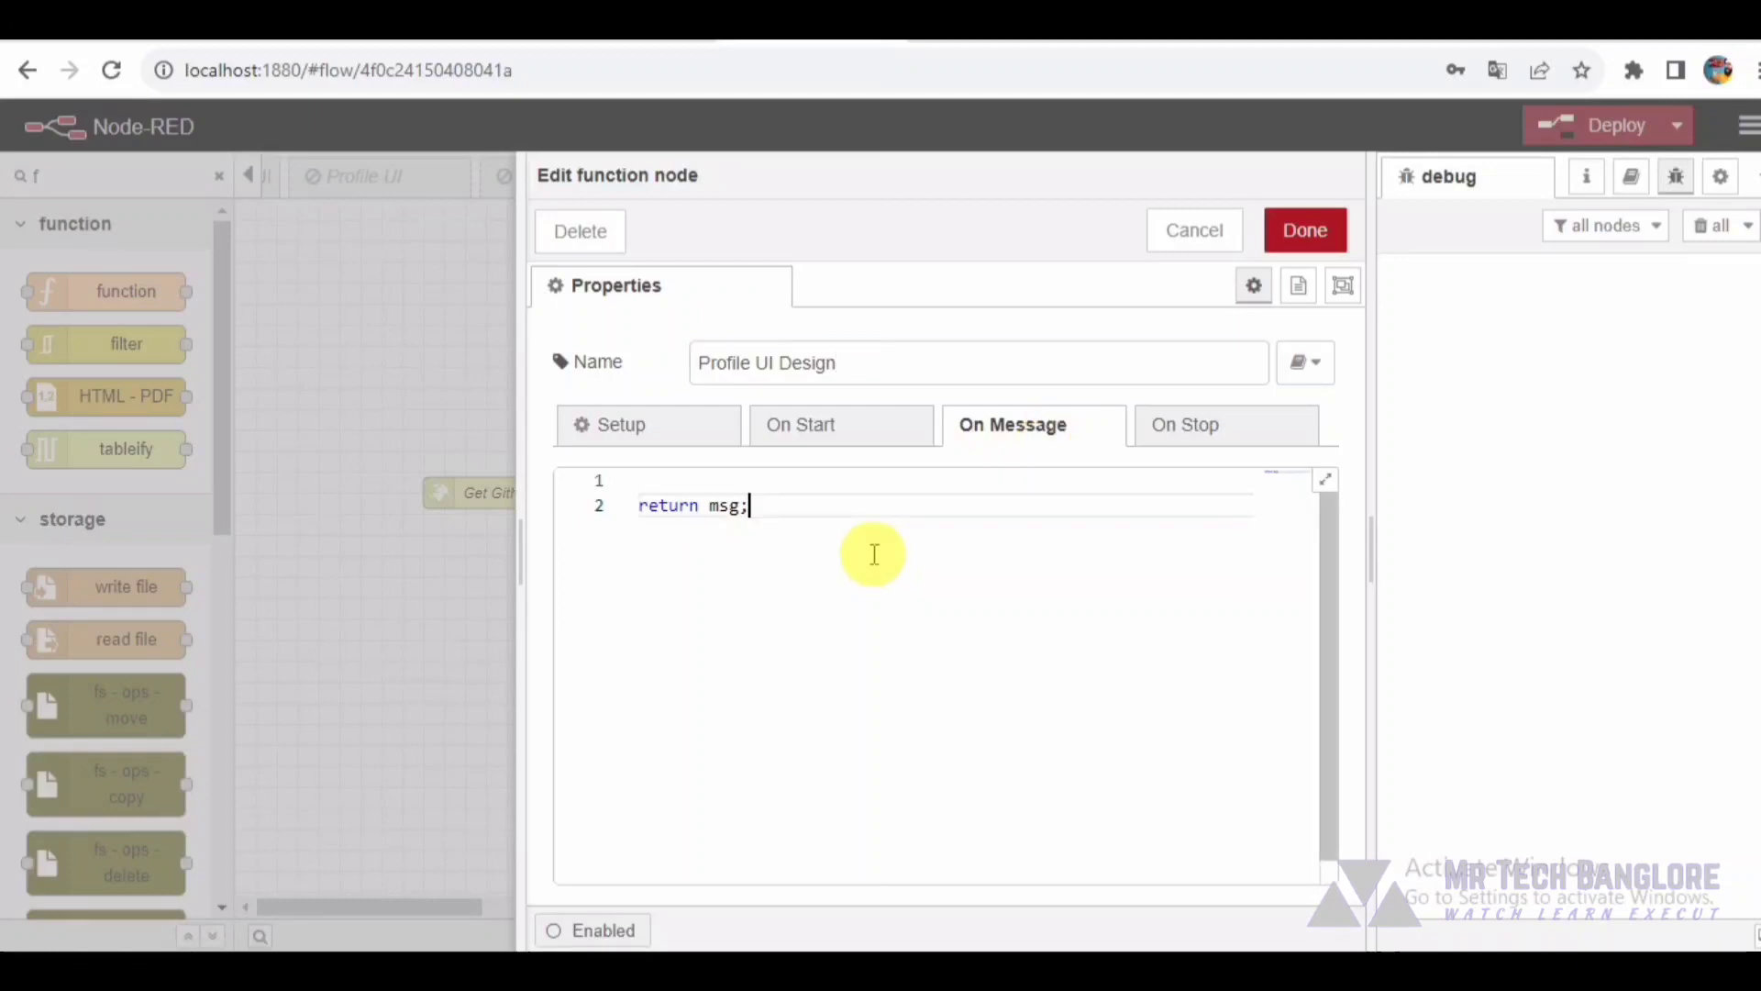
pyautogui.click(618, 514)
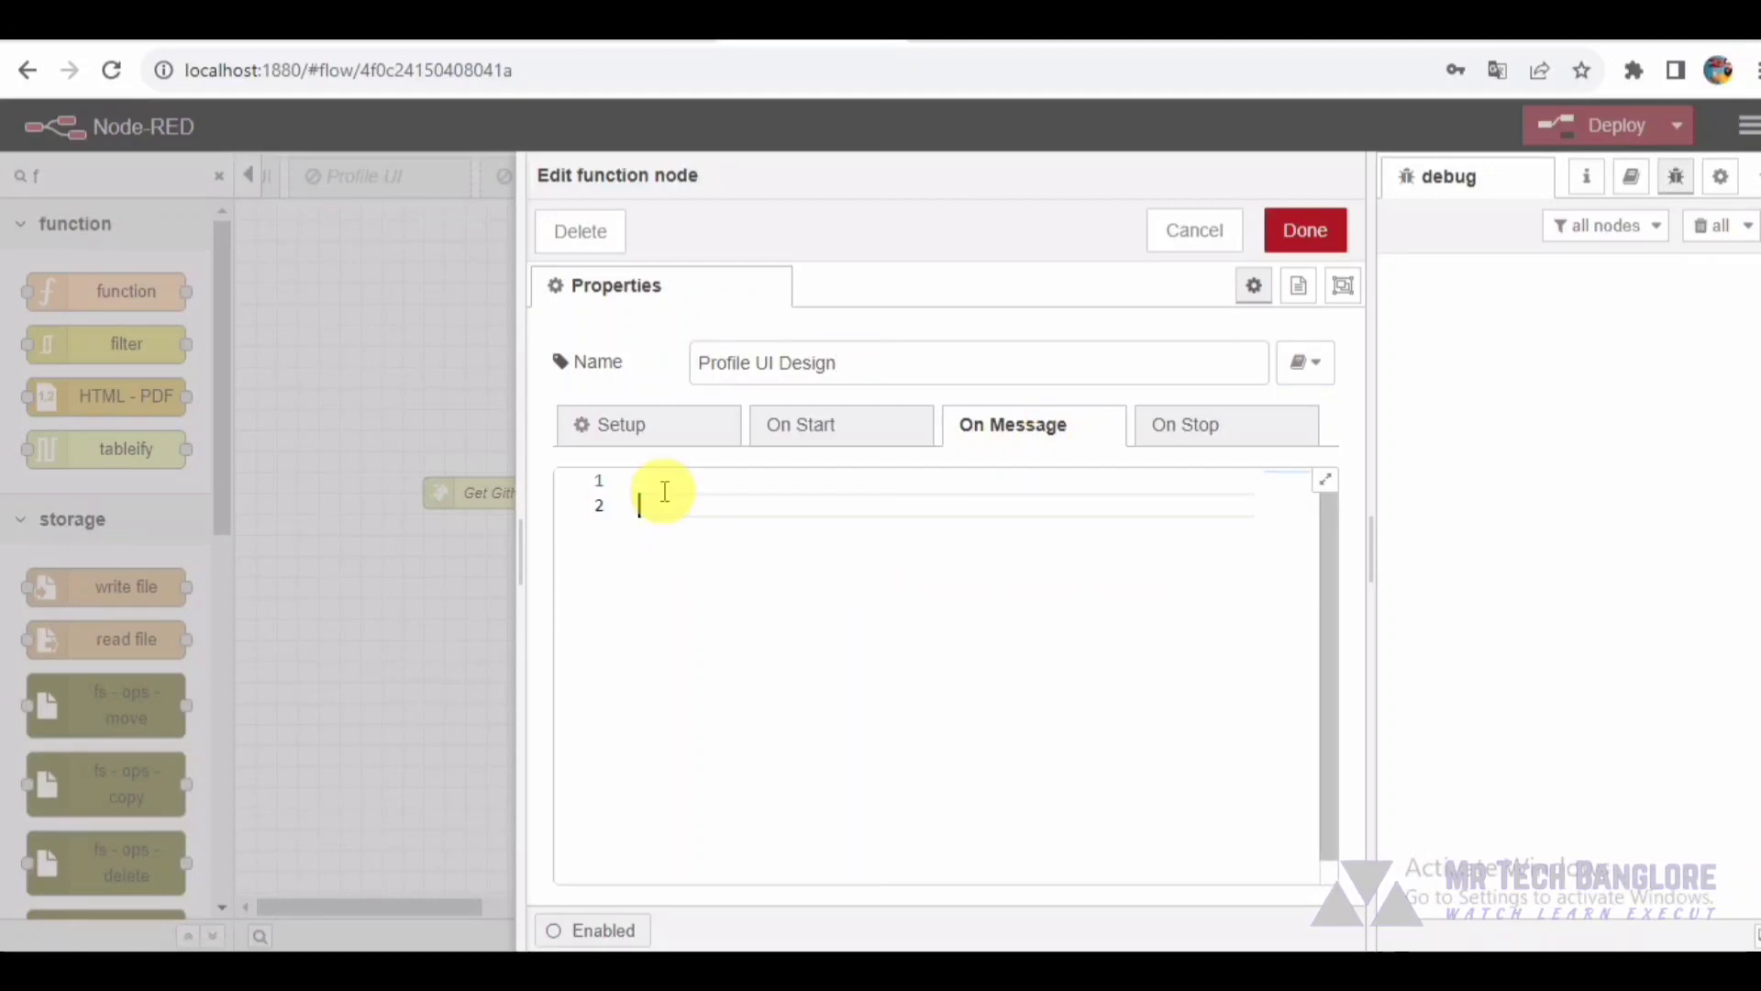
pyautogui.click(1325, 479)
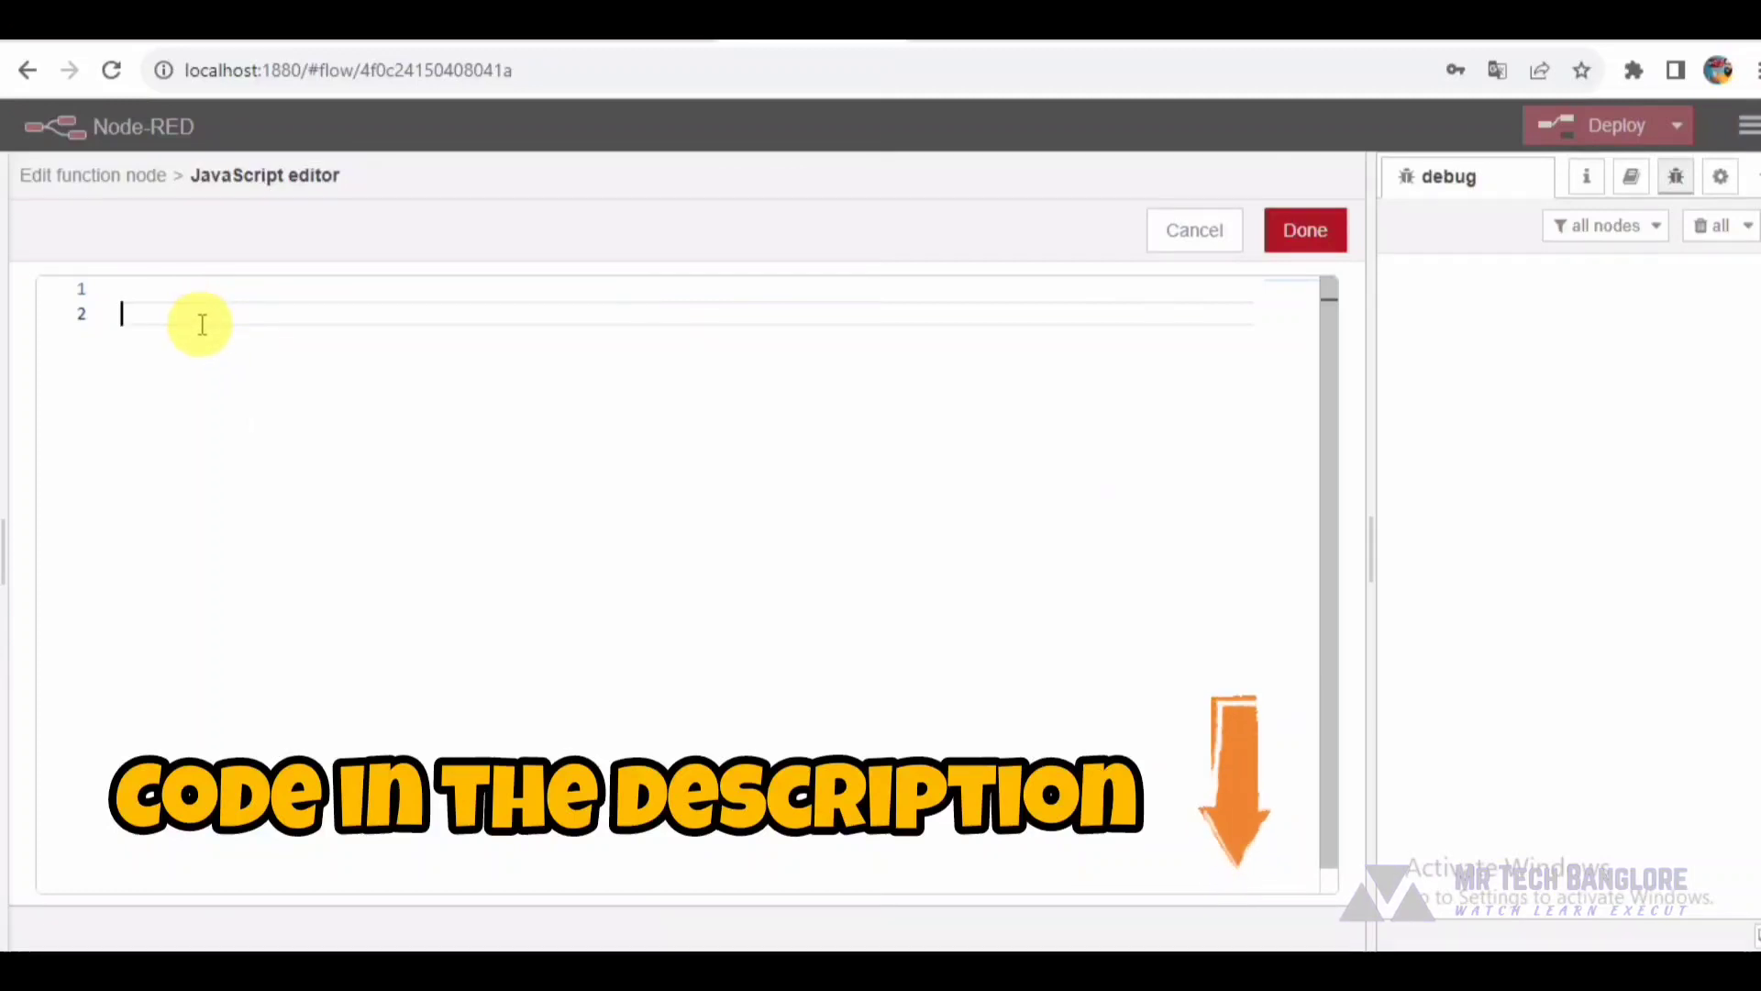
pyautogui.write('// Check if the user exists')
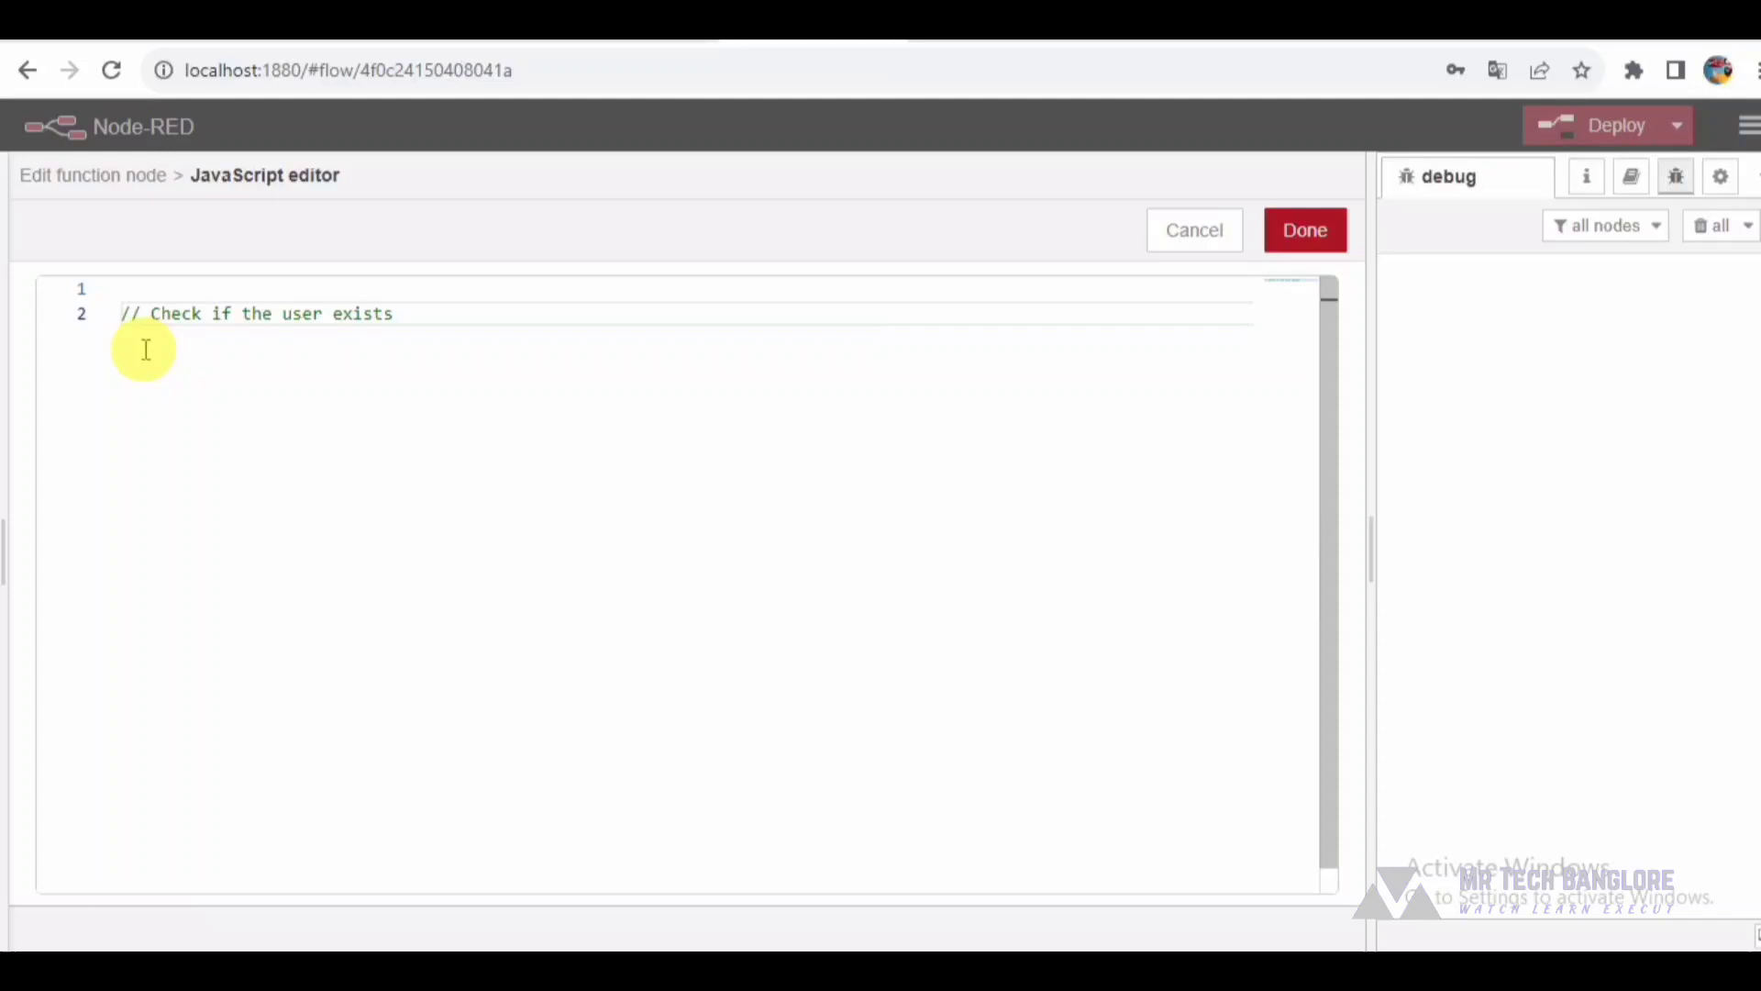
pyautogui.write("if (msg.payload.message === 'Not Found') {     msg.payload = 'User not found on GitHub.'; }")
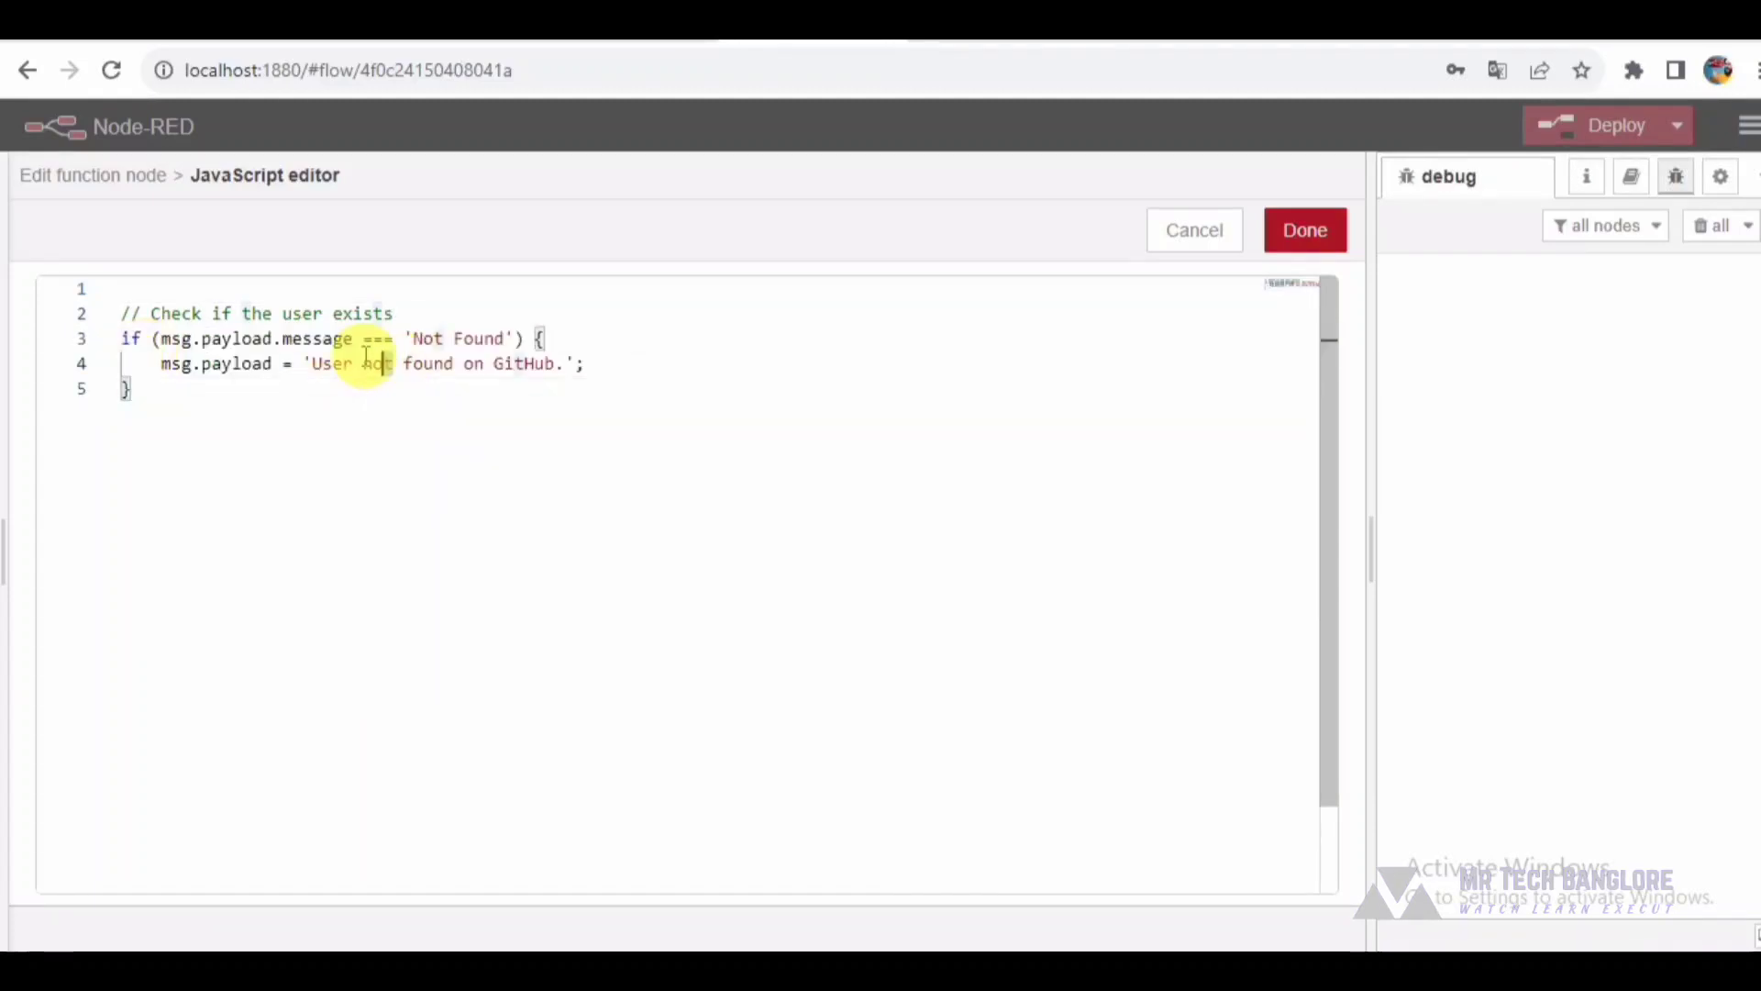
# Write the 'Check if the user exists' if block, then paste the else block building profileData.
pyautogui.doubleClick(317, 338)
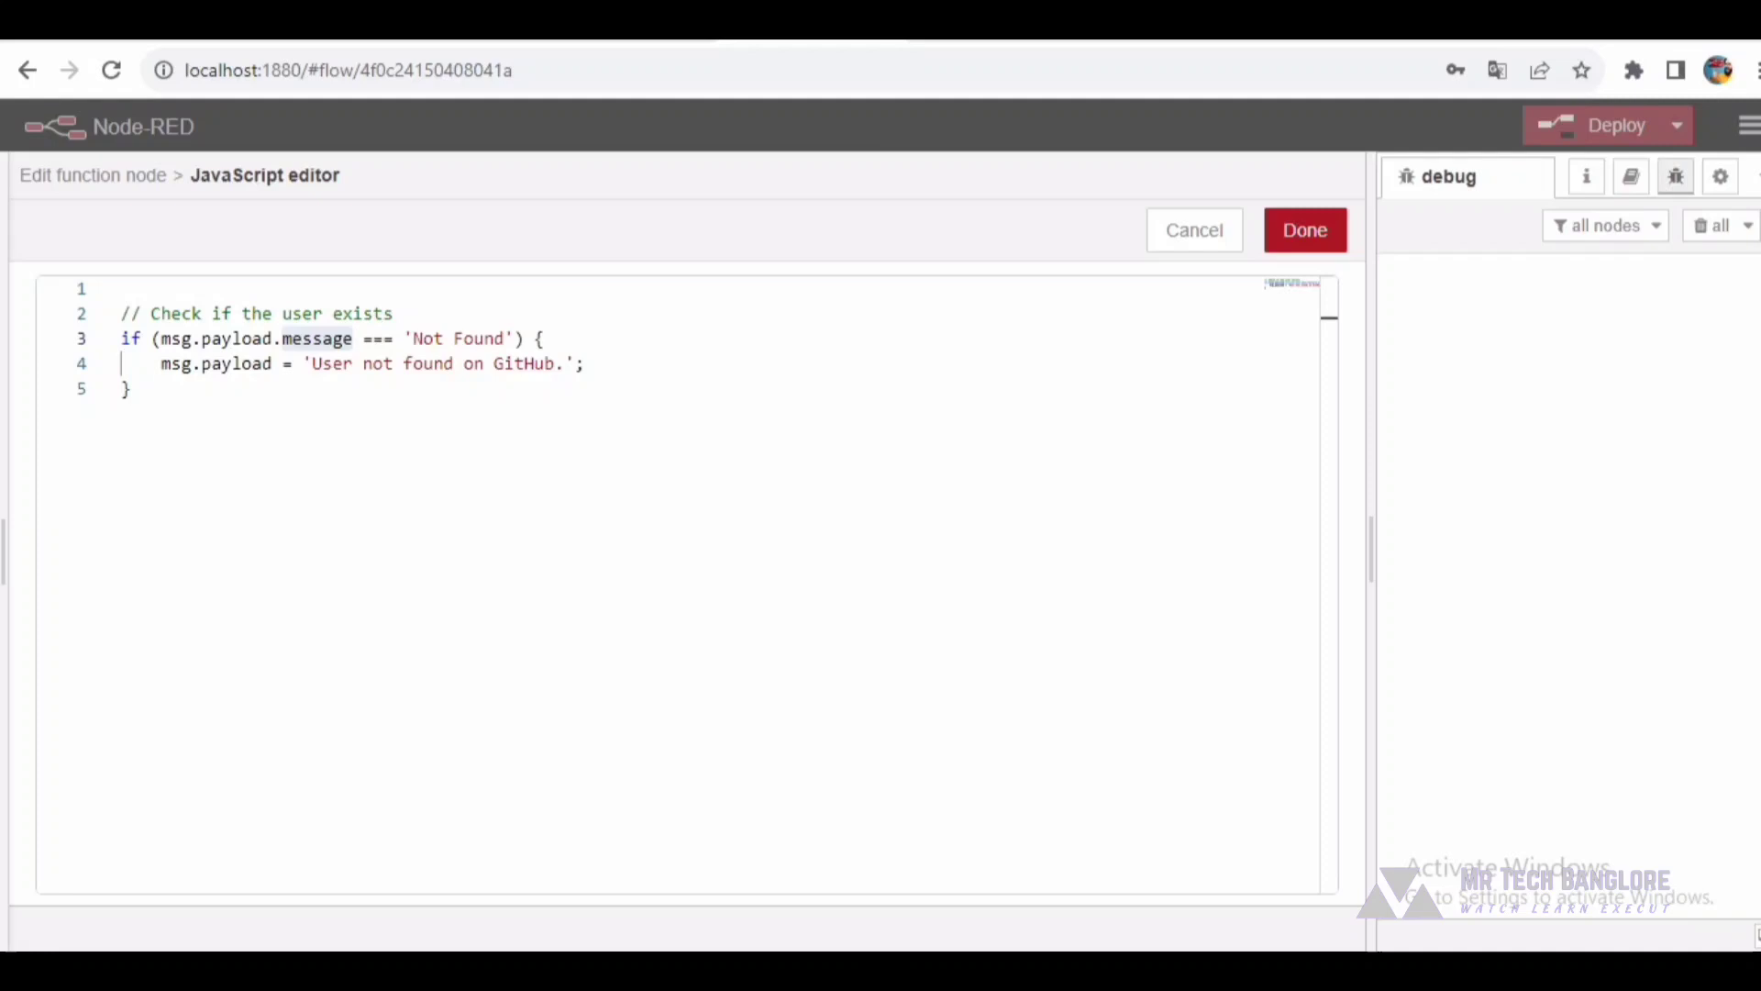
pyautogui.click(156, 389)
pyautogui.write('else {     // Extract relevant profile details from the GitHub API response     var profileData = {         login: msg.payload.login,         id: msg.payload.id,         avatar_url: msg.payload.avatar_url,         html_url: msg.payload.html_url,         followers: msg.payload.followers,         following: msg.payload.following,         public_repos: msg.payload.public_repos,         created_at: msg.payload.created_at,         updated_at: msg.payload.updated_at     };')
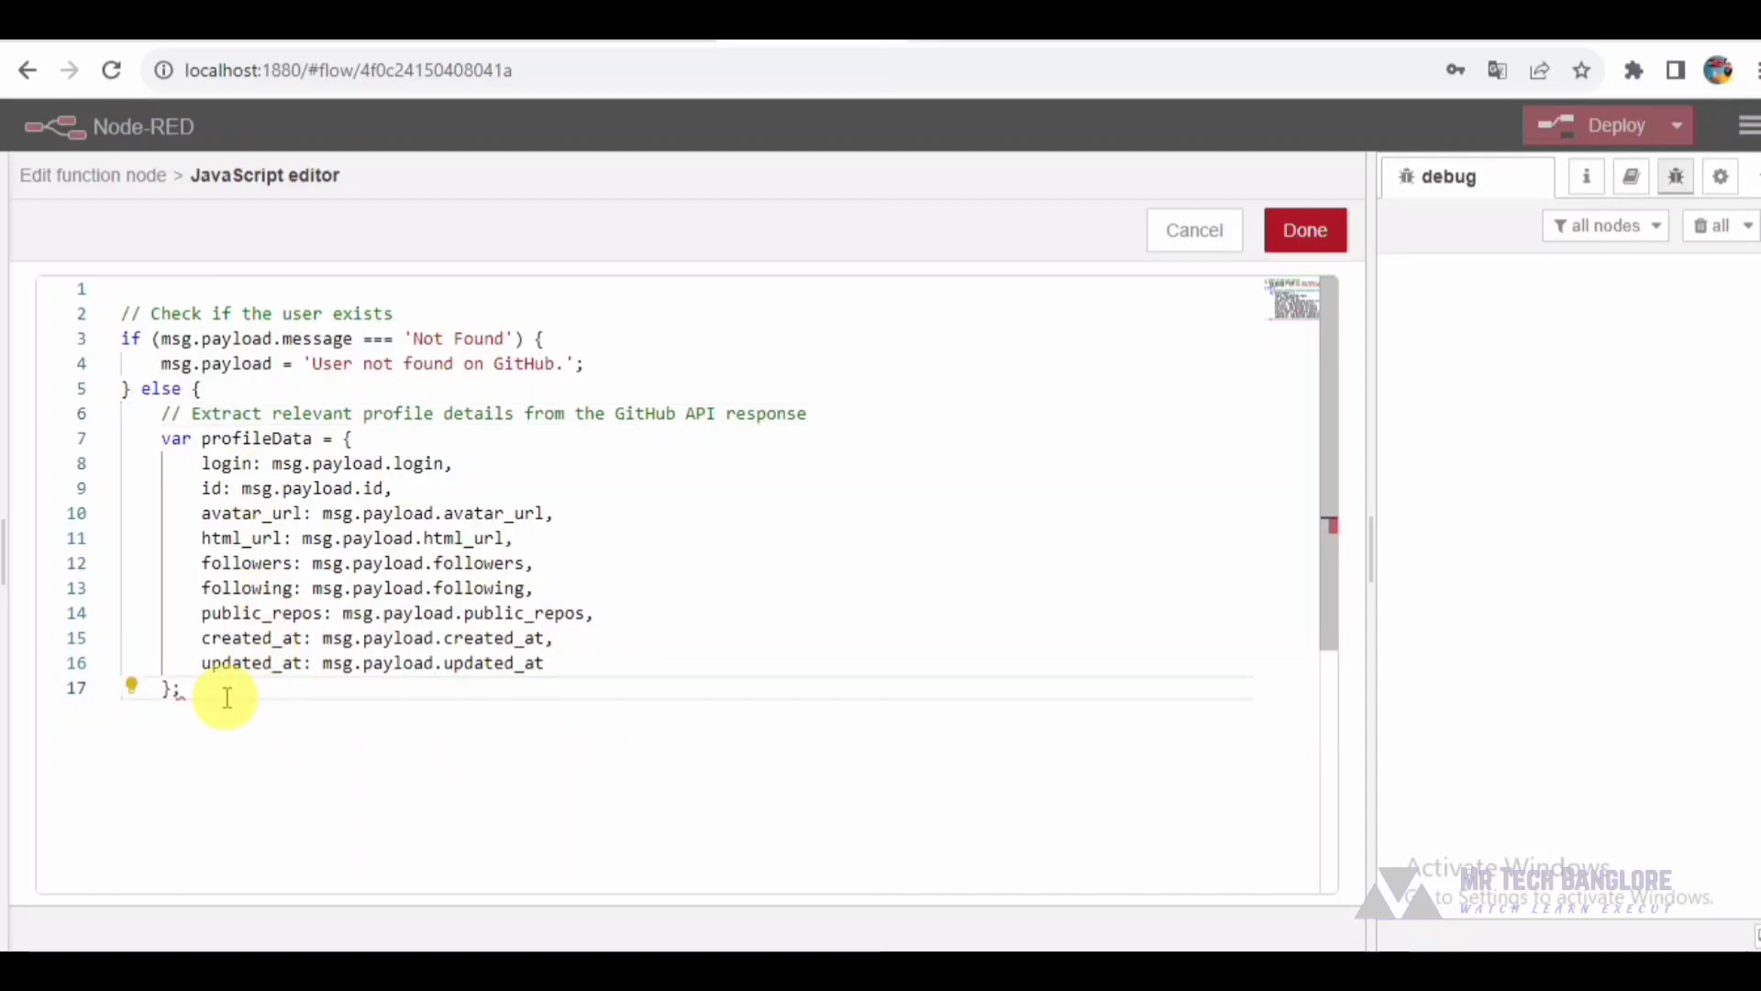
pyautogui.click(220, 392)
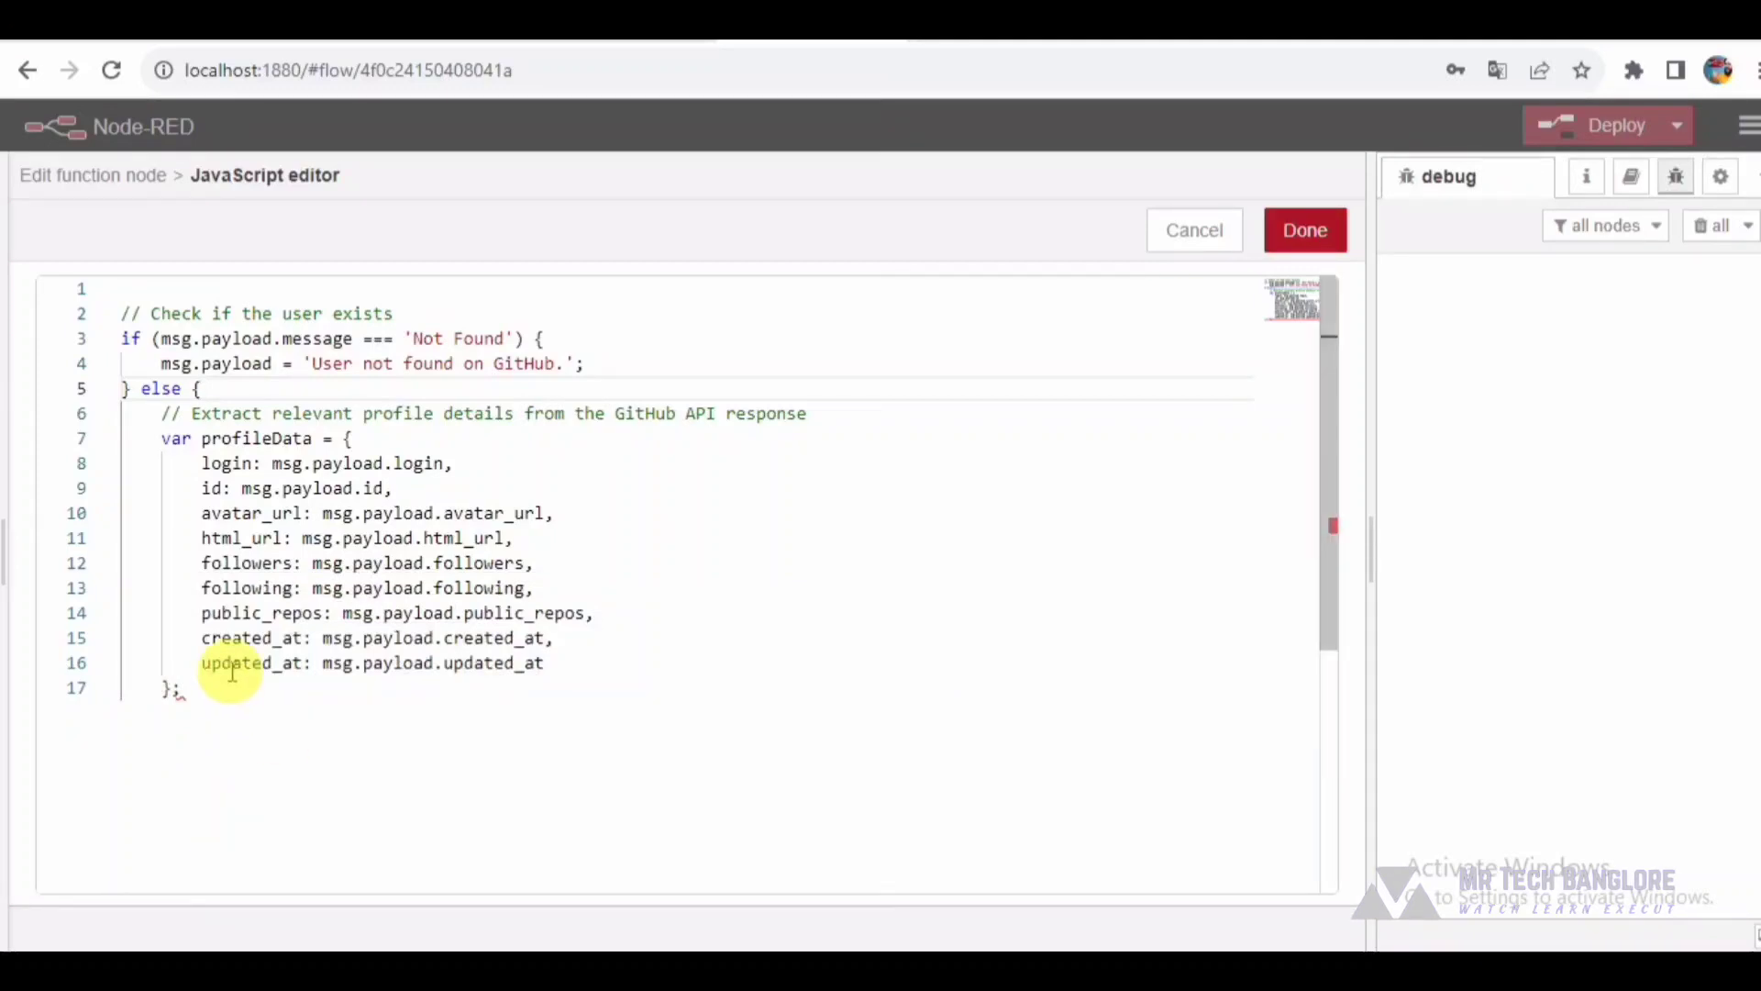
pyautogui.doubleClick(249, 664)
pyautogui.scroll(-1, 397, 668)
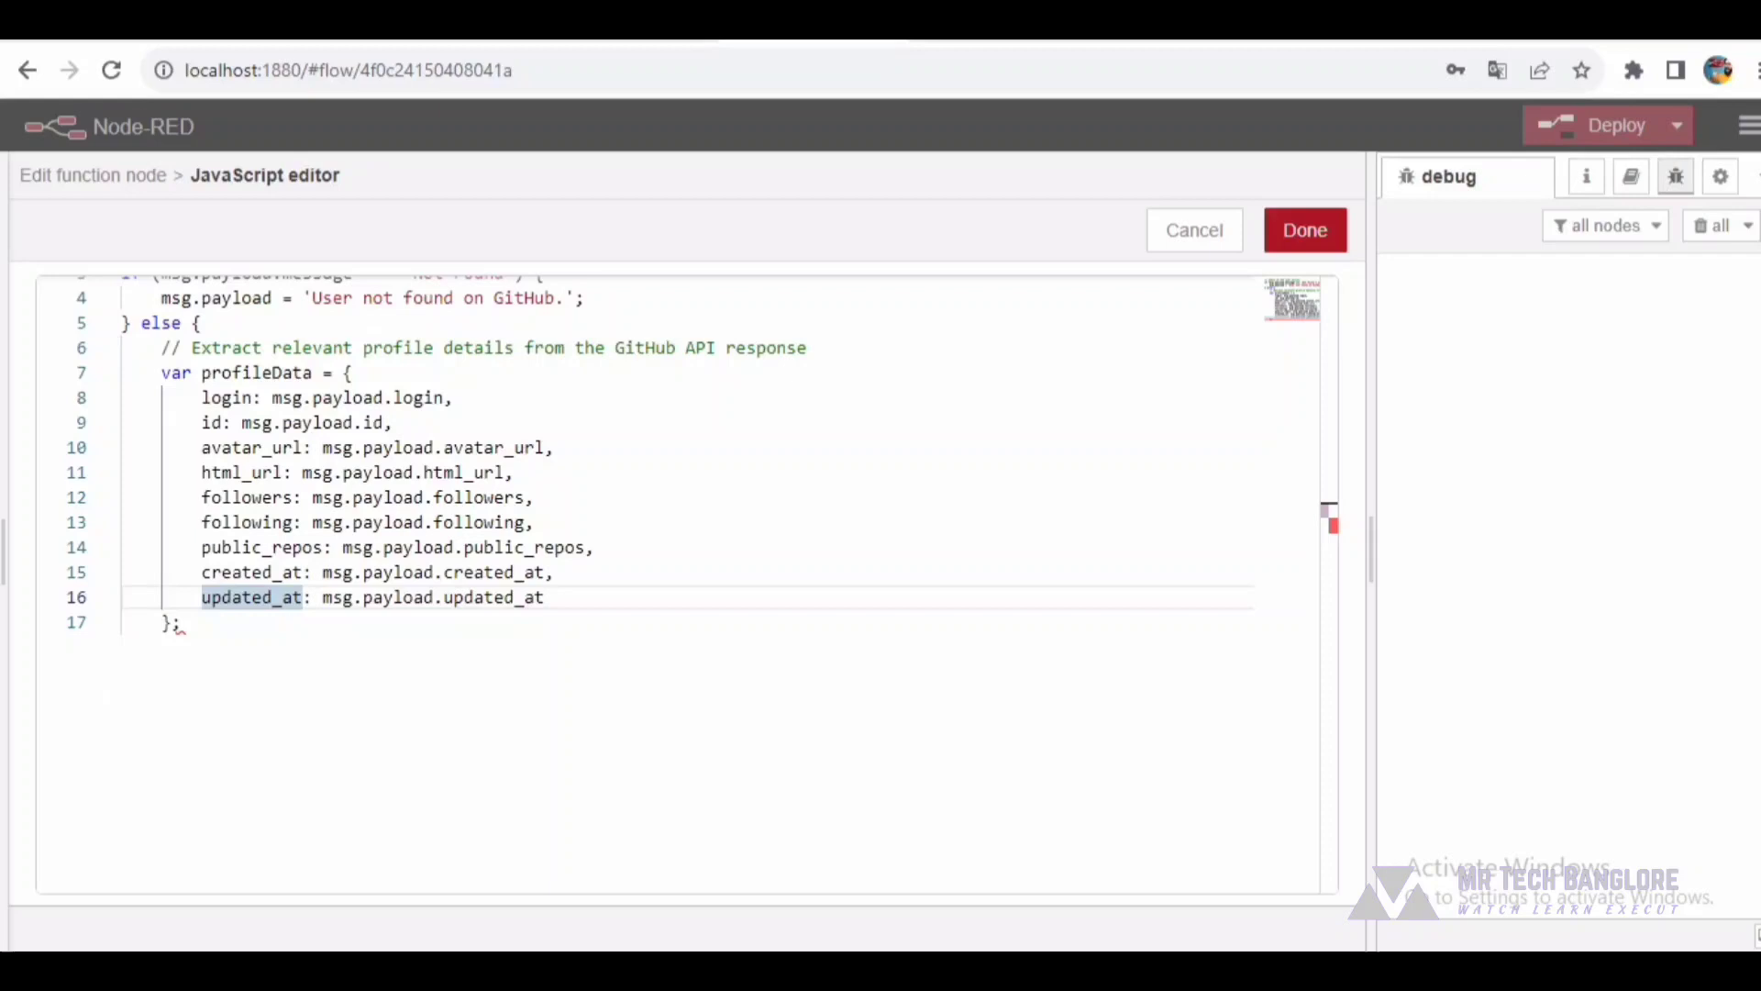
pyautogui.click(214, 622)
# Add the 'Format the HTML content' comment, flush left, below profileData.
pyautogui.press('Return')
pyautogui.press('Return')
pyautogui.write('// Format the HTML content for the profile')
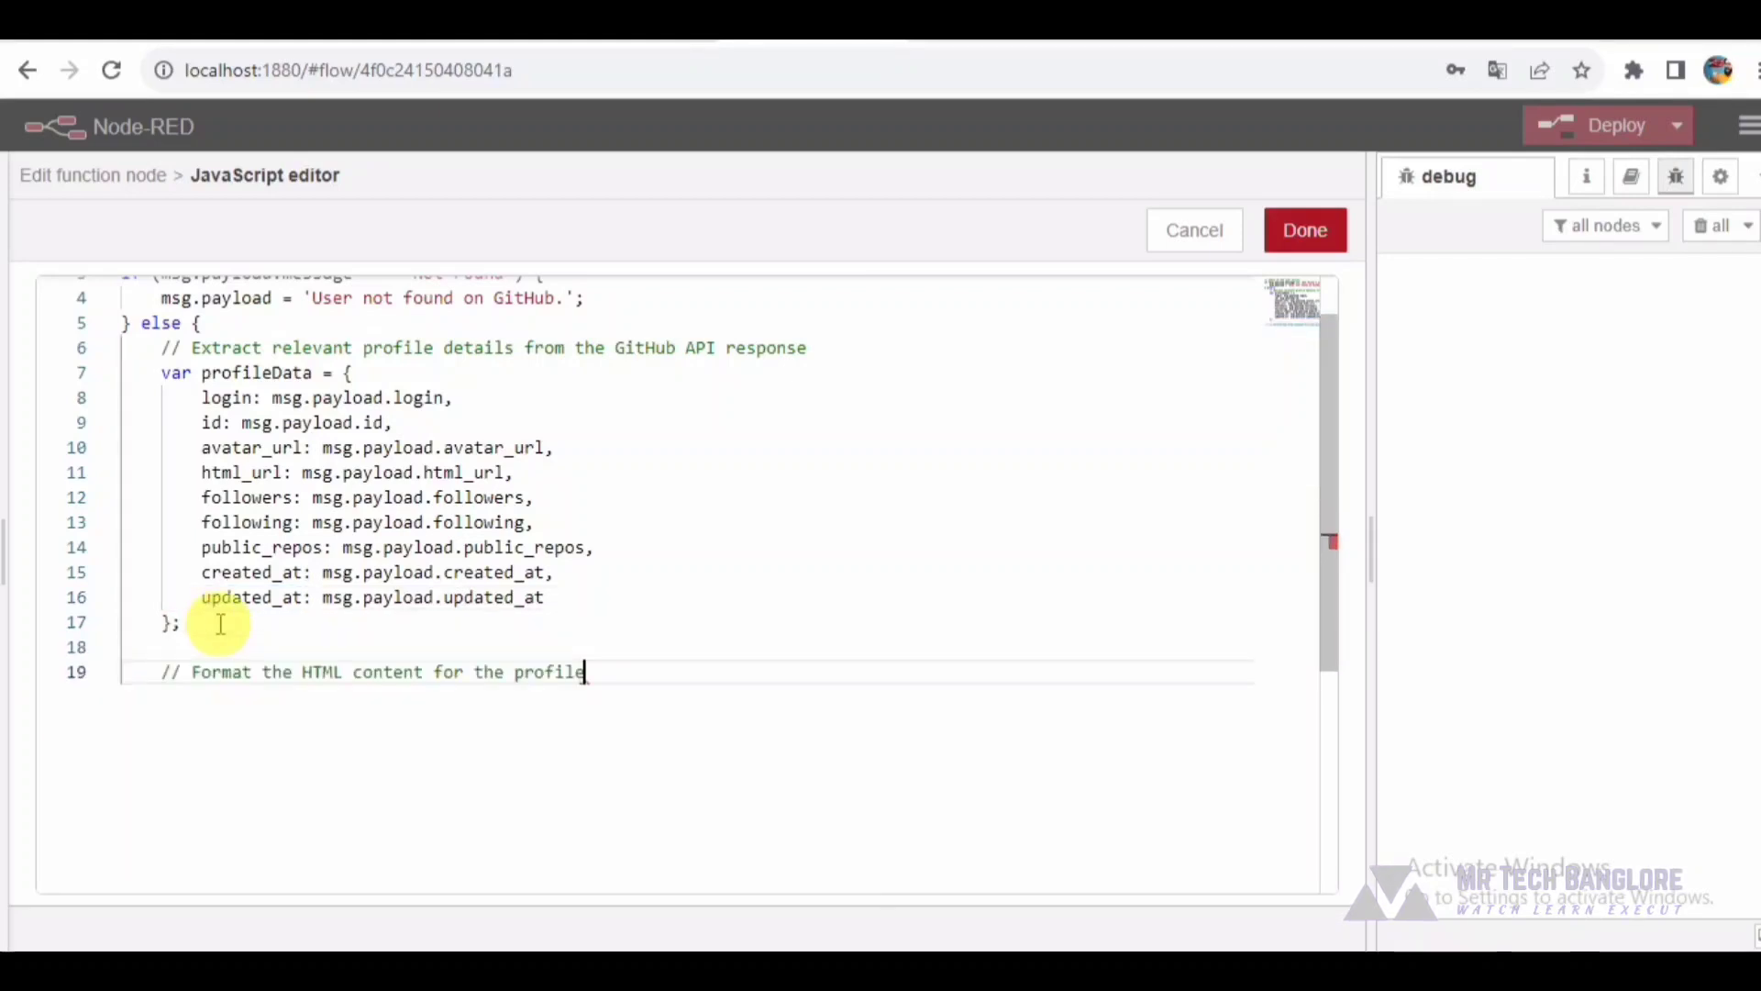
pyautogui.scroll(1, 292, 719)
pyautogui.scroll(-2, 283, 719)
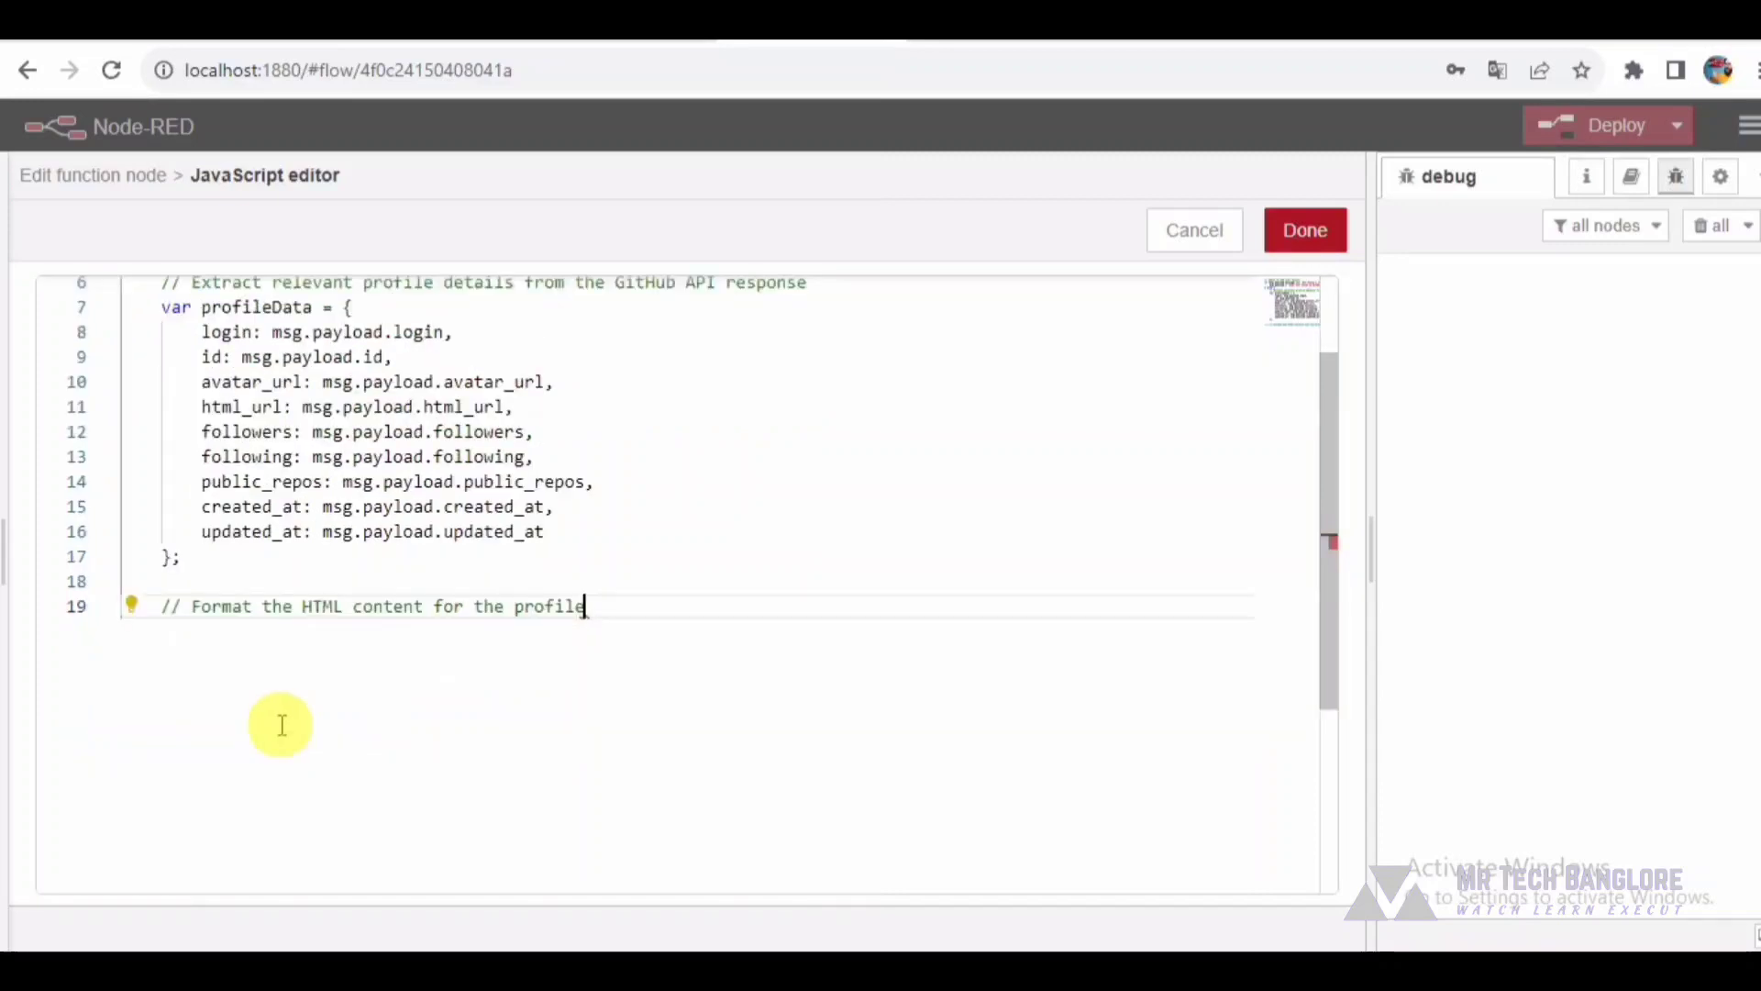
pyautogui.click(163, 618)
pyautogui.press('BackSpace')
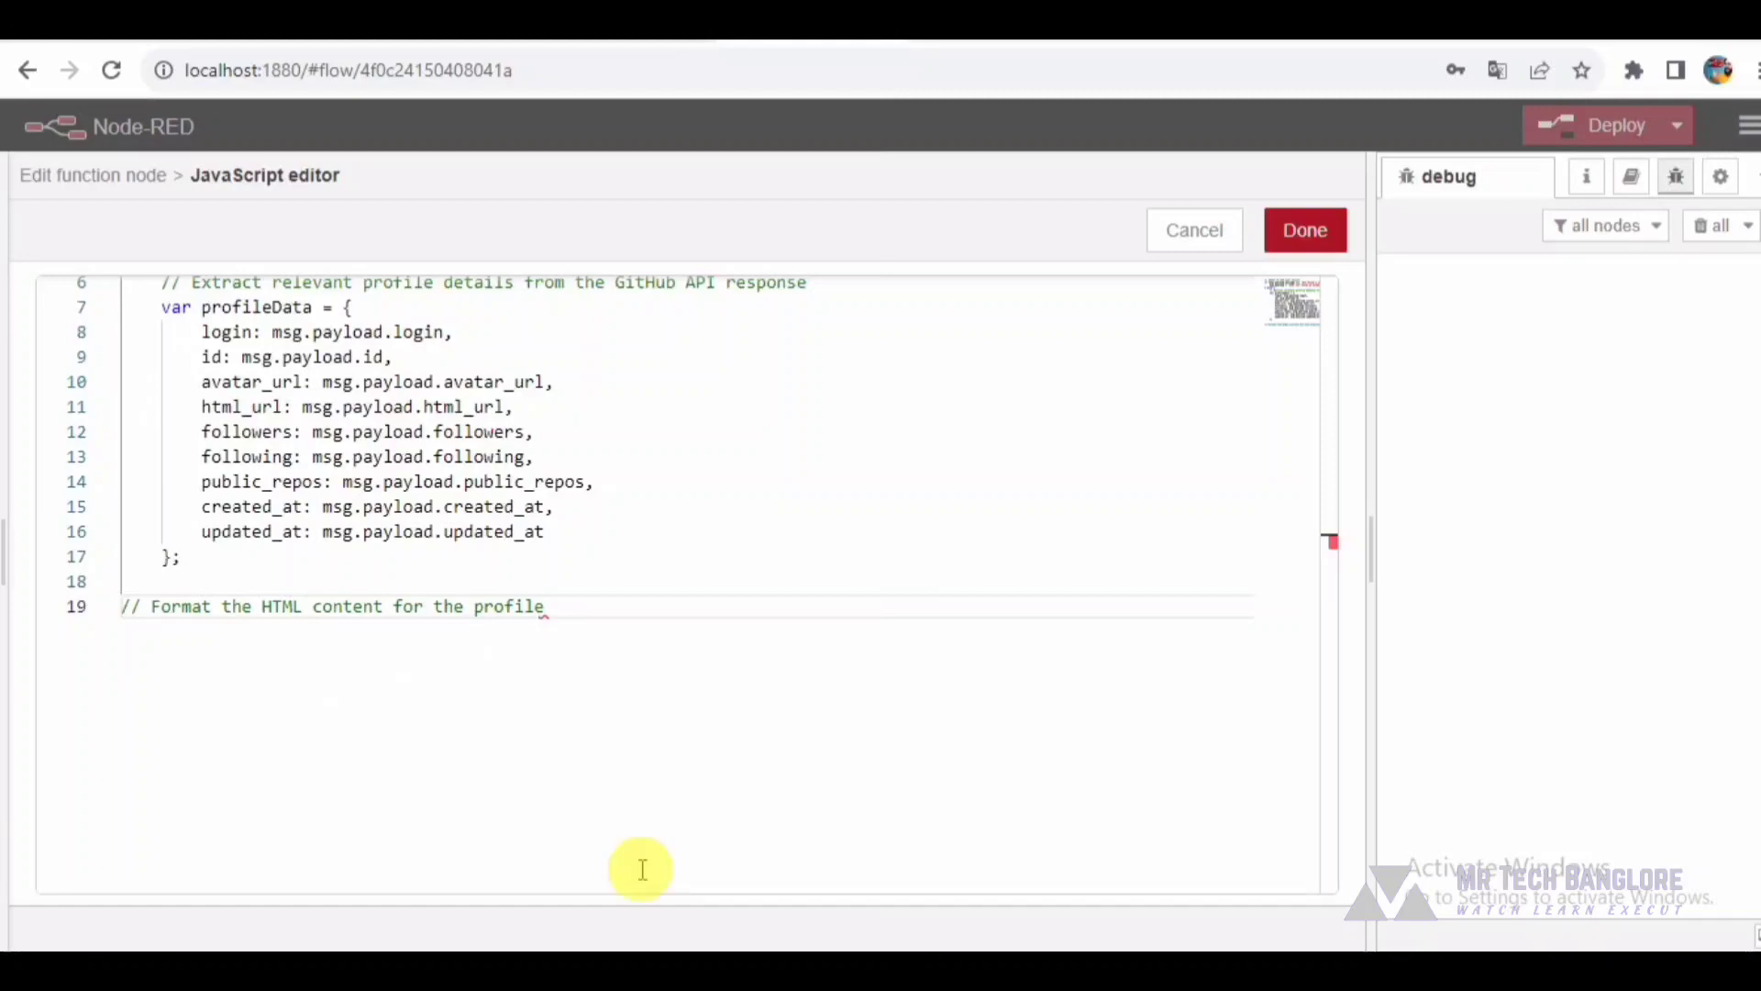
# Paste the HTML template start with doctype and meta tags, then add an indented closing head tag.
pyautogui.click(652, 653)
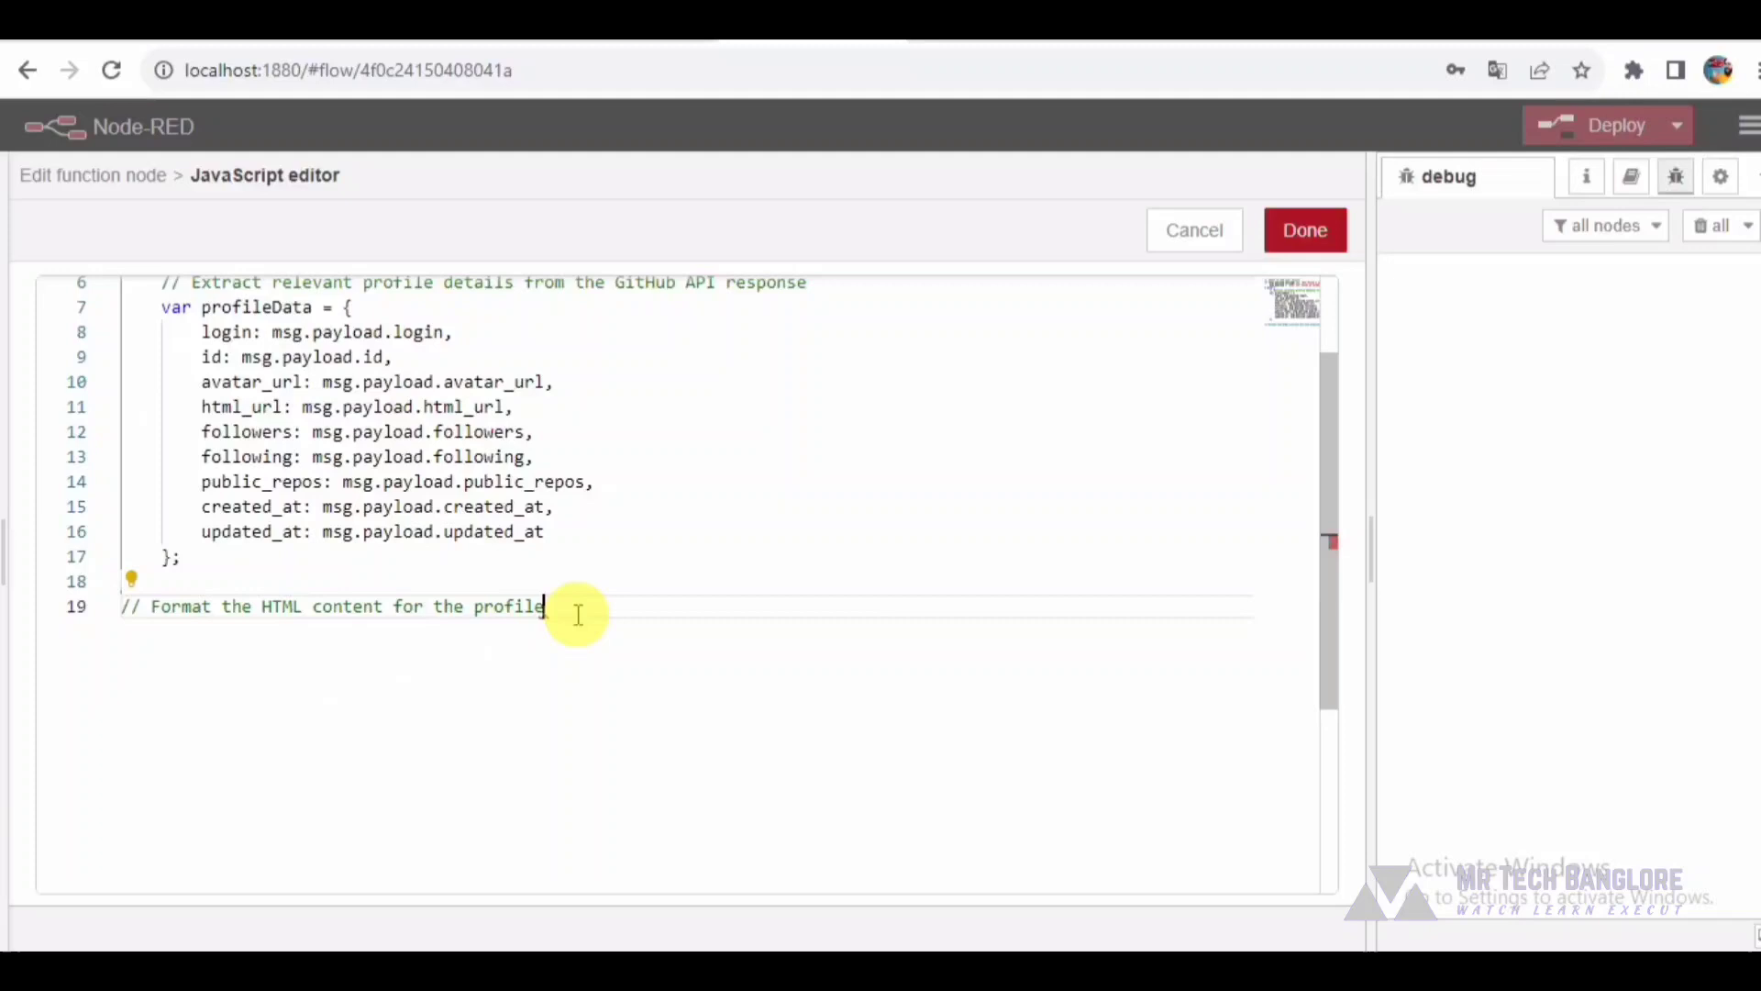
pyautogui.write('msg.payload = `<!DOCTYPE html>     <html lang="en">     <head>         <meta charset="UTF-8">         <meta name="viewport" content="width=device-width, initial-scale=1.0">')
pyautogui.scroll(-1, 579, 613)
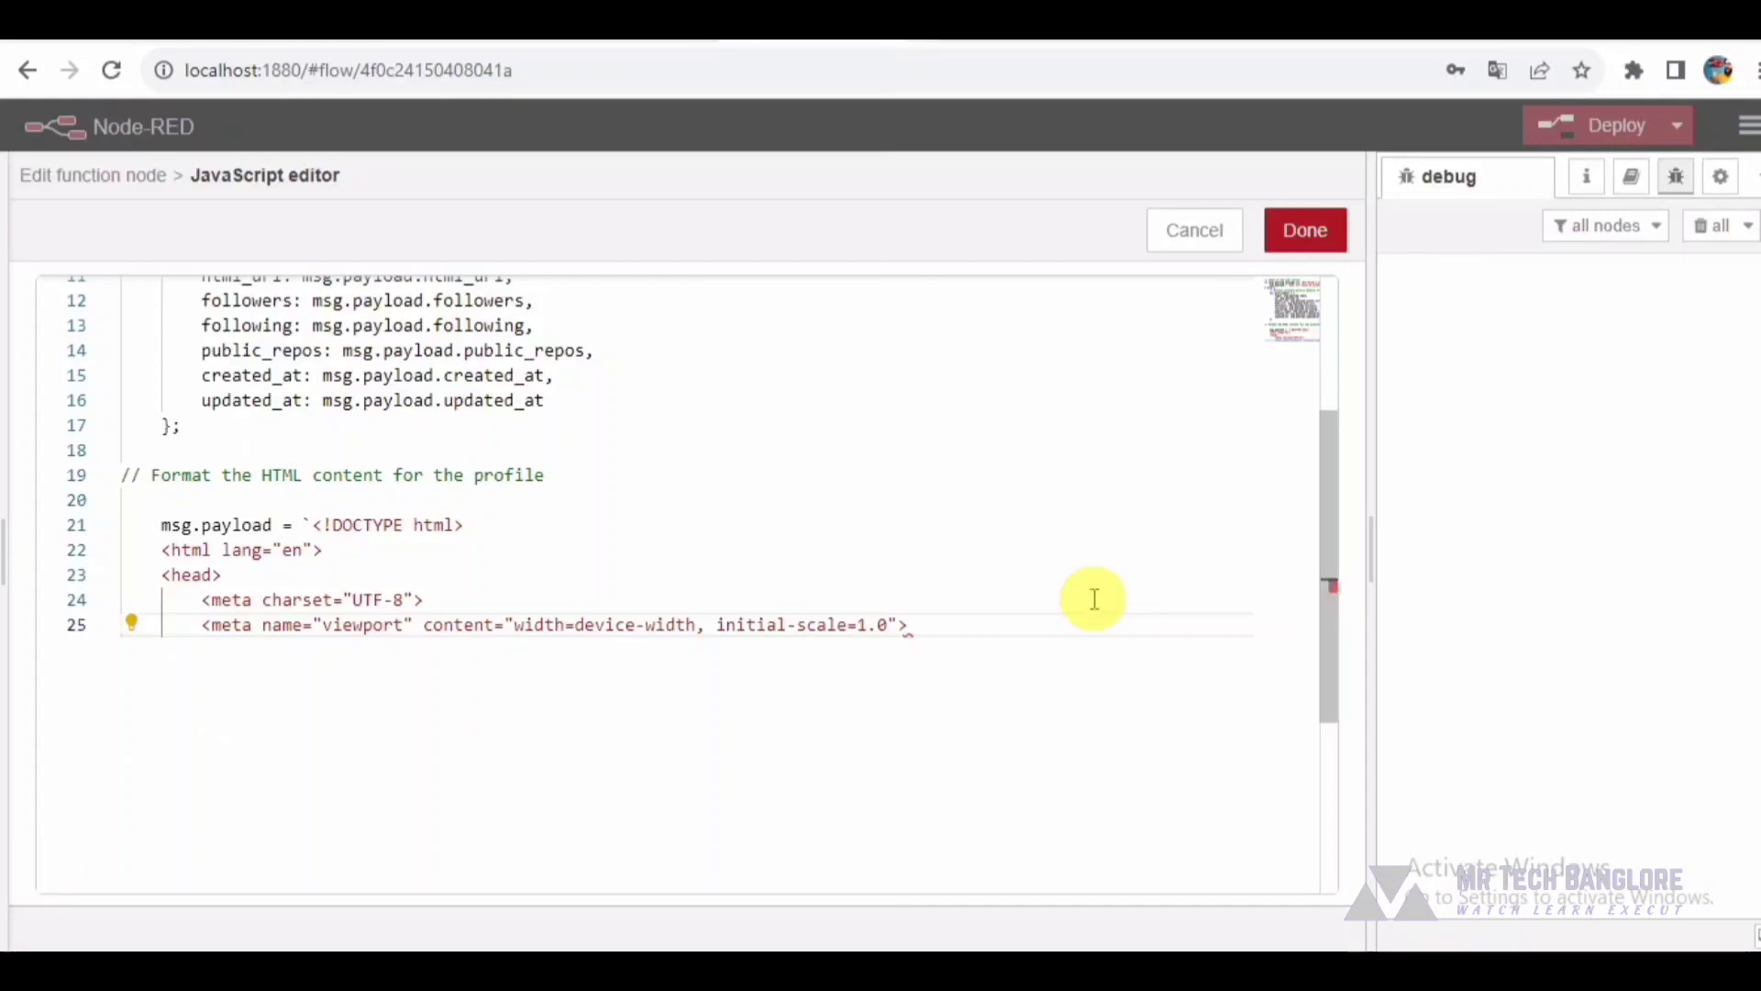
pyautogui.press('Return')
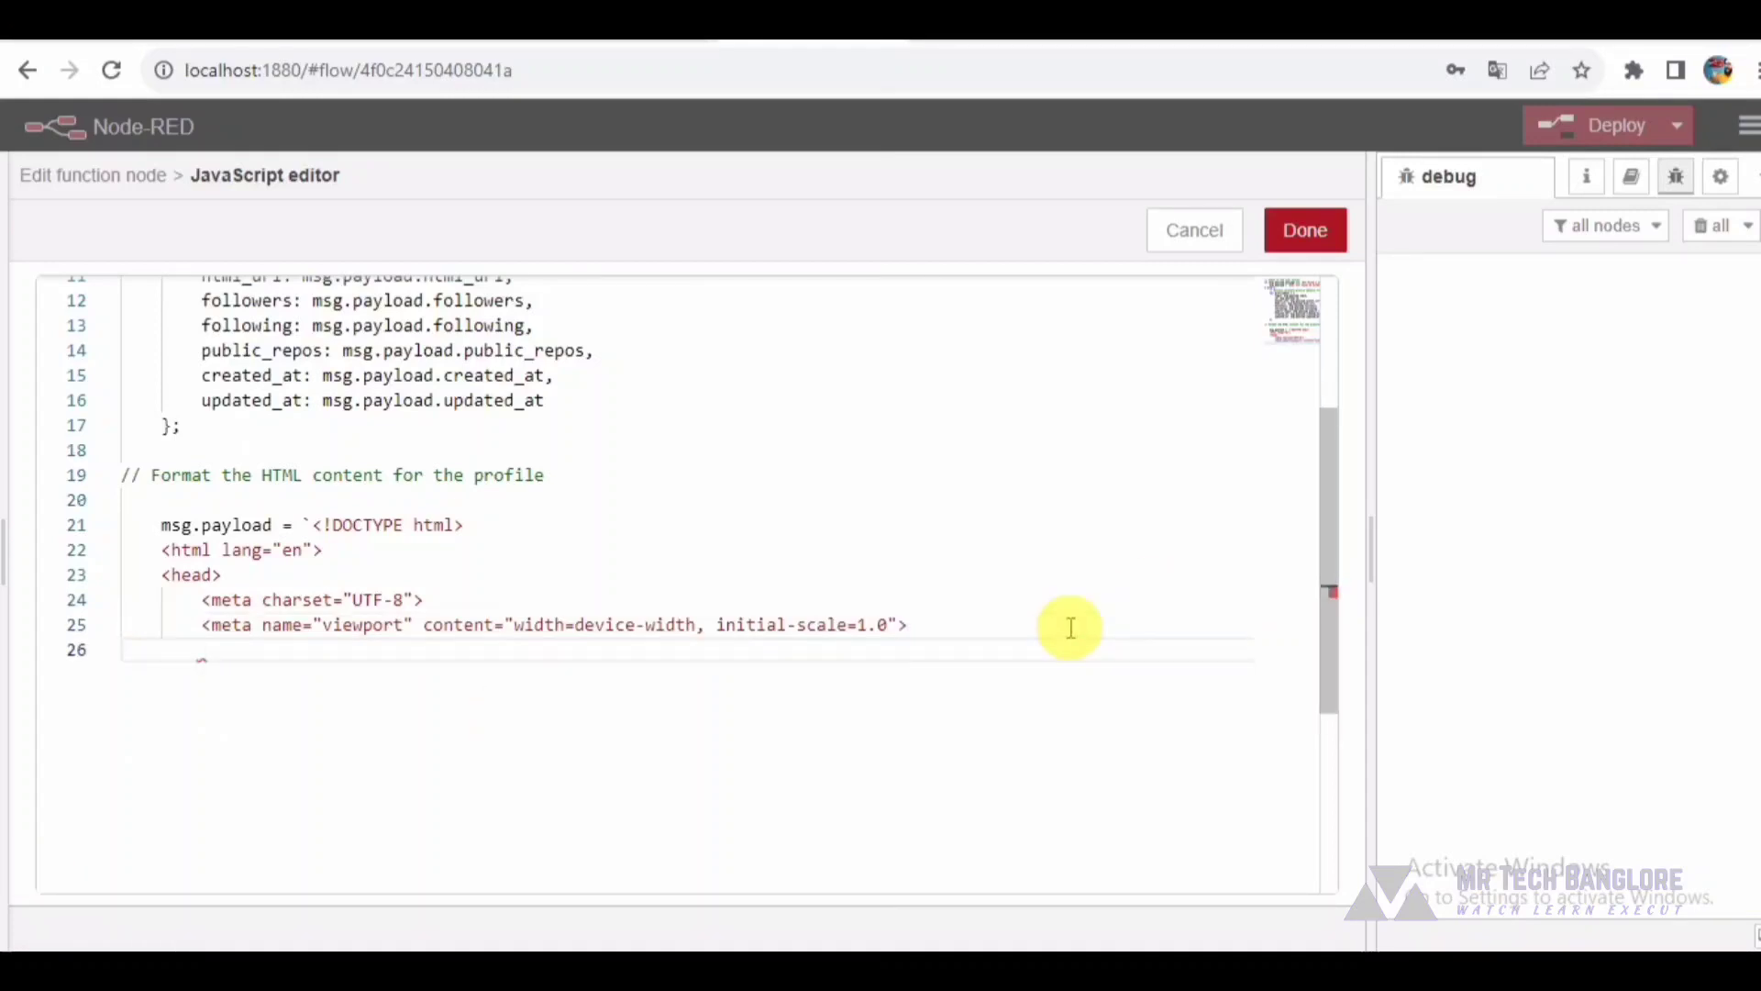
pyautogui.write('</head>')
pyautogui.press('Left')
pyautogui.press('Left')
pyautogui.press('Left')
pyautogui.press('Left')
pyautogui.press('Left')
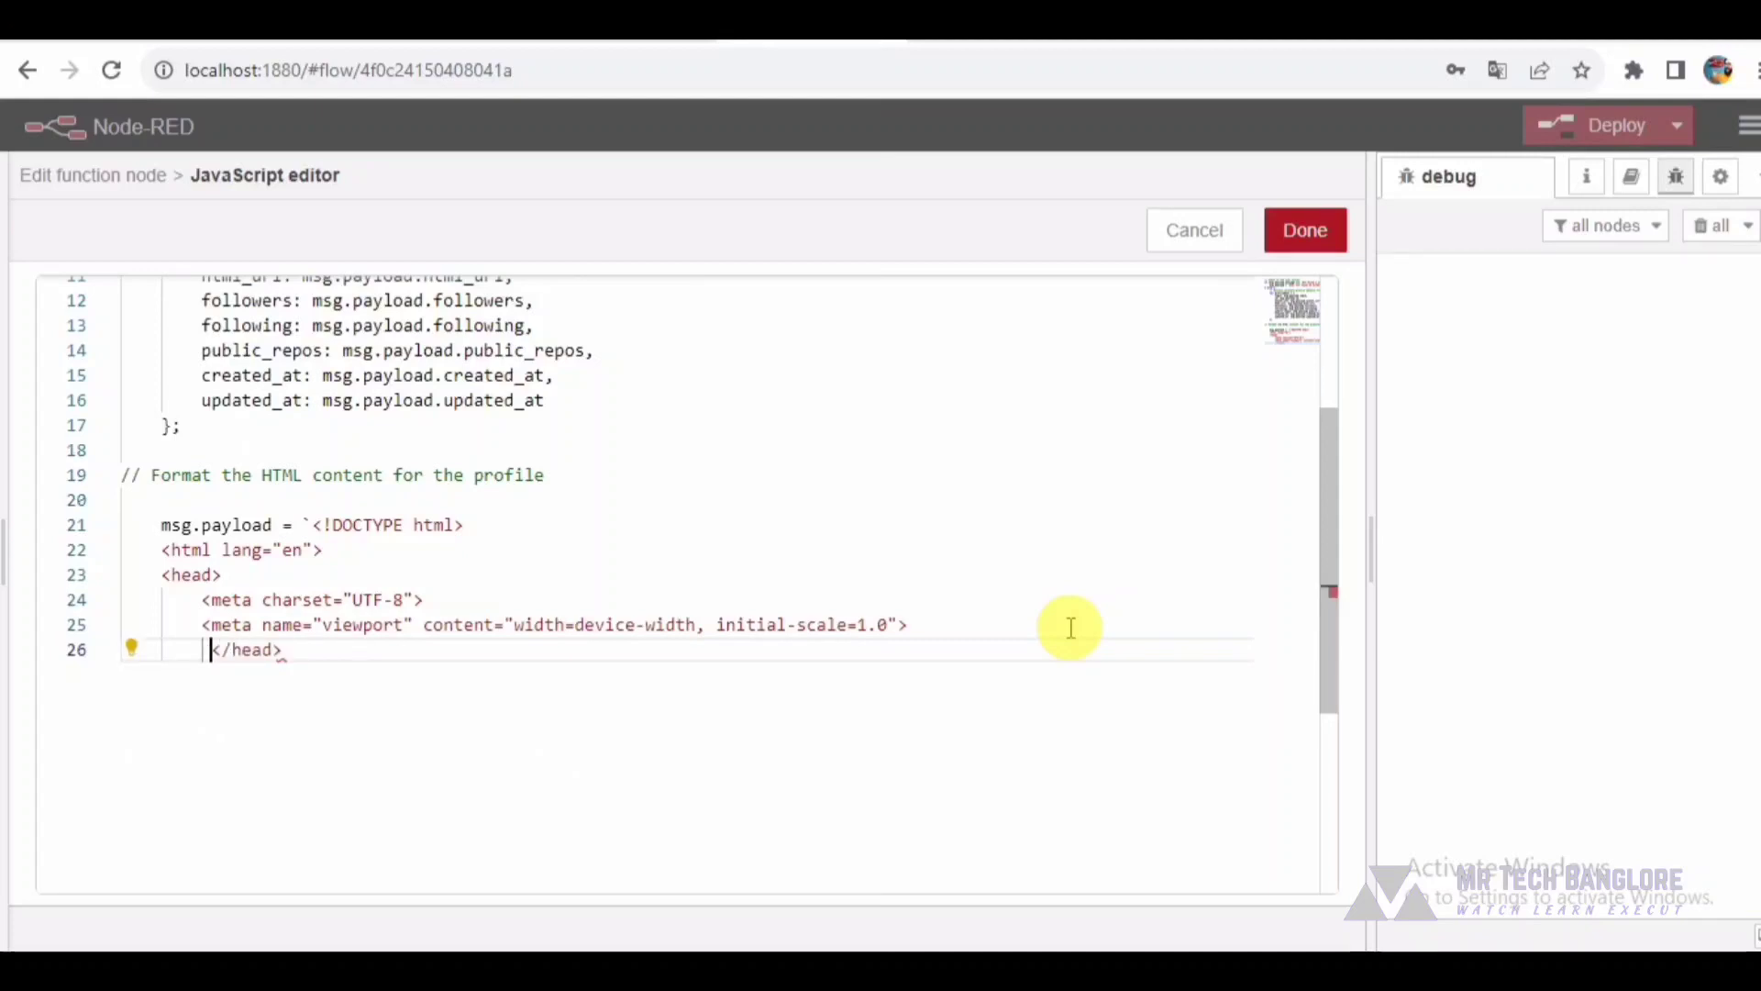
pyautogui.press('BackSpace')
pyautogui.press('BackSpace')
pyautogui.press('BackSpace')
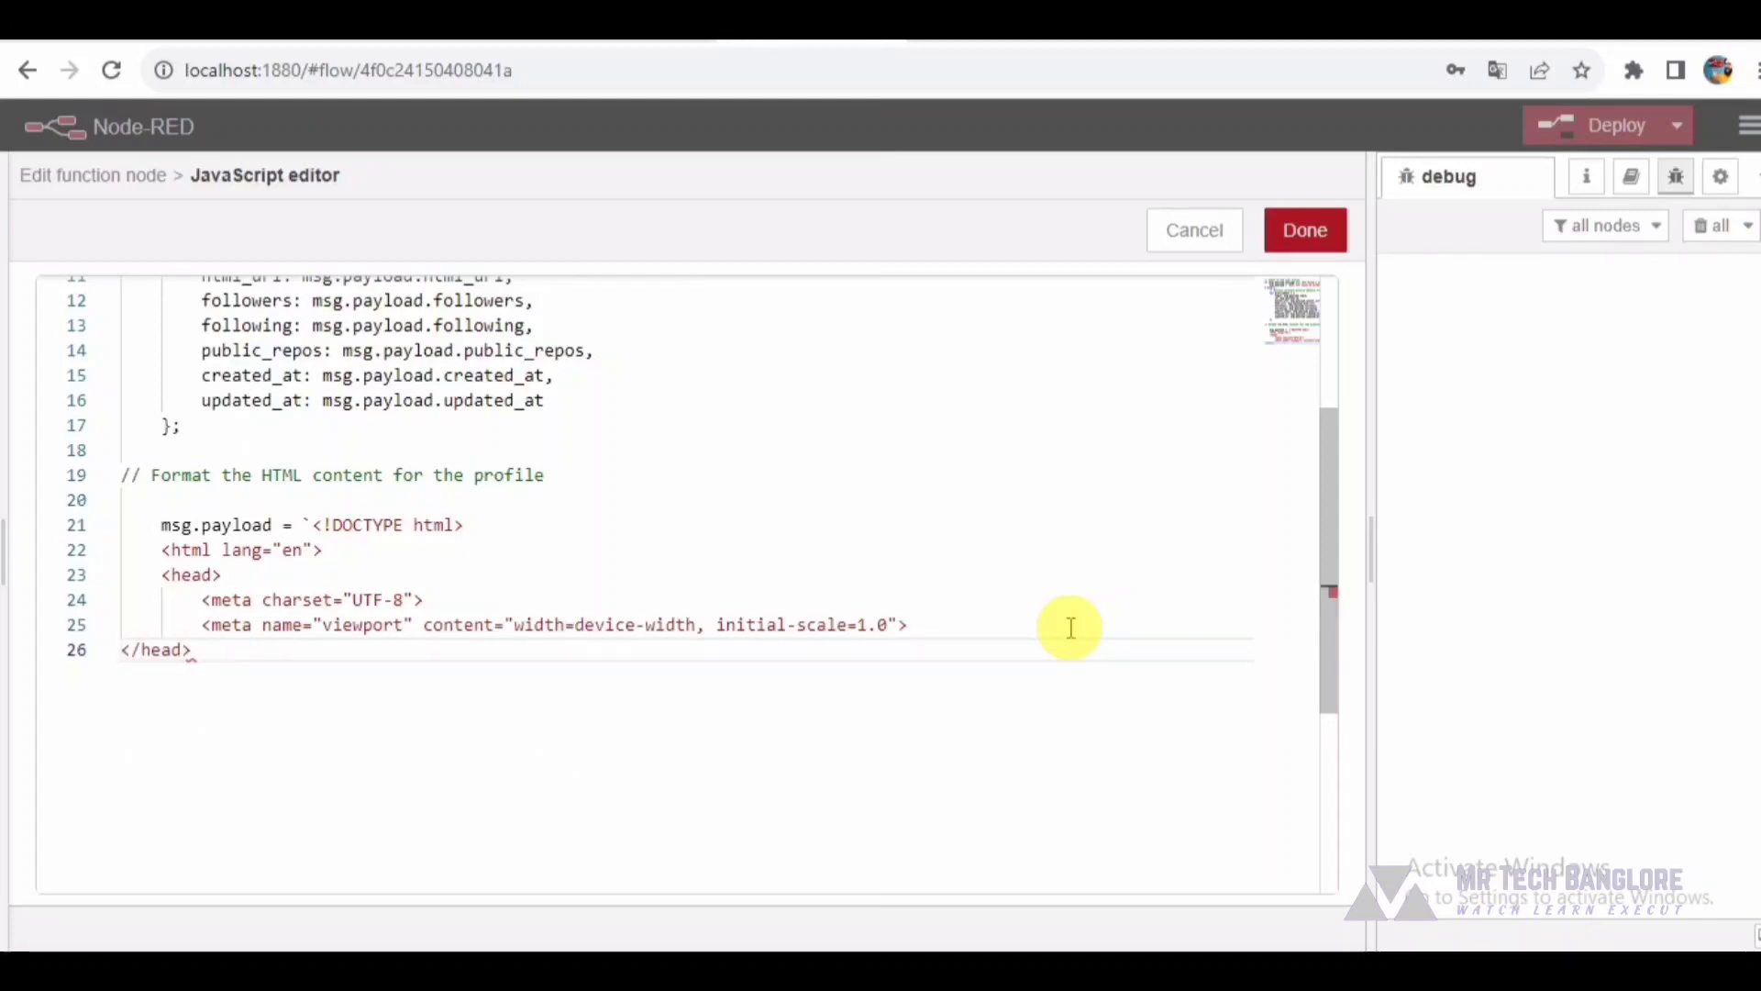
pyautogui.press('Tab')
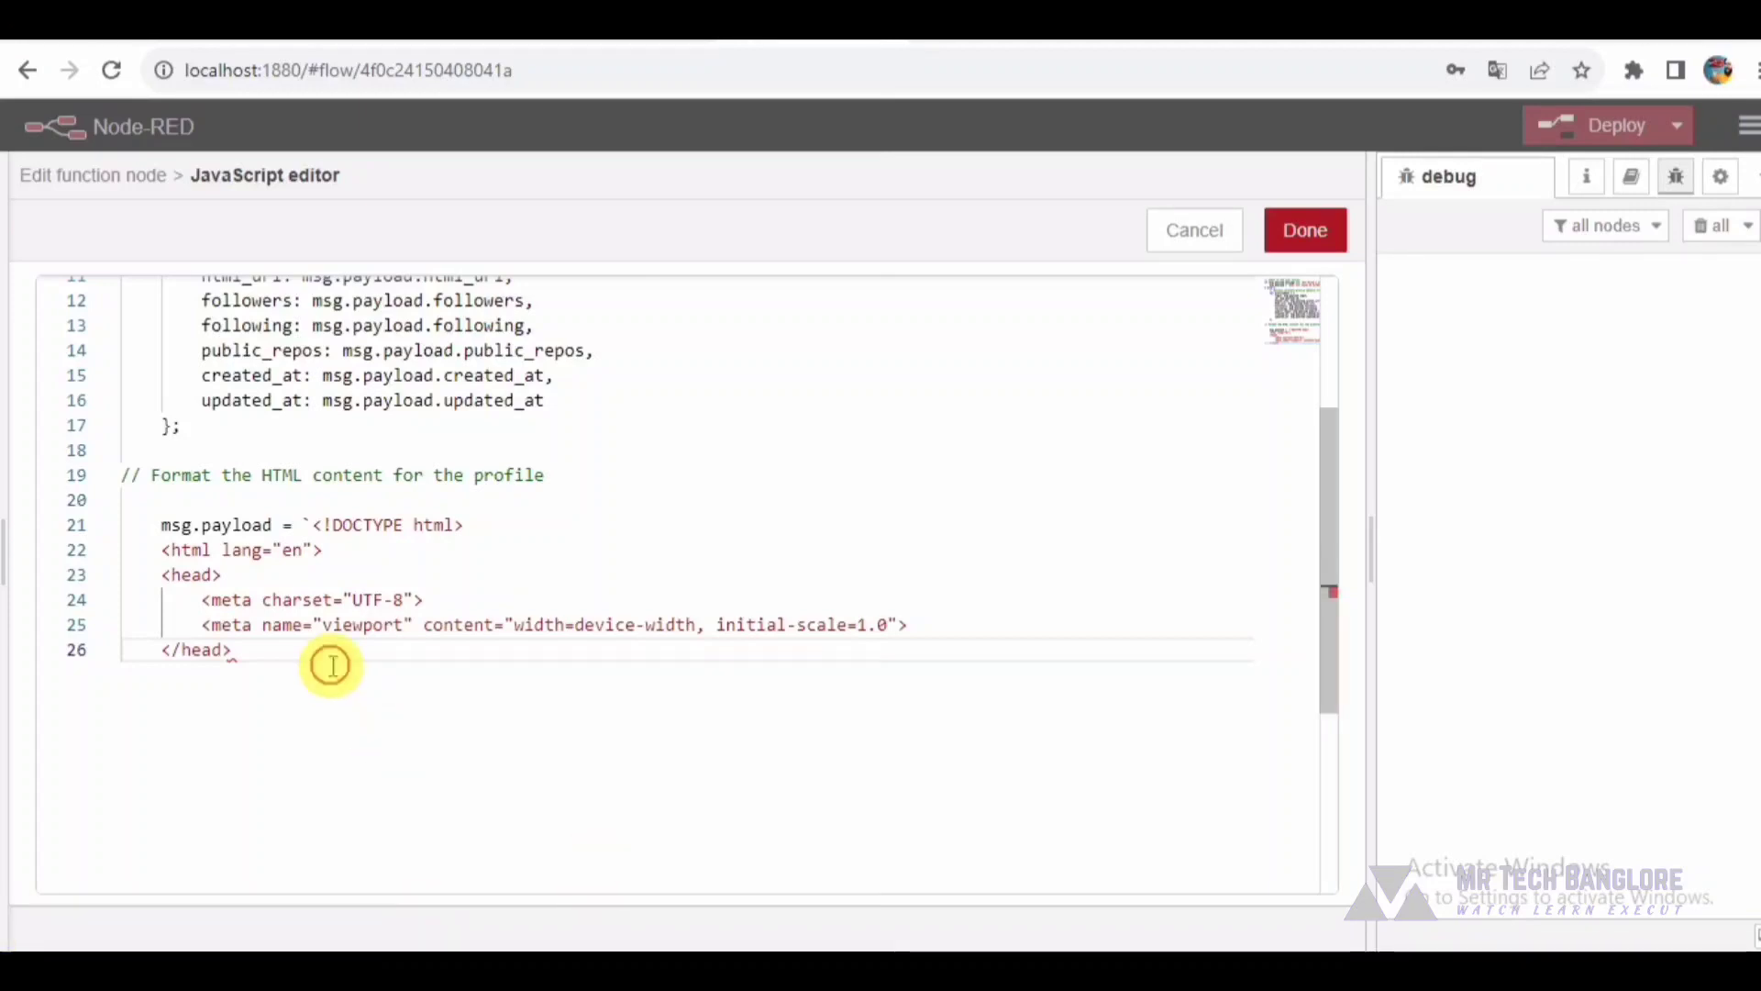
# Paste the body with avatar, login, ID and followers, then close the html template and else block.
pyautogui.press('Return')
pyautogui.press('Return')
pyautogui.hotkey('ctrl', 'v')
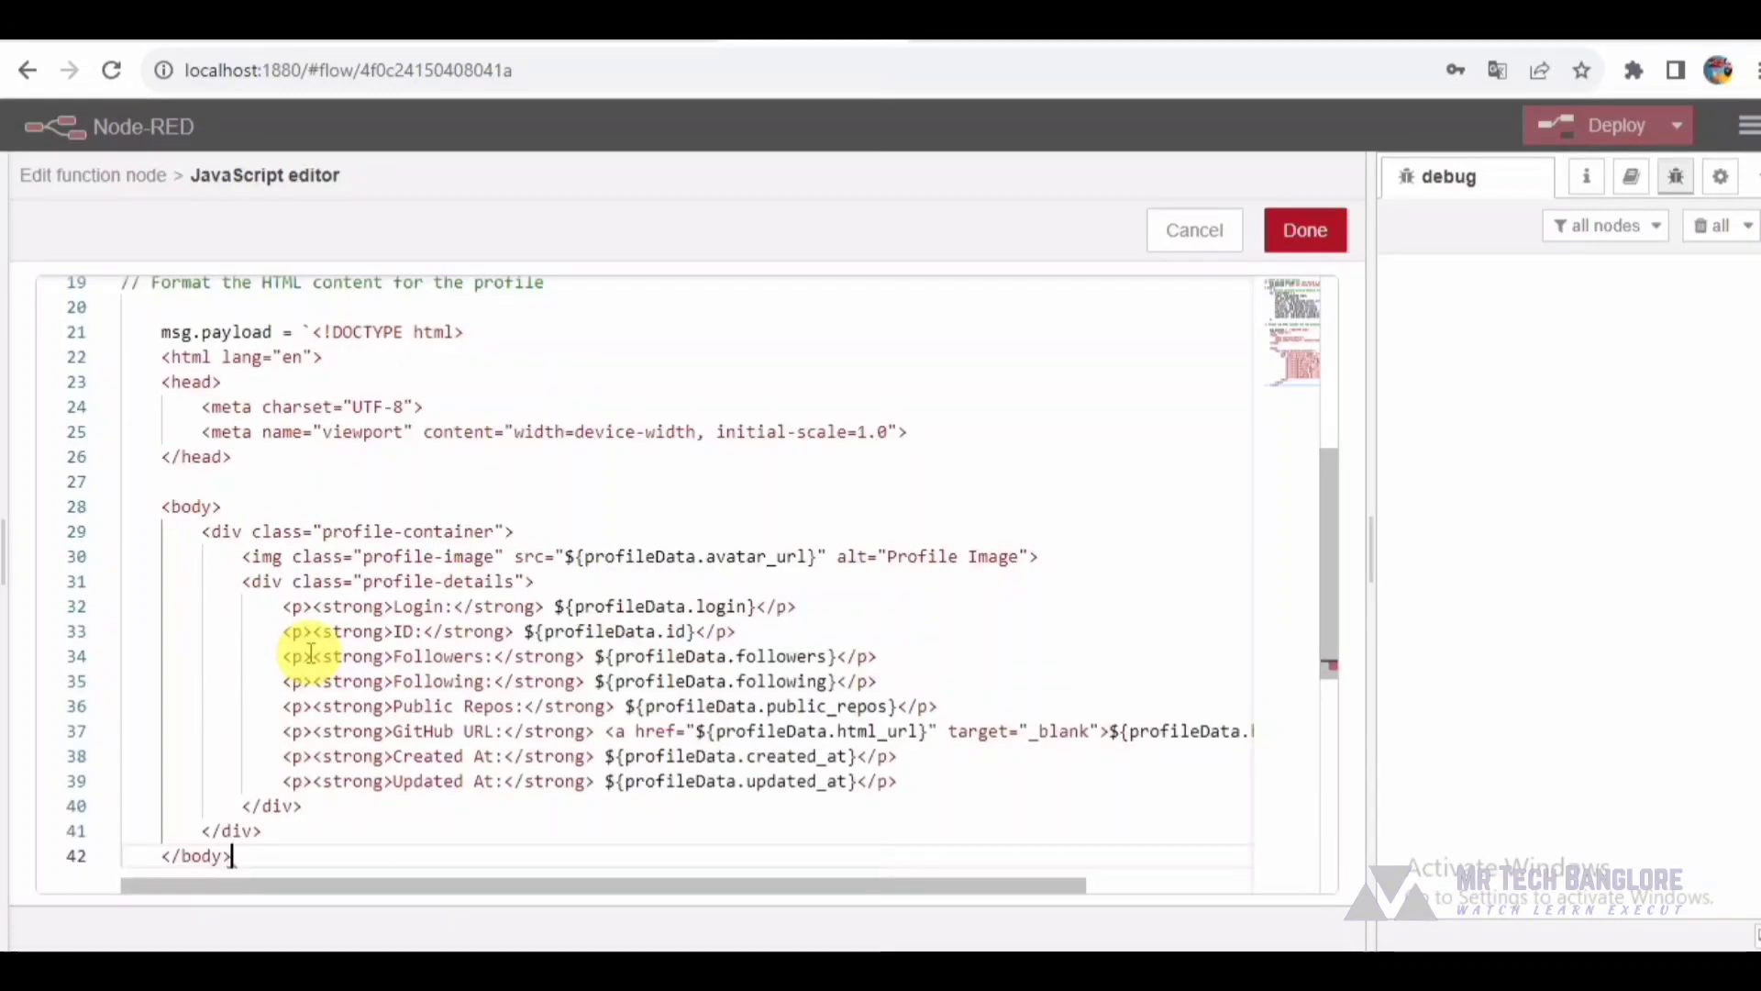
pyautogui.press('Return')
pyautogui.press('Return')
pyautogui.write('<')
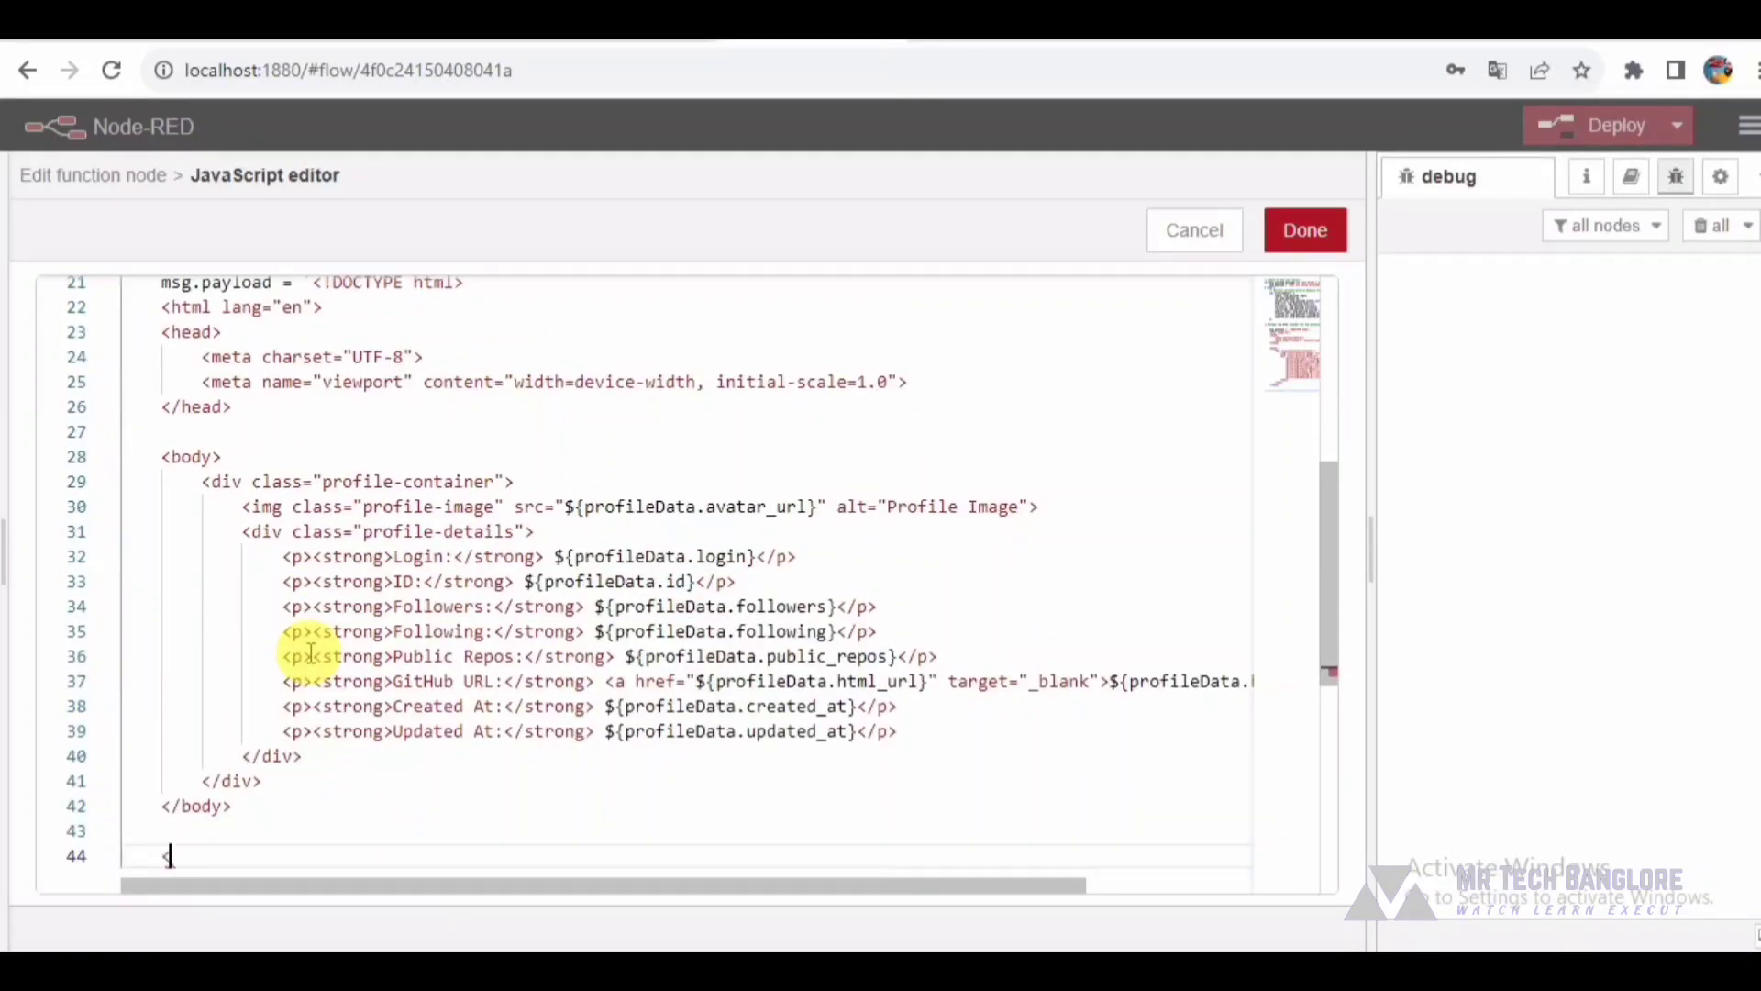
pyautogui.write('/ht')
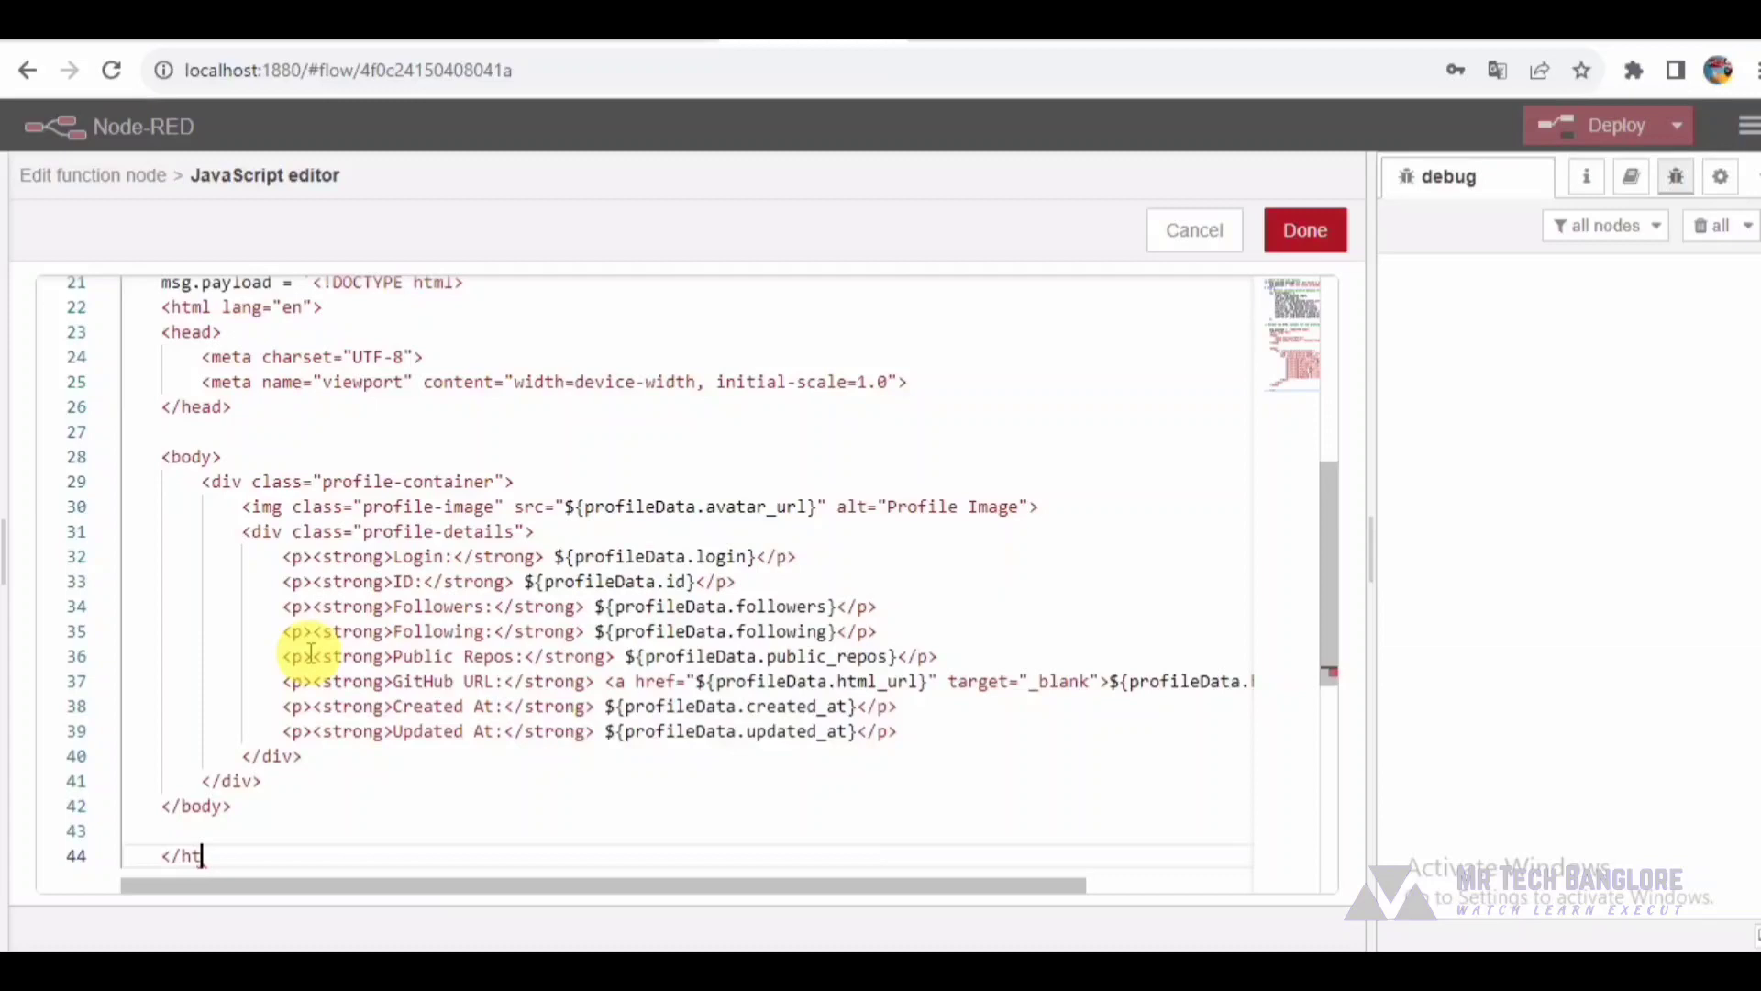
pyautogui.write('ml')
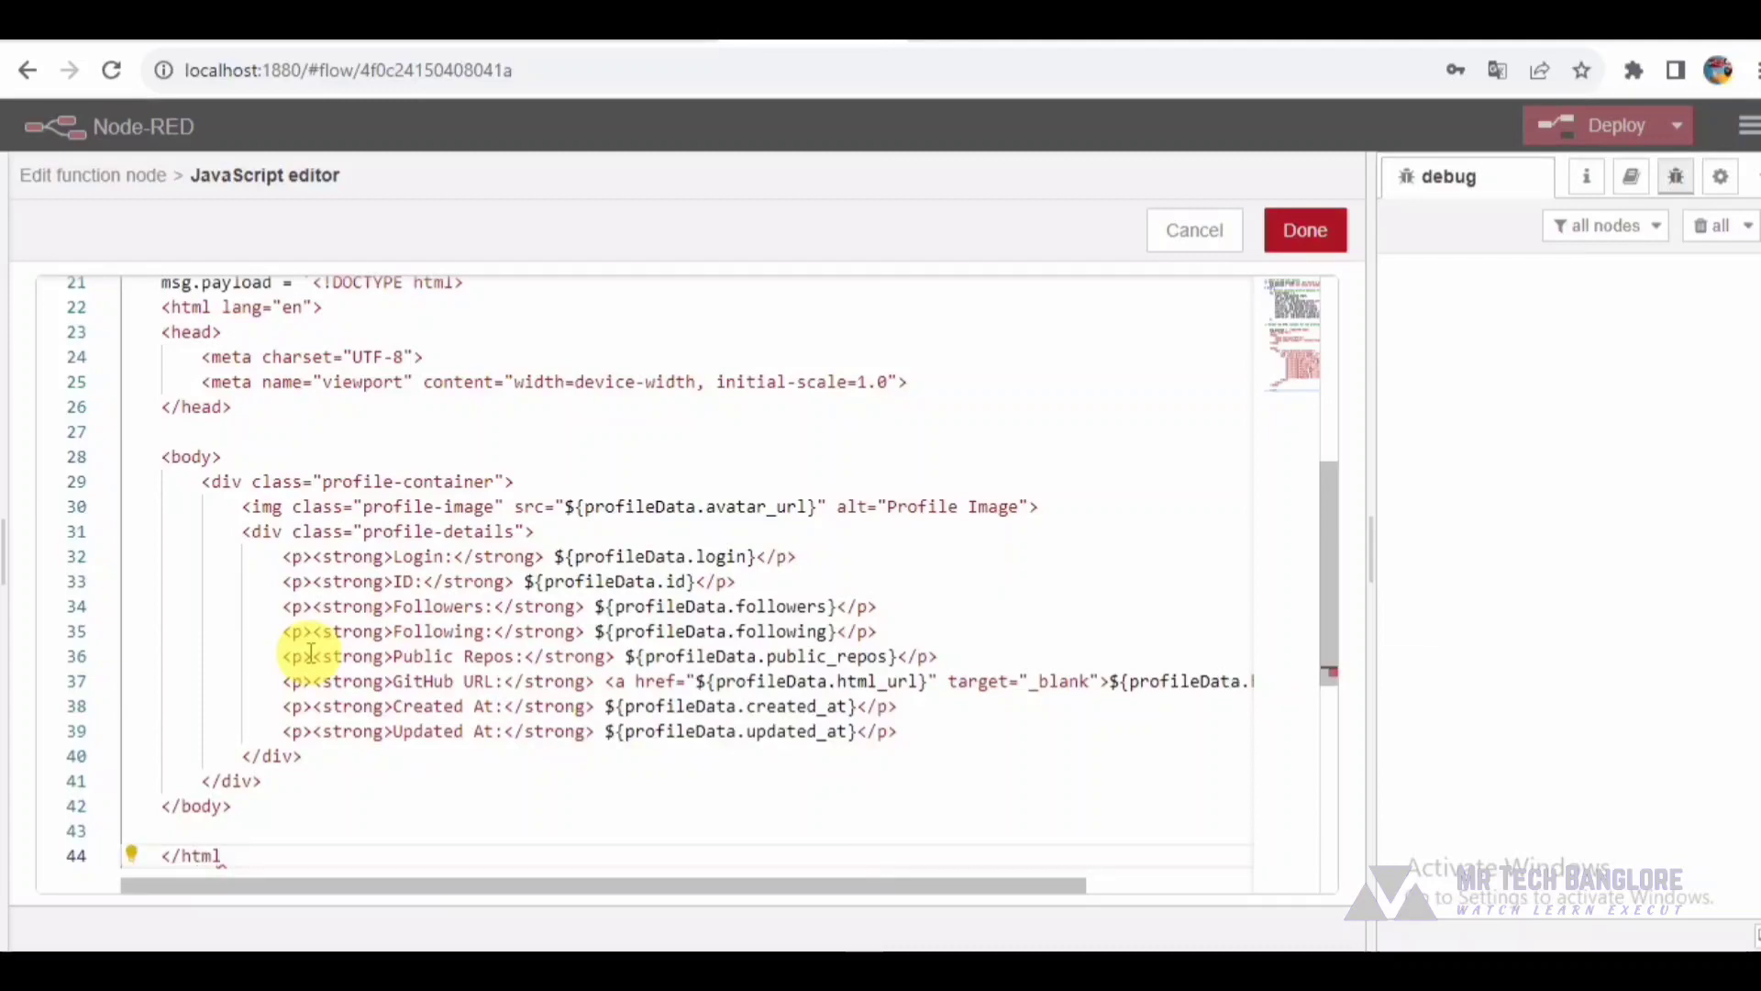
pyautogui.write('>')
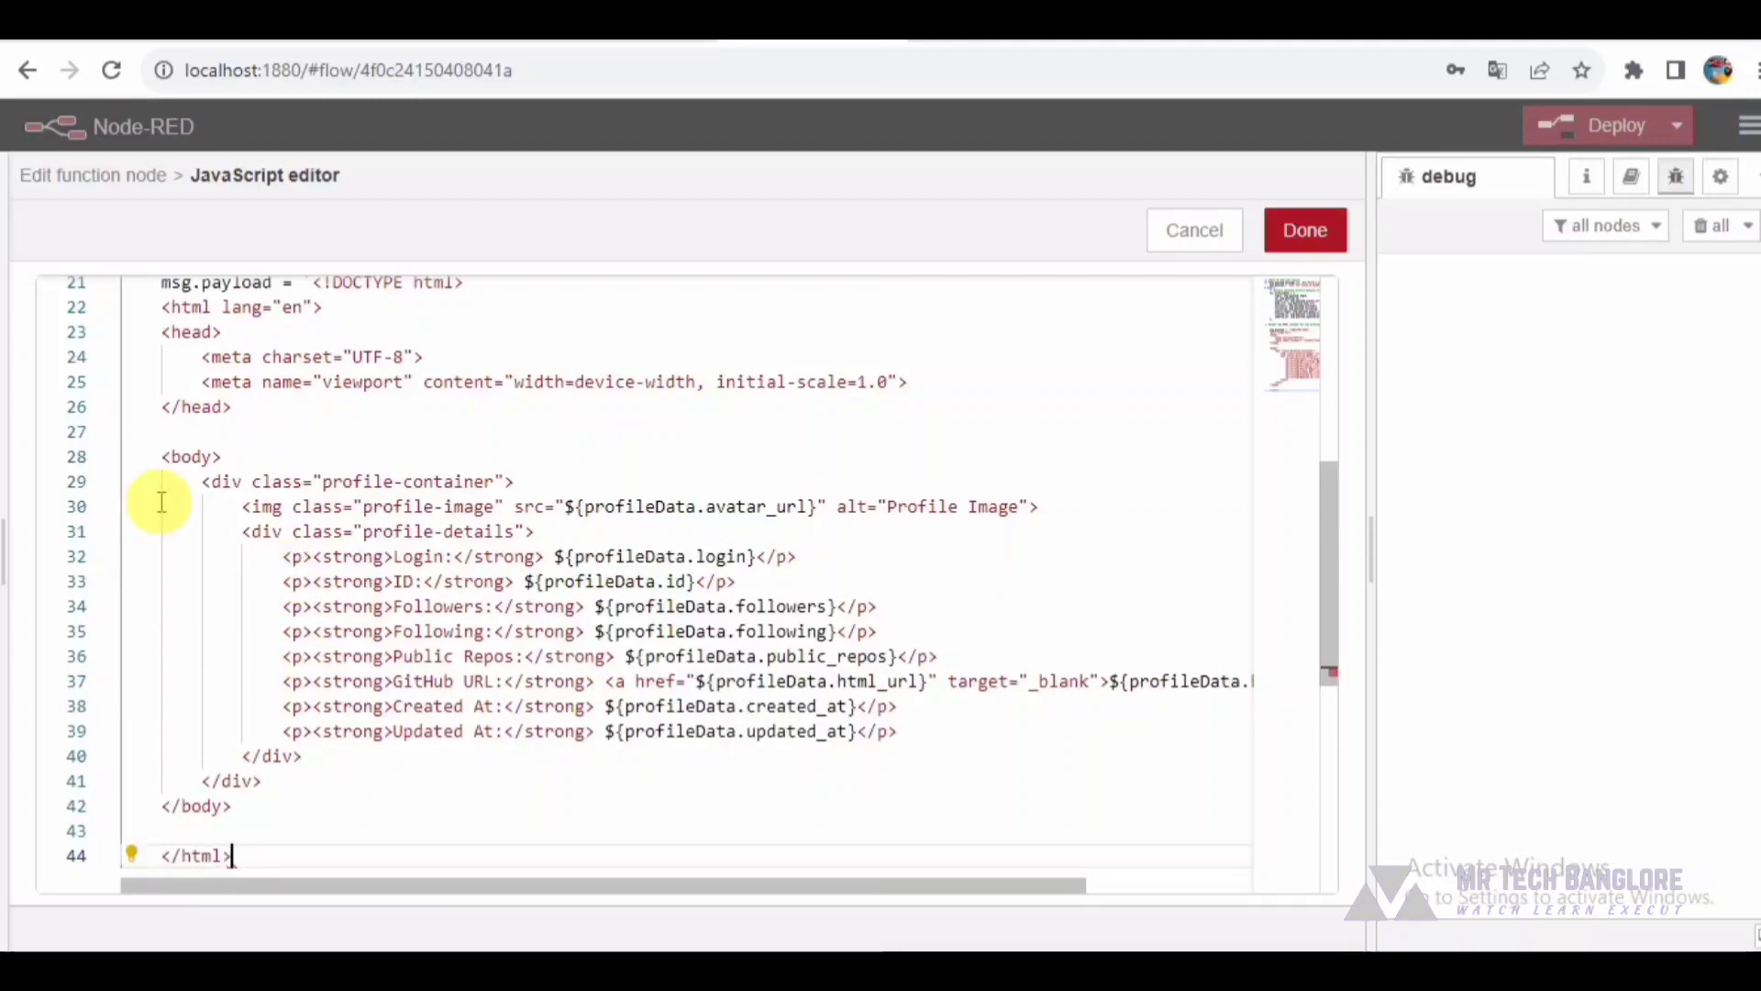
pyautogui.scroll(1, 207, 441)
pyautogui.scroll(-2, 316, 811)
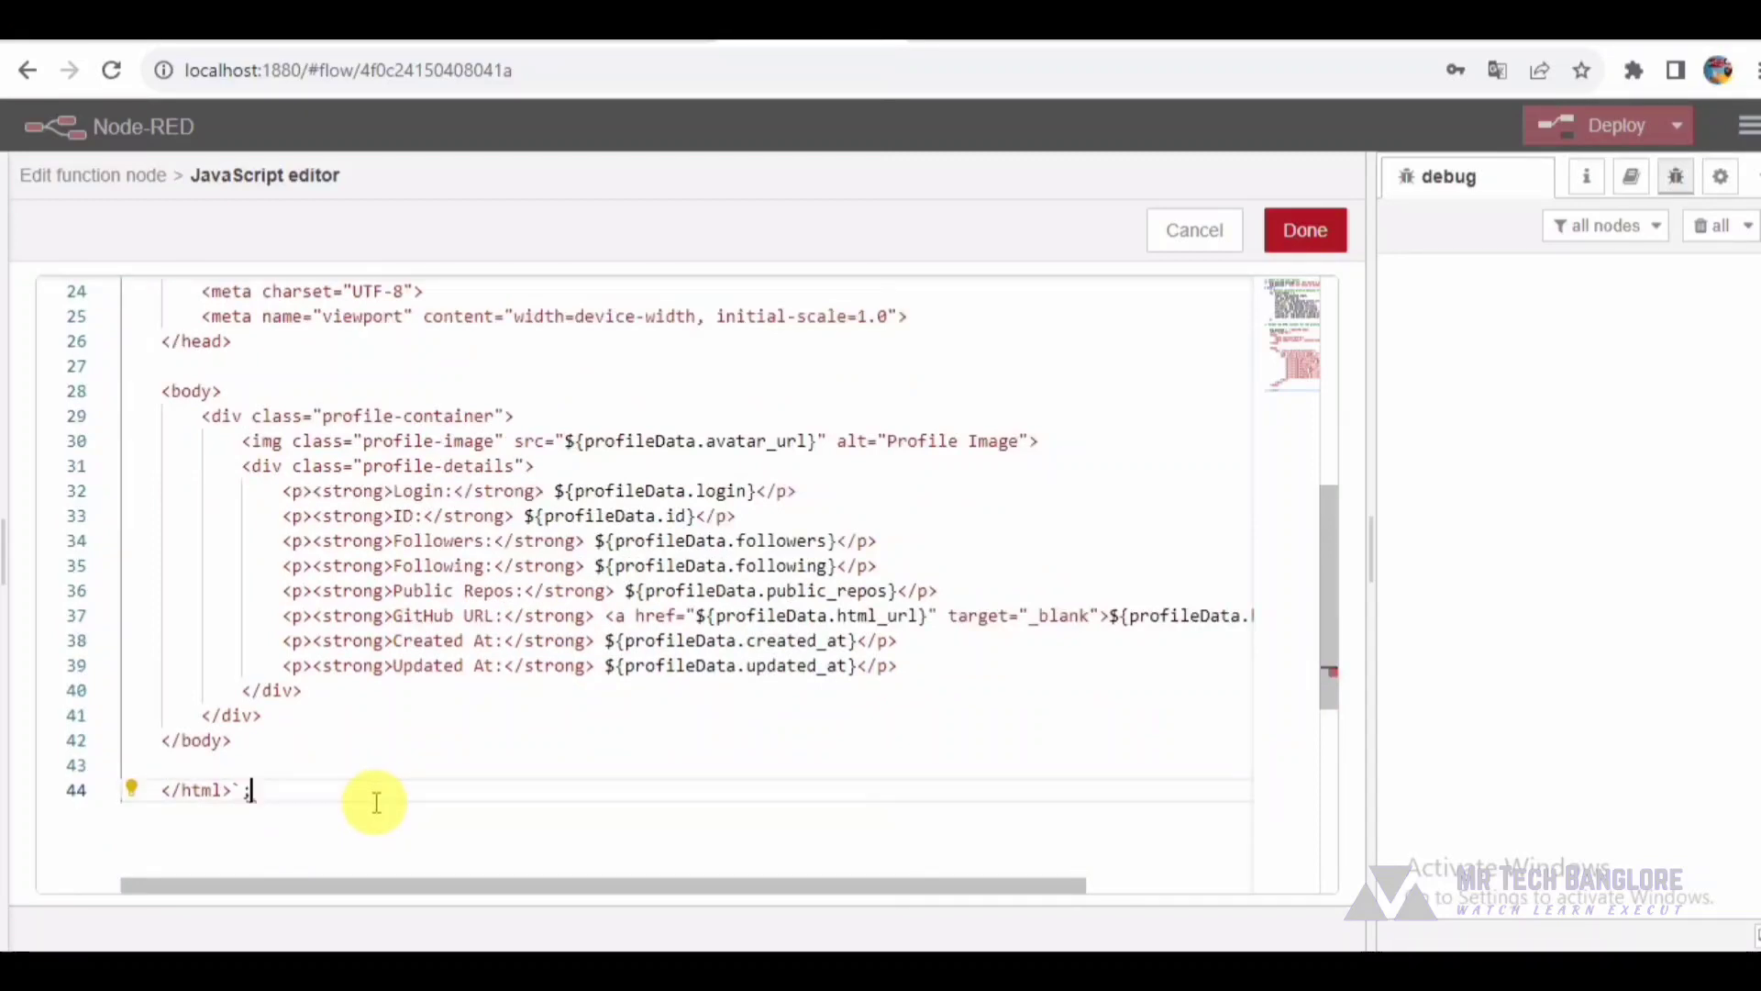
pyautogui.press('Return')
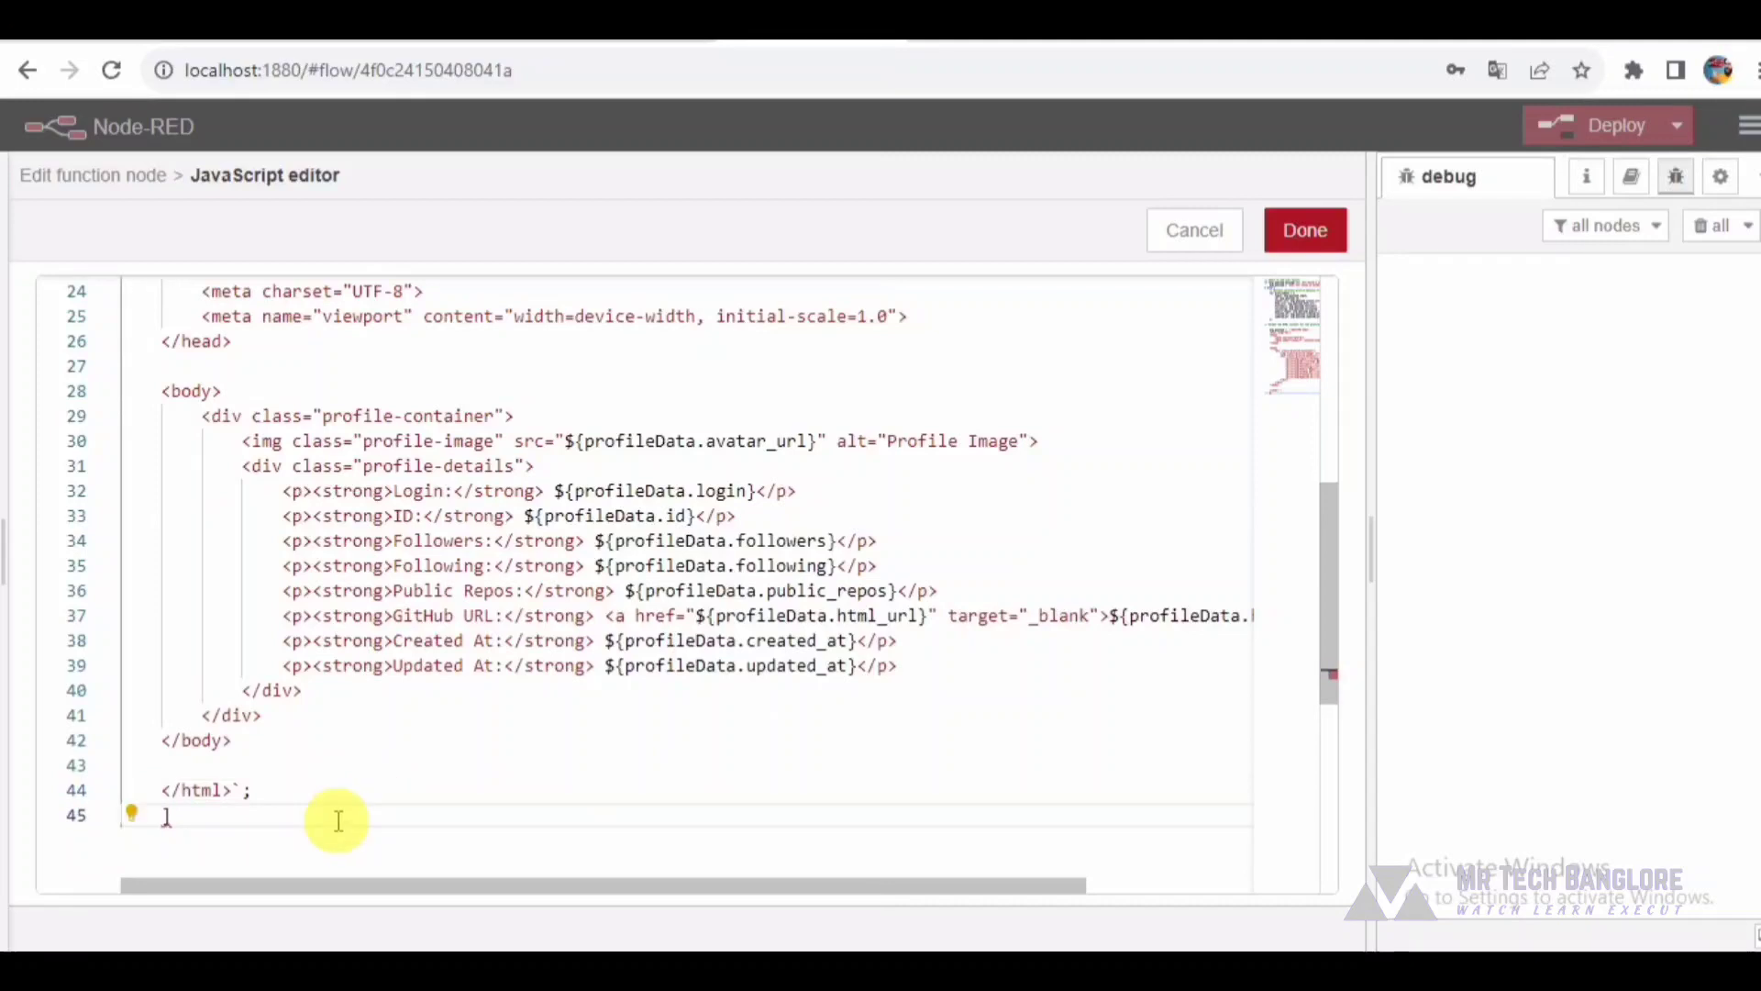
pyautogui.press('BackSpace')
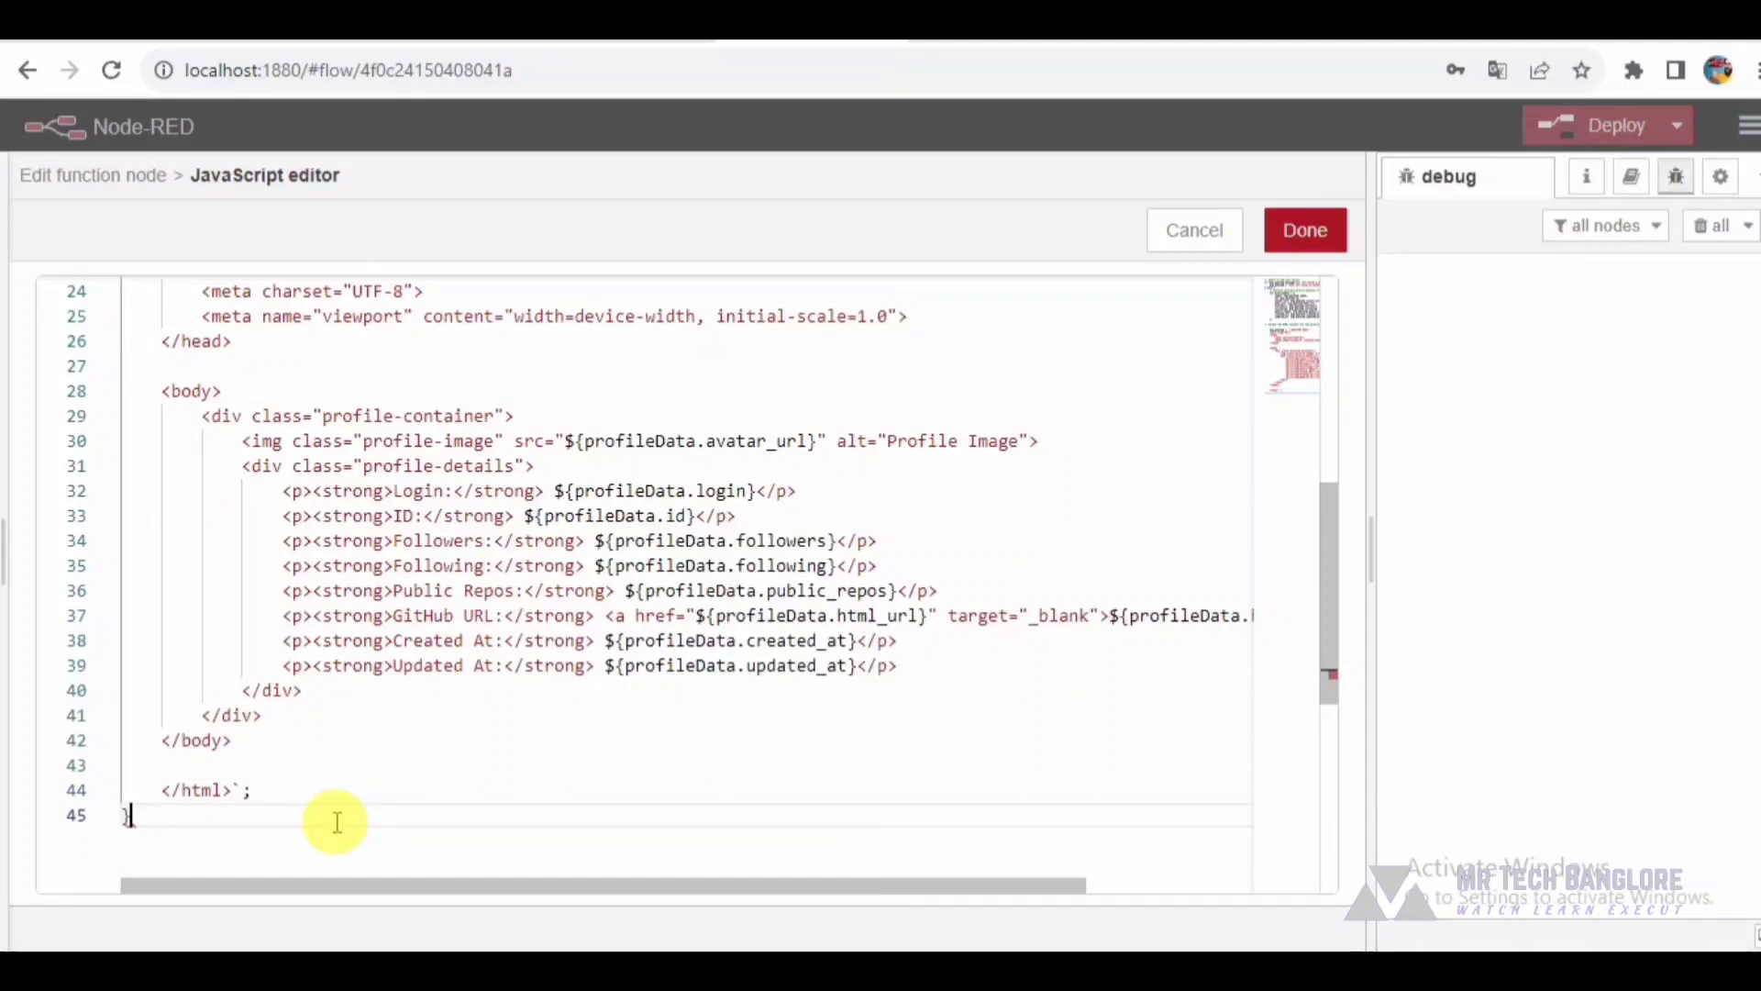
pyautogui.write('}')
pyautogui.scroll(2, 303, 688)
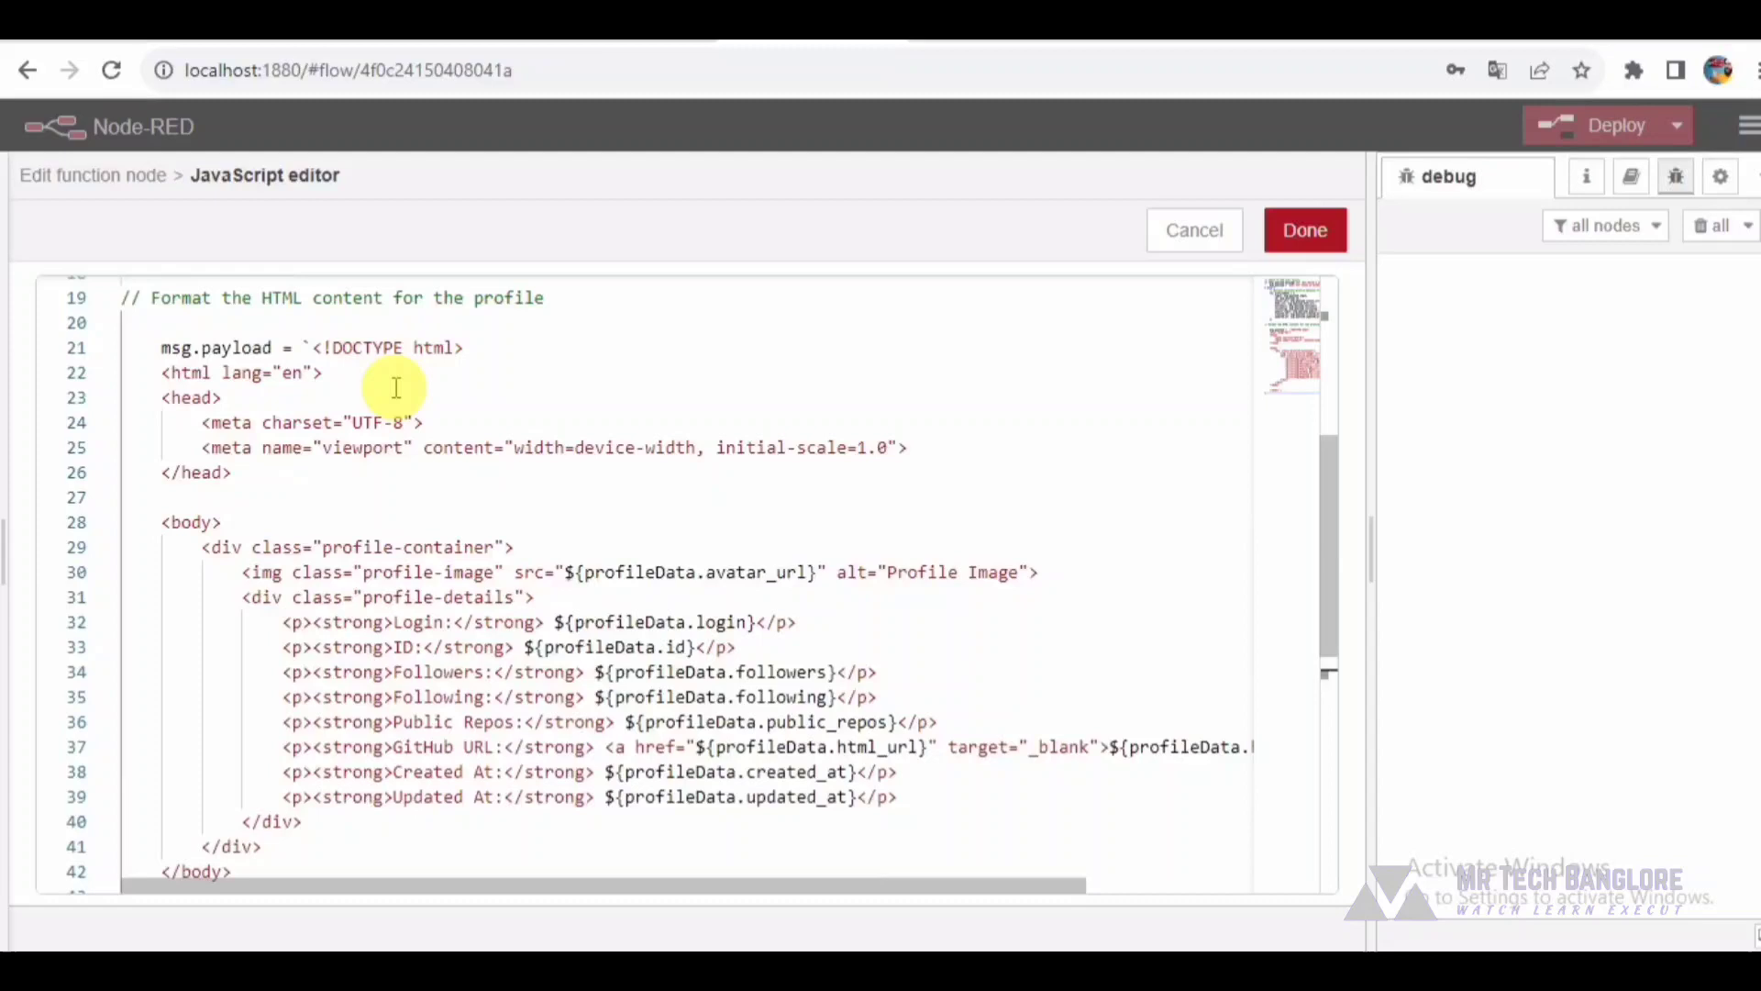
pyautogui.scroll(2, 373, 395)
pyautogui.scroll(2, 373, 395)
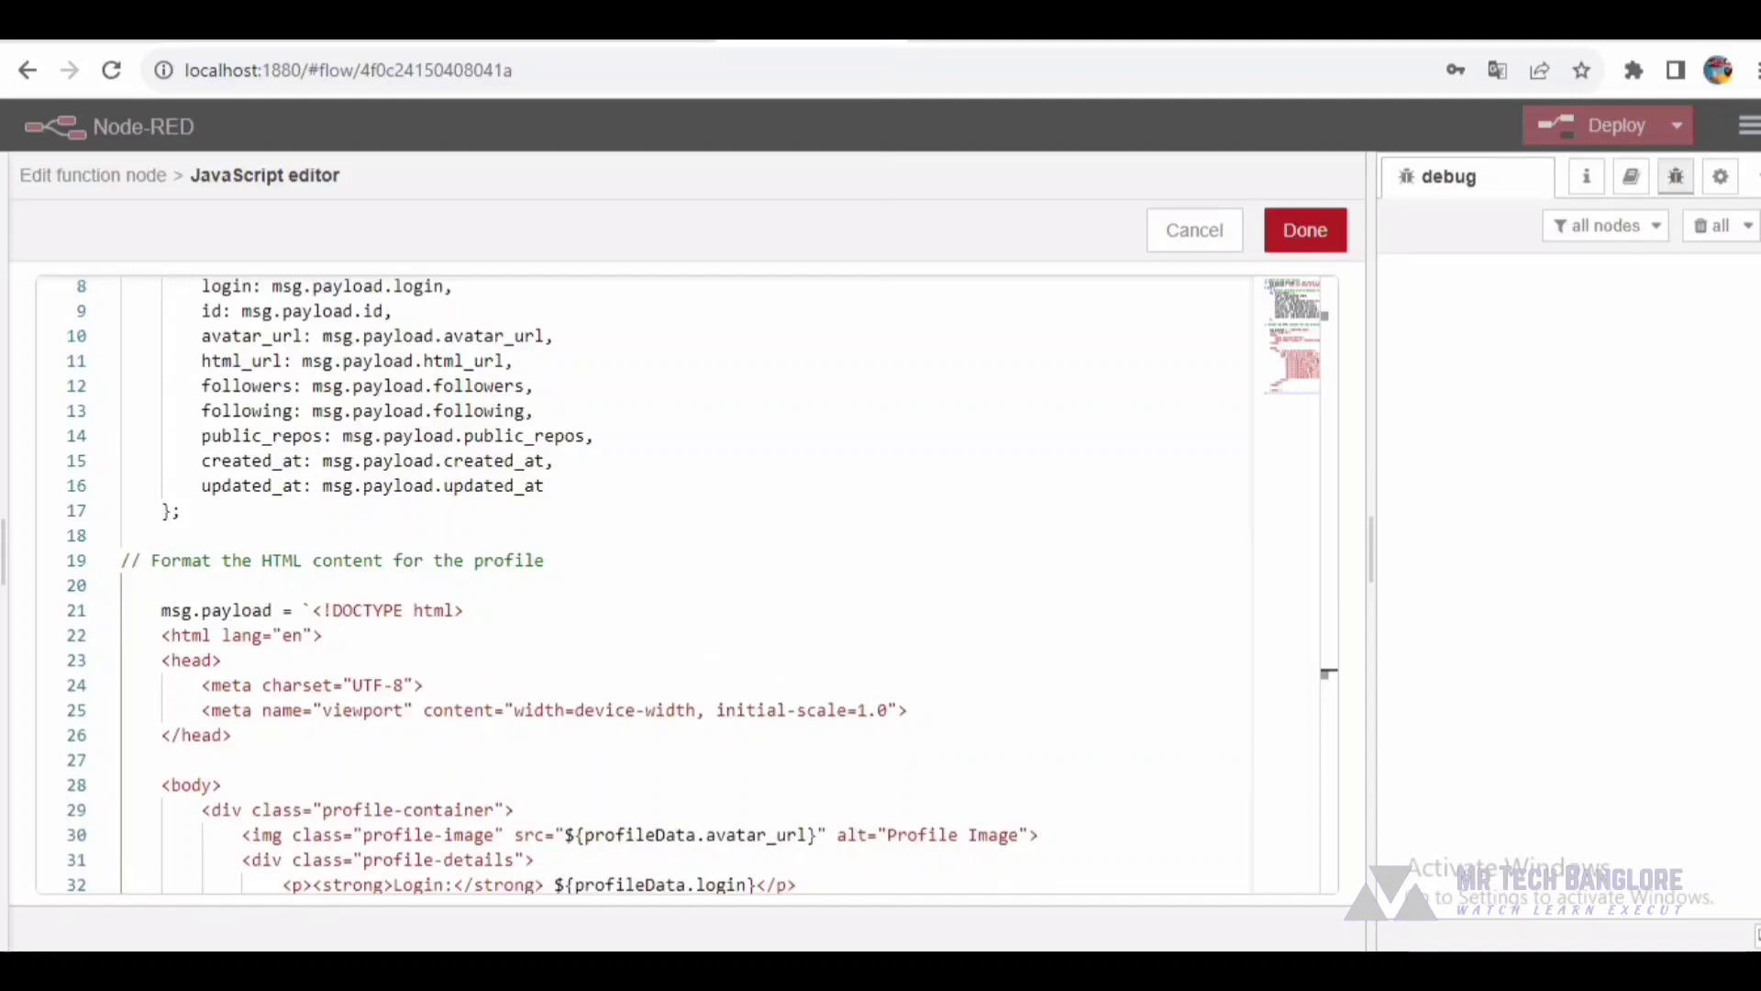
pyautogui.scroll(-2, 795, 625)
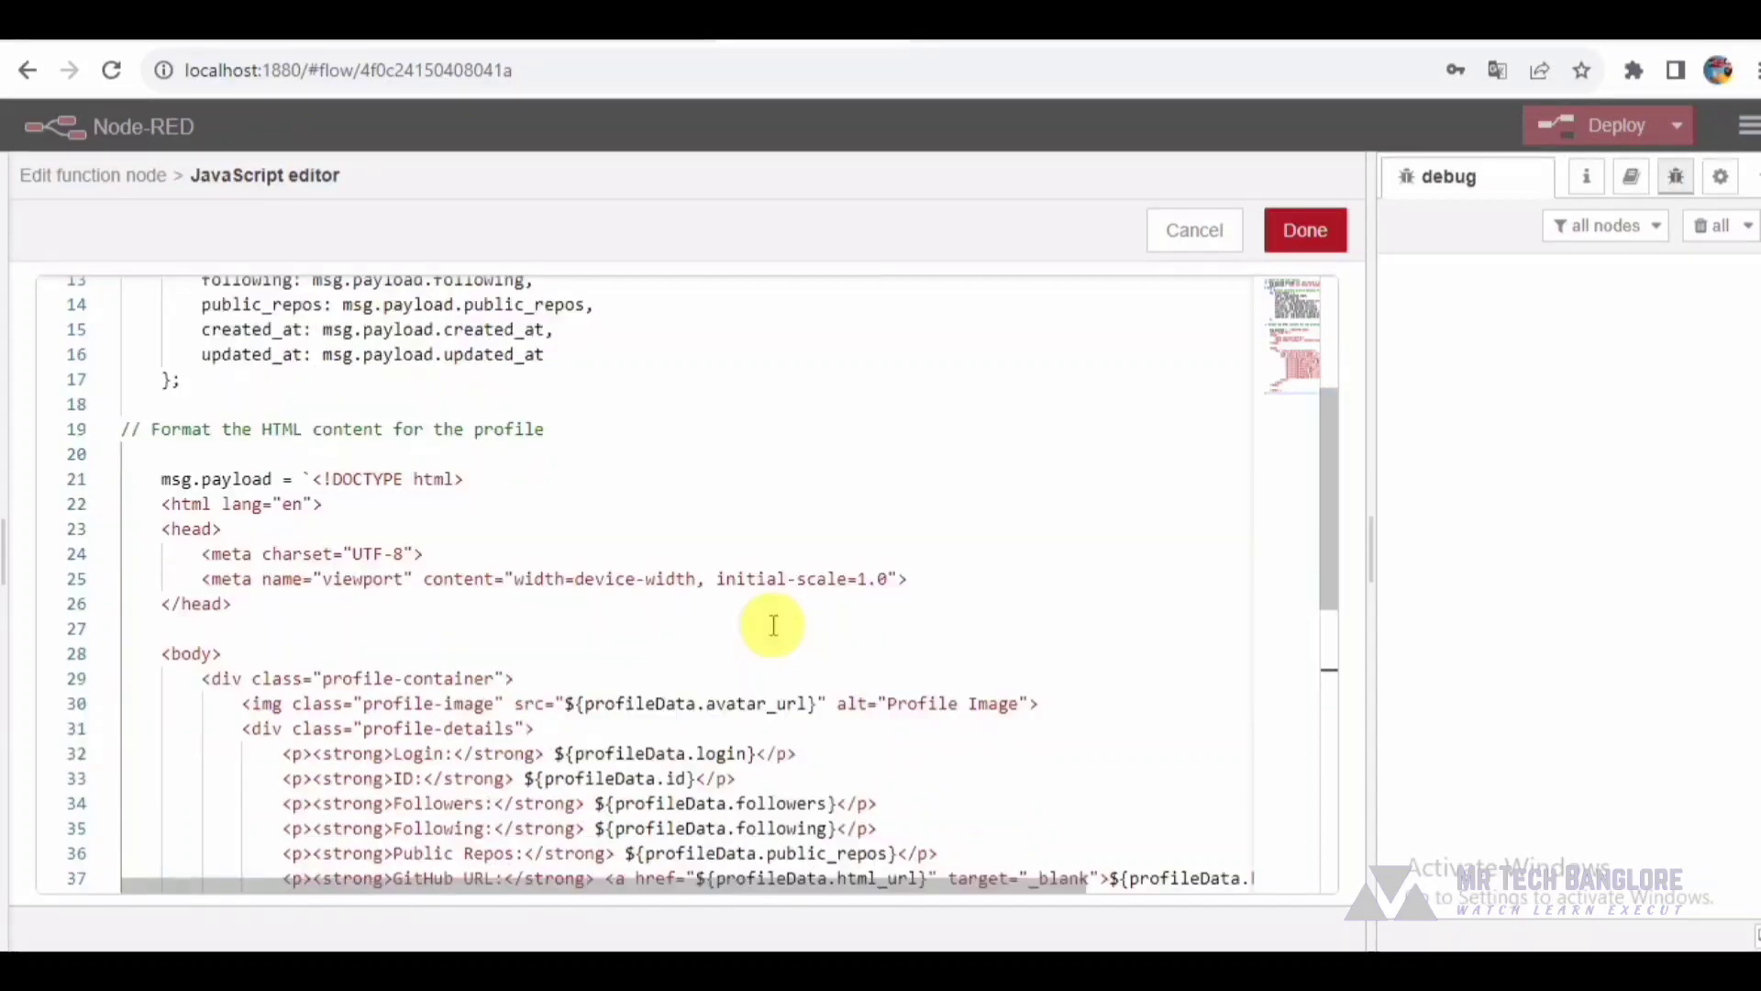
pyautogui.scroll(-3, 774, 620)
pyautogui.scroll(-3, 766, 630)
pyautogui.scroll(2, 455, 720)
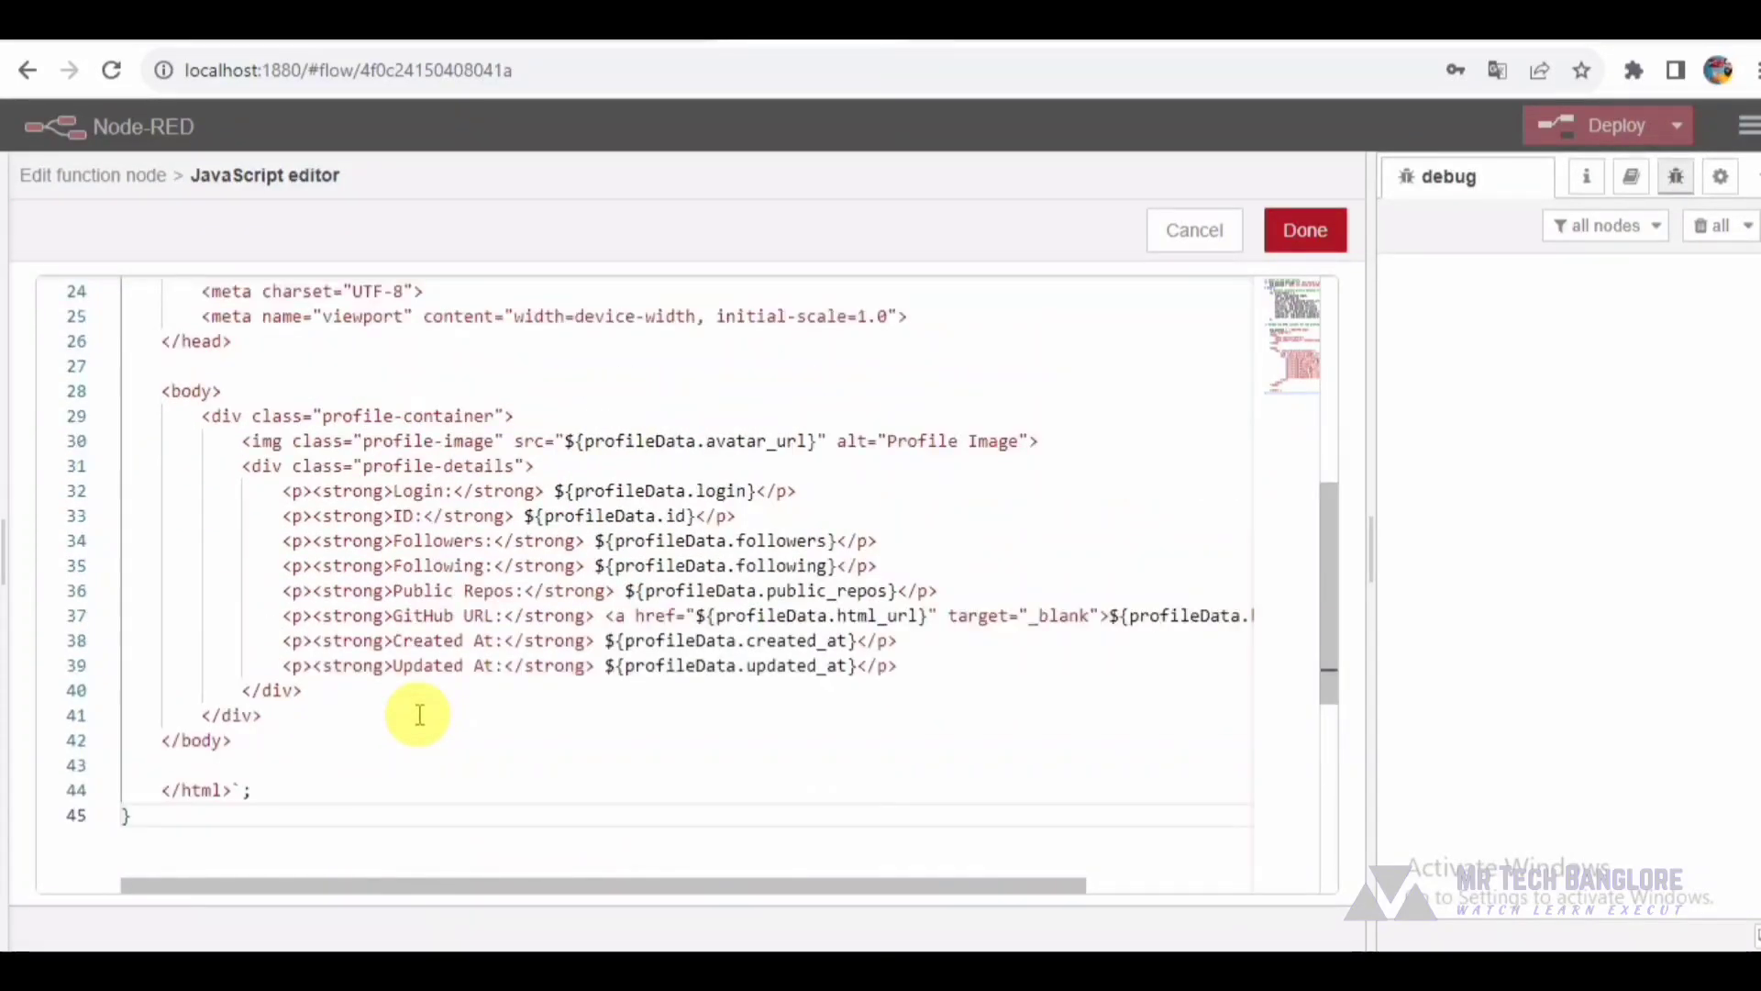
pyautogui.scroll(2, 414, 715)
pyautogui.scroll(2, 420, 712)
pyautogui.scroll(2, 417, 713)
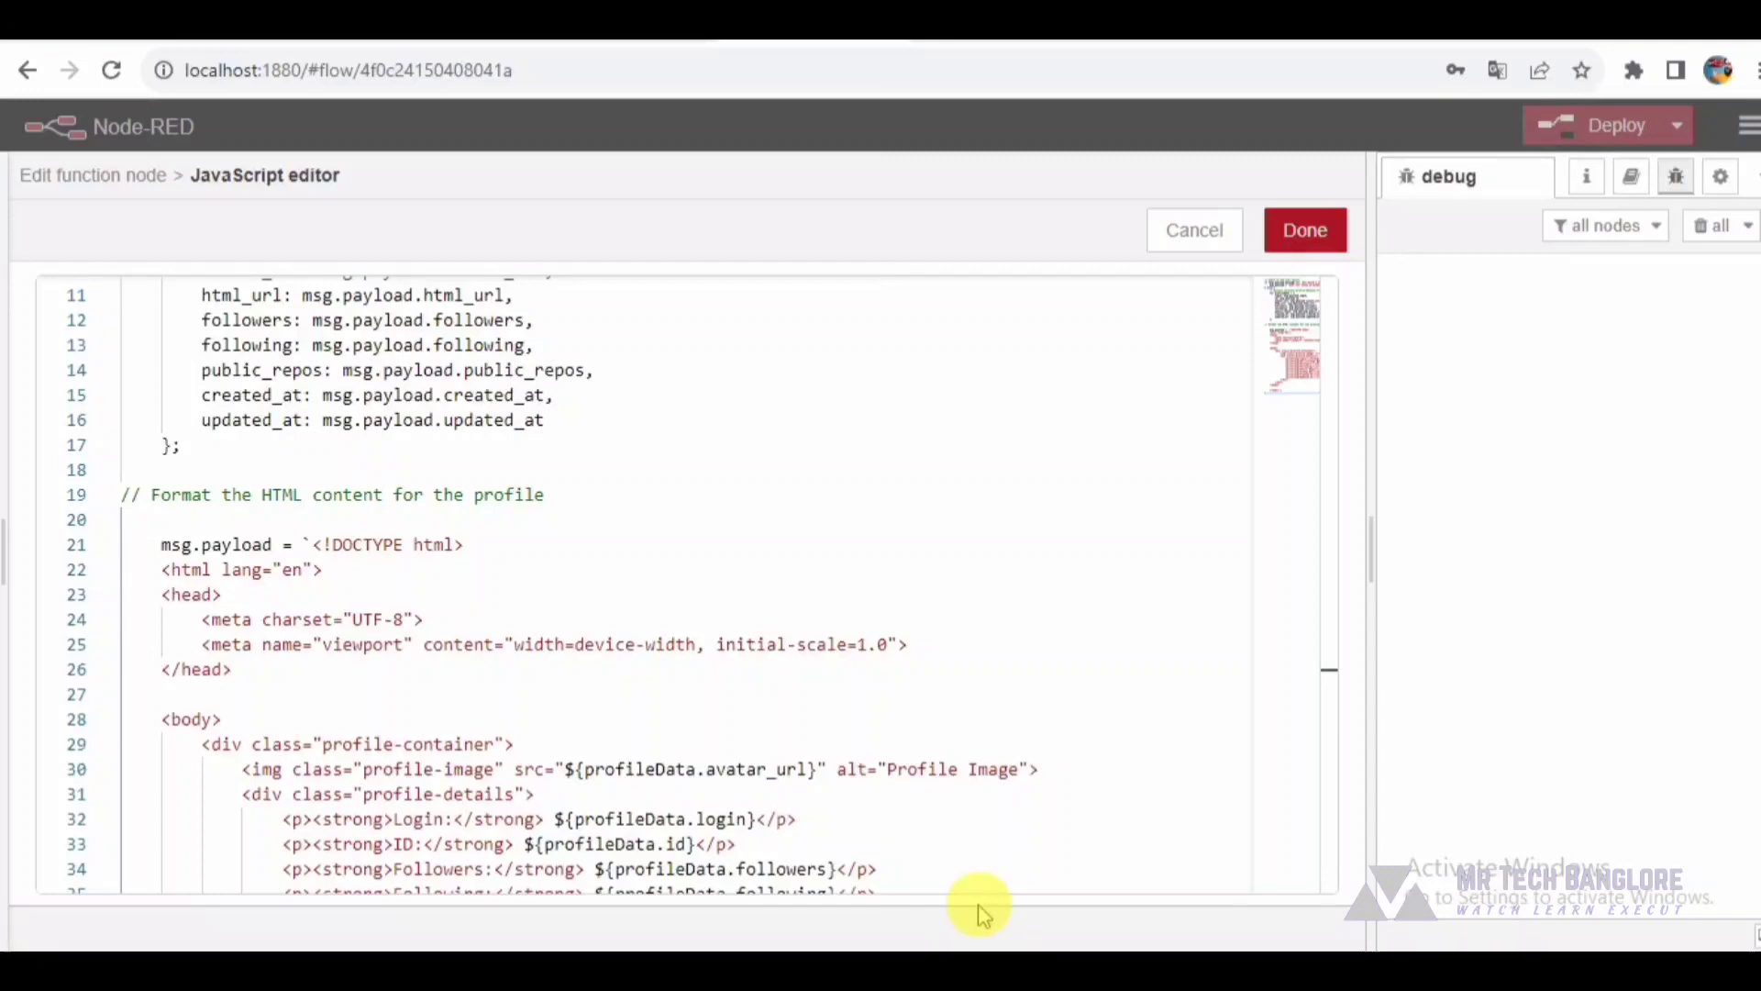
pyautogui.scroll(3, 445, 680)
pyautogui.scroll(-3, 987, 636)
# Insert the CSS style block for body, profile container, image and details after the viewport meta line.
pyautogui.click(987, 637)
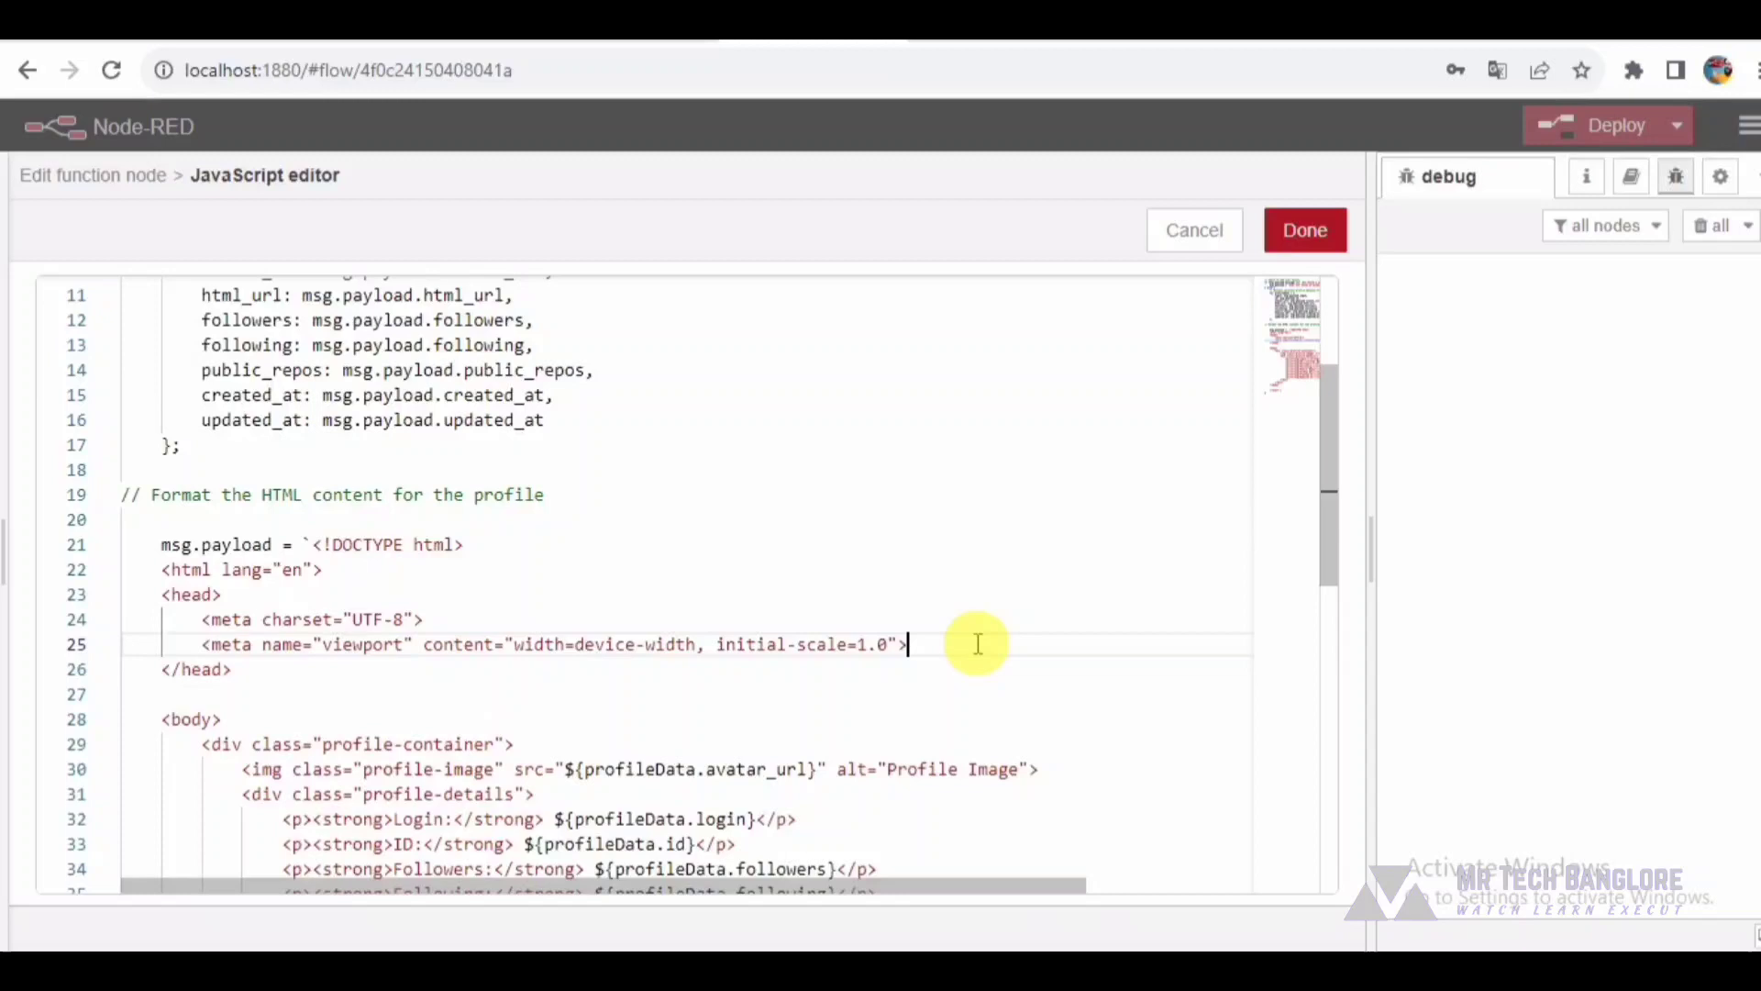
pyautogui.press('Return')
pyautogui.hotkey('ctrl', 'v')
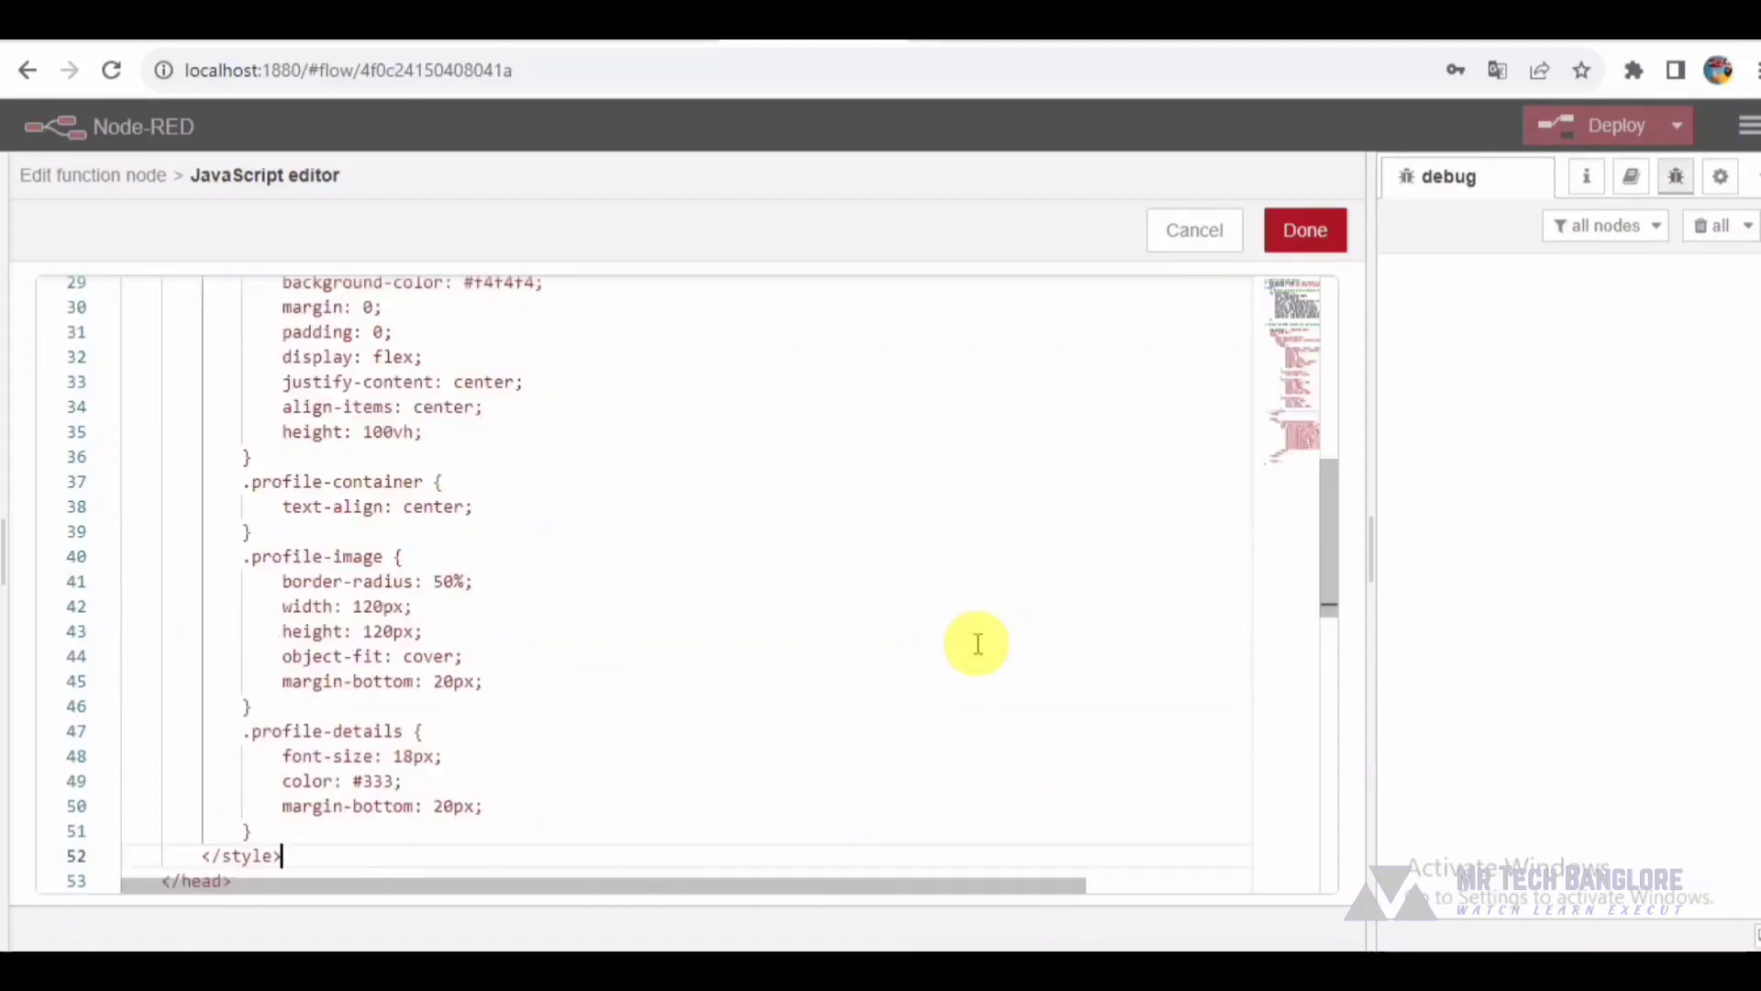
pyautogui.scroll(-4, 976, 641)
pyautogui.scroll(-3, 818, 615)
pyautogui.scroll(2, 717, 634)
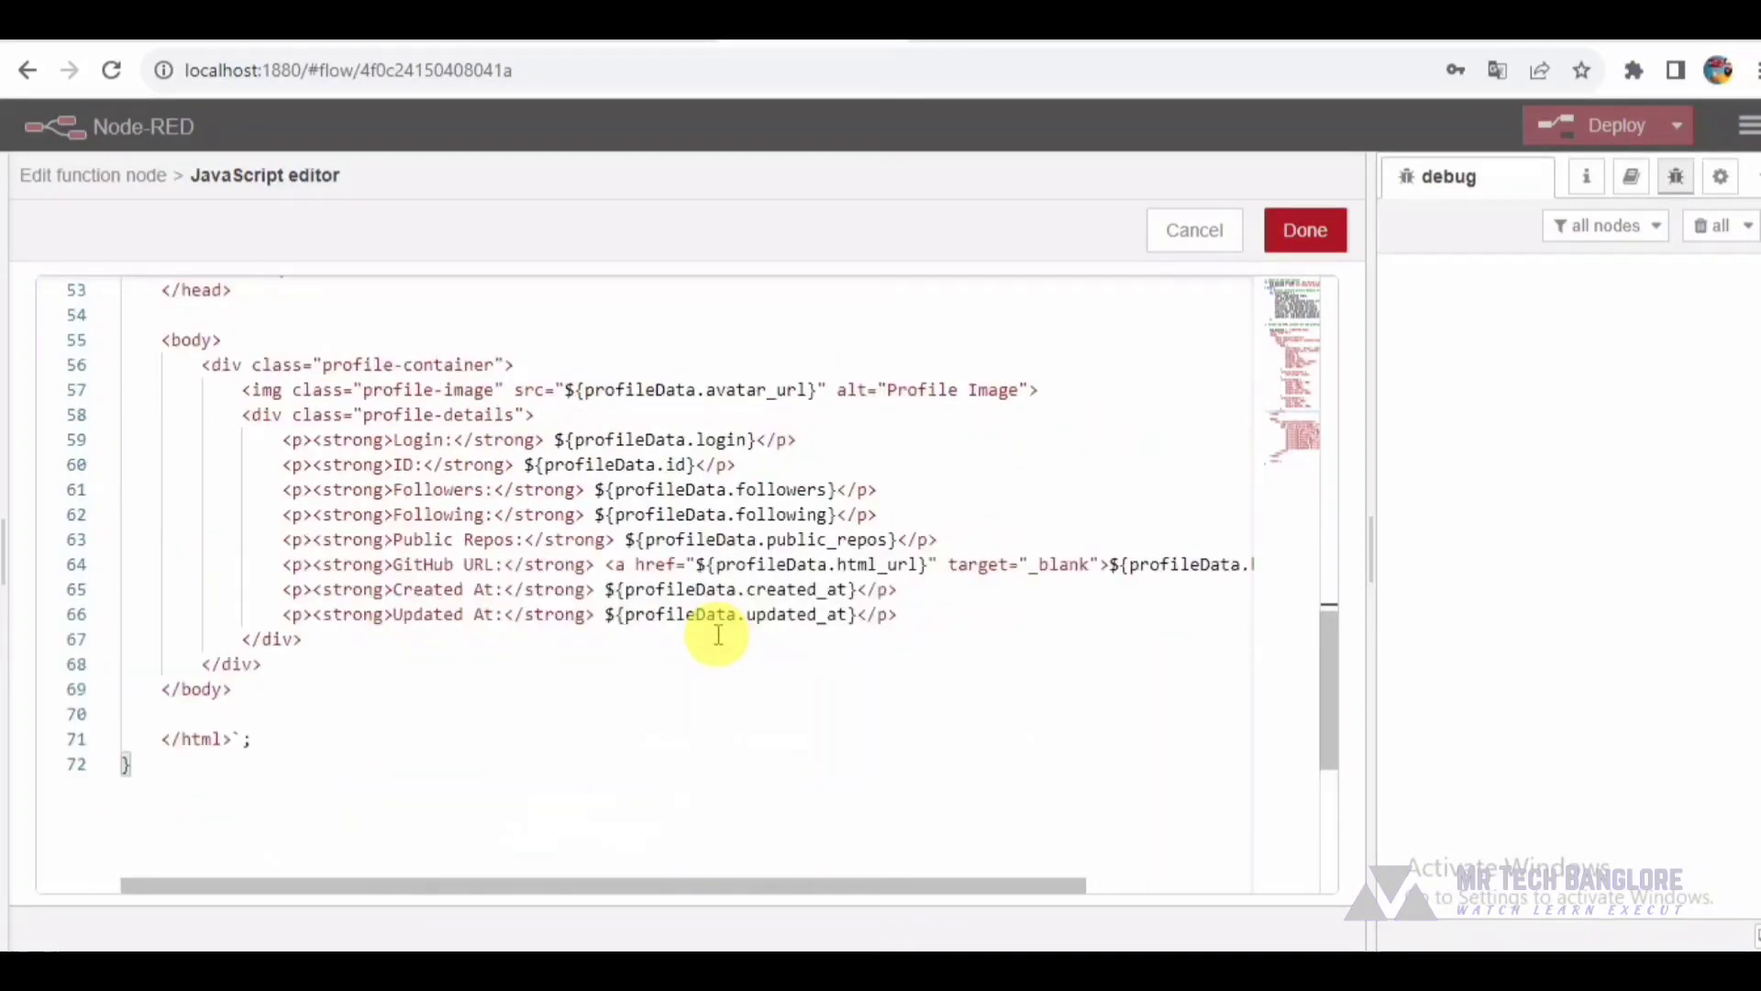
pyautogui.scroll(2, 716, 634)
pyautogui.scroll(5, 717, 635)
pyautogui.scroll(3, 718, 634)
pyautogui.scroll(2, 717, 635)
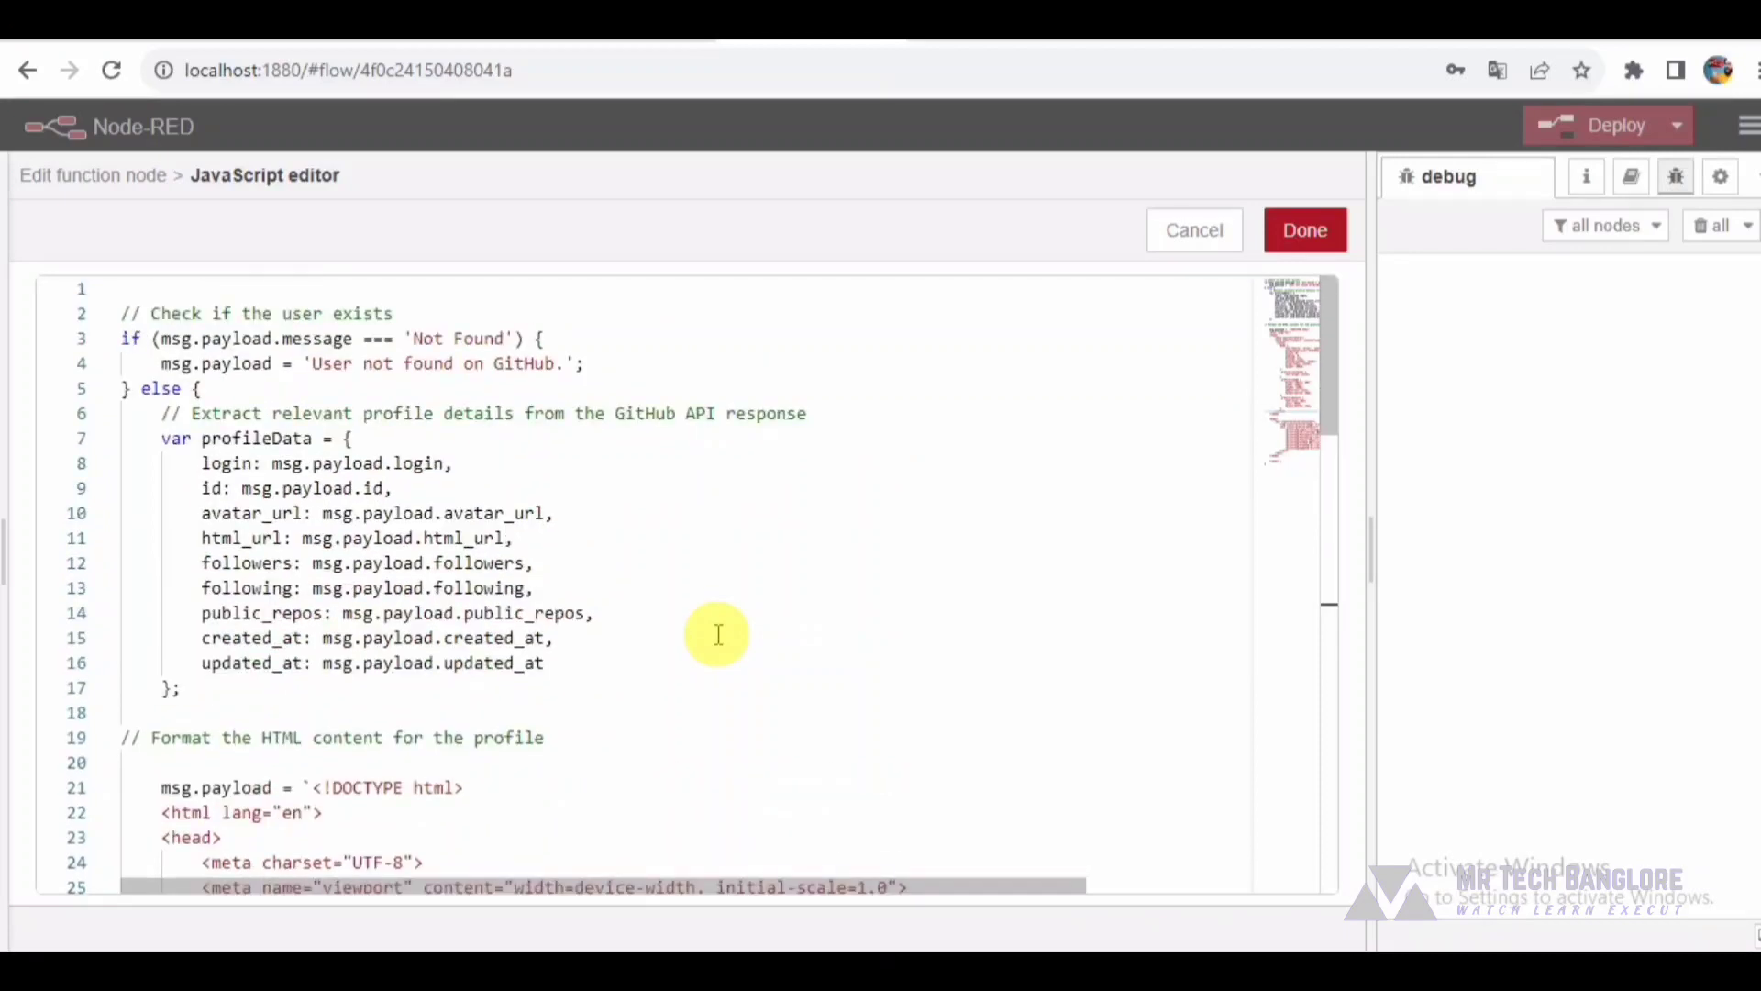
pyautogui.scroll(-2, 727, 591)
pyautogui.scroll(-2, 727, 590)
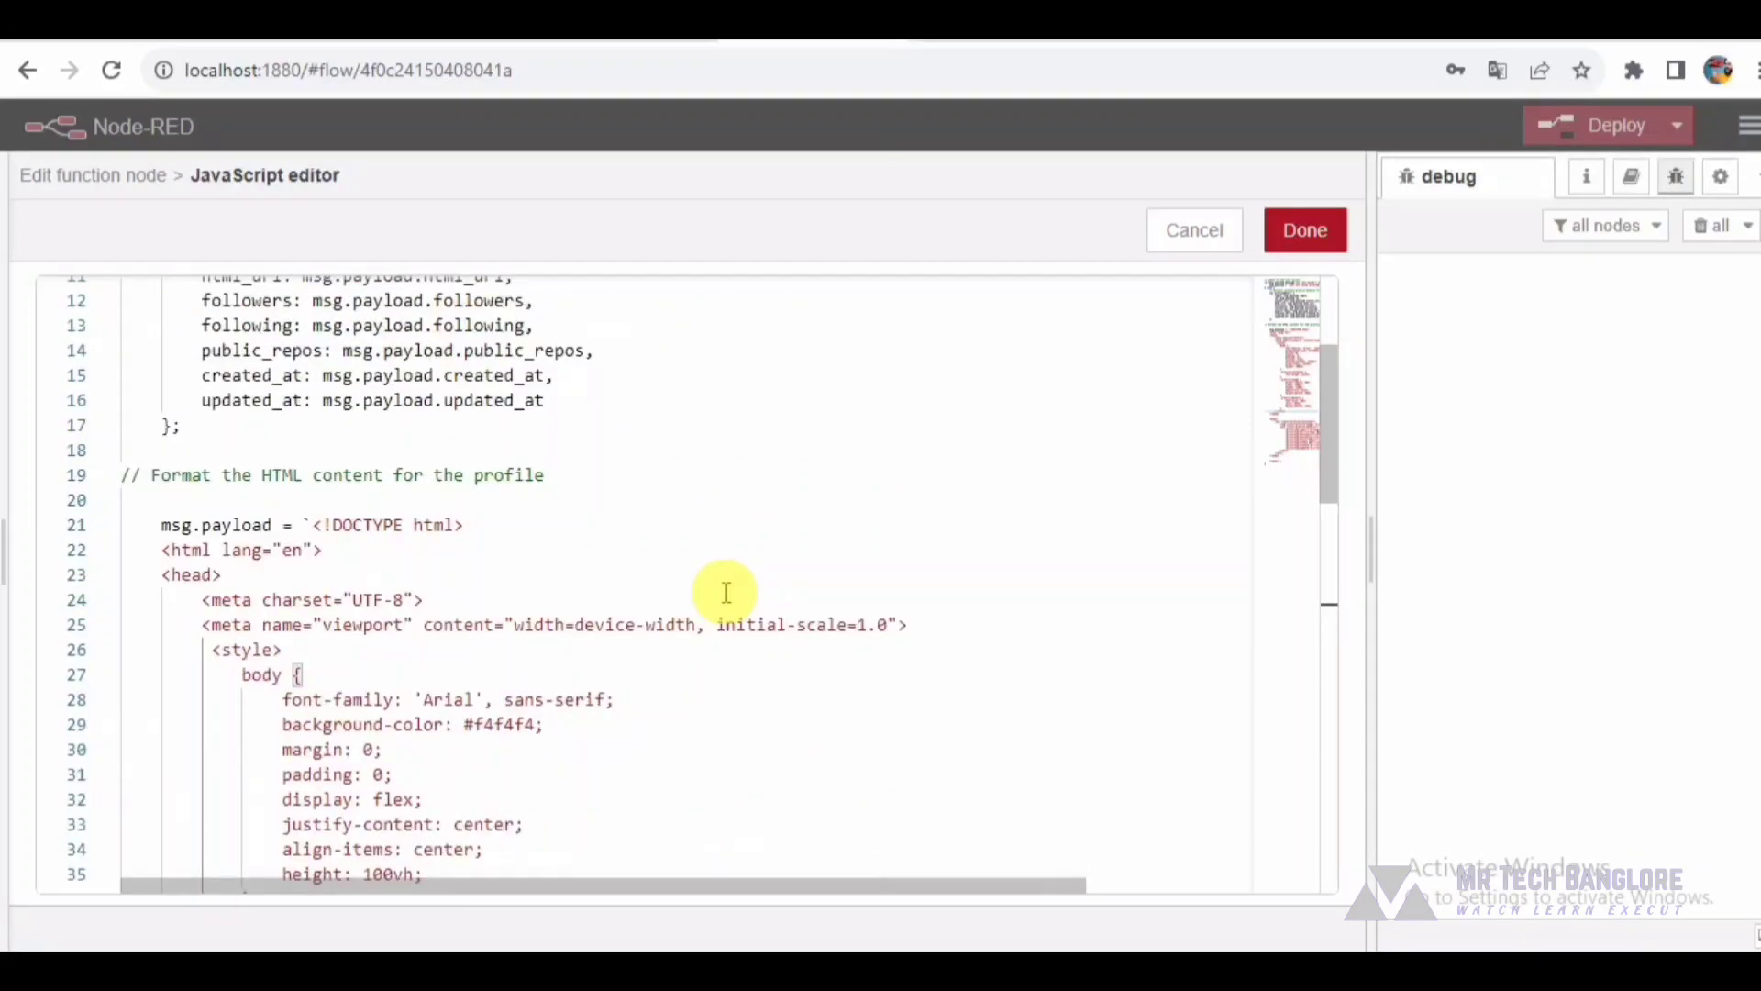
pyautogui.scroll(-1, 726, 591)
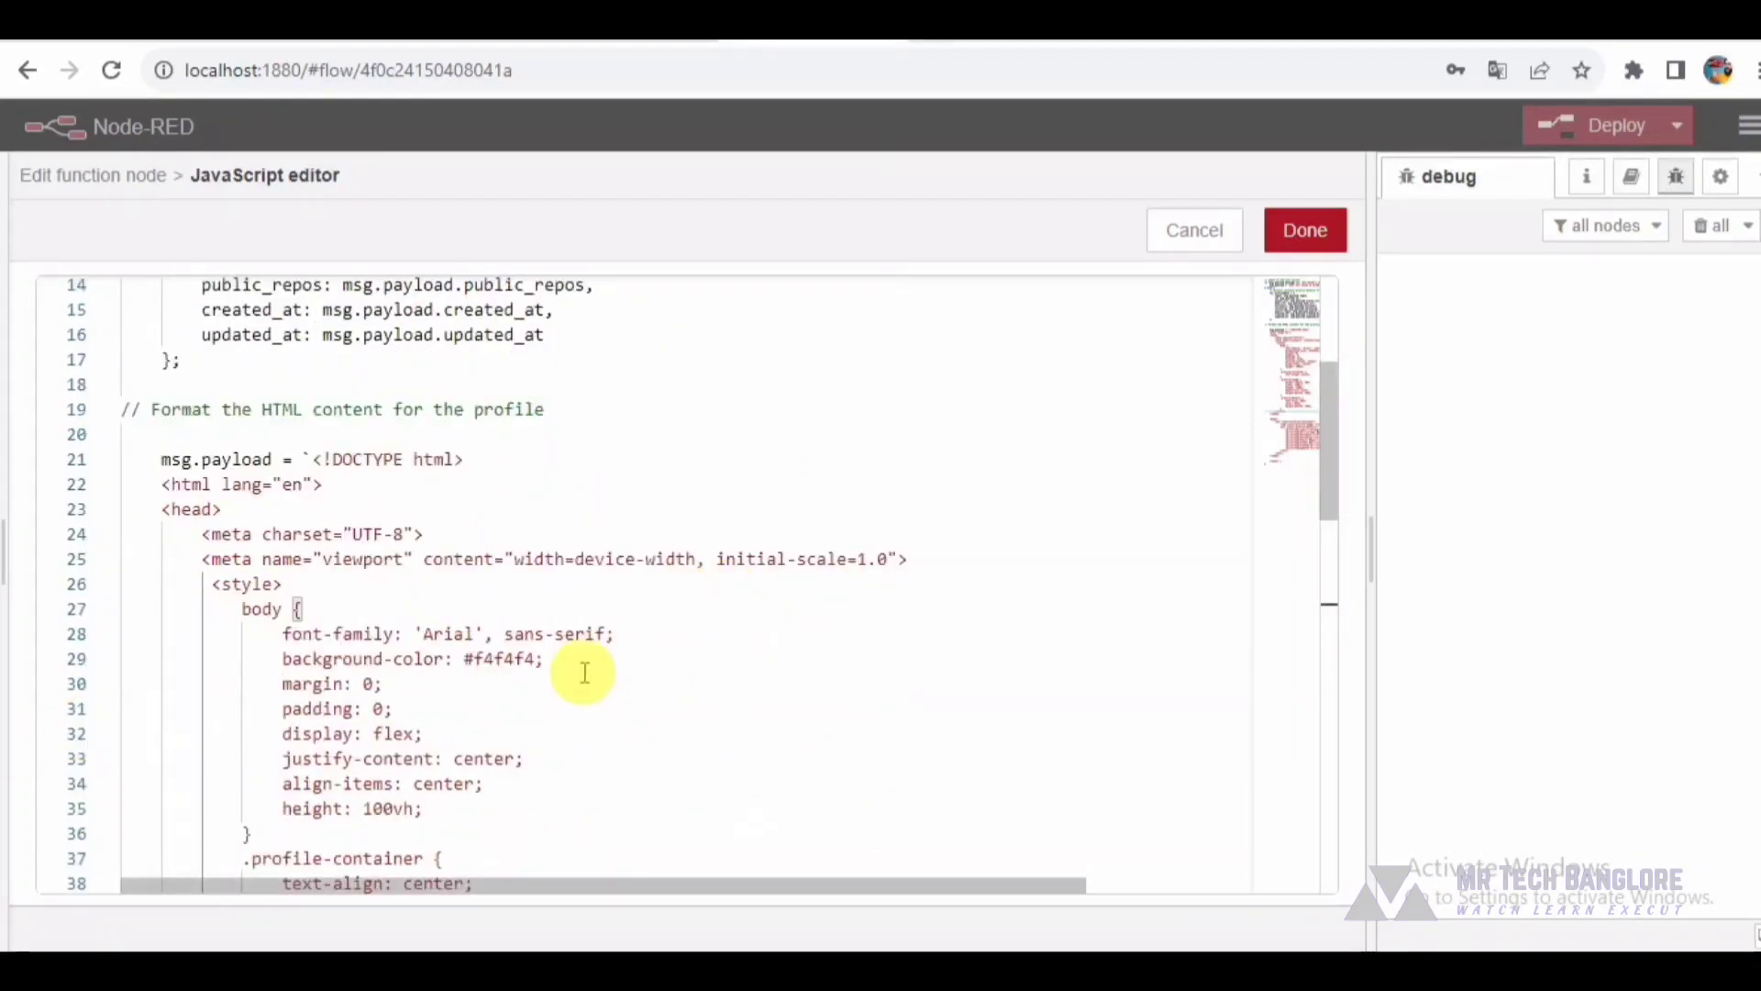
pyautogui.scroll(-3, 540, 634)
pyautogui.scroll(-3, 424, 502)
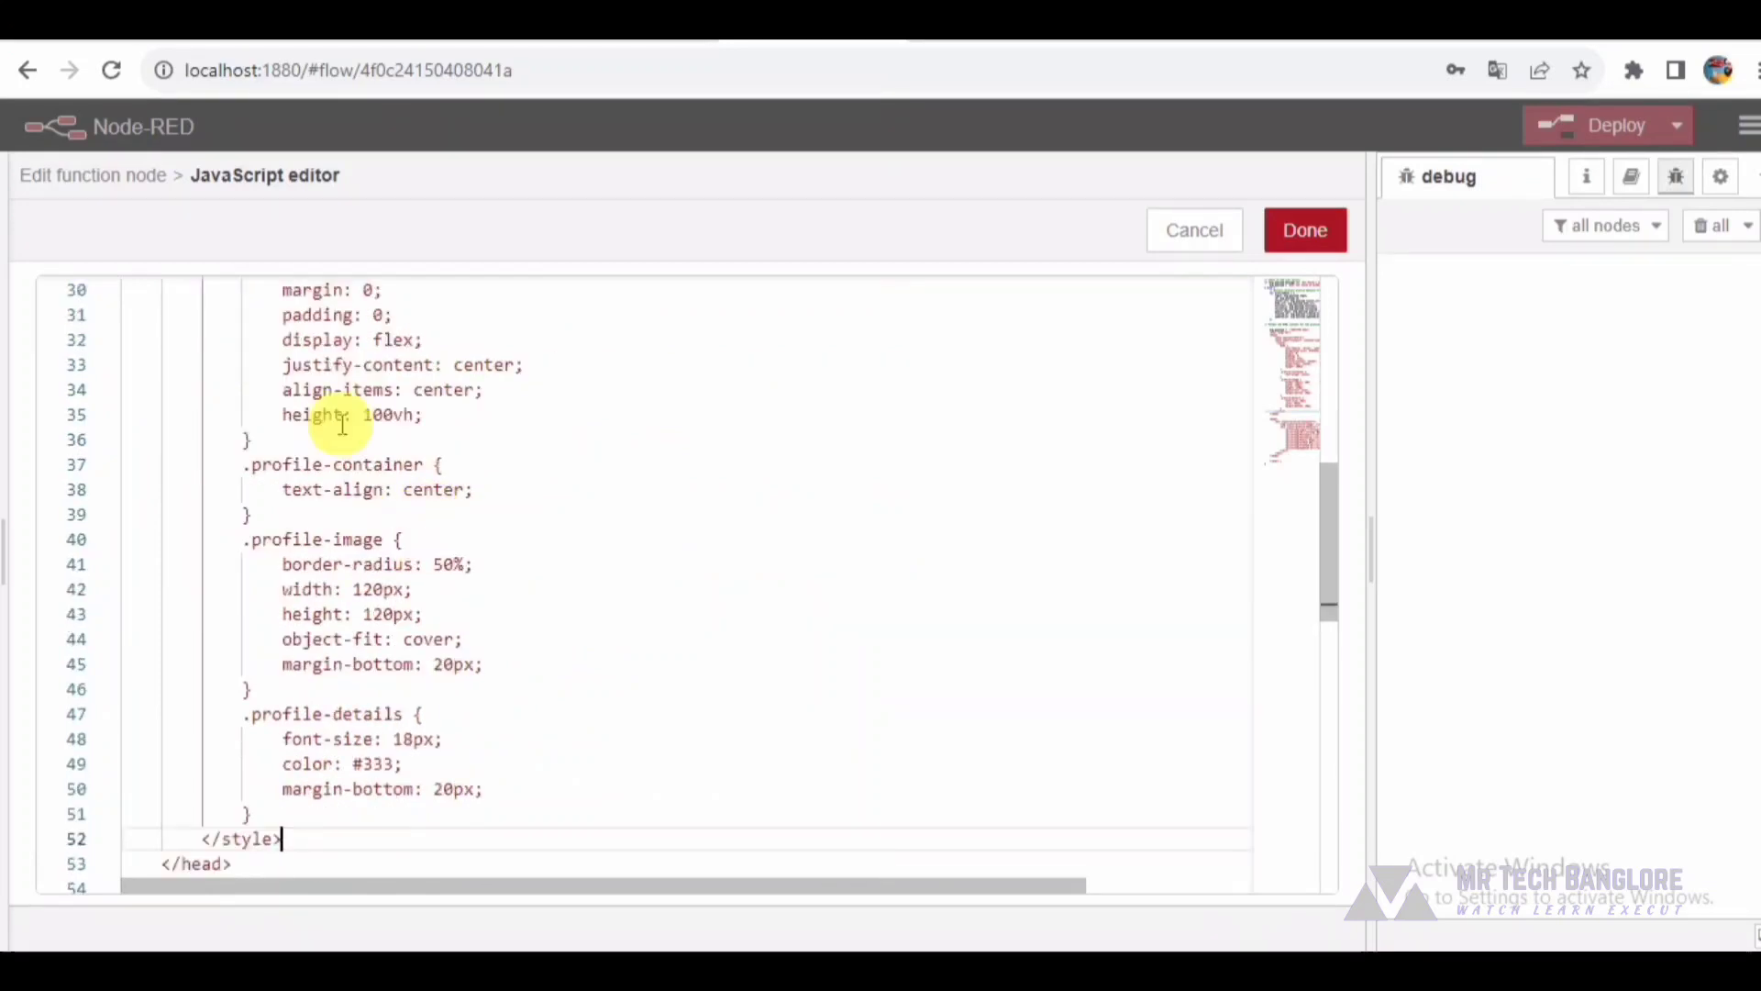
pyautogui.scroll(2, 344, 420)
pyautogui.click(297, 347)
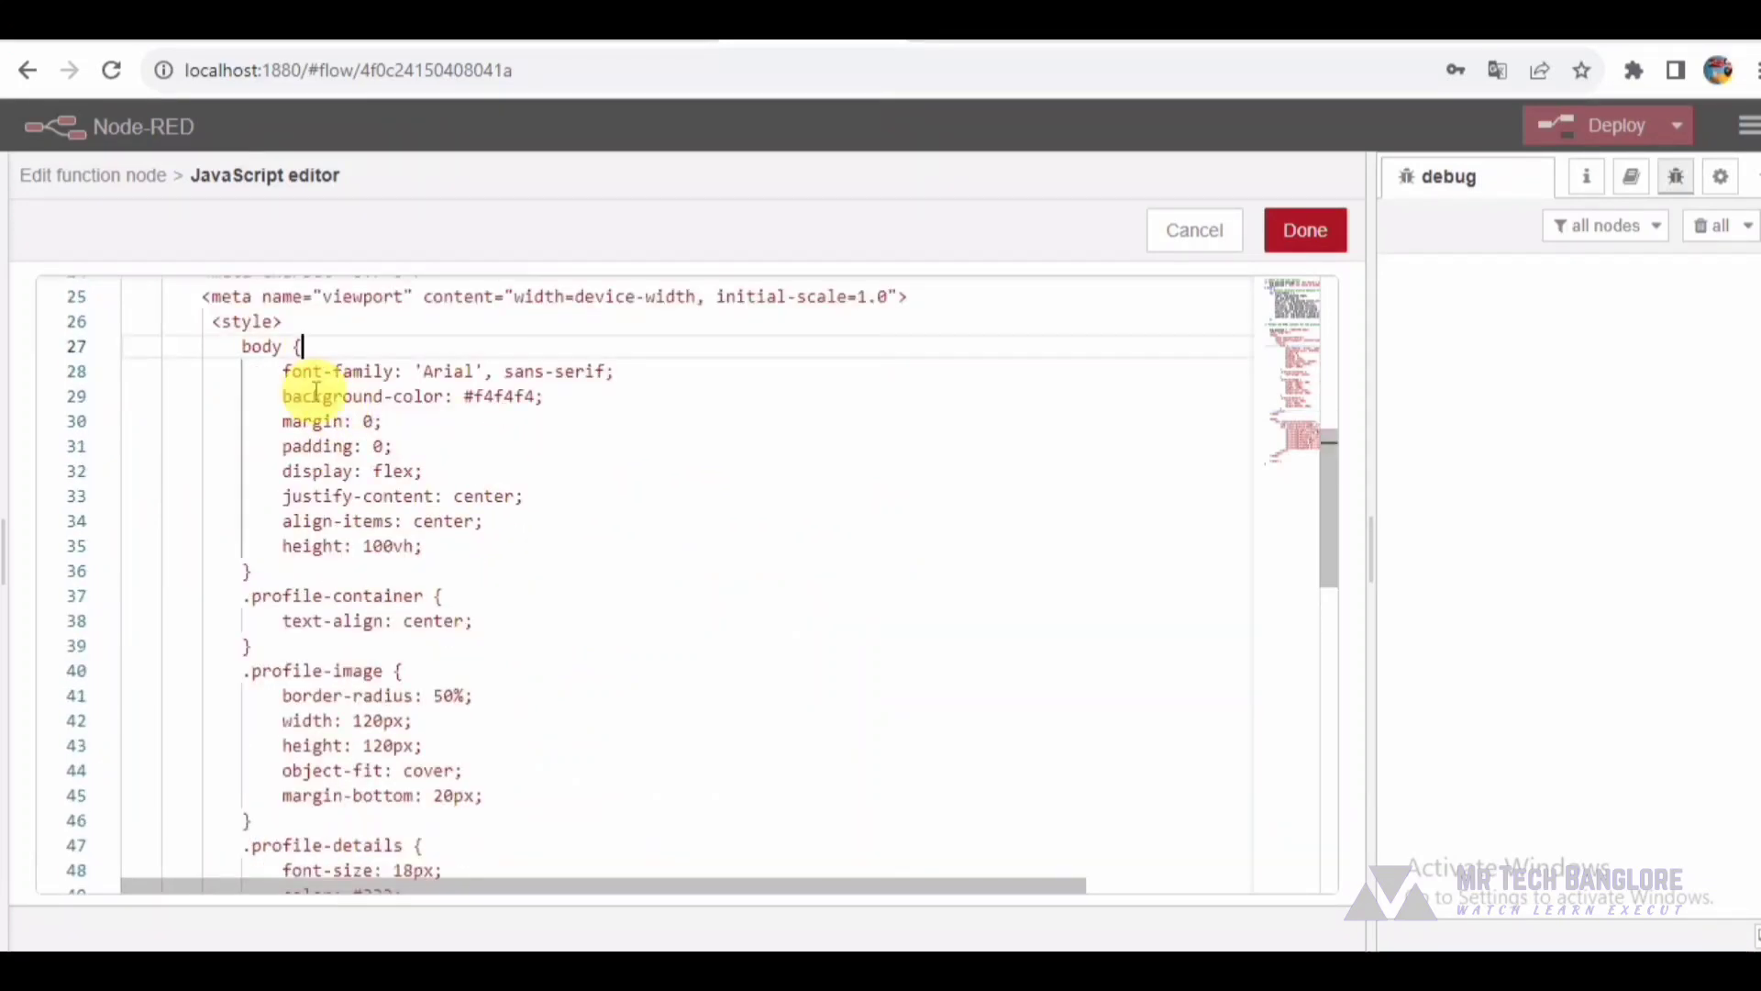
pyautogui.scroll(-2, 330, 454)
pyautogui.scroll(-1, 332, 540)
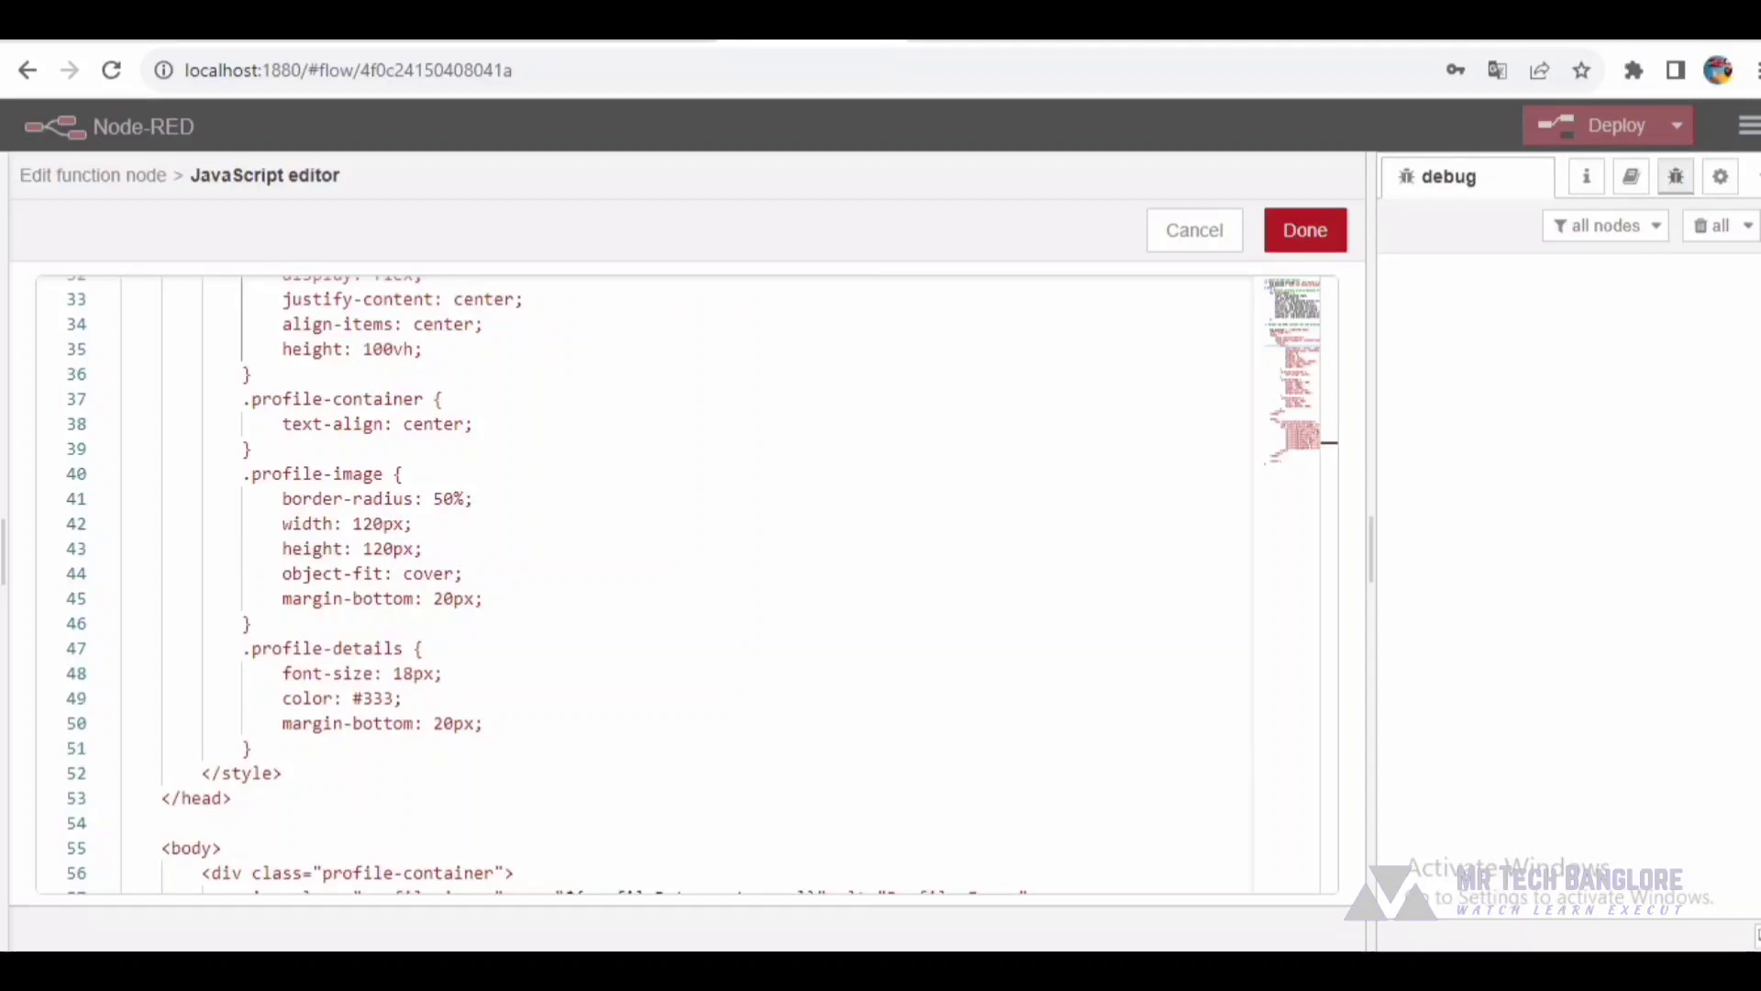
pyautogui.click(1304, 230)
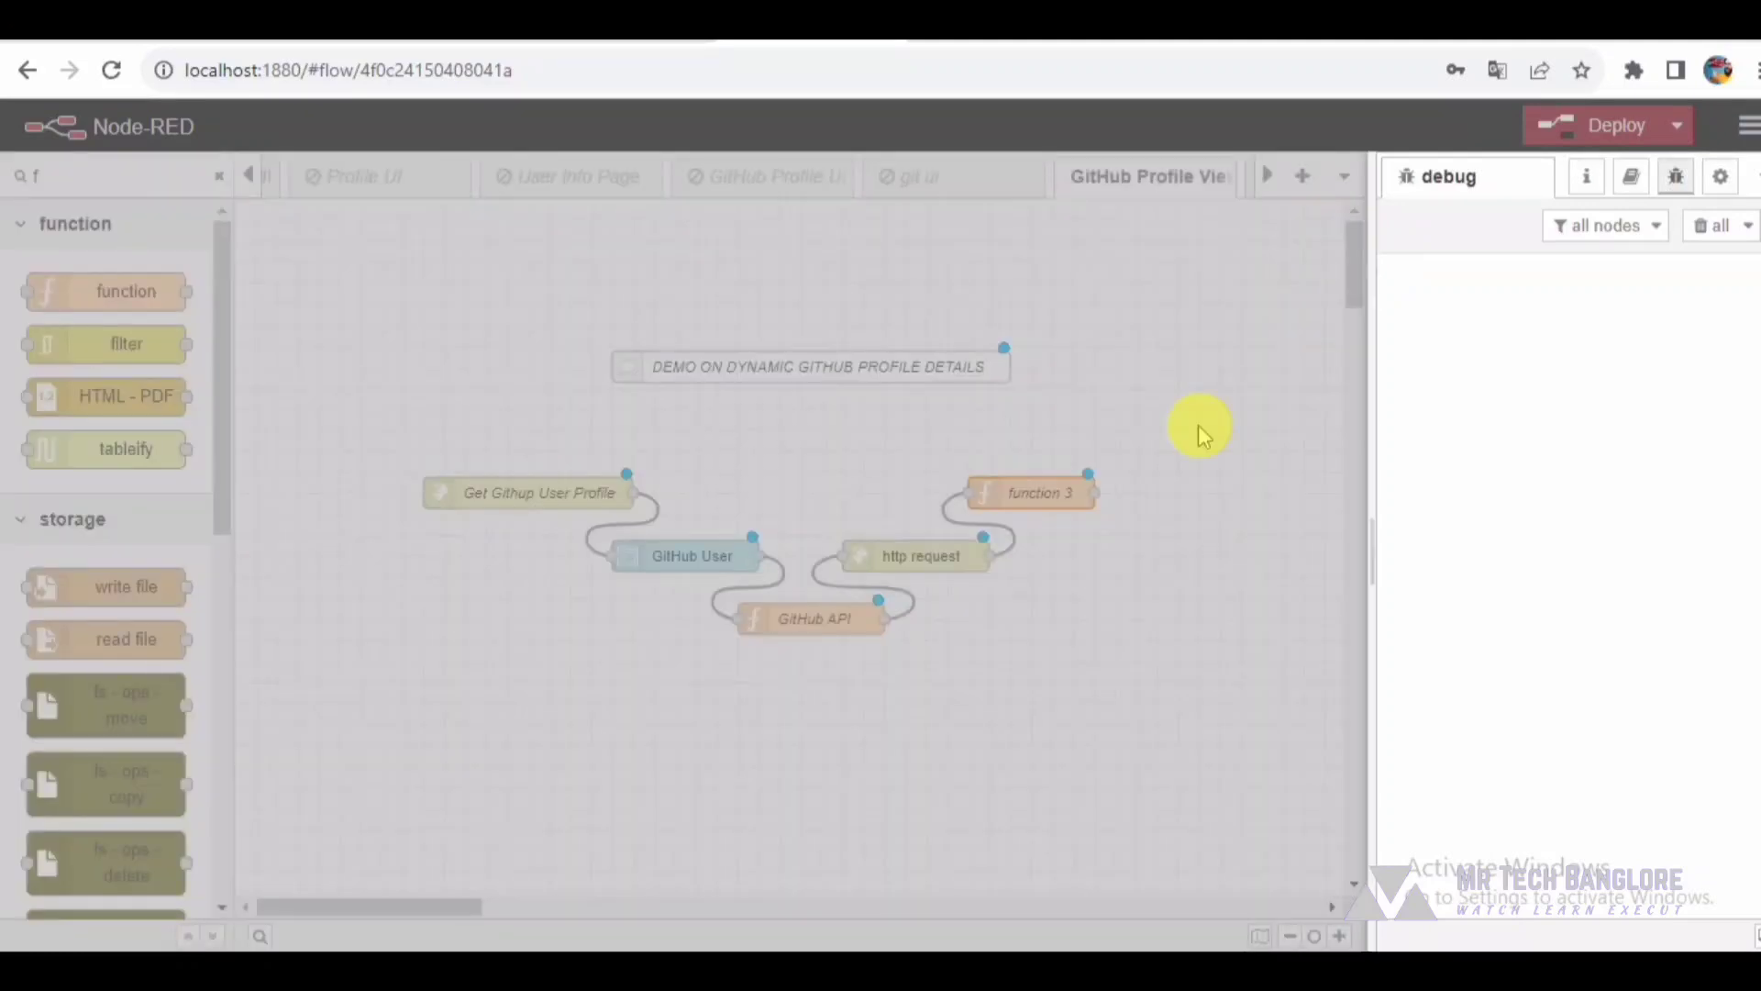
# End the Profile UI Design function with 'return msg;' and save it.
pyautogui.doubleClick(1032, 492)
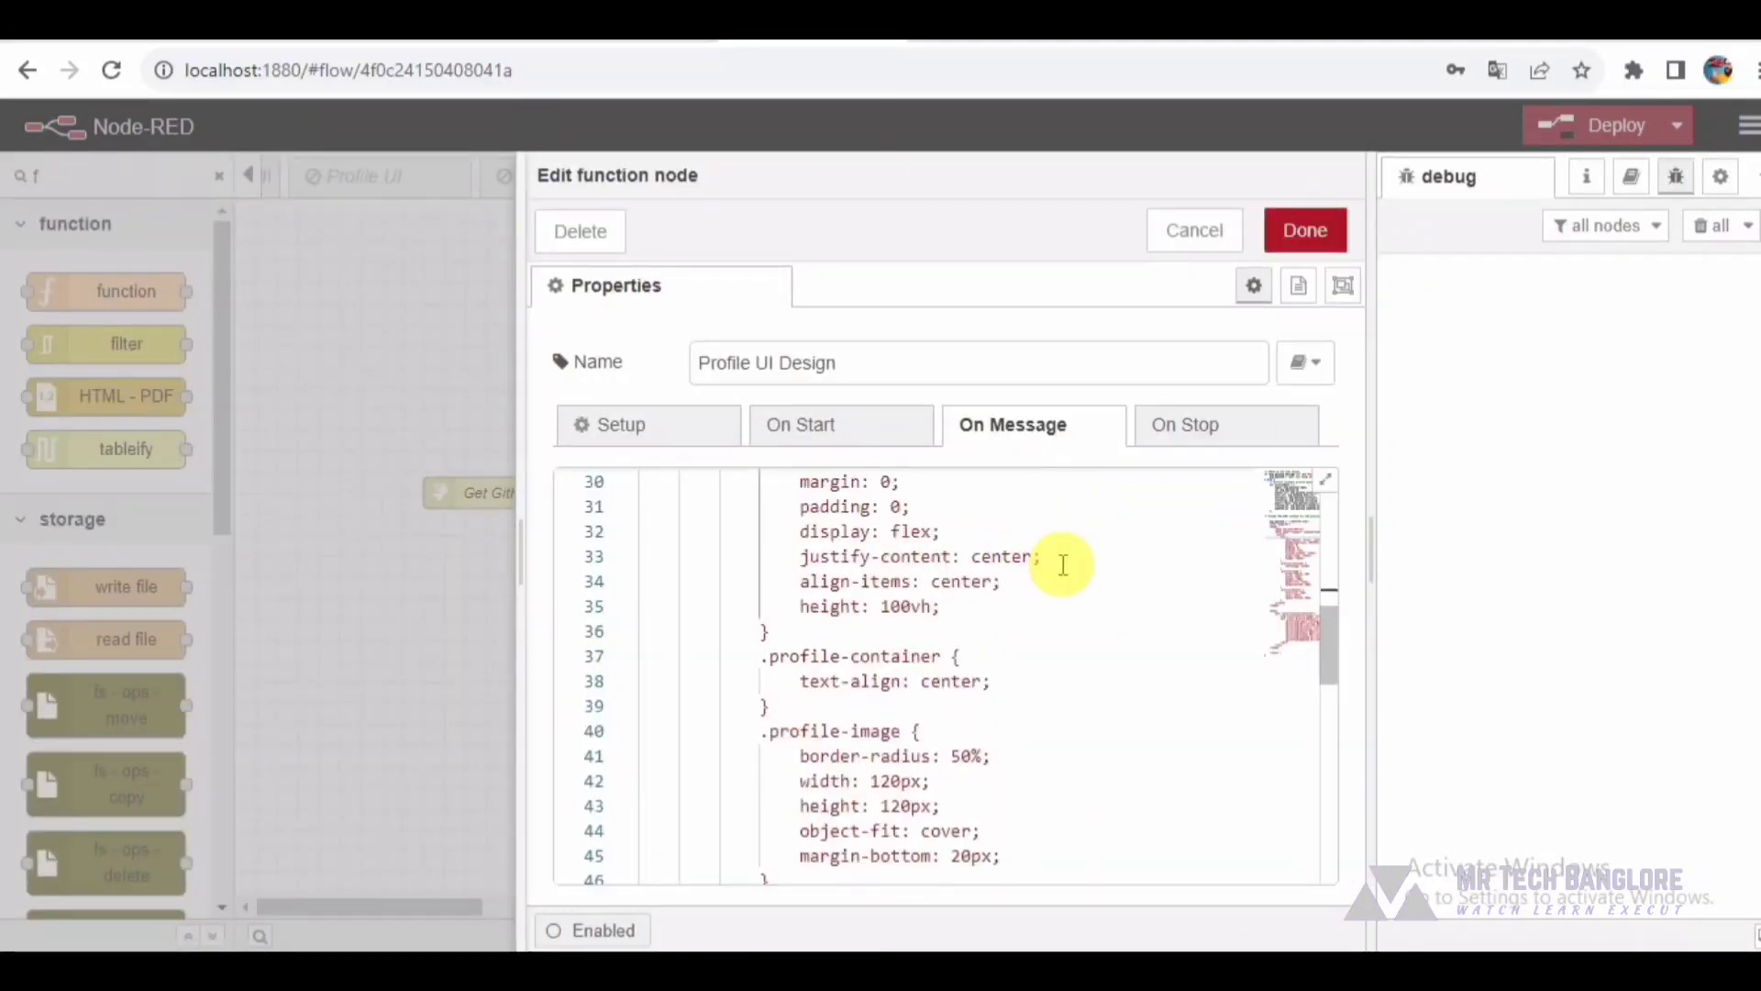
pyautogui.scroll(5, 1064, 565)
pyautogui.scroll(2, 1063, 565)
pyautogui.scroll(-5, 1064, 564)
pyautogui.scroll(-5, 1064, 565)
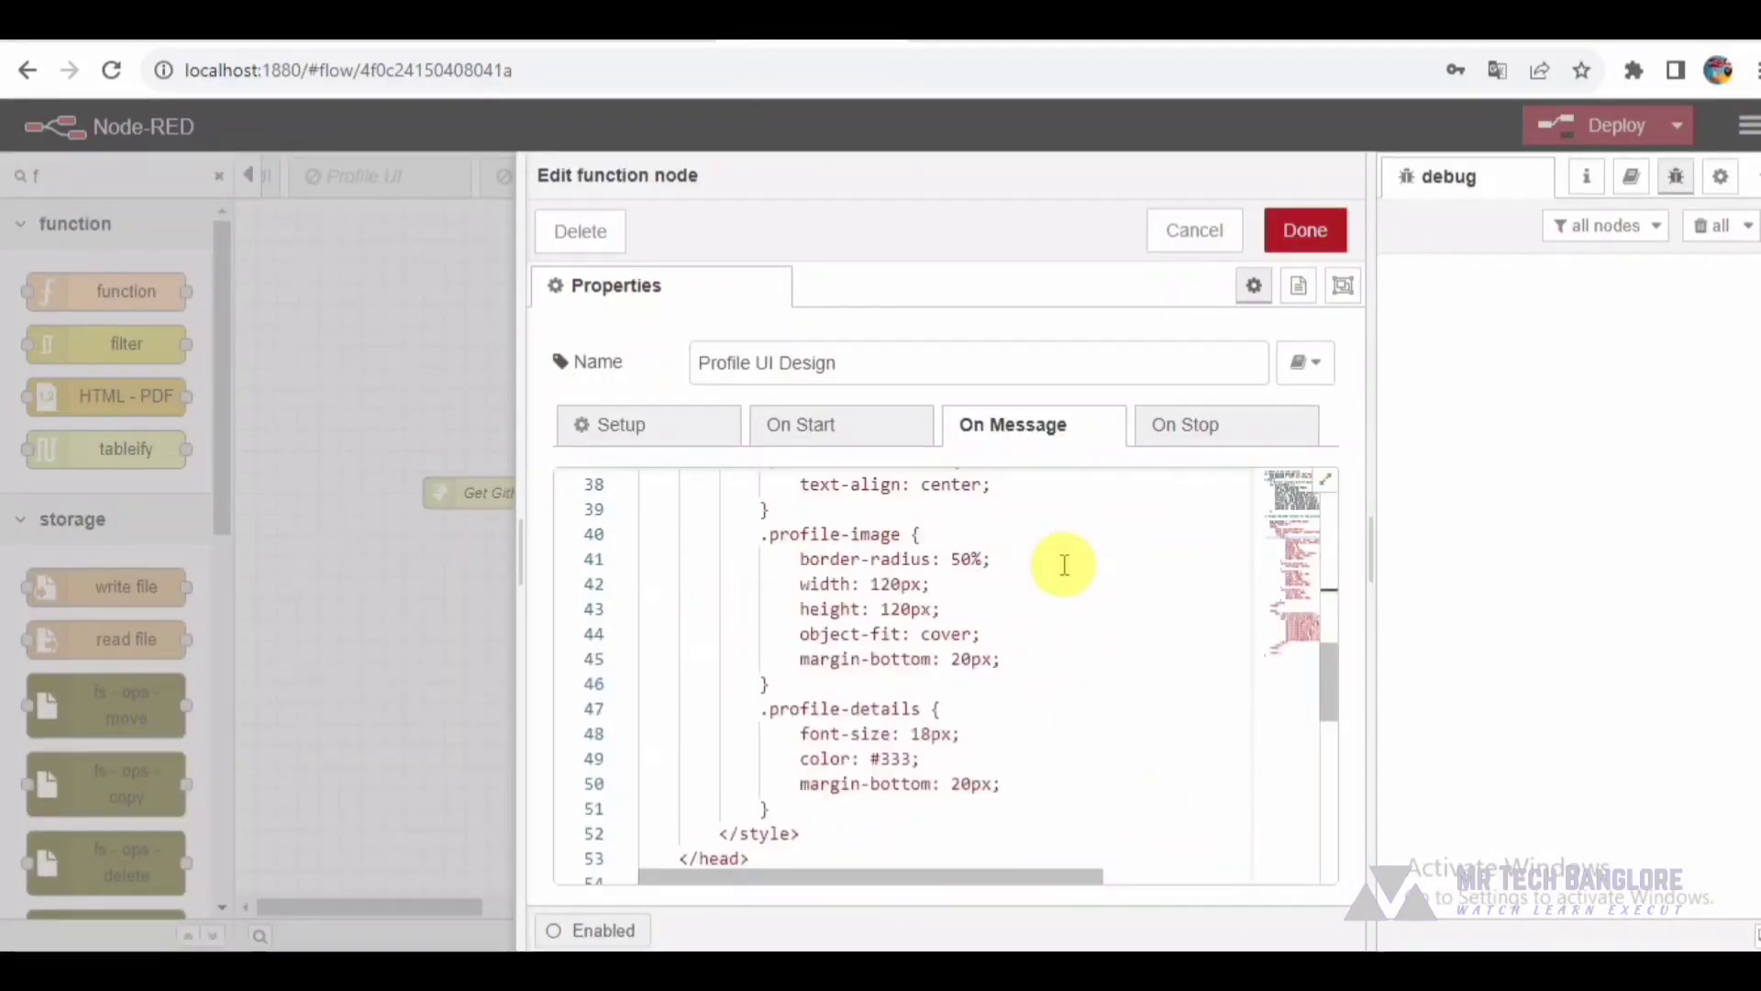
pyautogui.scroll(-3, 1064, 565)
pyautogui.scroll(-5, 1064, 565)
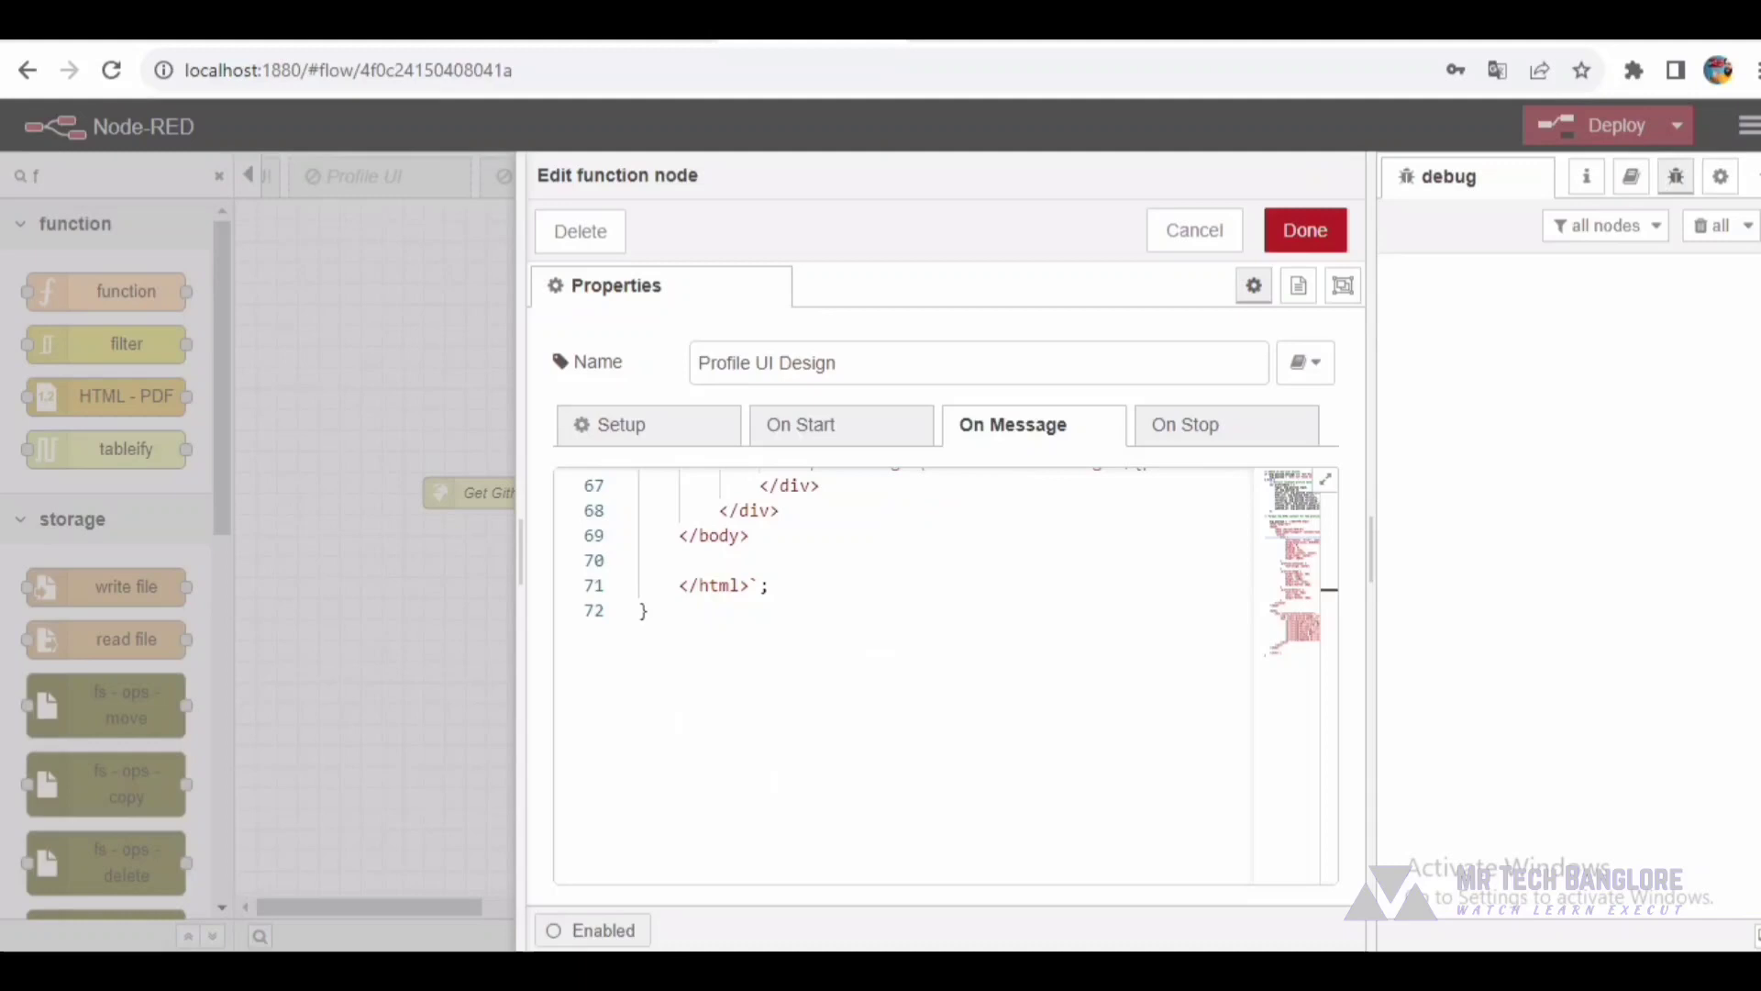
pyautogui.click(689, 629)
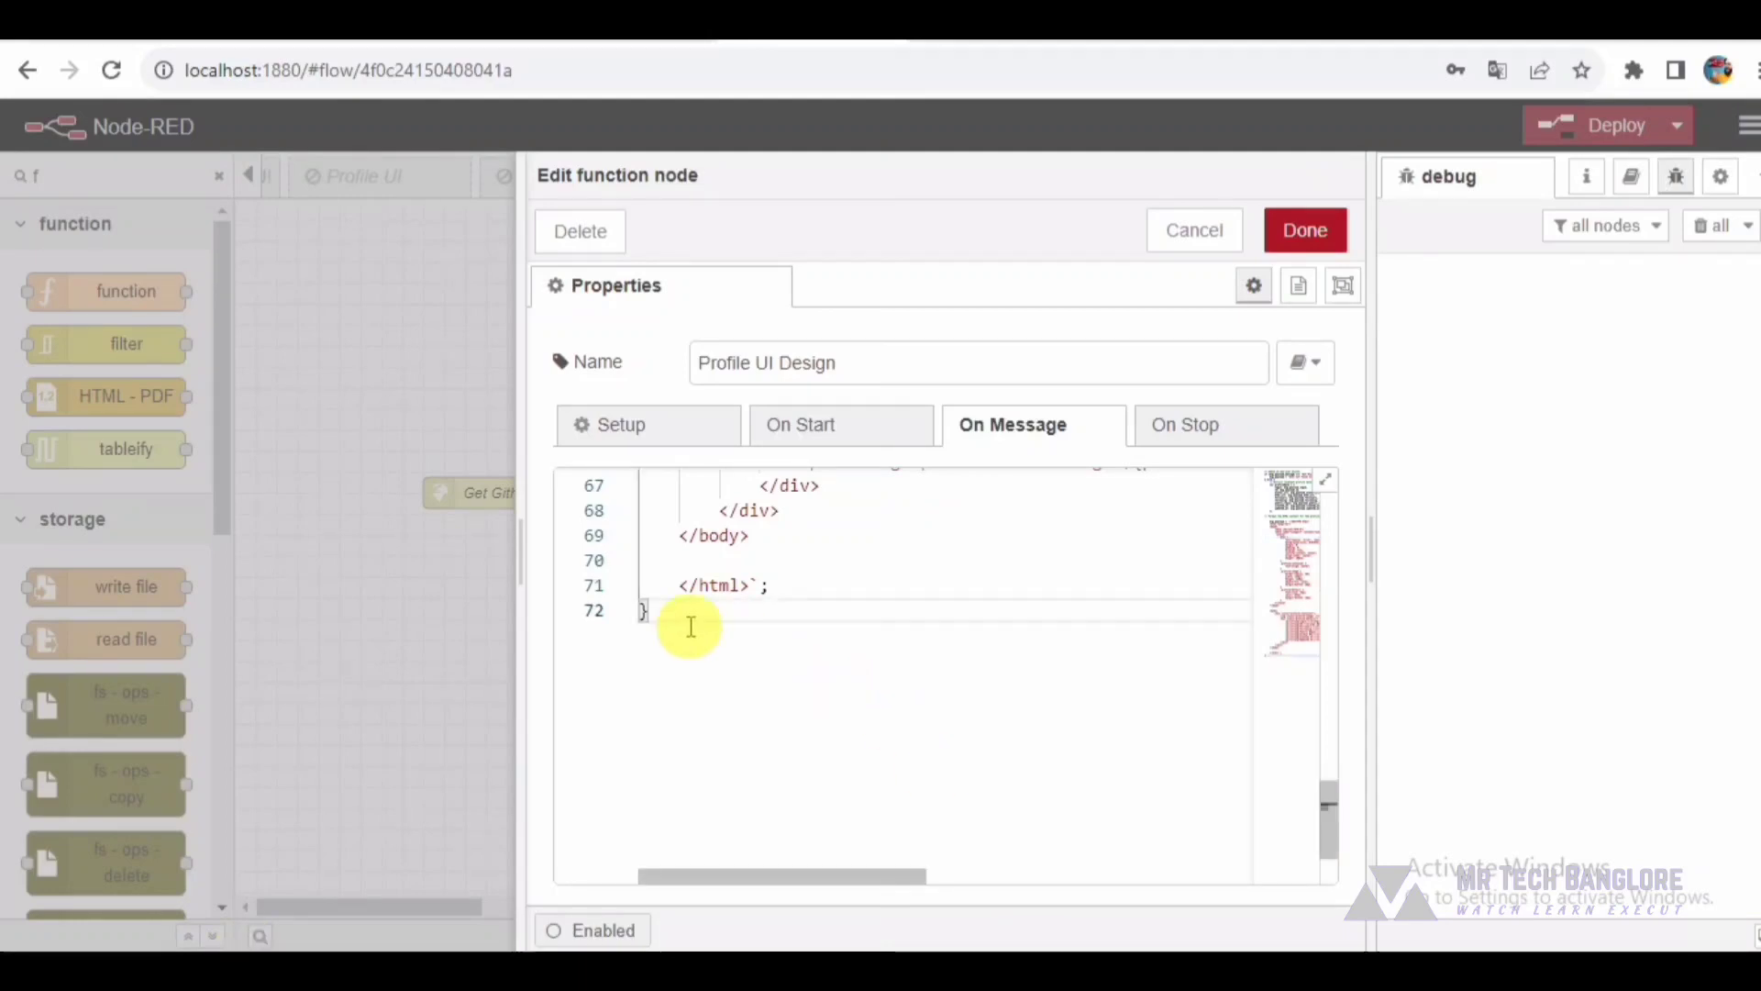
pyautogui.press('Return')
pyautogui.write('return msg;')
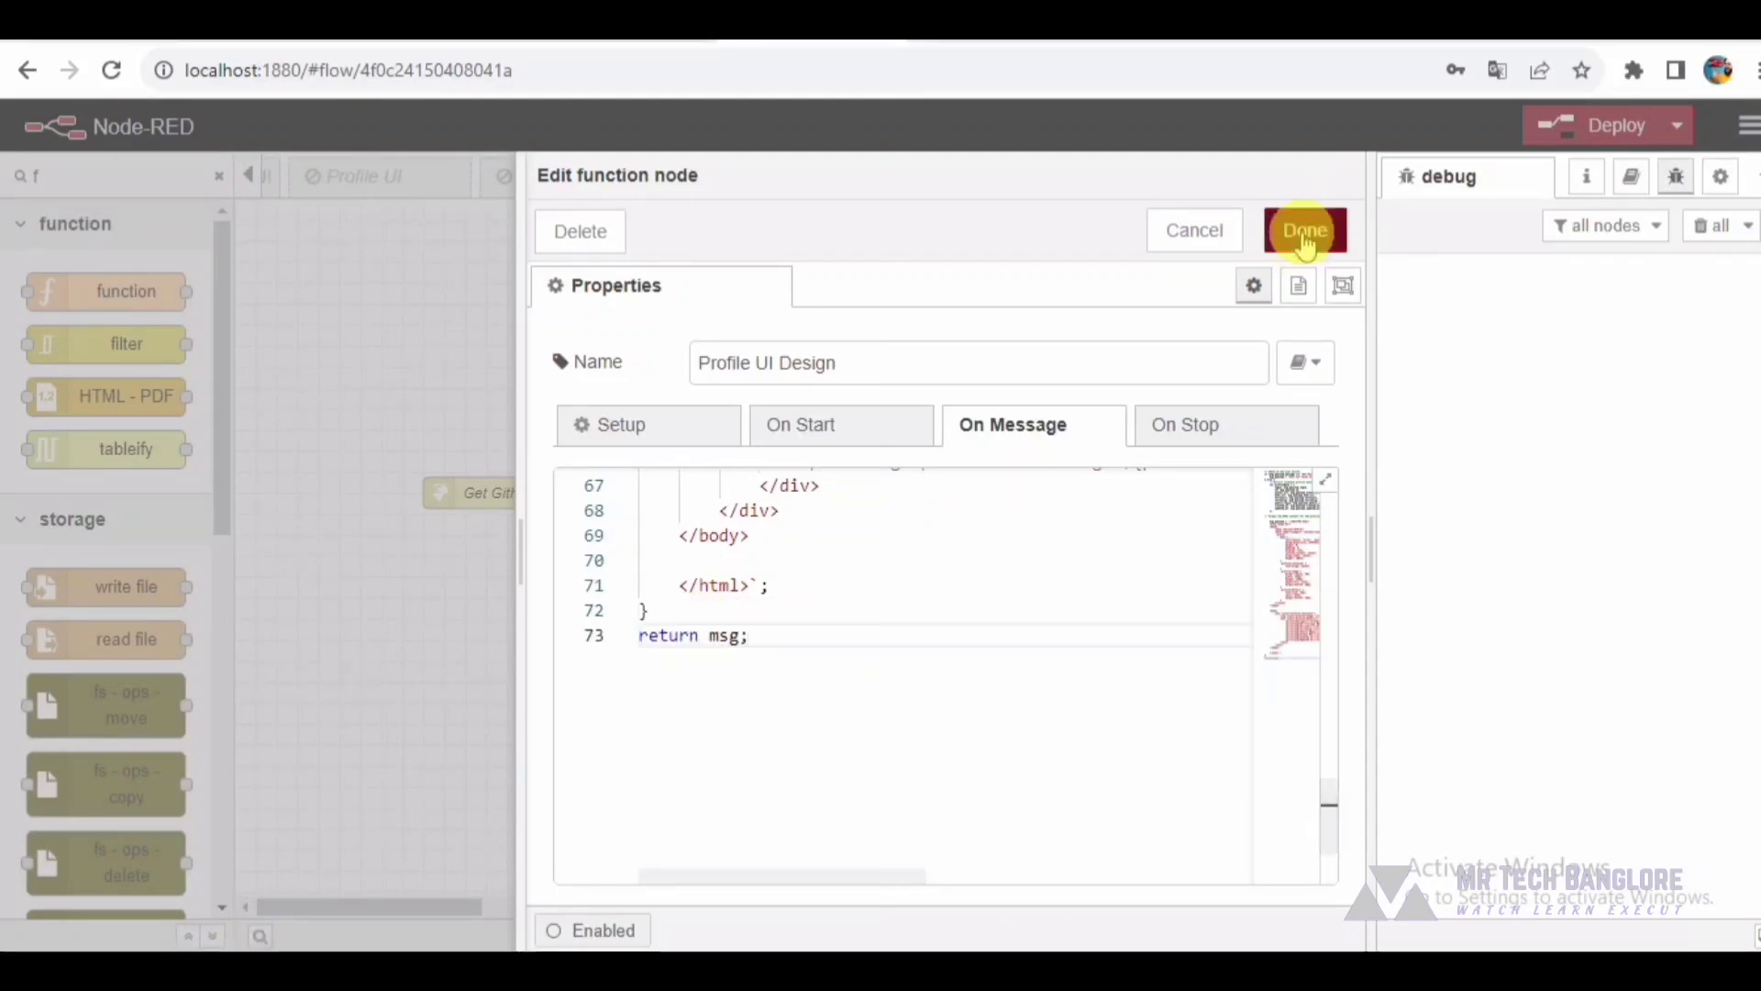
pyautogui.click(1306, 231)
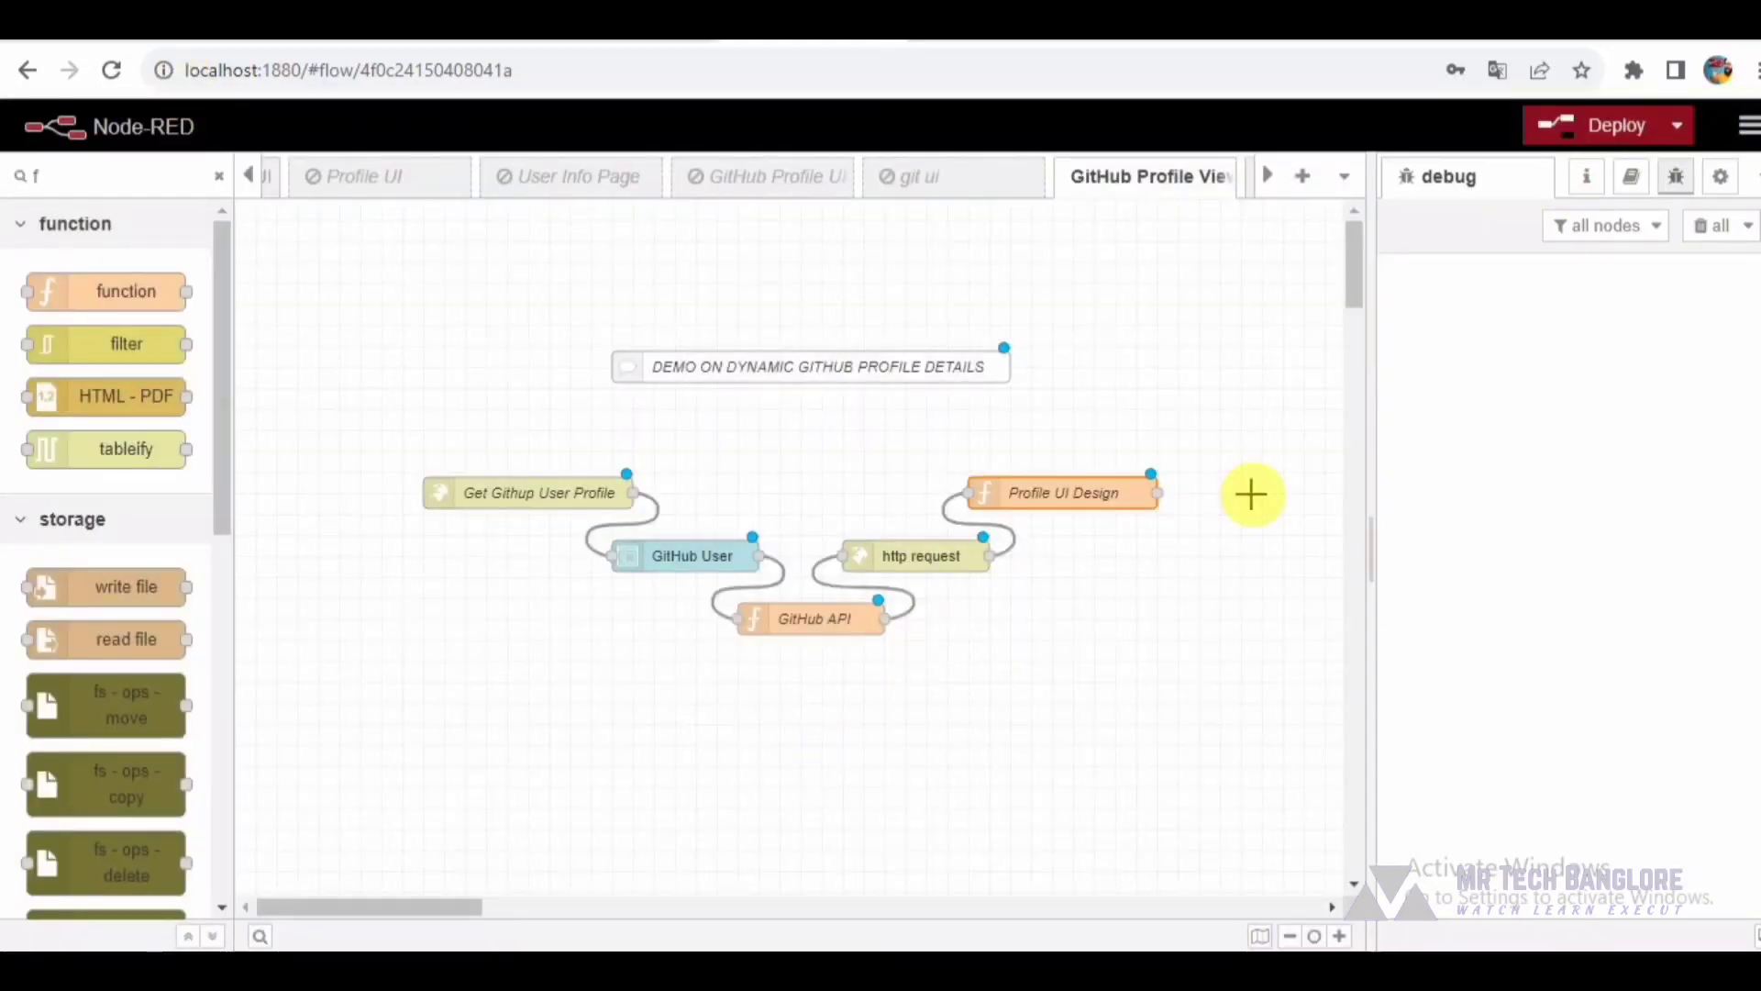
# Deploy the updated flow and dismiss the Chrome password warning.
pyautogui.click(1611, 125)
pyautogui.click(1062, 427)
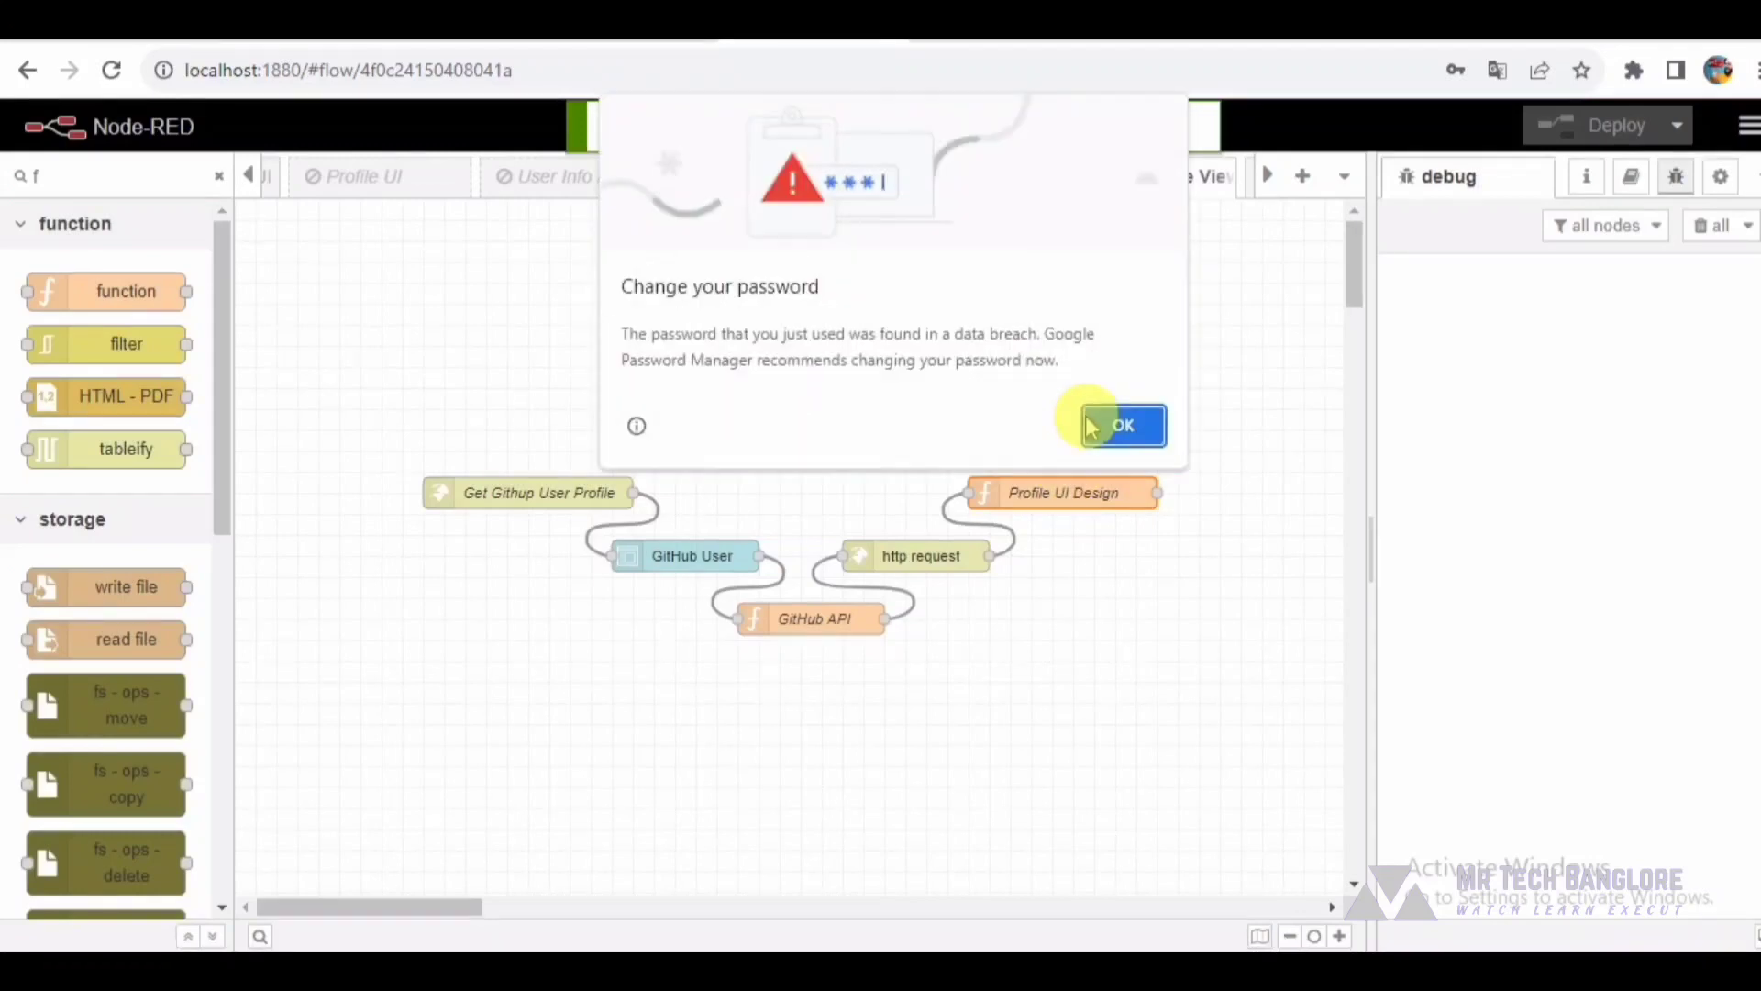
pyautogui.click(1107, 423)
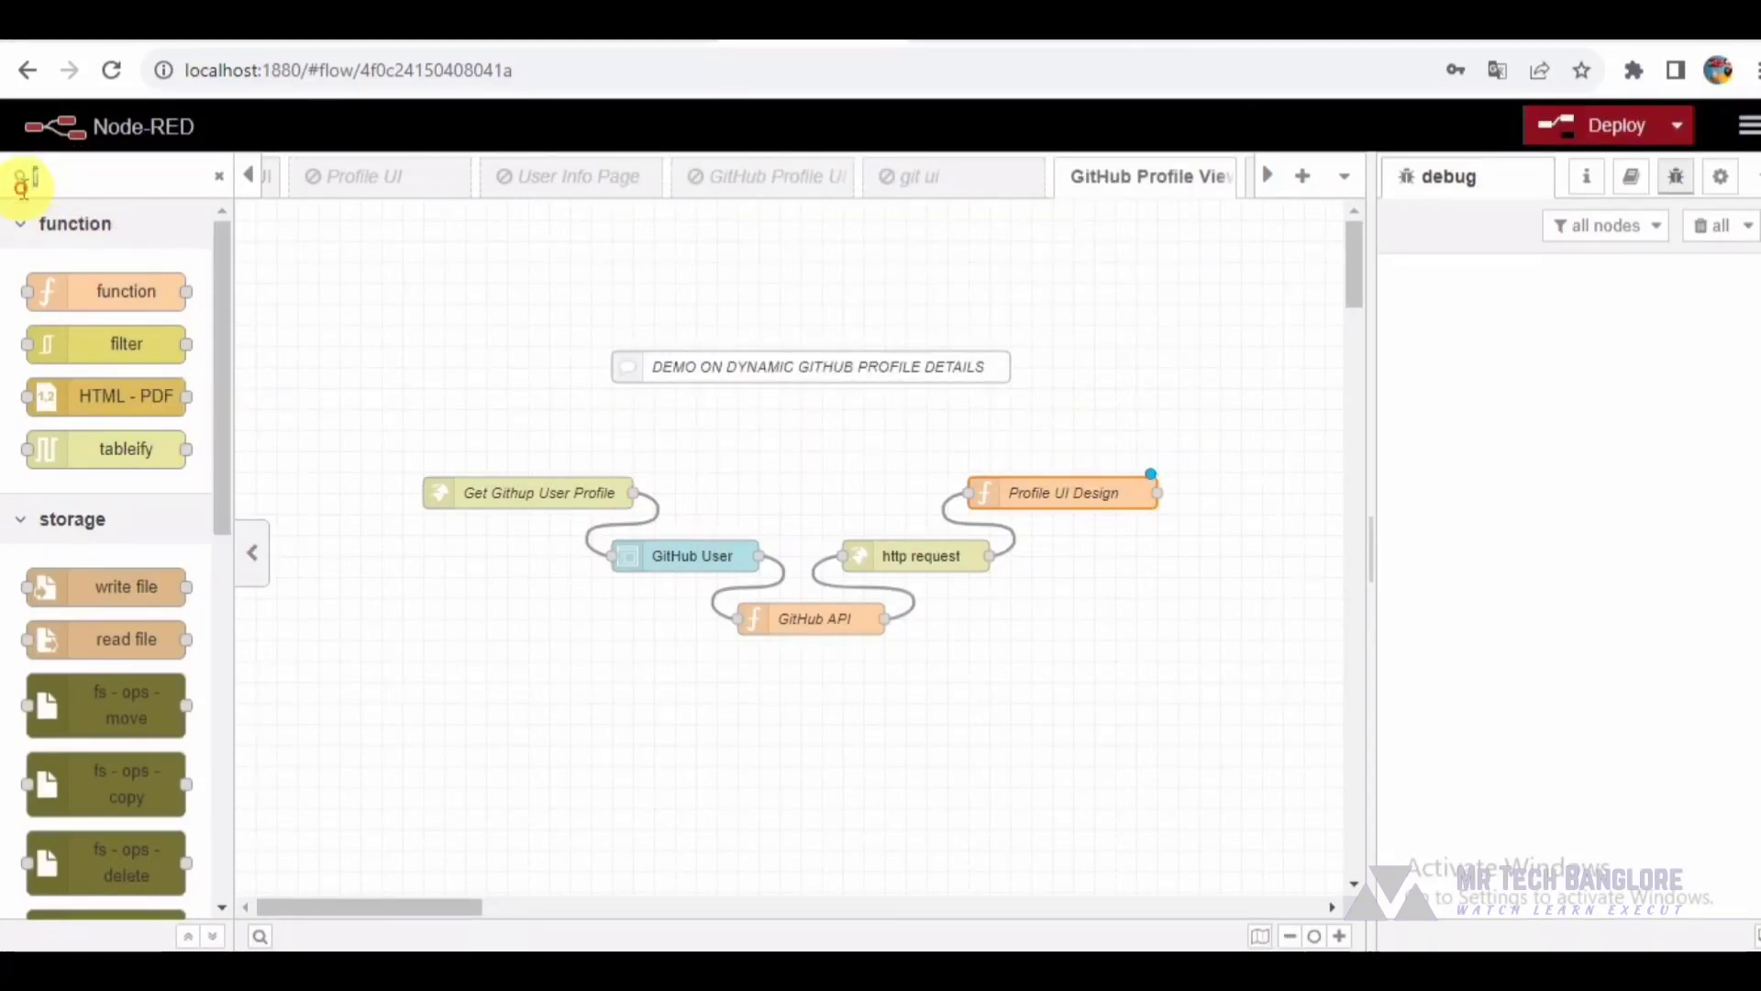
pyautogui.write('te')
# Filter the node palette with 'te' to find the dashboard template node.
pyautogui.click(49, 231)
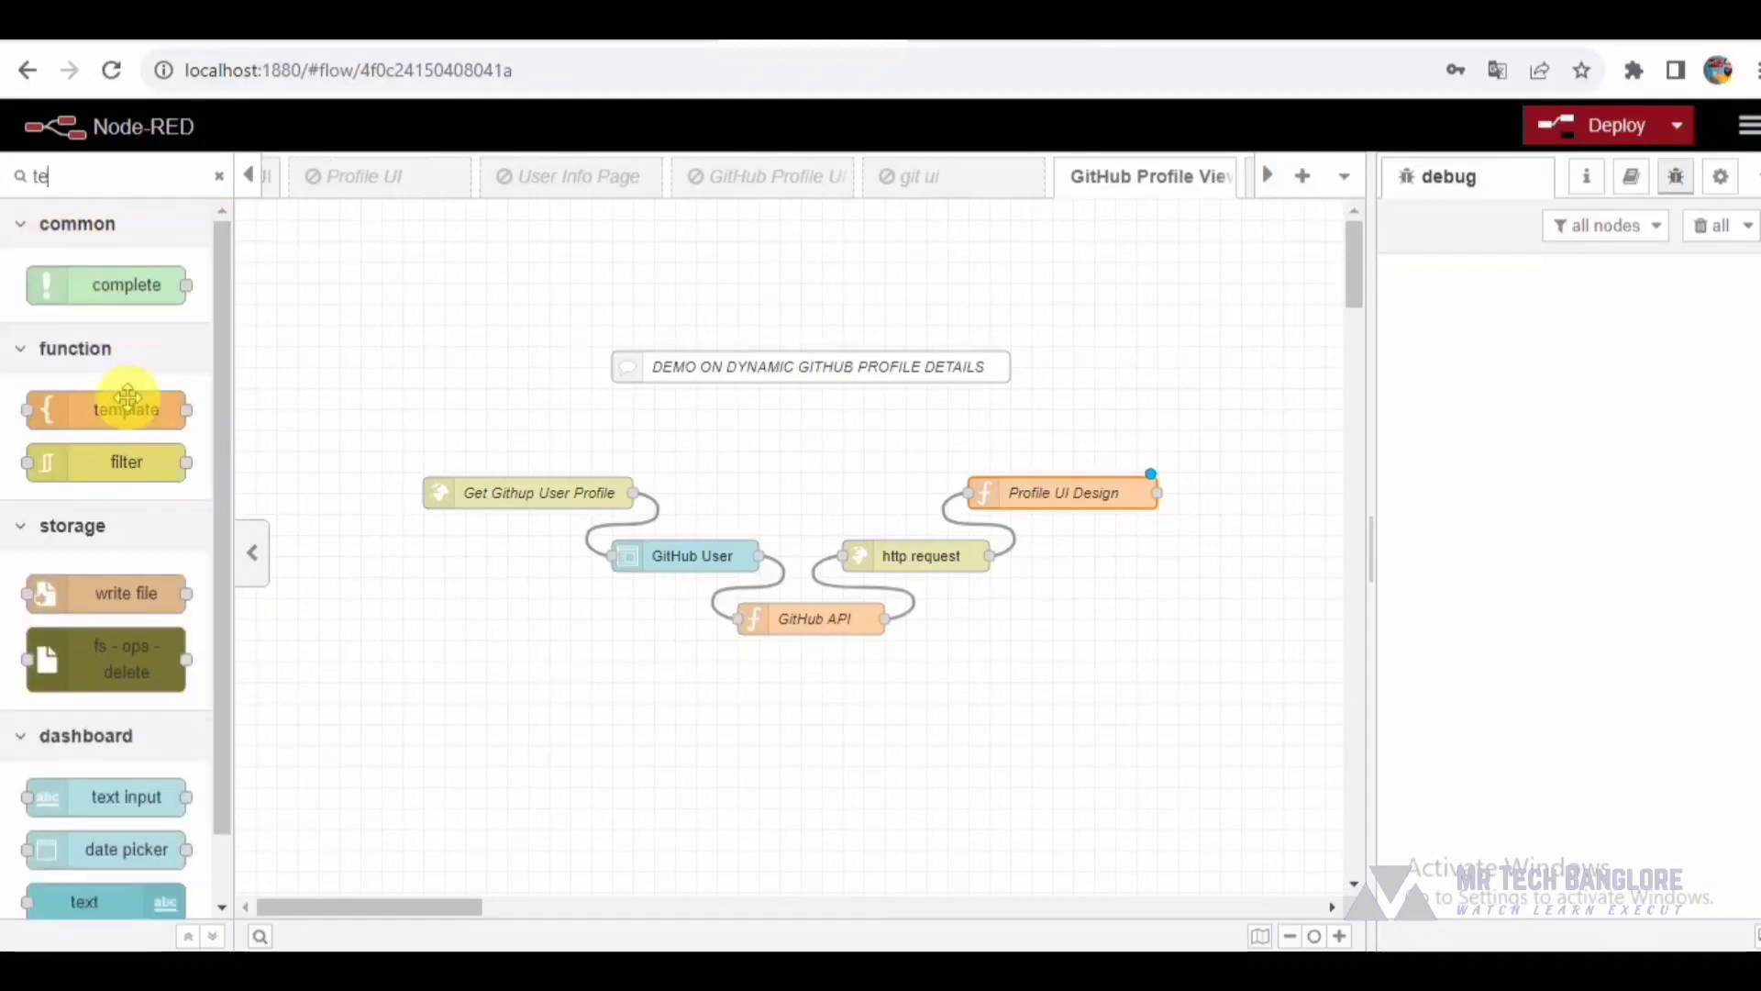
pyautogui.scroll(-1, 137, 598)
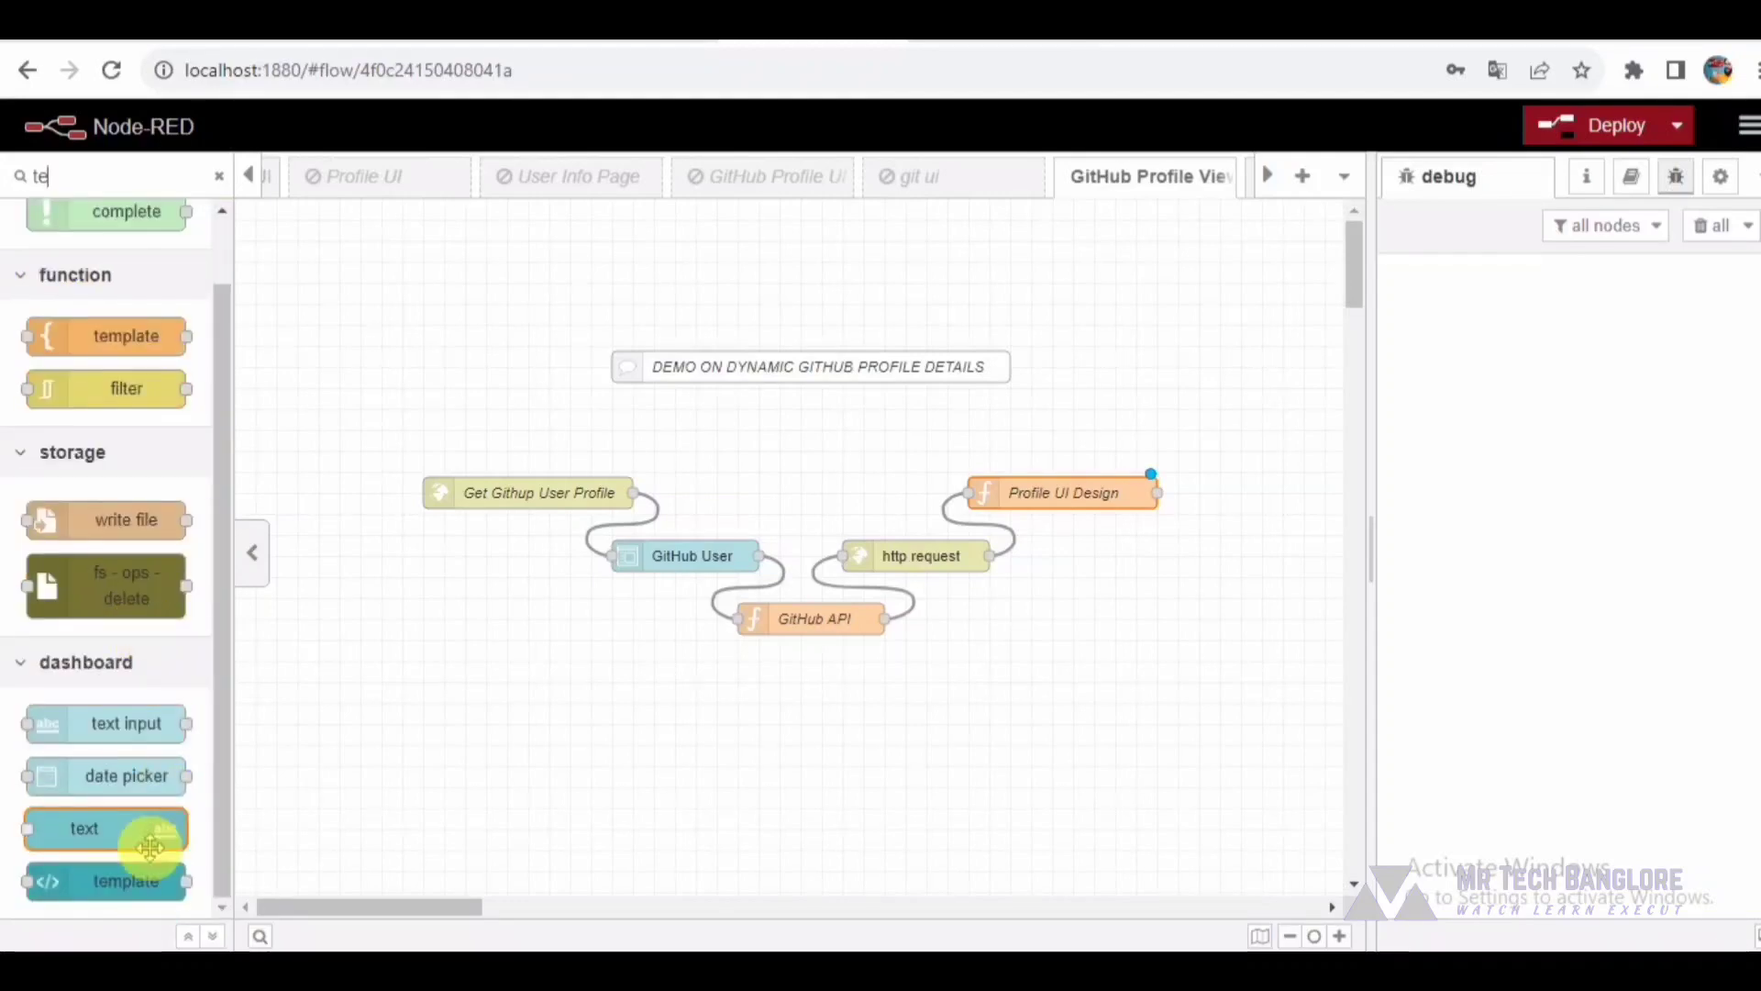
pyautogui.moveTo(125, 880)
pyautogui.mouseDown()
pyautogui.moveTo(728, 628)
pyautogui.moveTo(1147, 417)
pyautogui.moveTo(1187, 432)
pyautogui.mouseUp()
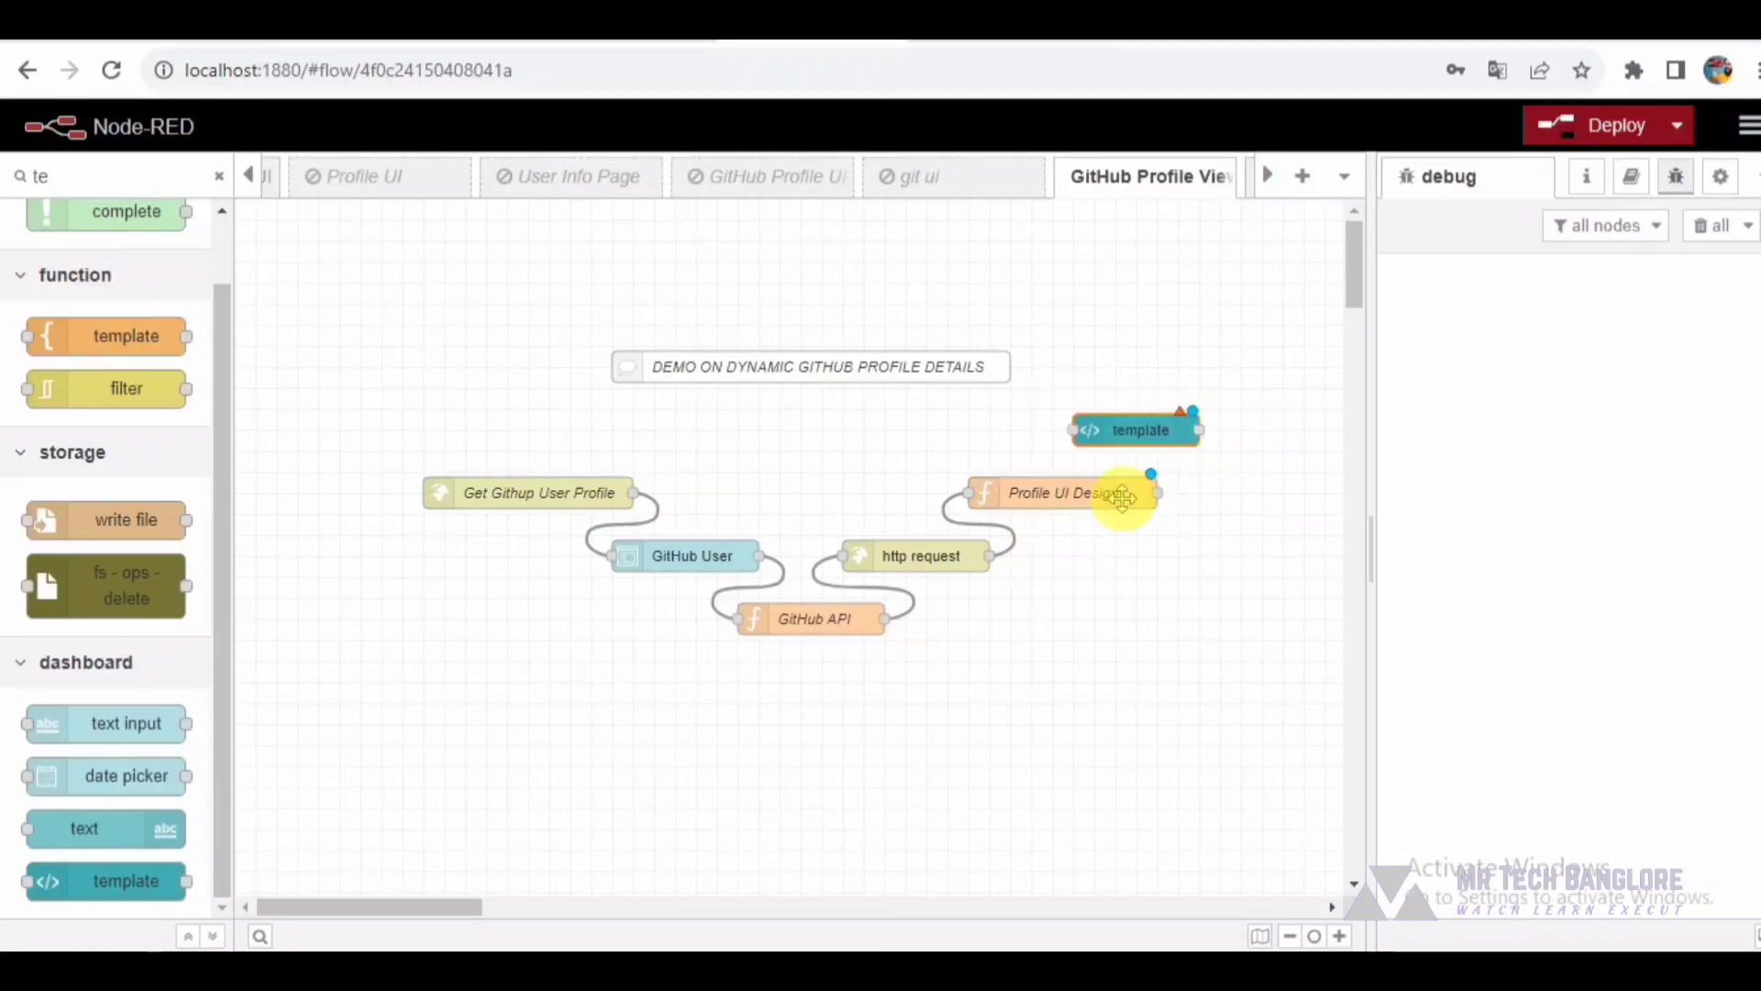
# Wire Profile UI Design into the template node and assign it to the GitHub Profile group.
pyautogui.moveTo(1153, 491); pyautogui.dragTo(1069, 430)
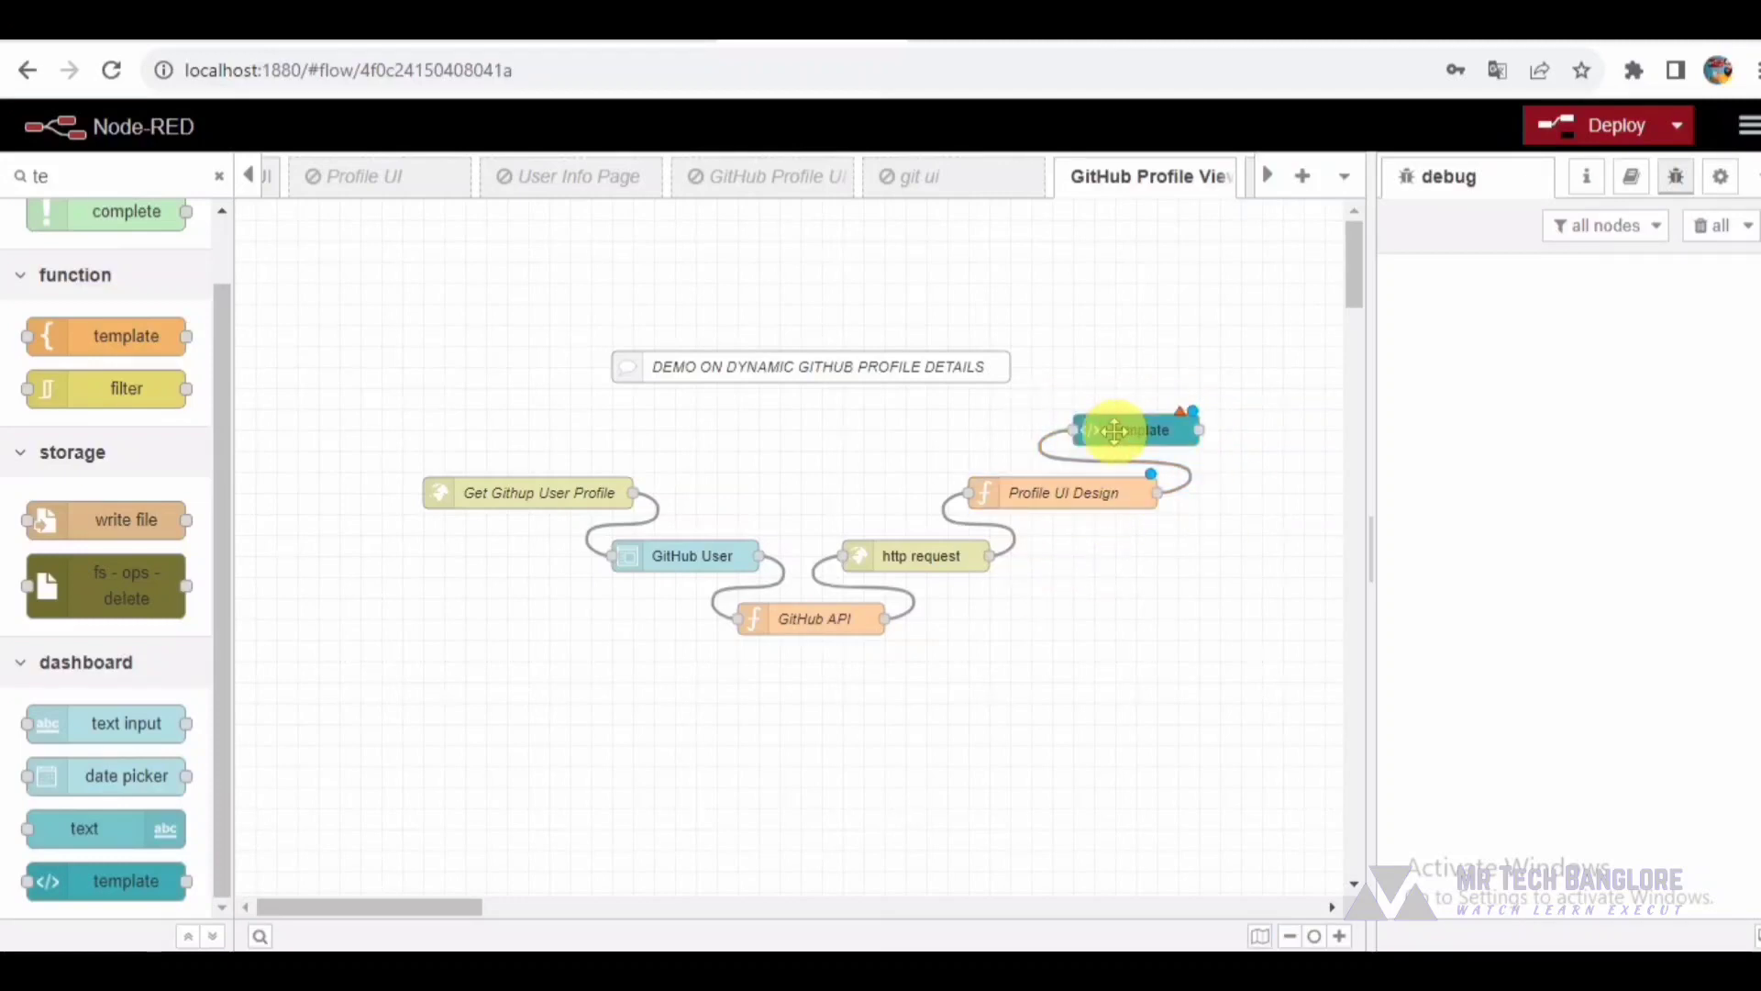
pyautogui.doubleClick(1118, 437)
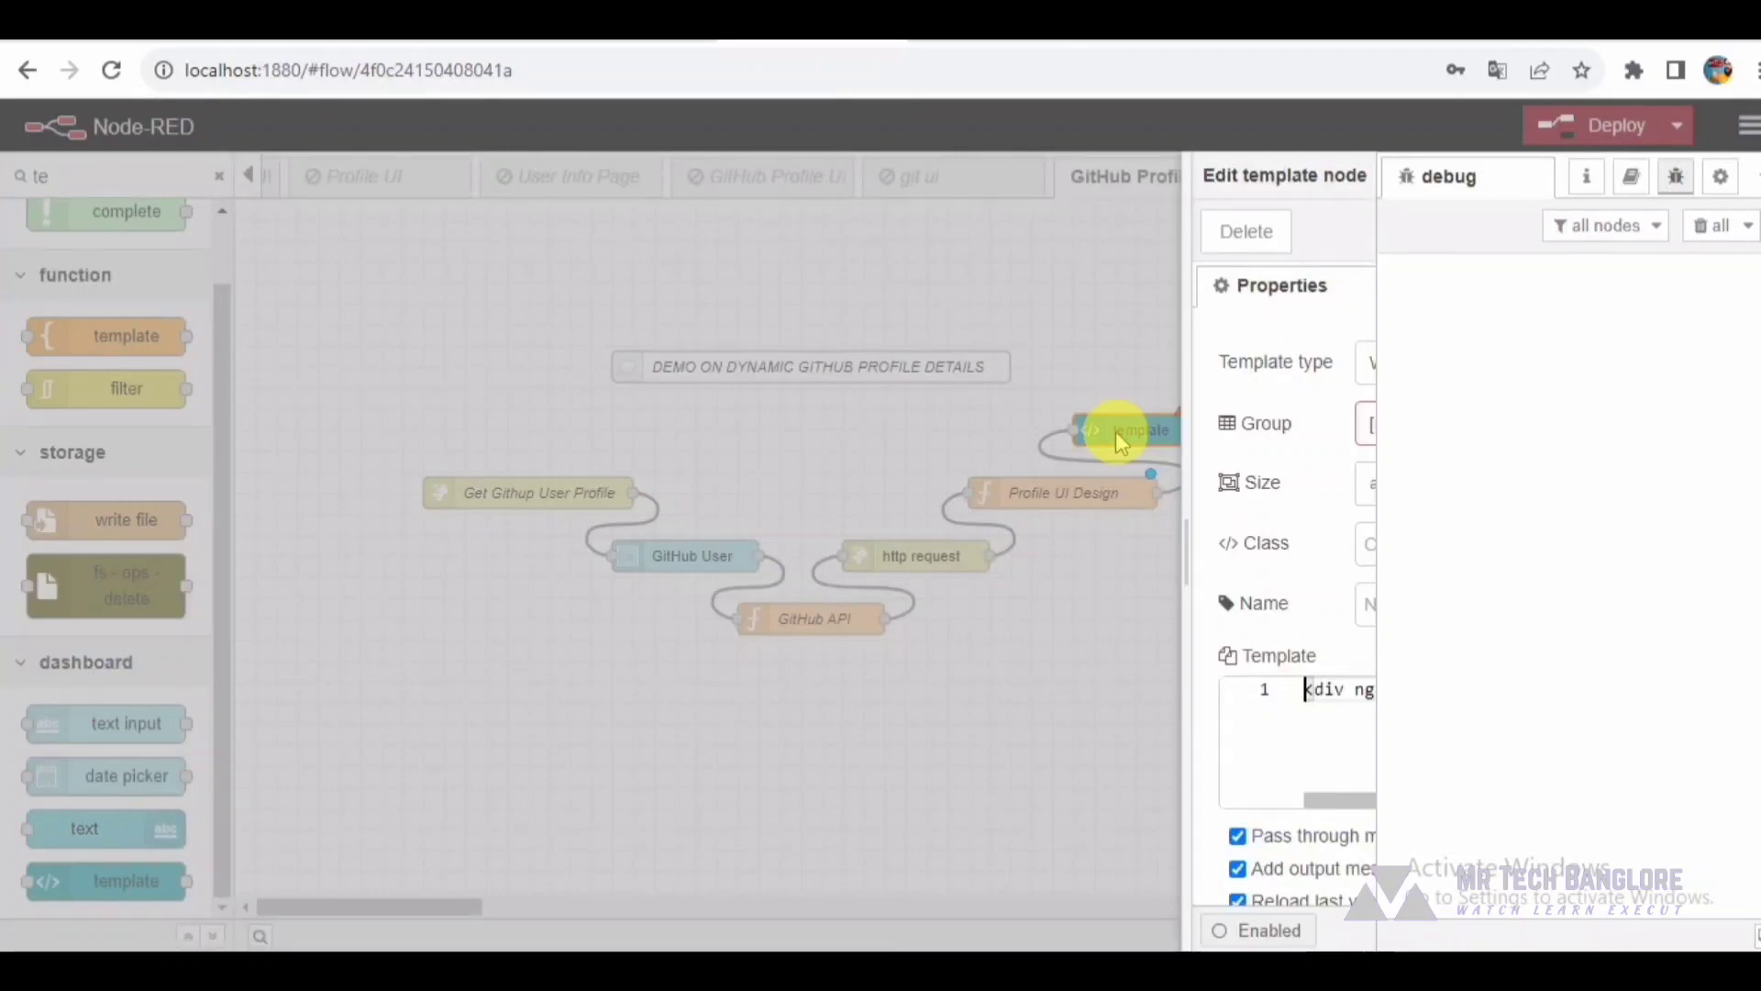
pyautogui.click(1173, 438)
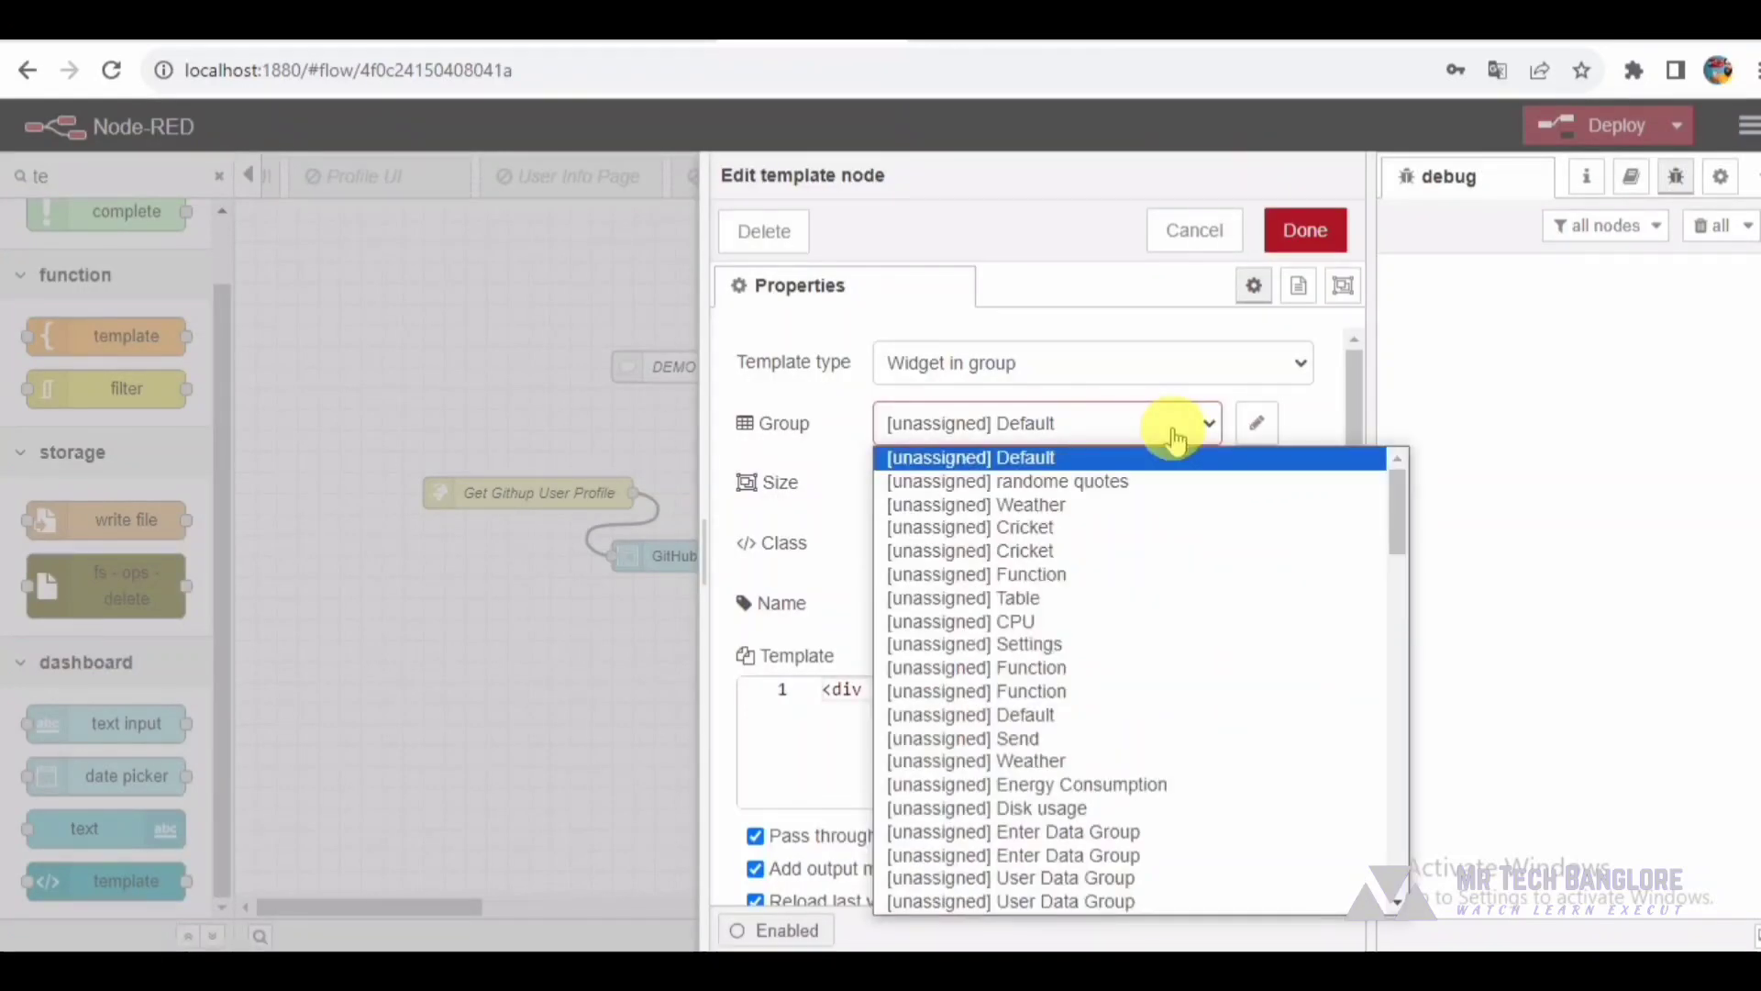
pyautogui.scroll(-5, 1120, 806)
pyautogui.scroll(-5, 1115, 710)
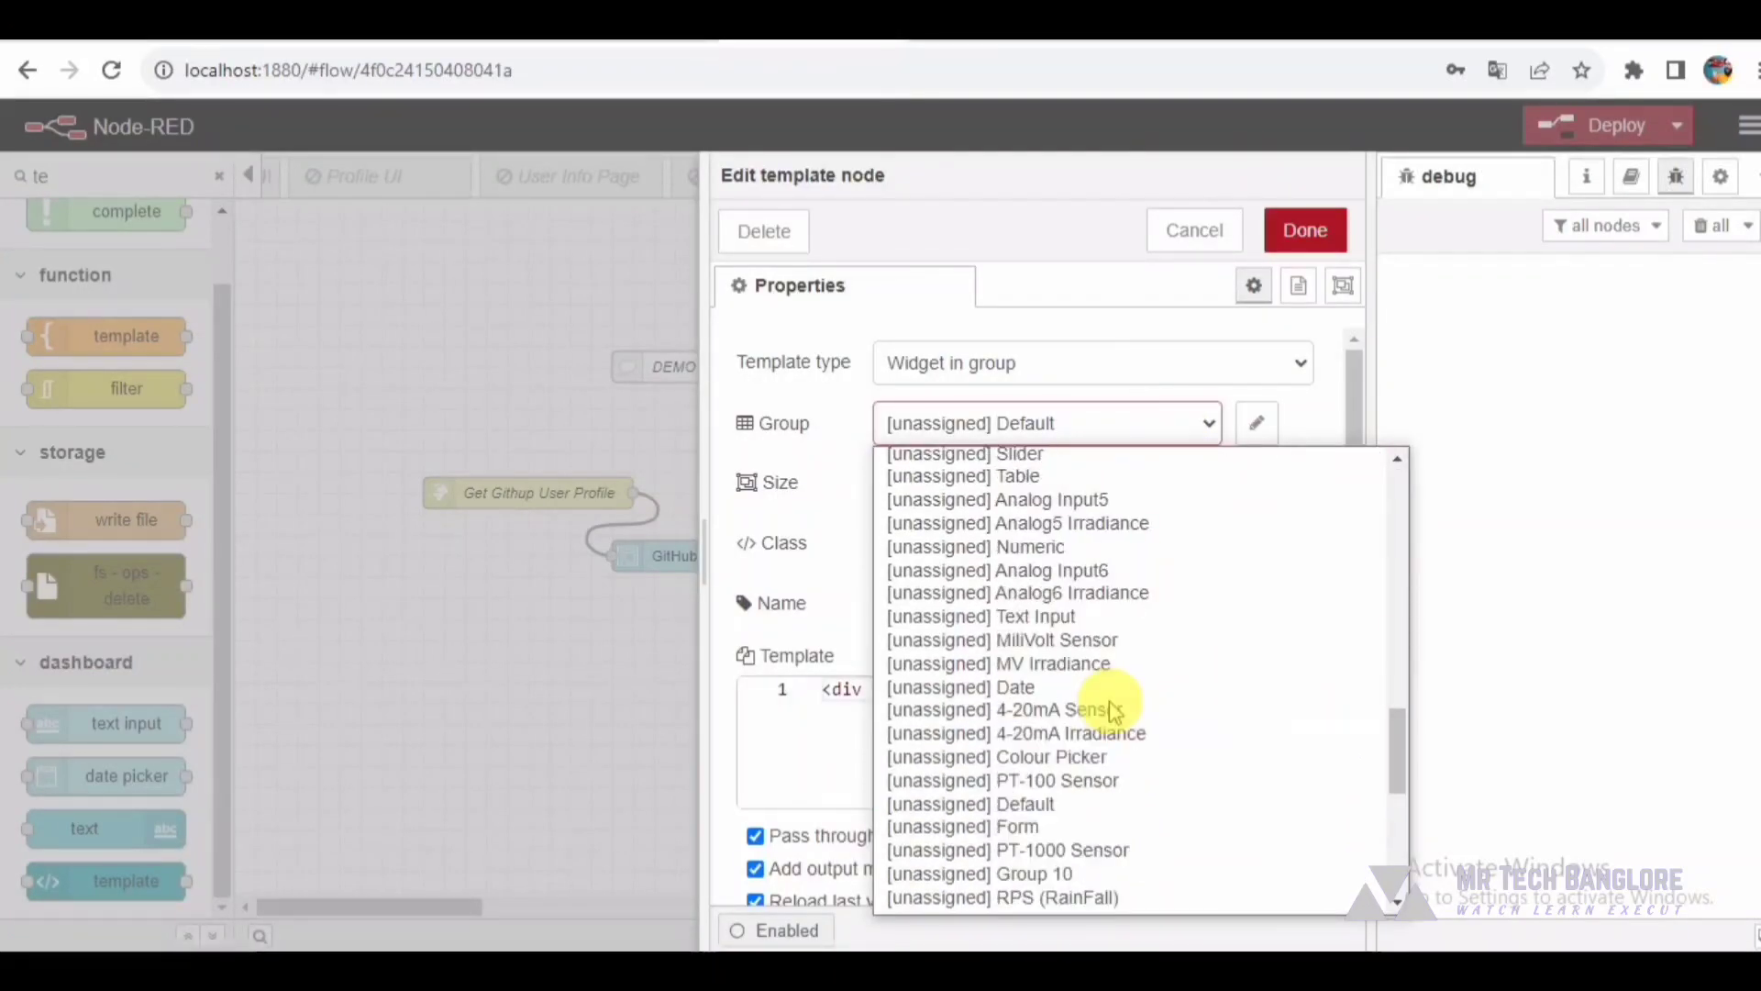
pyautogui.scroll(-5, 1117, 709)
pyautogui.scroll(-2, 1112, 712)
pyautogui.click(1109, 715)
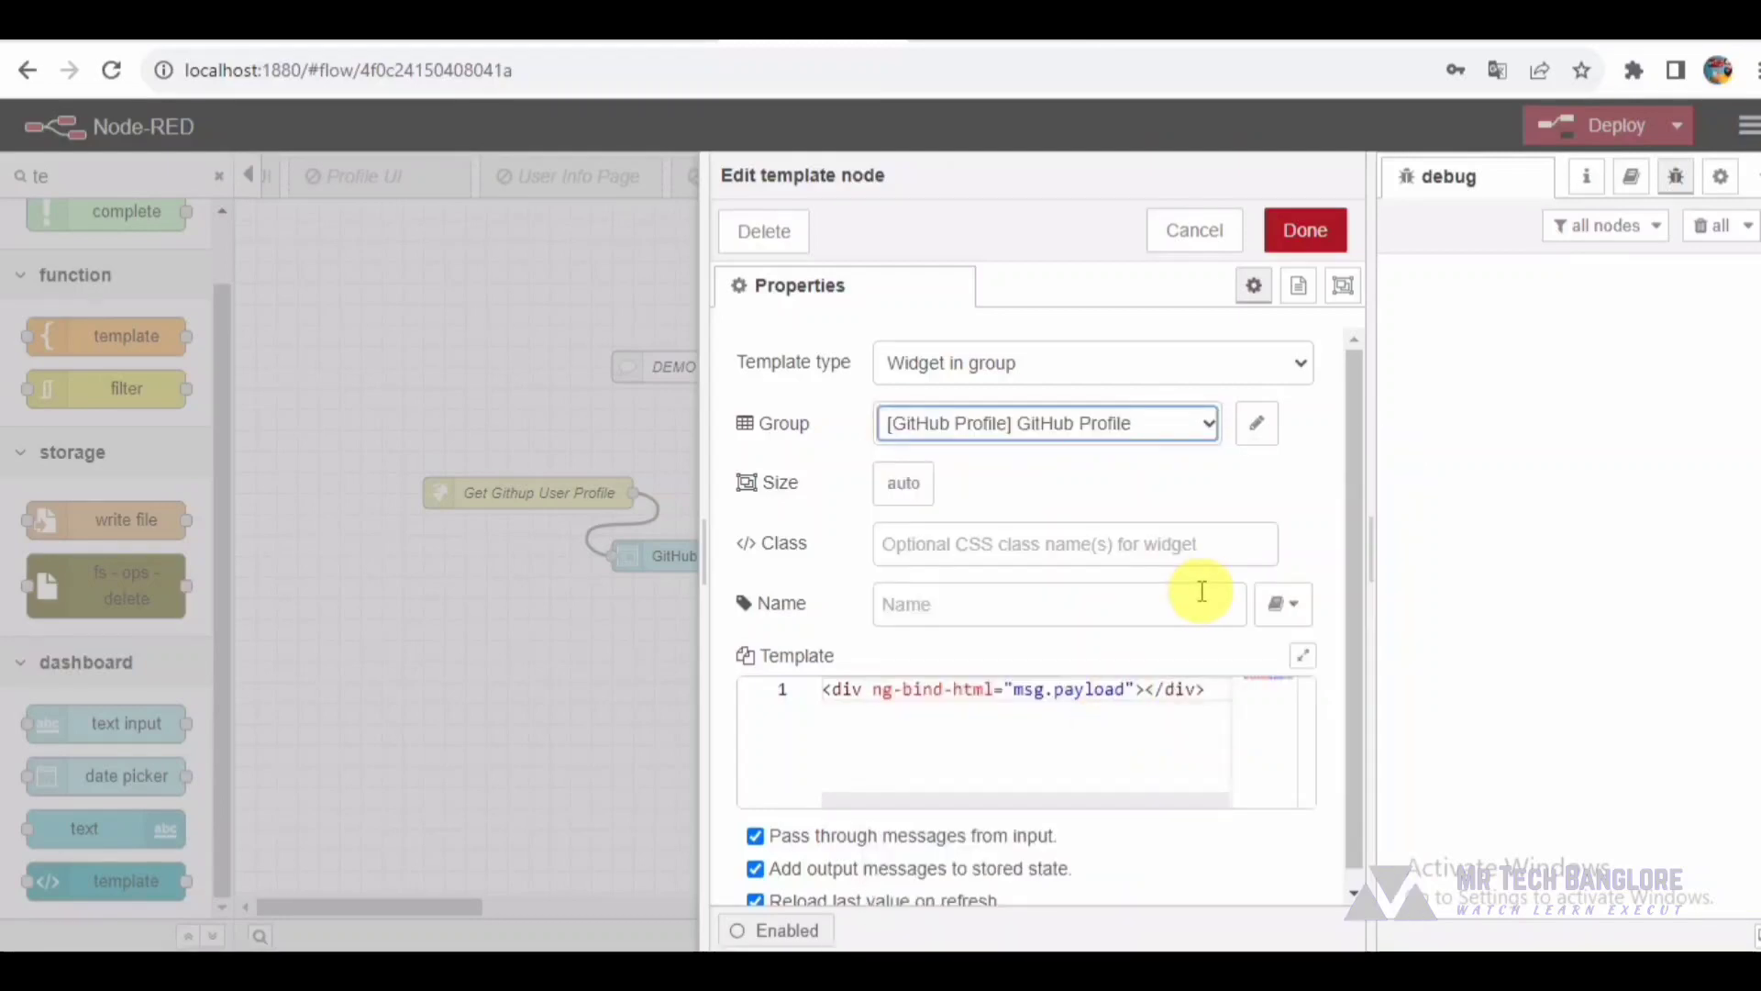
# Widen the GitHub Profile group to a width of 13.
pyautogui.click(902, 483)
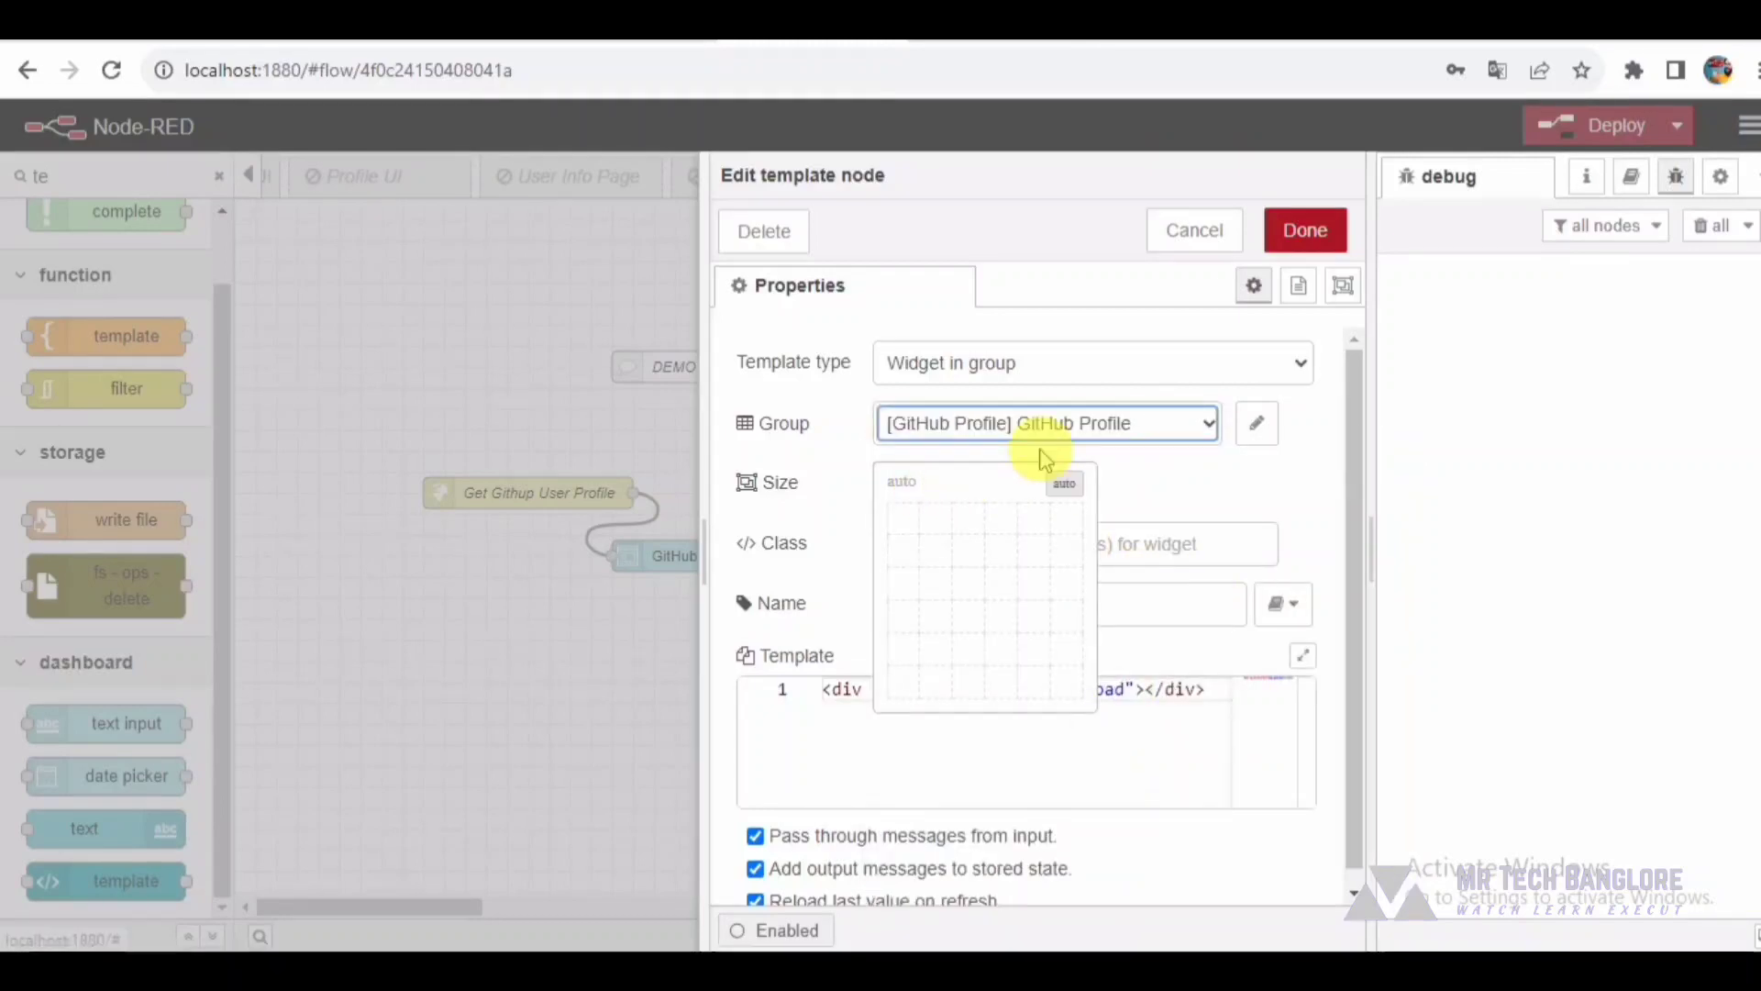
pyautogui.click(1257, 423)
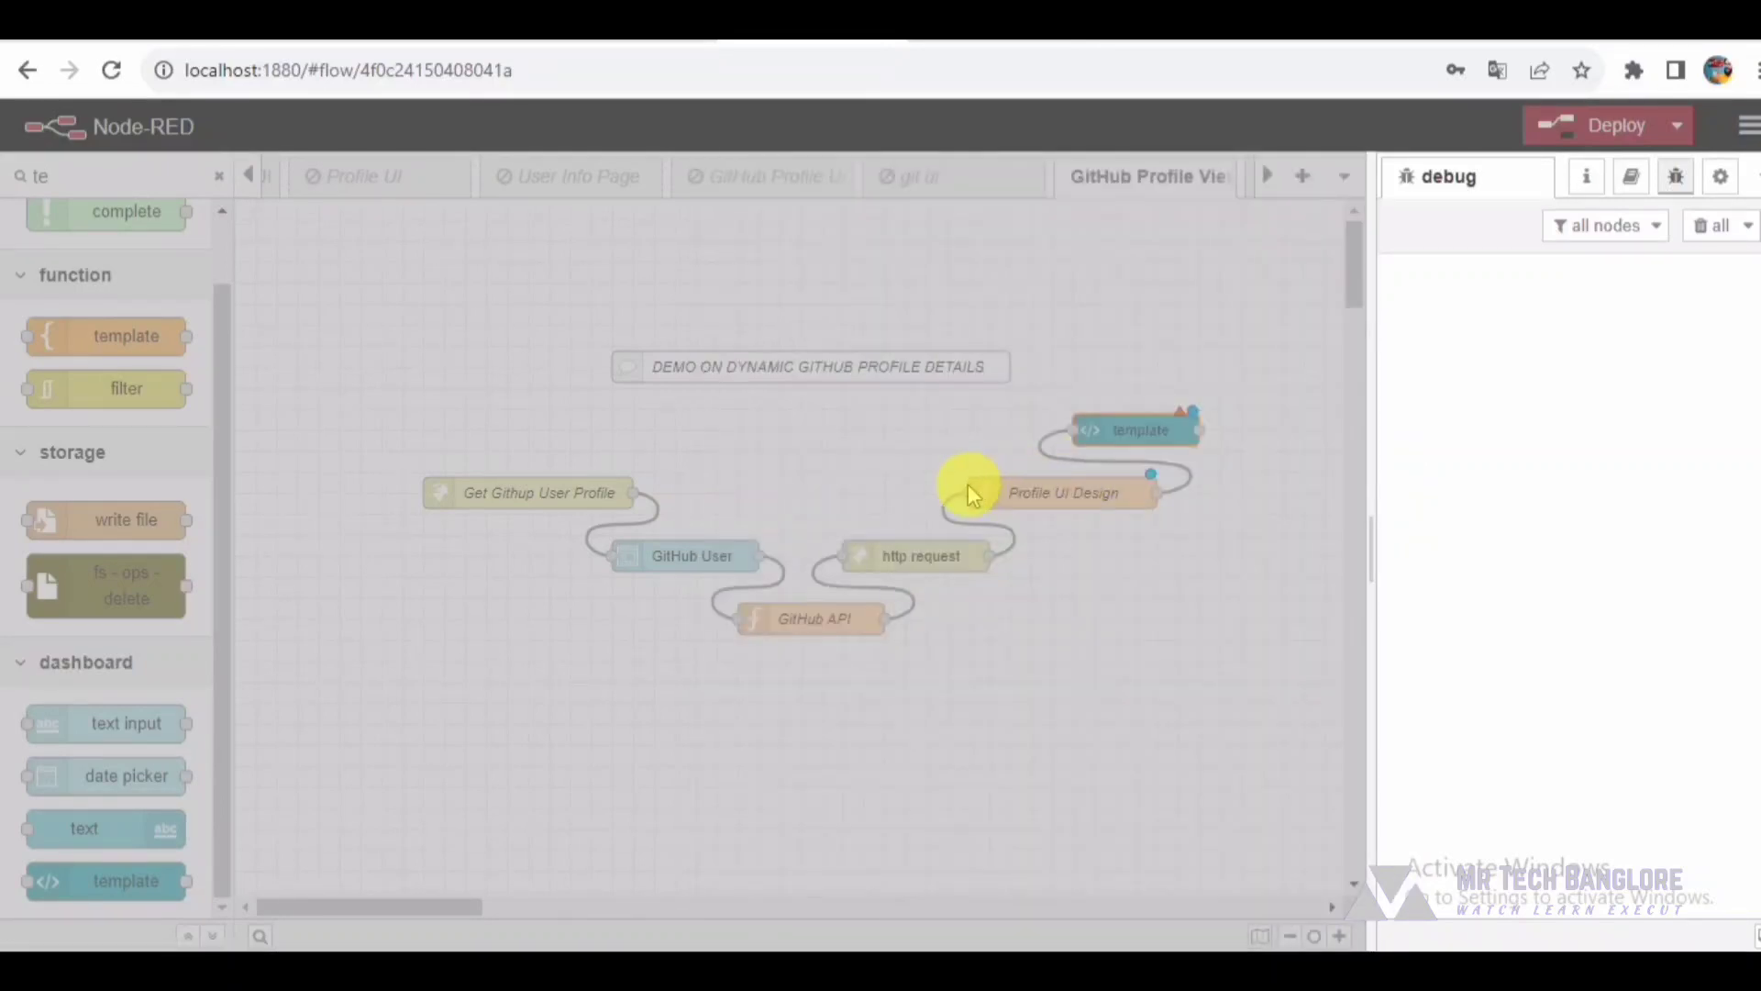
pyautogui.click(913, 548)
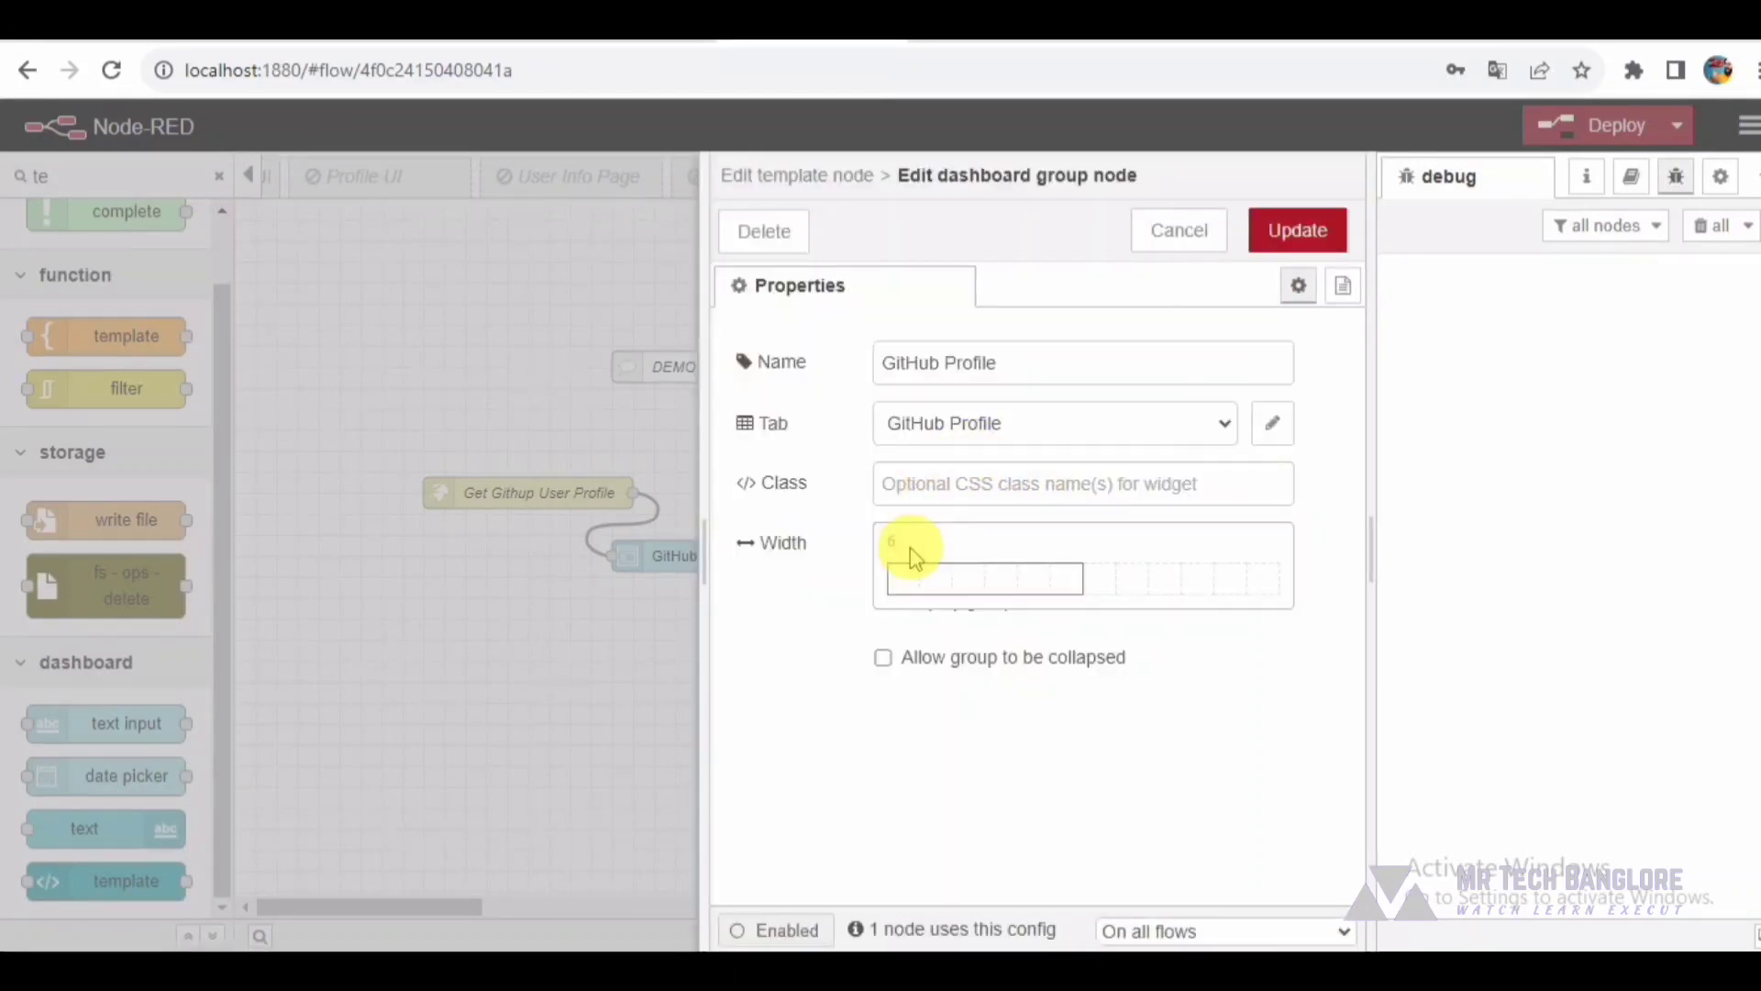
pyautogui.click(1291, 594)
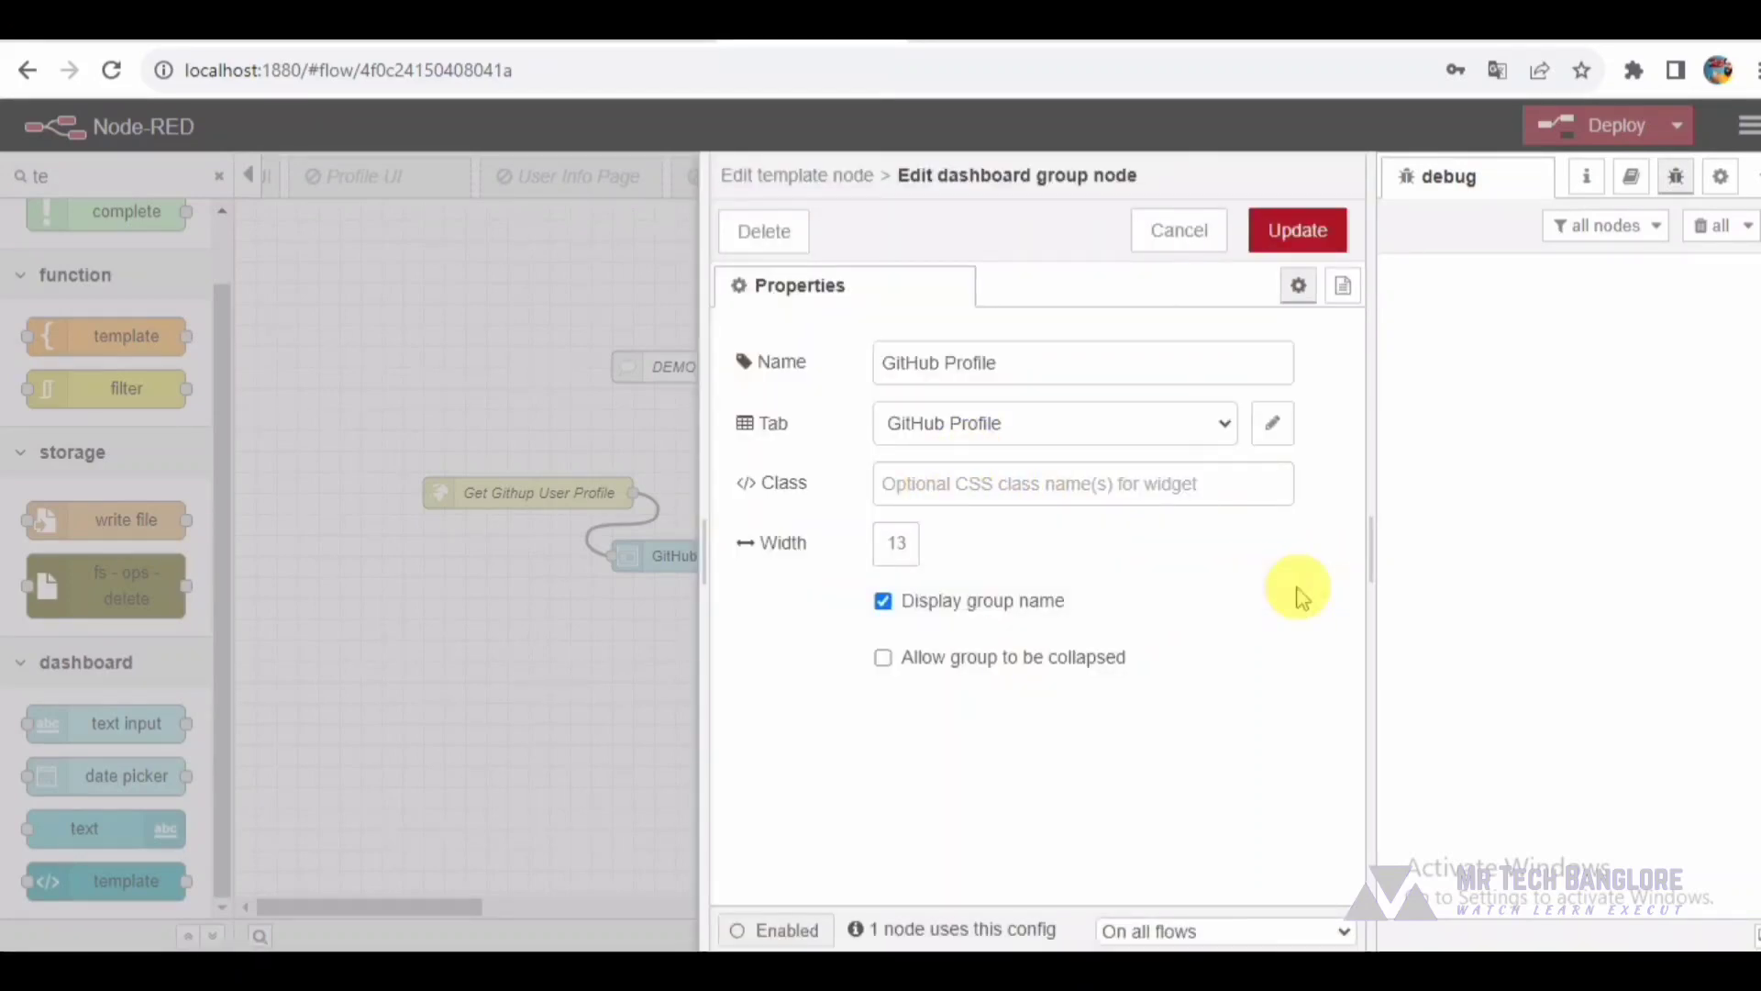
pyautogui.click(1268, 230)
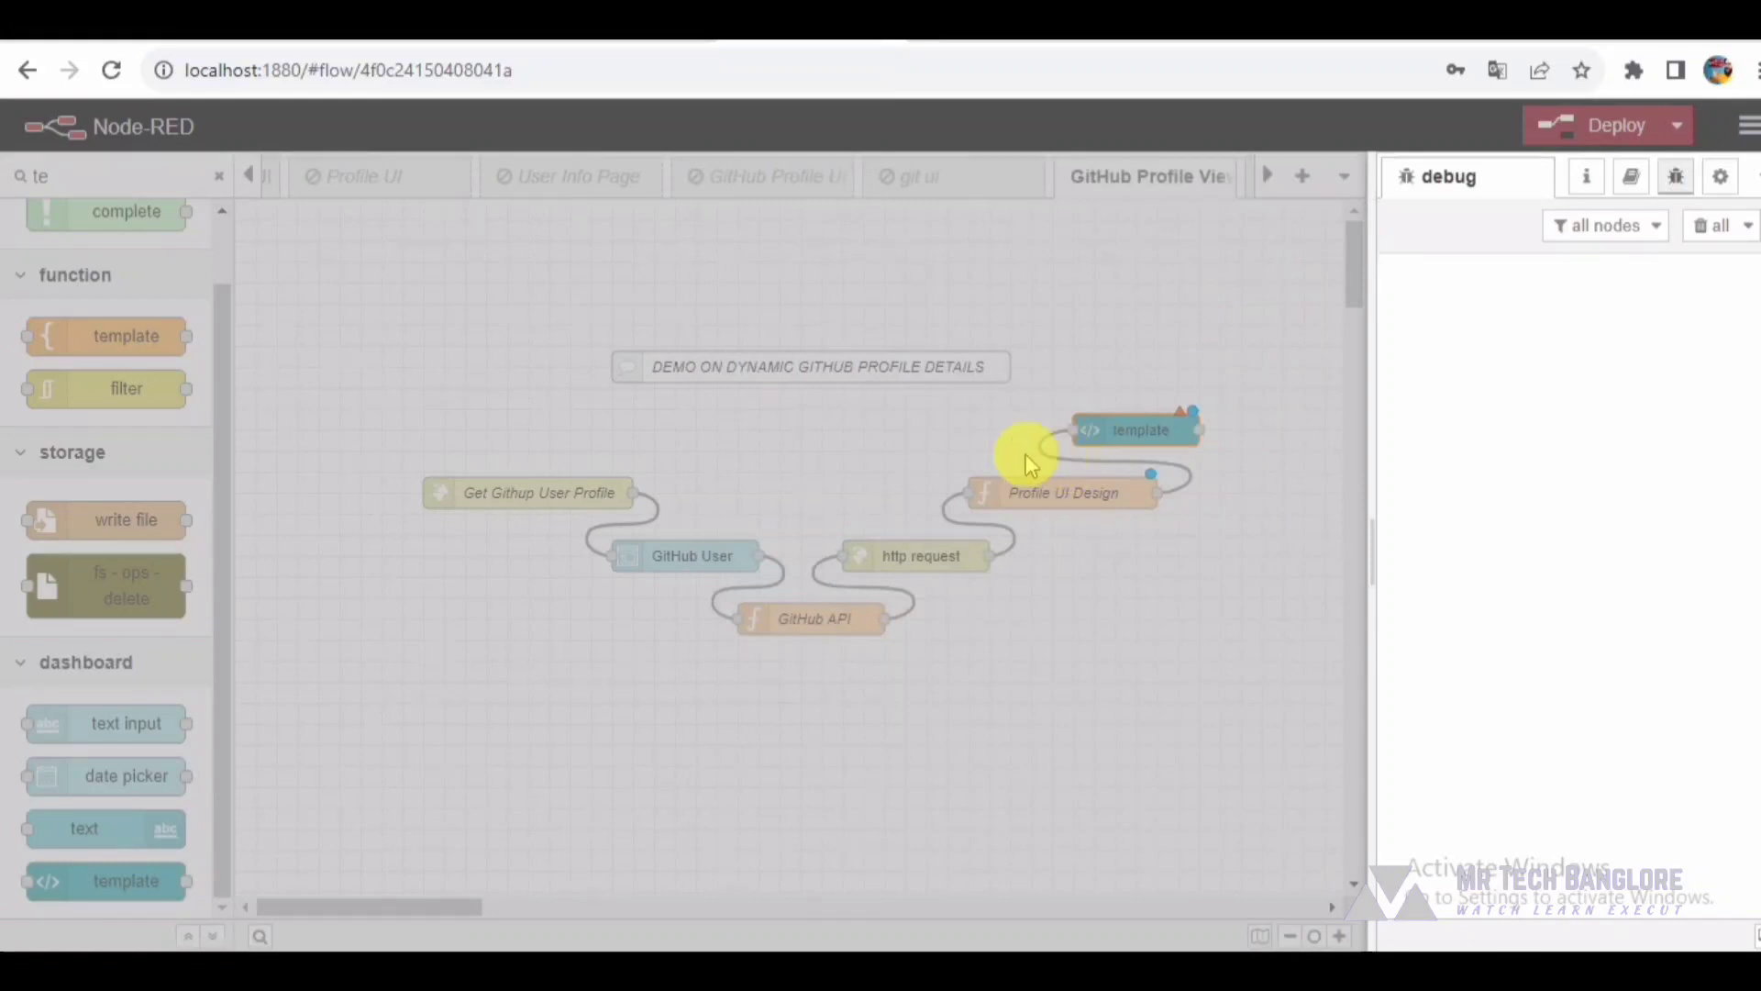
# Set the template widget size to 13 x 9.
pyautogui.doubleClick(1115, 438)
pyautogui.click(908, 482)
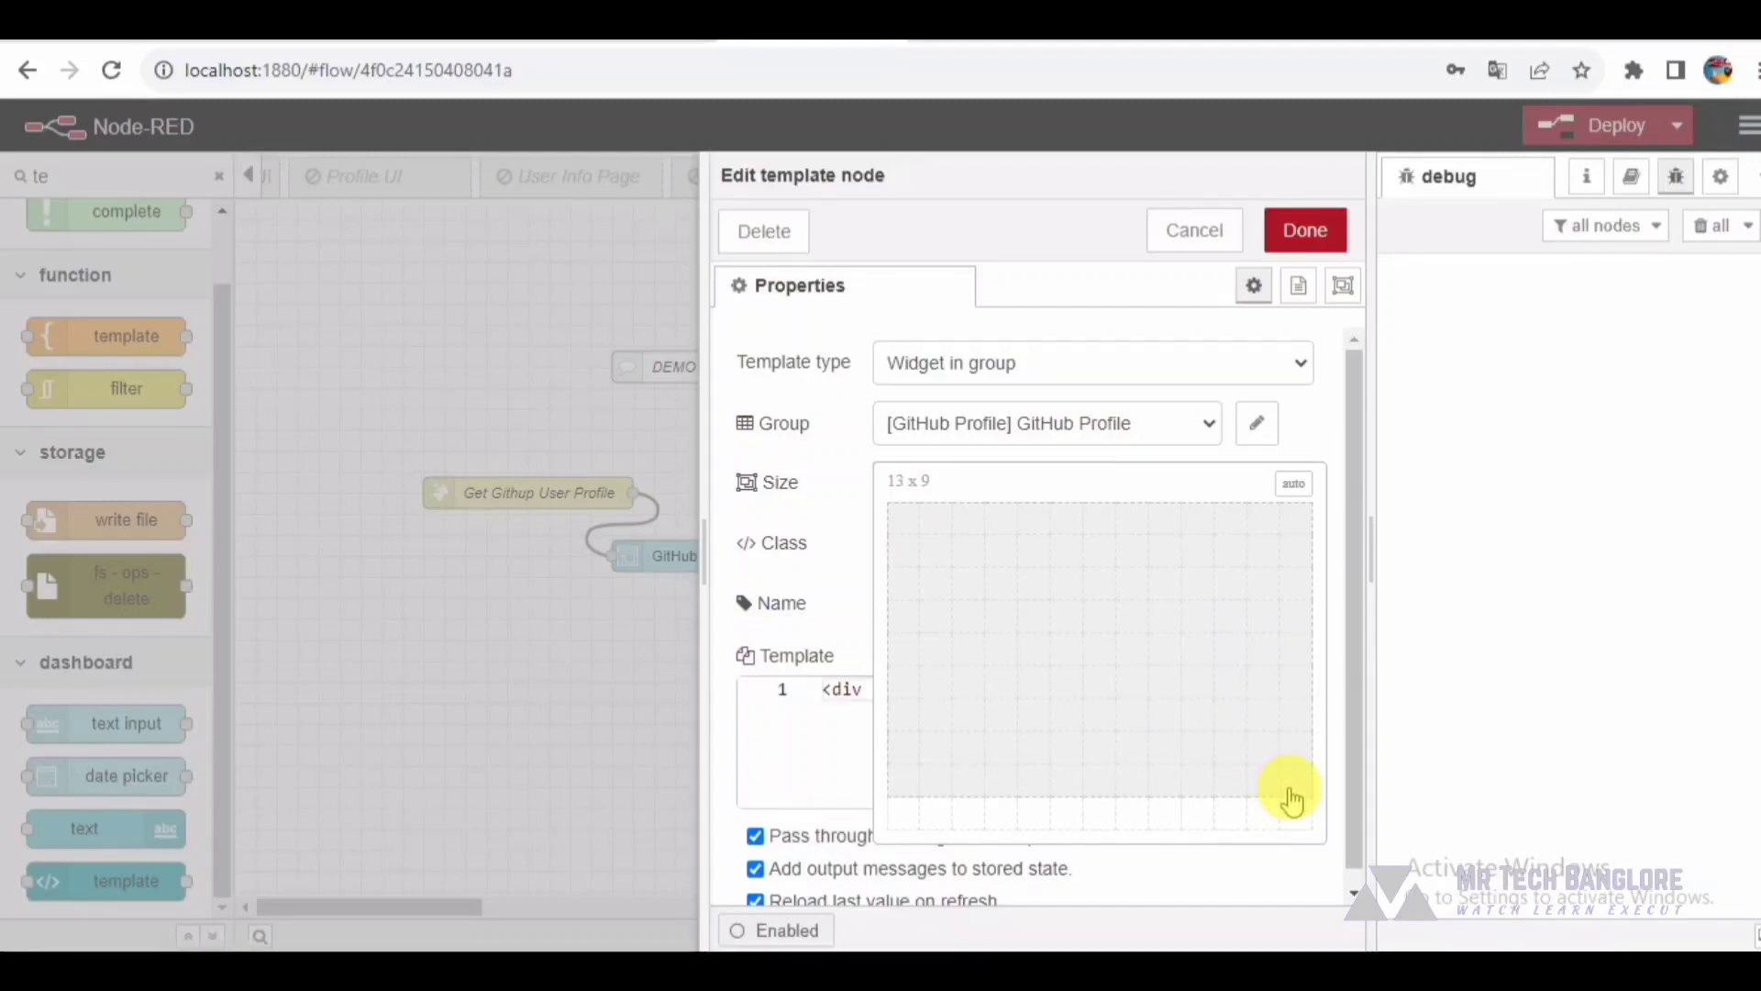
pyautogui.click(1291, 801)
# Save the template node and deploy the flow despite unconfigured-node warnings.
pyautogui.click(1301, 231)
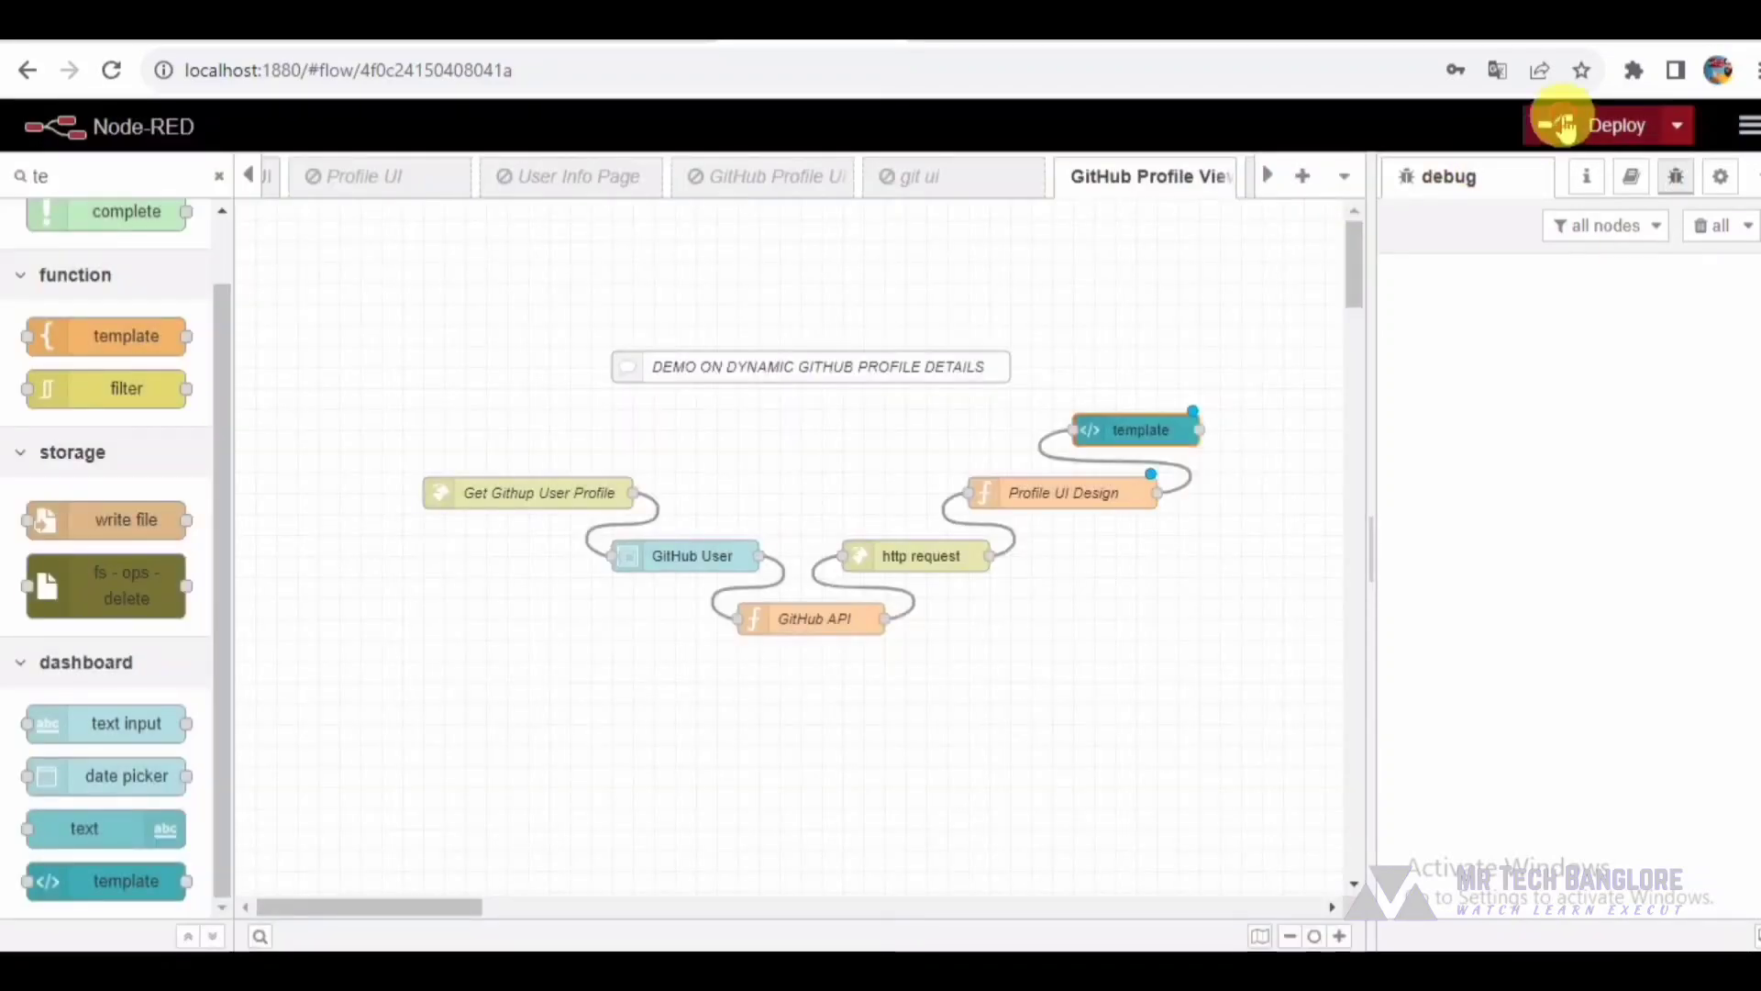
pyautogui.click(1583, 124)
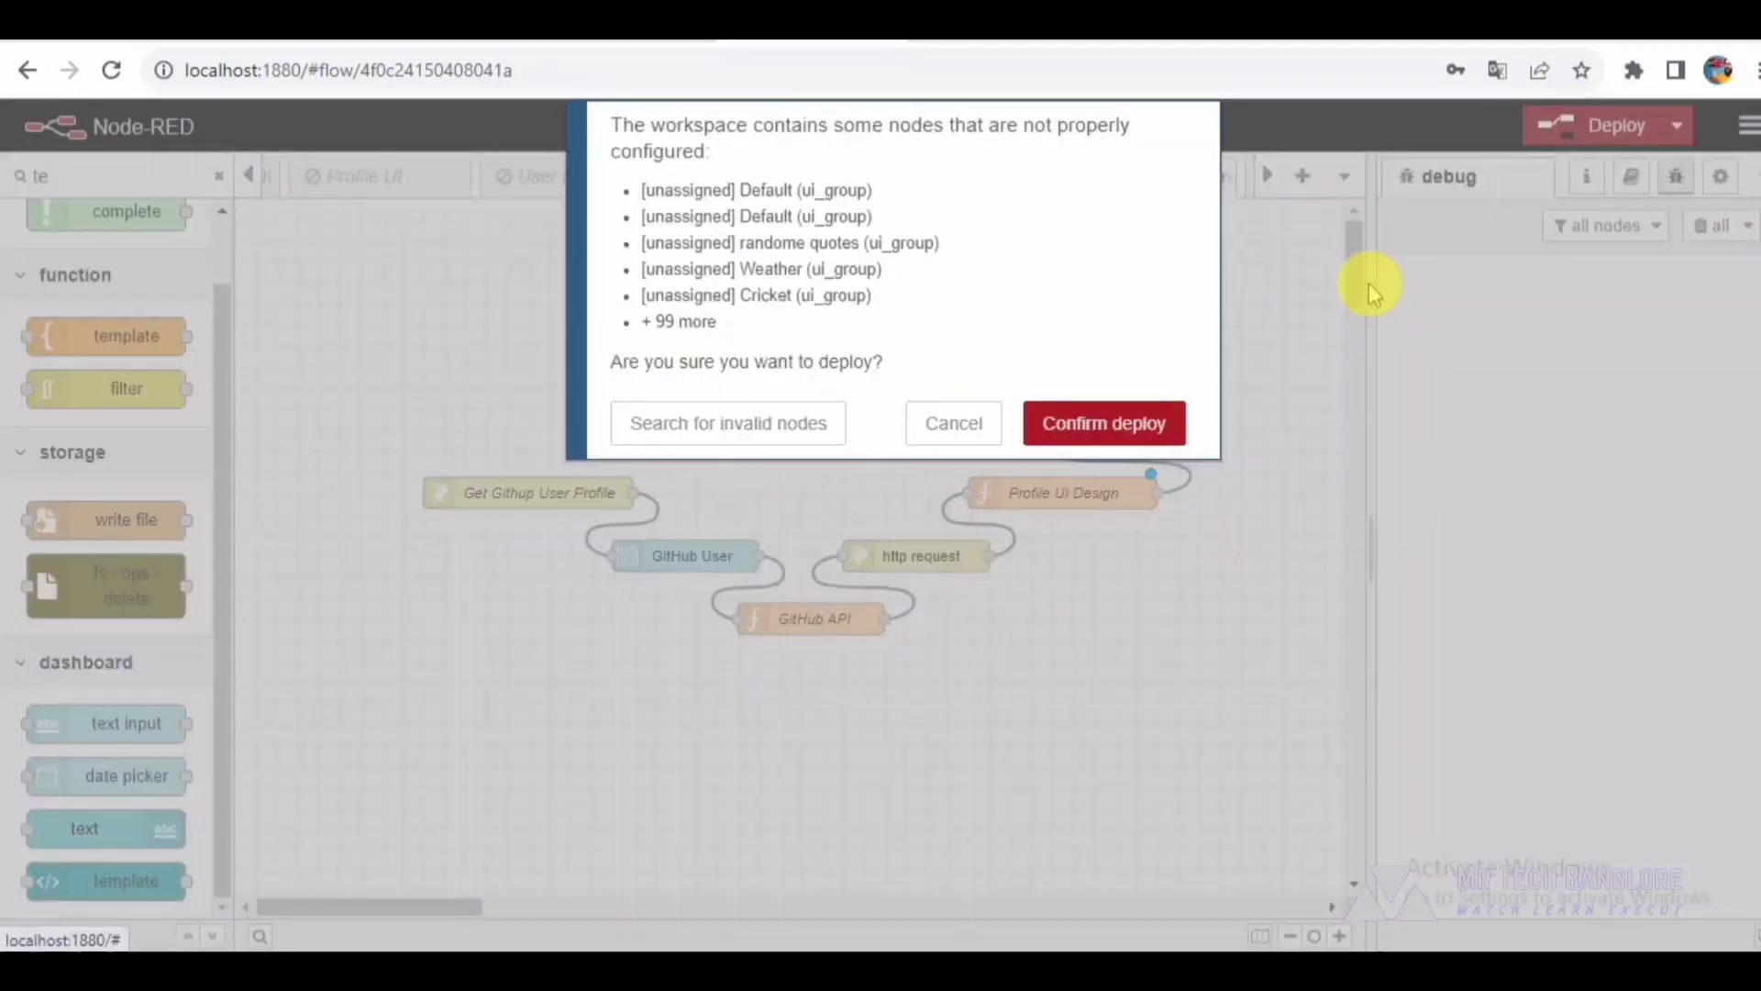
pyautogui.click(1159, 422)
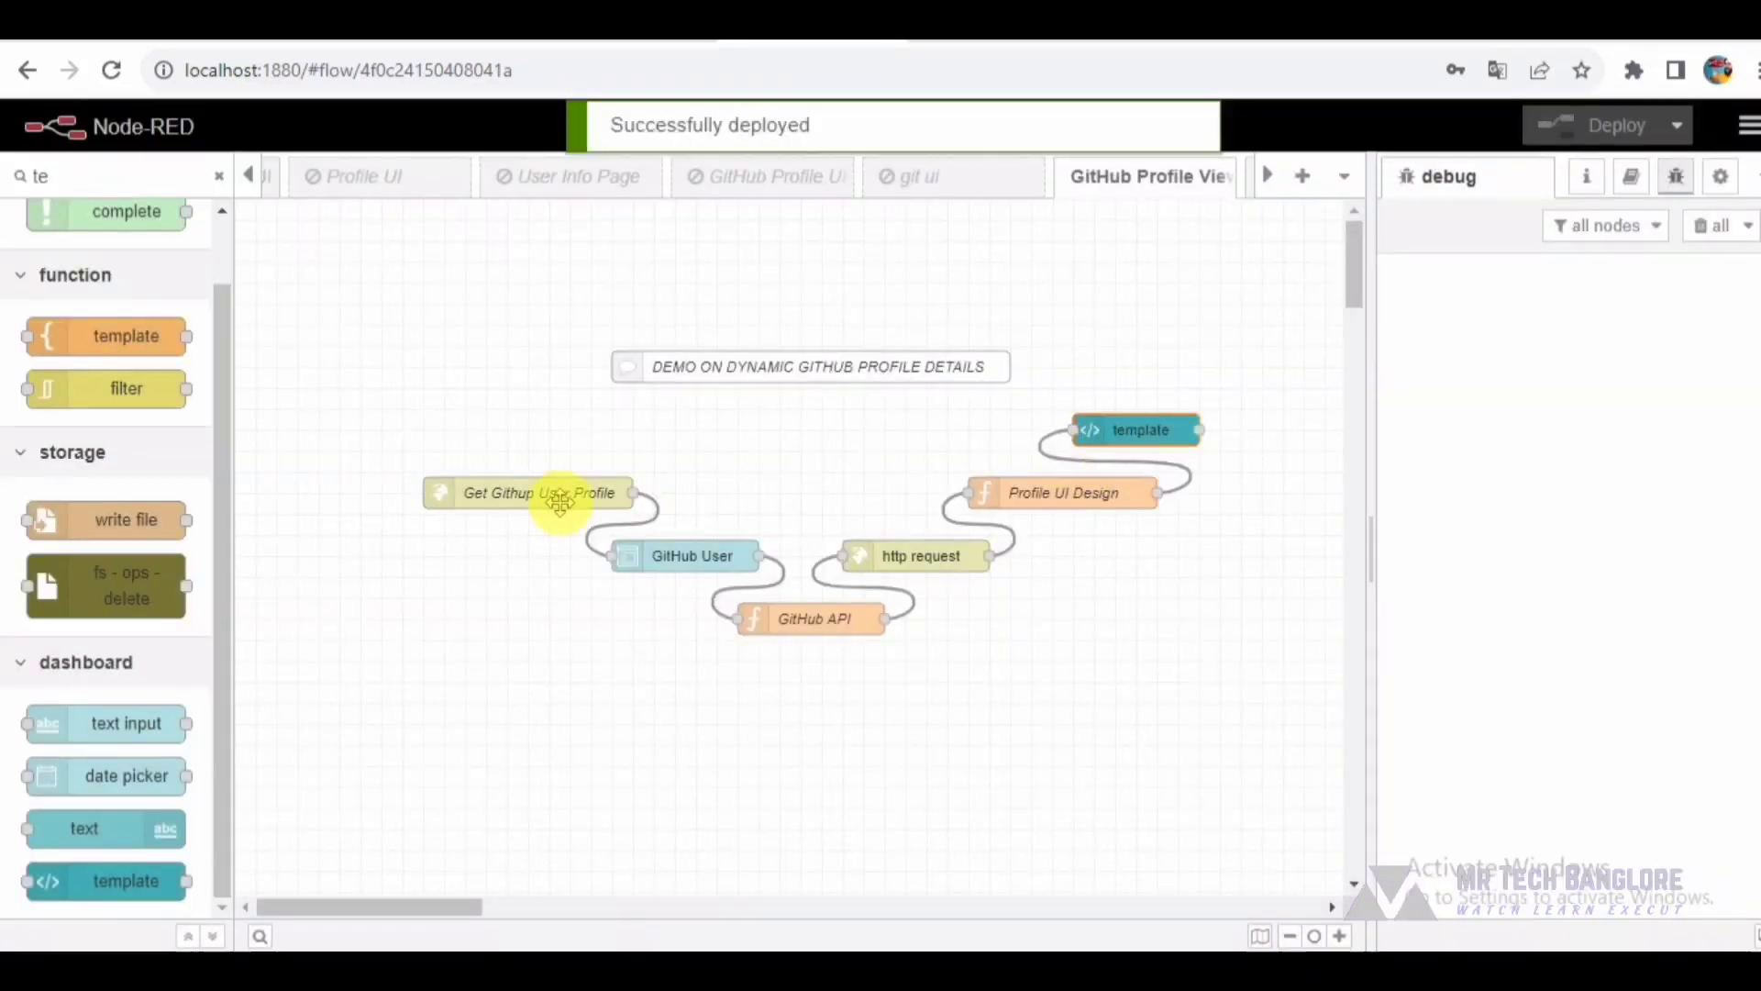
# Tidy the Get Githup User Profile, GitHub User, GitHub API and http request nodes, then redeploy.
pyautogui.moveTo(555, 469); pyautogui.dragTo(555, 427)
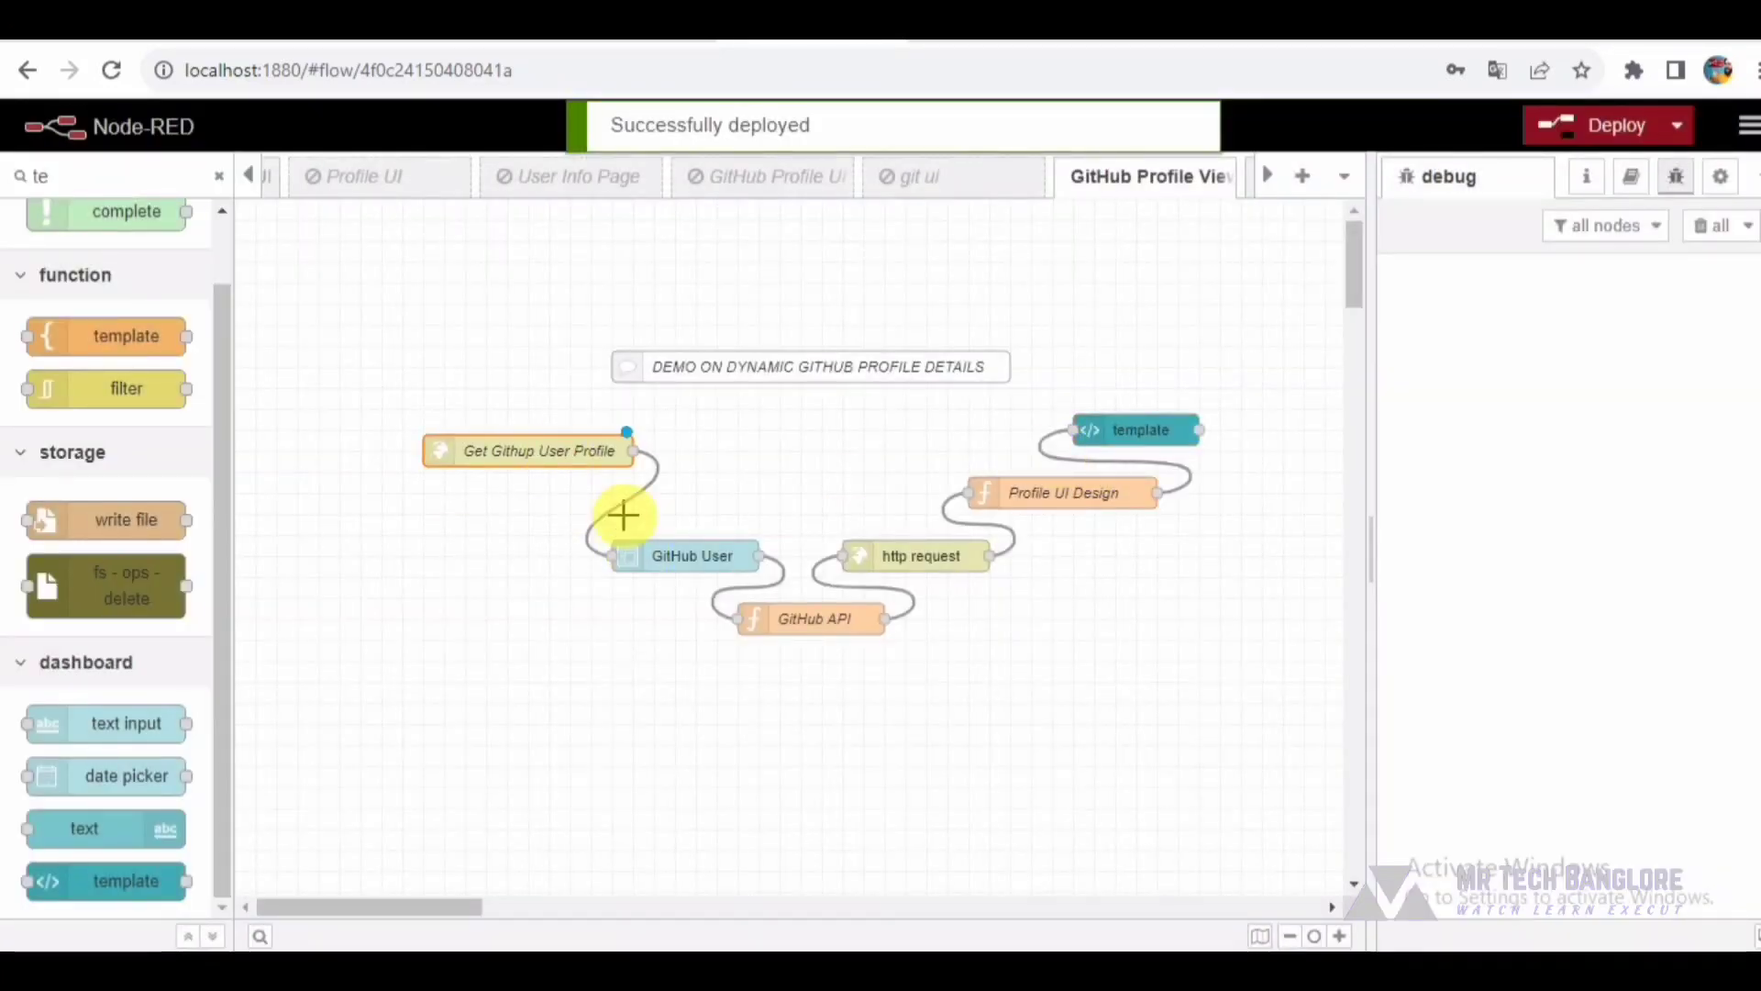
pyautogui.moveTo(631, 555); pyautogui.dragTo(588, 513)
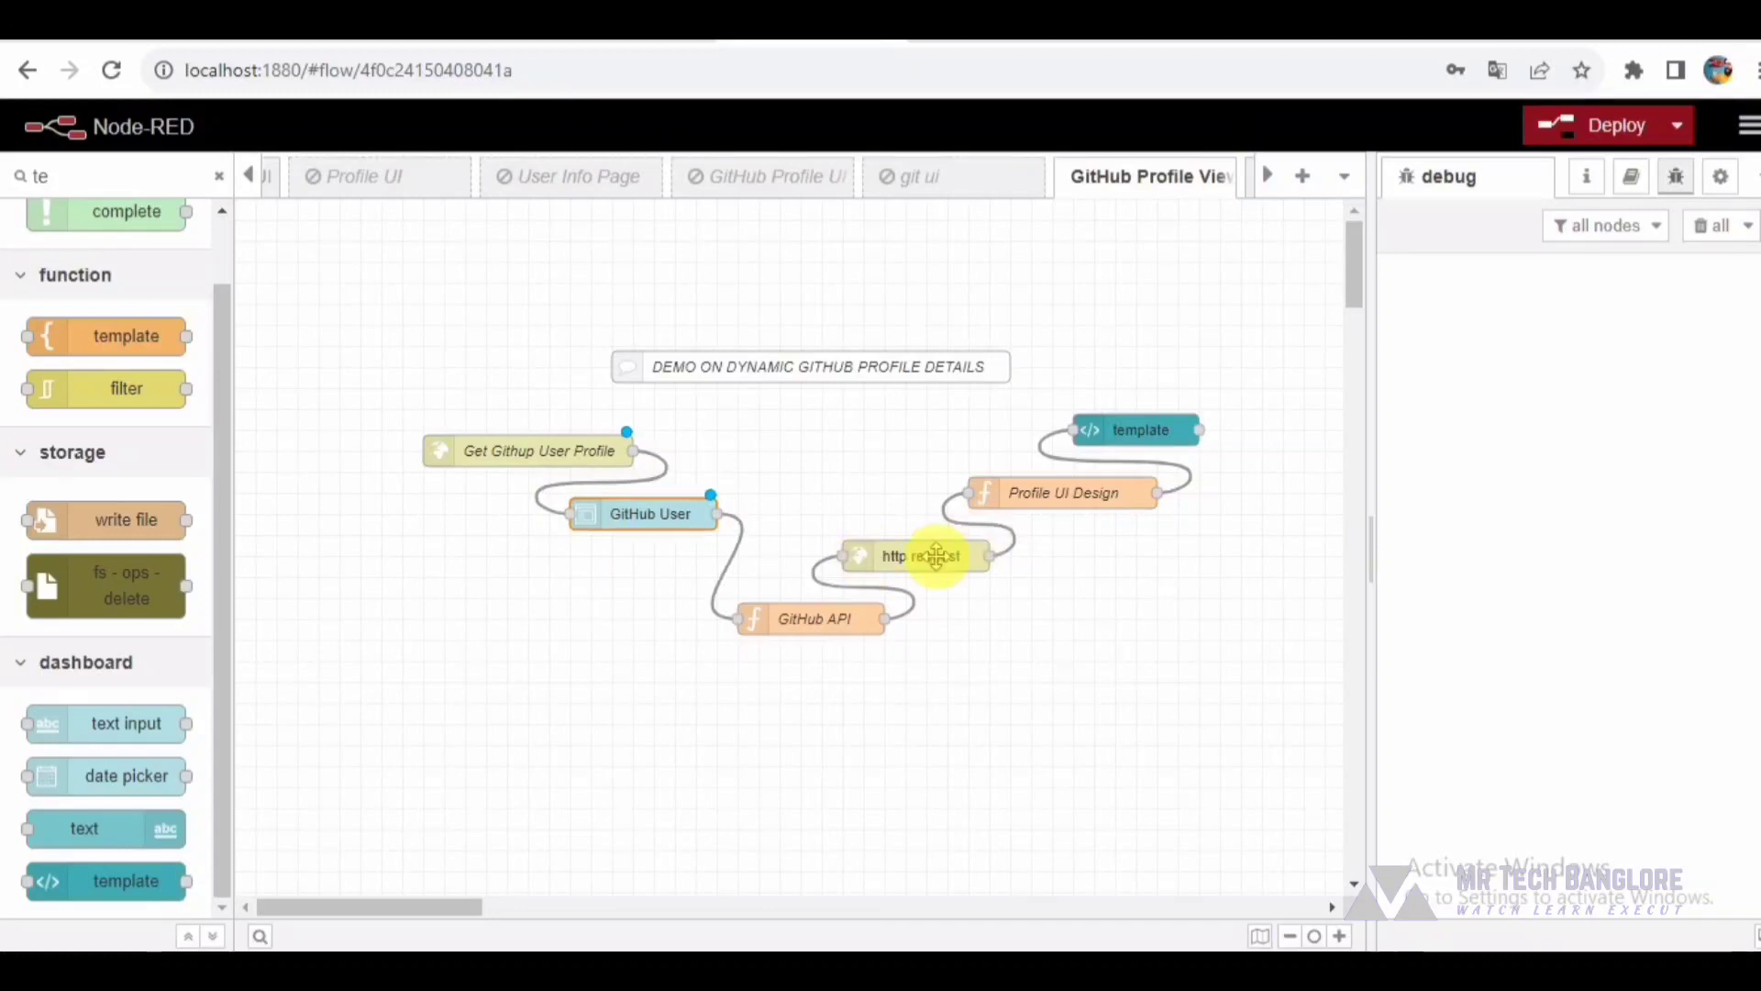
pyautogui.moveTo(817, 630); pyautogui.dragTo(710, 609)
pyautogui.moveTo(939, 581); pyautogui.dragTo(939, 622)
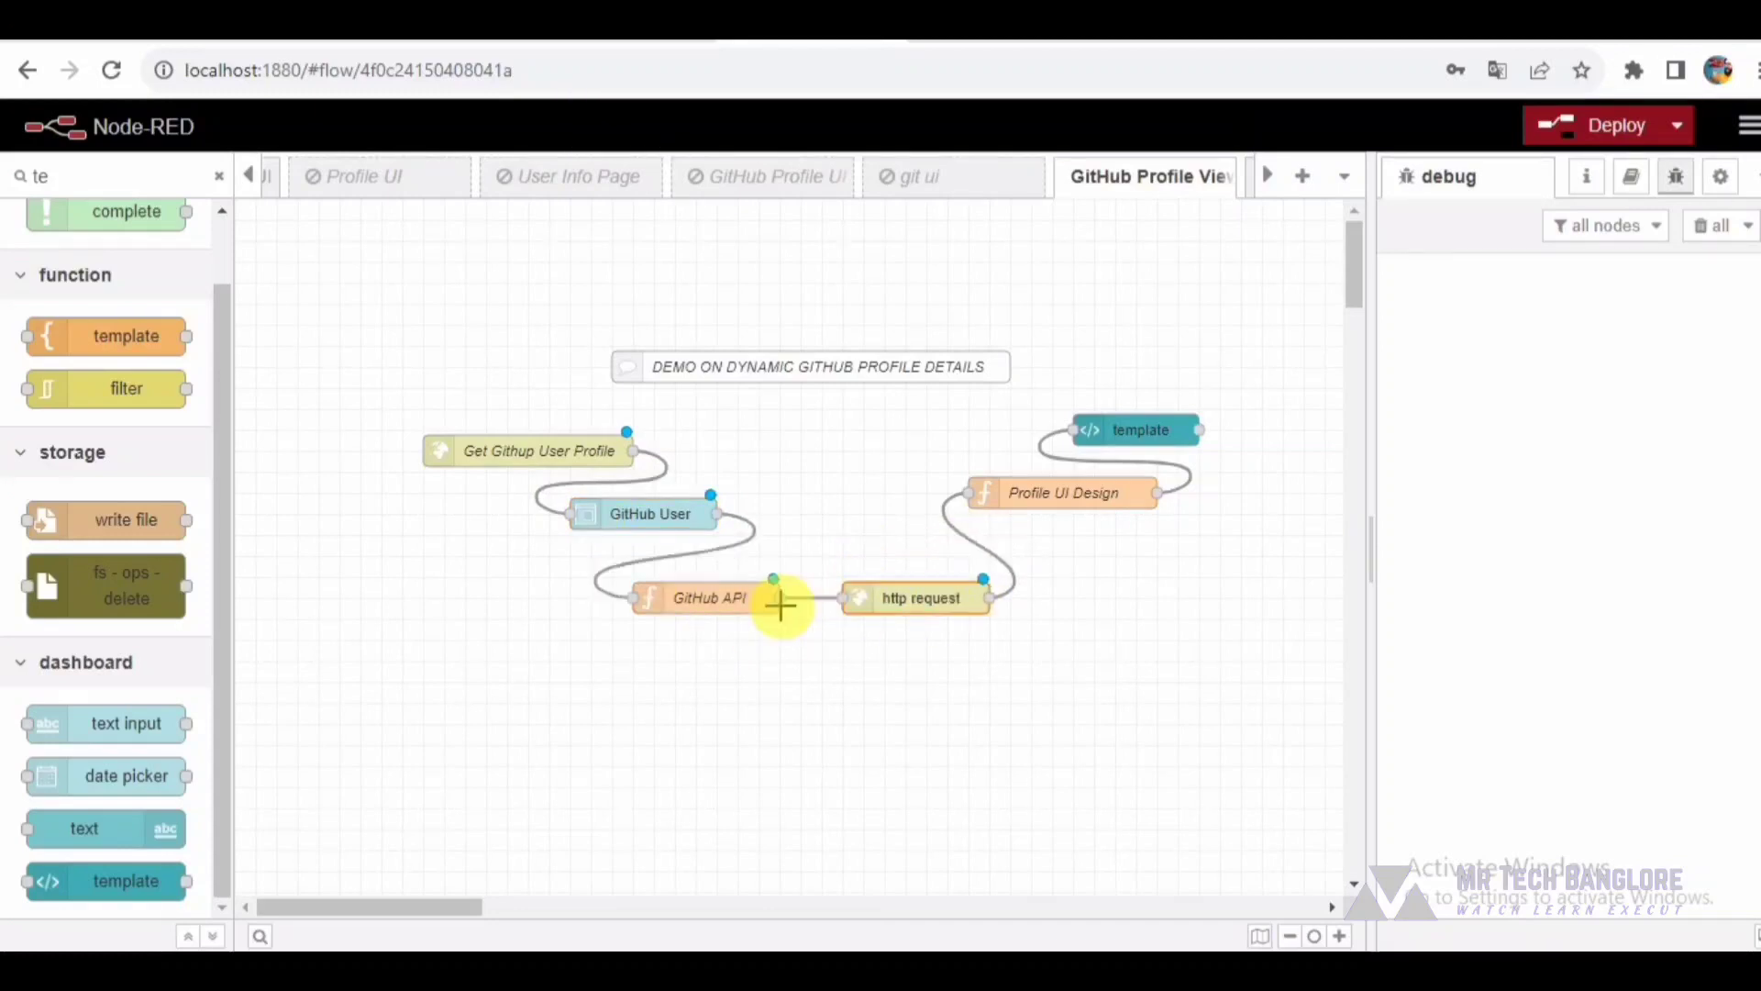
pyautogui.moveTo(724, 600); pyautogui.dragTo(767, 600)
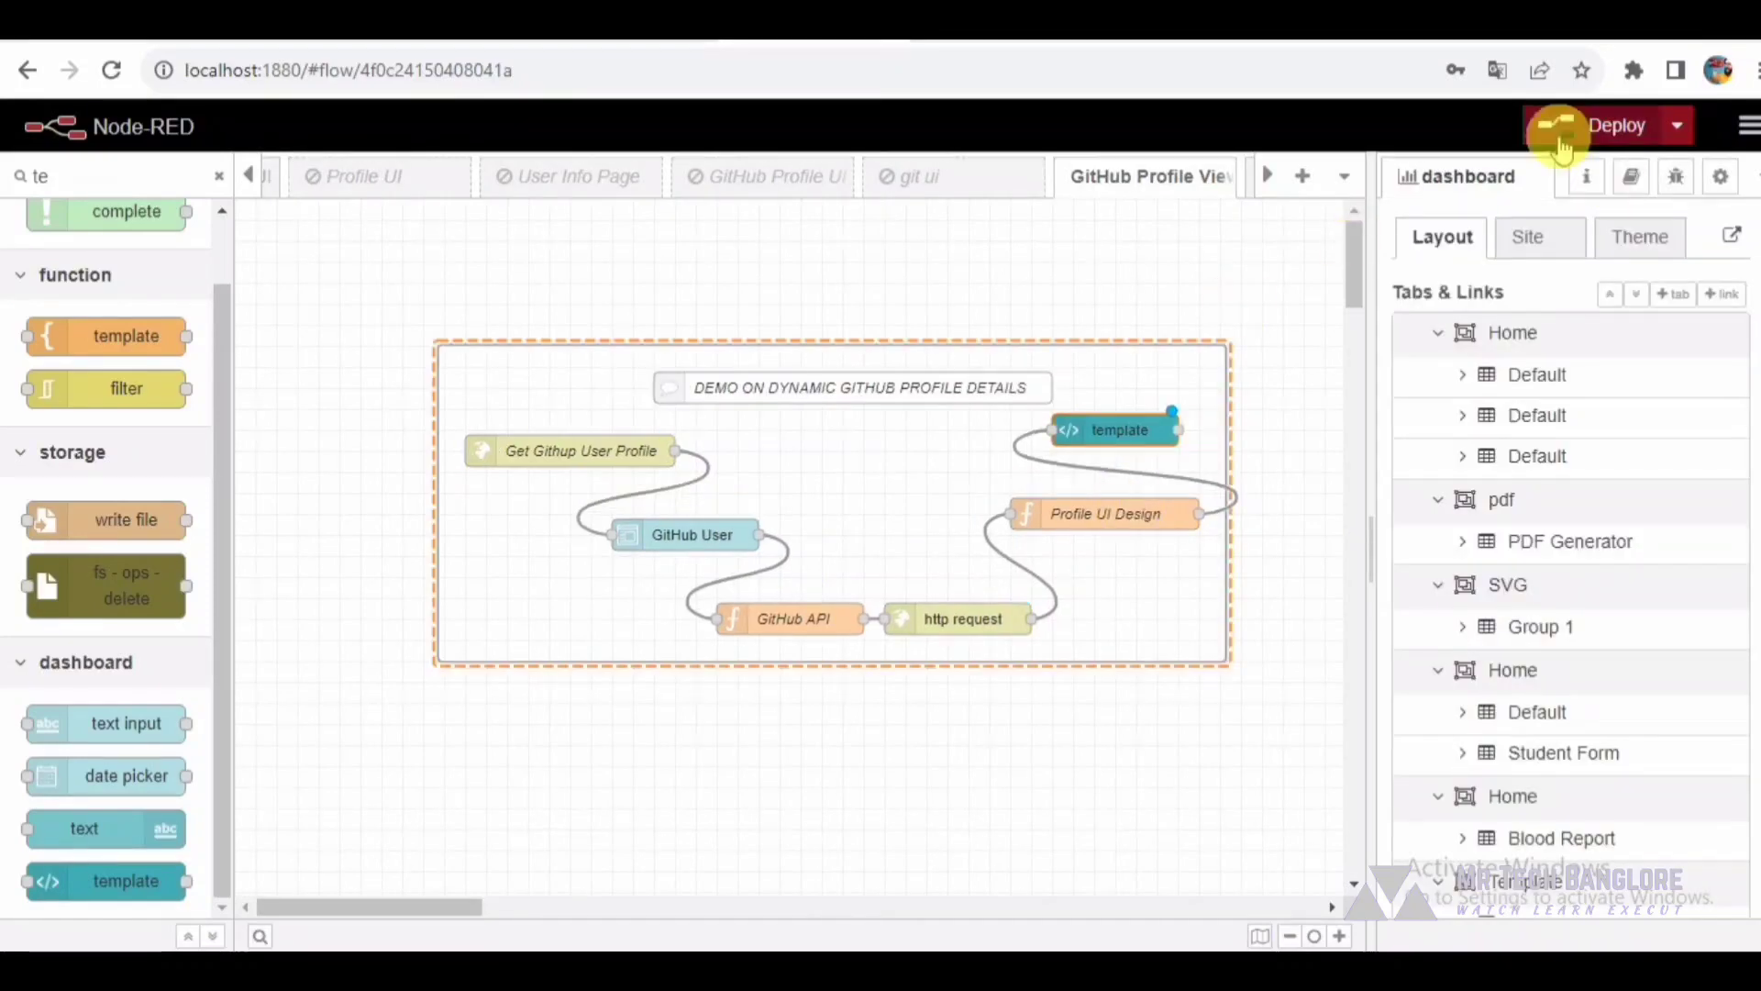
pyautogui.click(1573, 129)
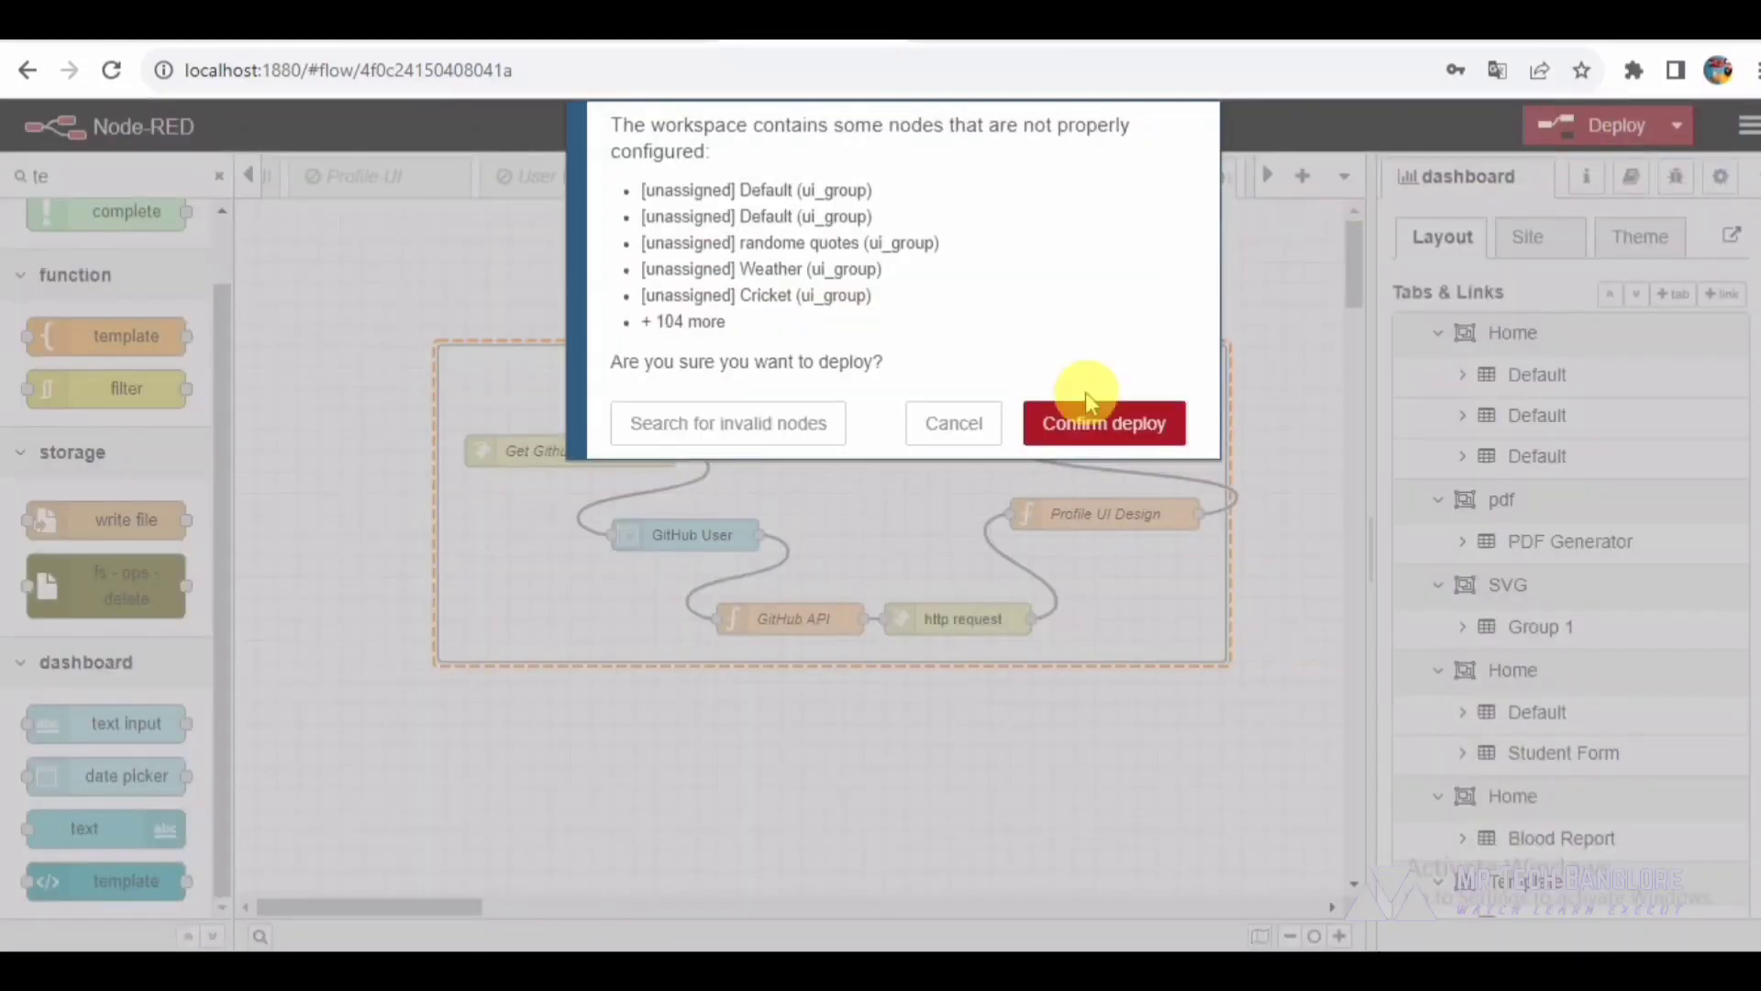
pyautogui.click(1085, 418)
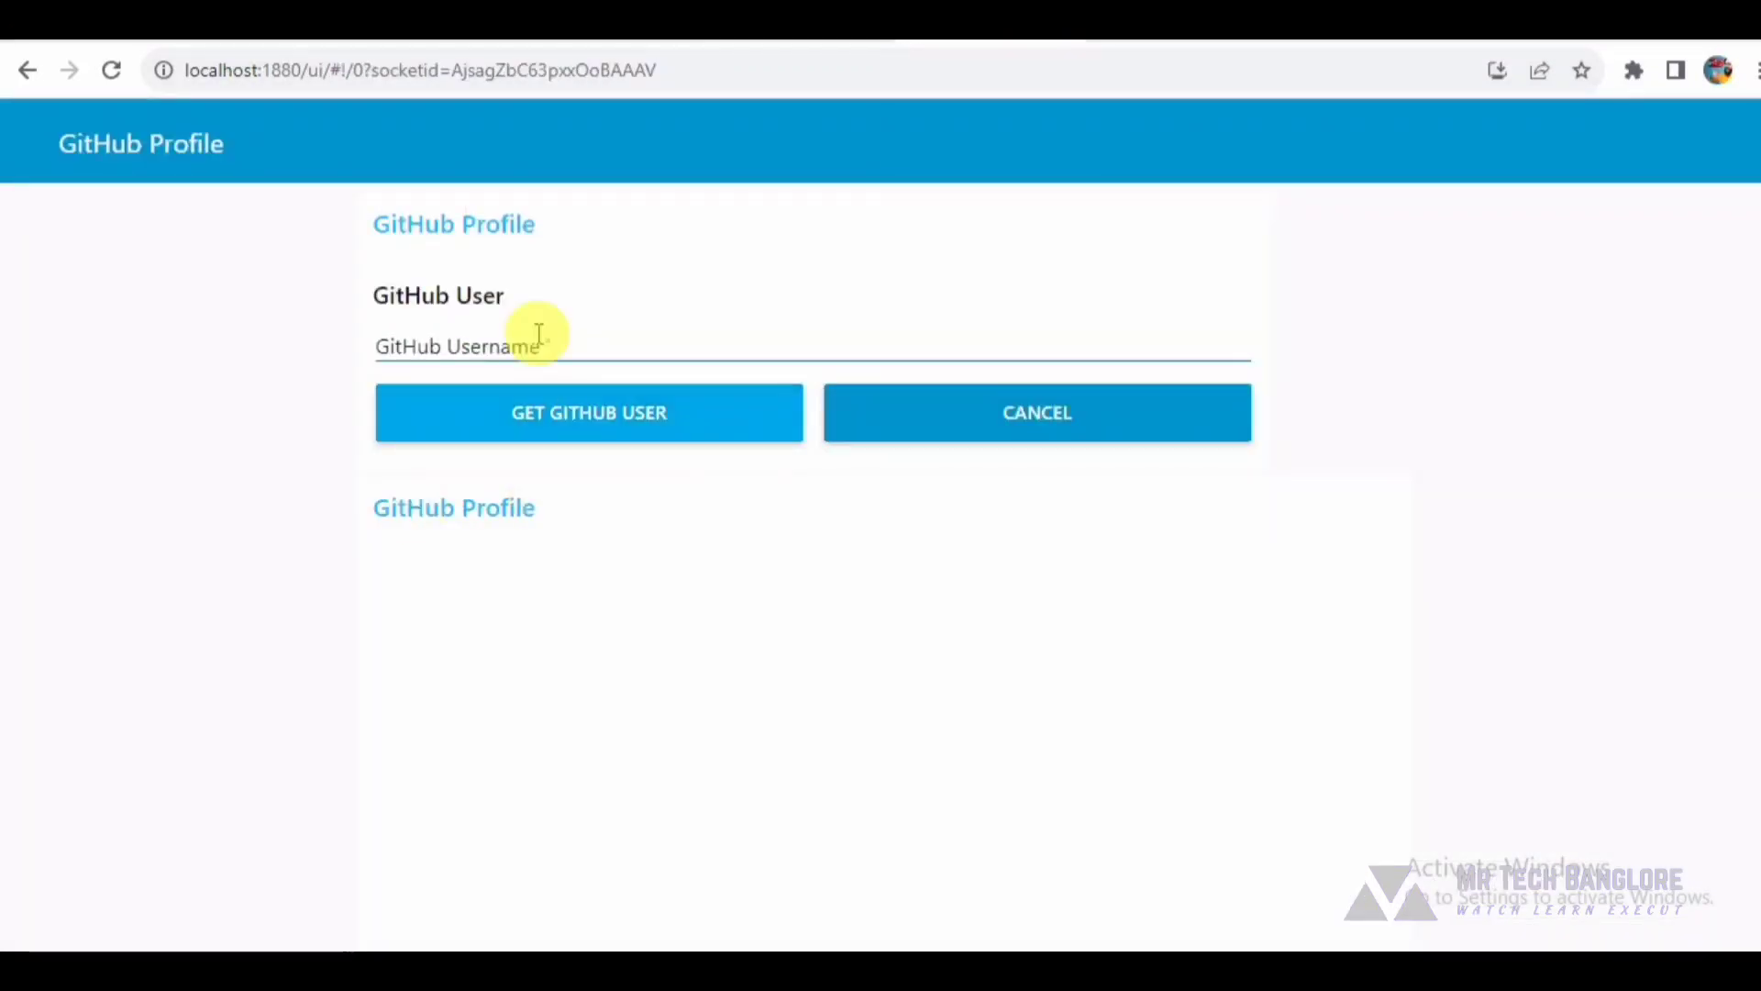
pyautogui.click(538, 331)
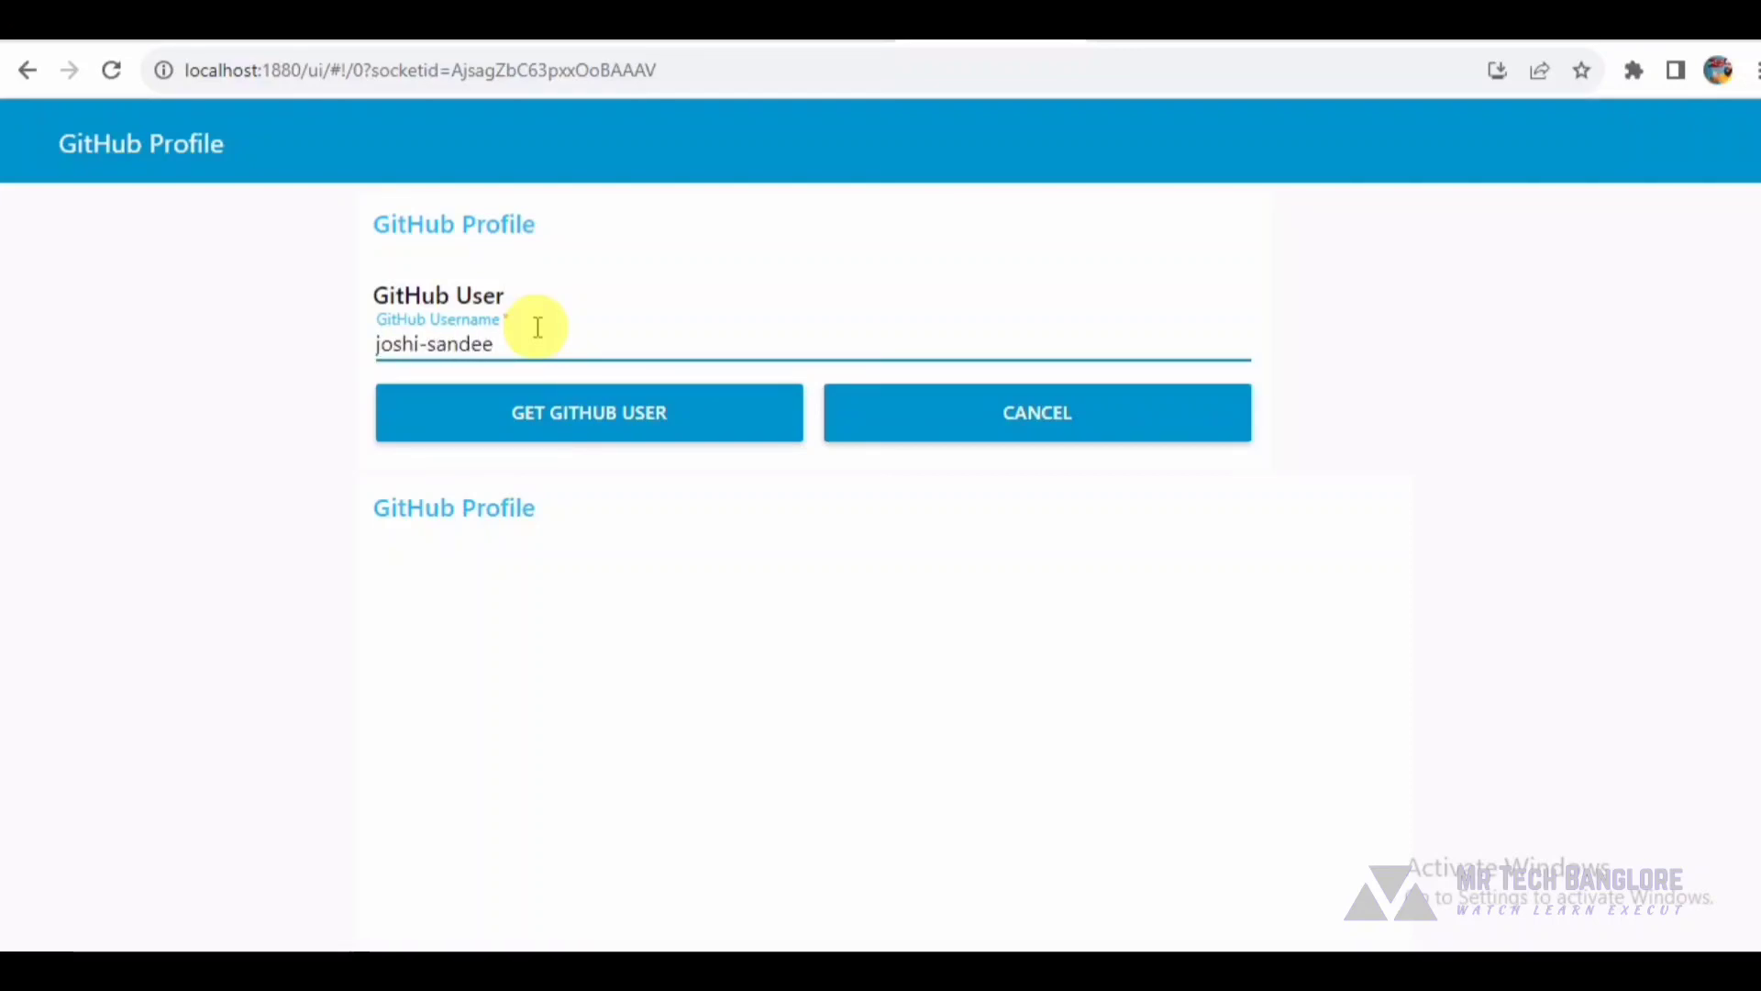
pyautogui.click(580, 414)
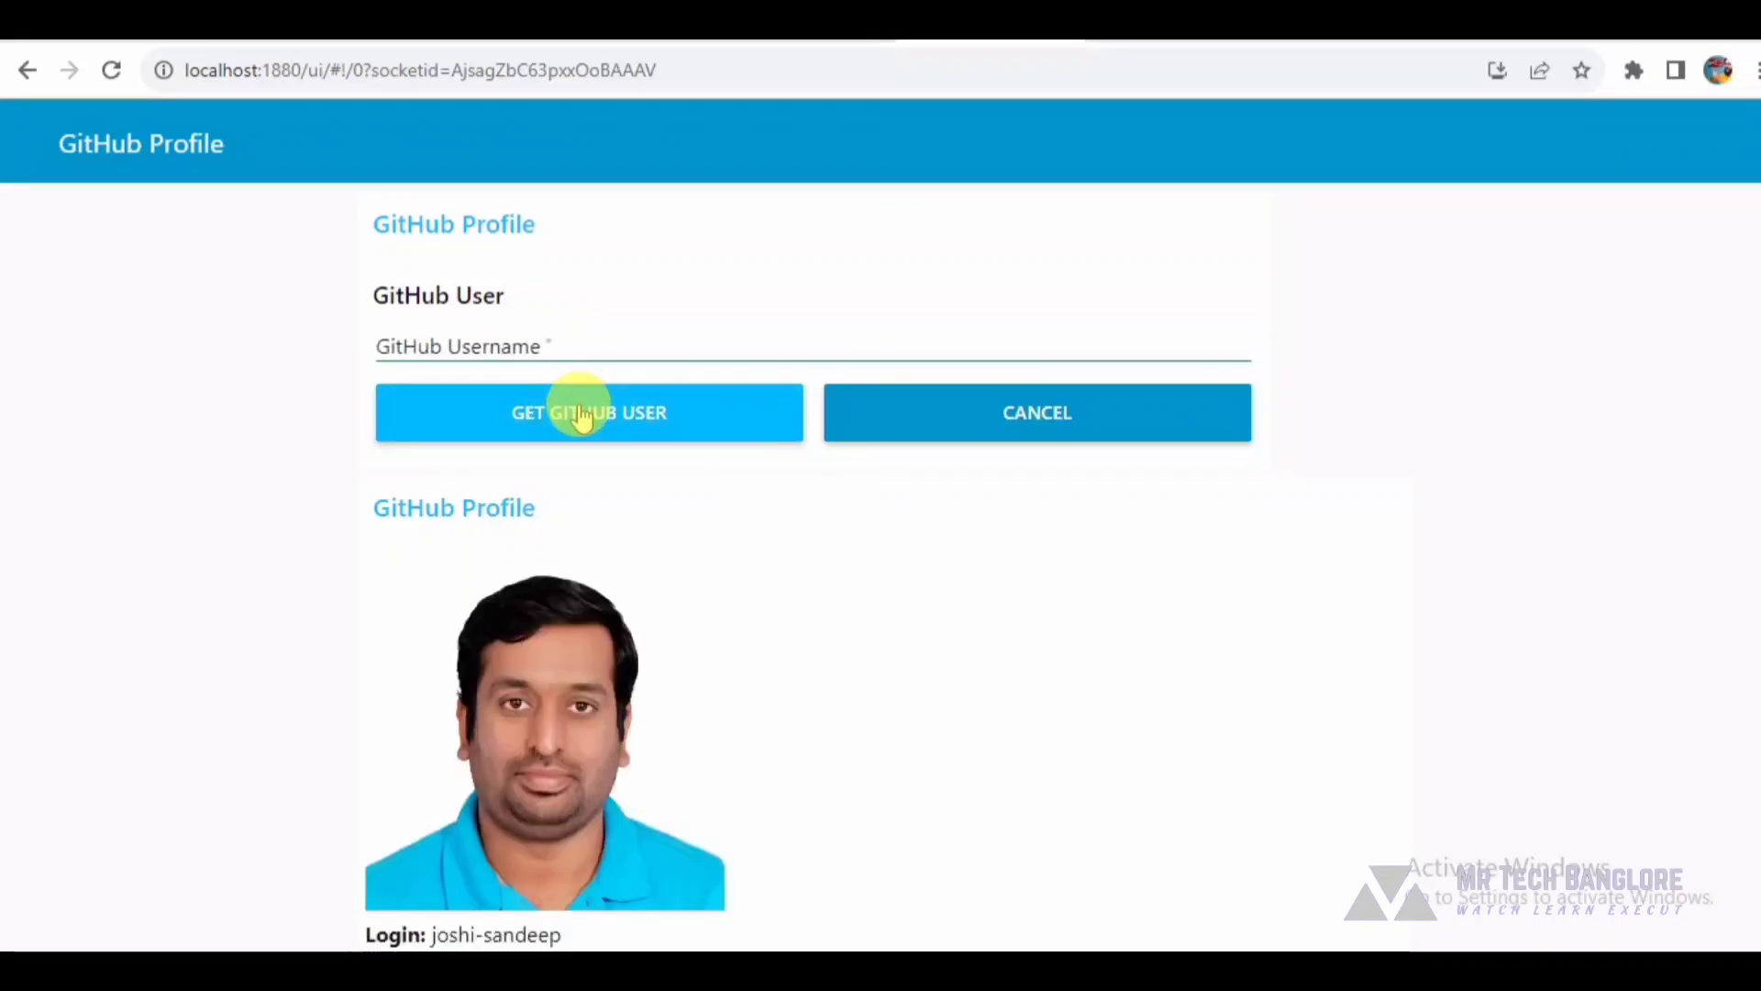
pyautogui.scroll(-2, 590, 452)
pyautogui.scroll(-2, 589, 468)
pyautogui.scroll(2, 502, 522)
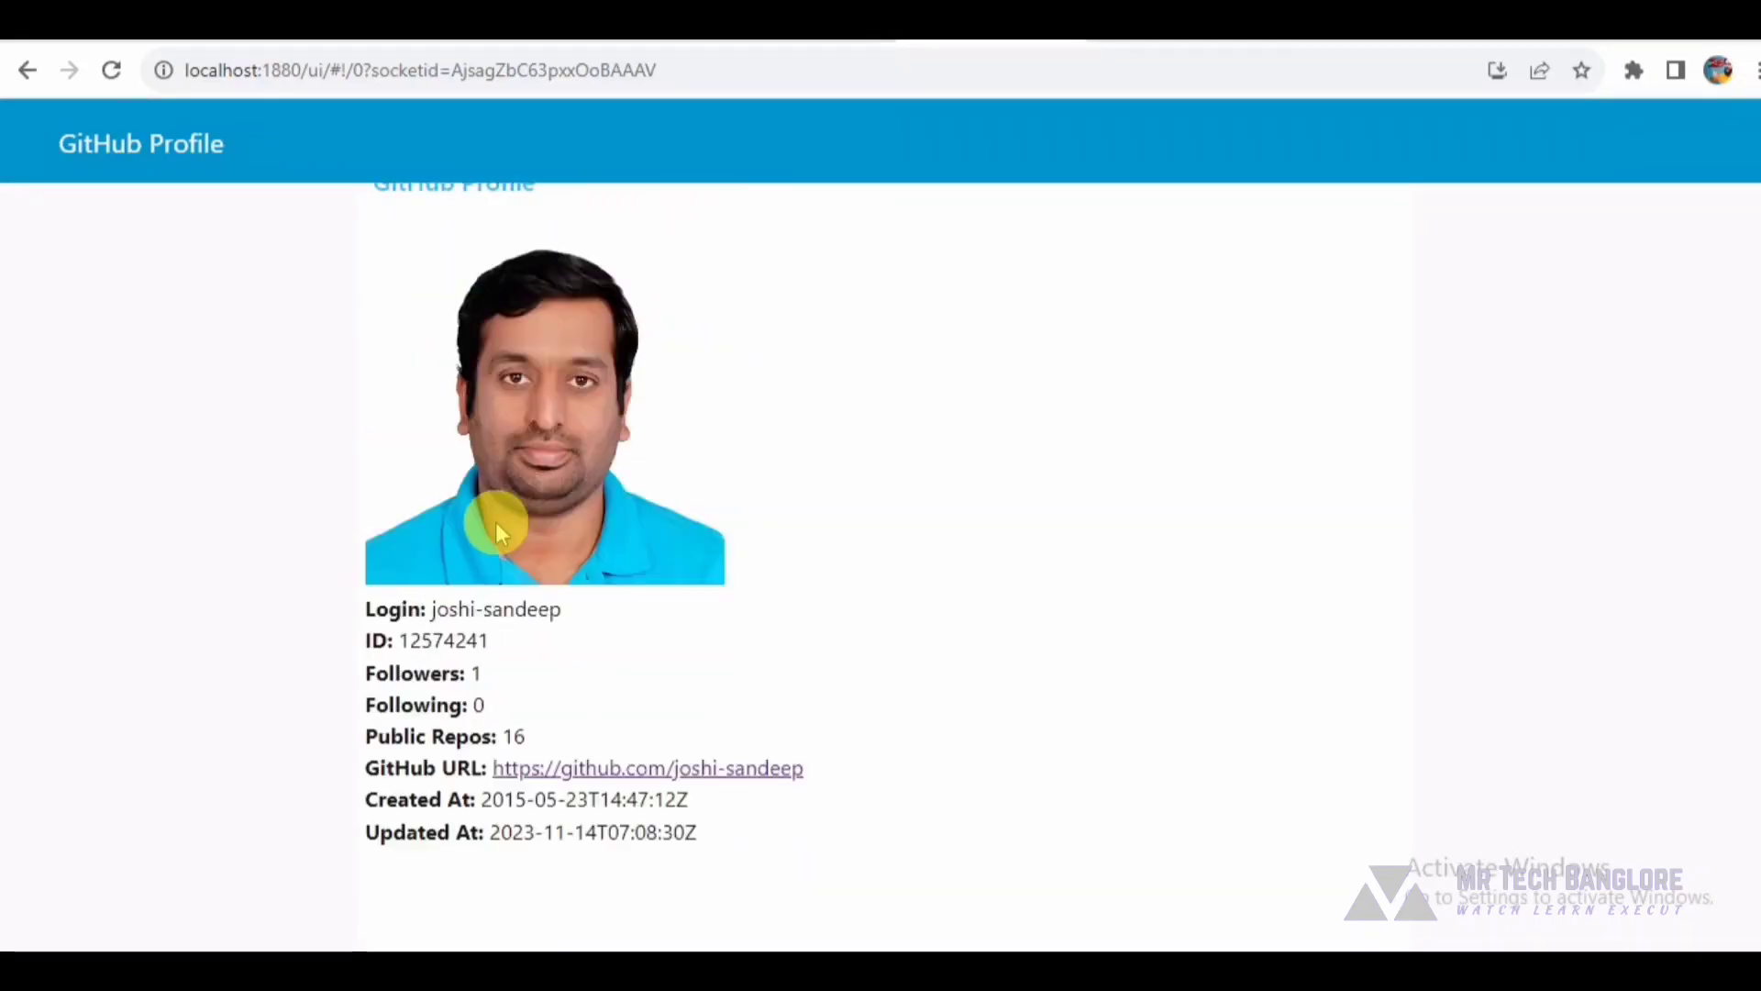
pyautogui.scroll(3, 498, 414)
pyautogui.click(493, 336)
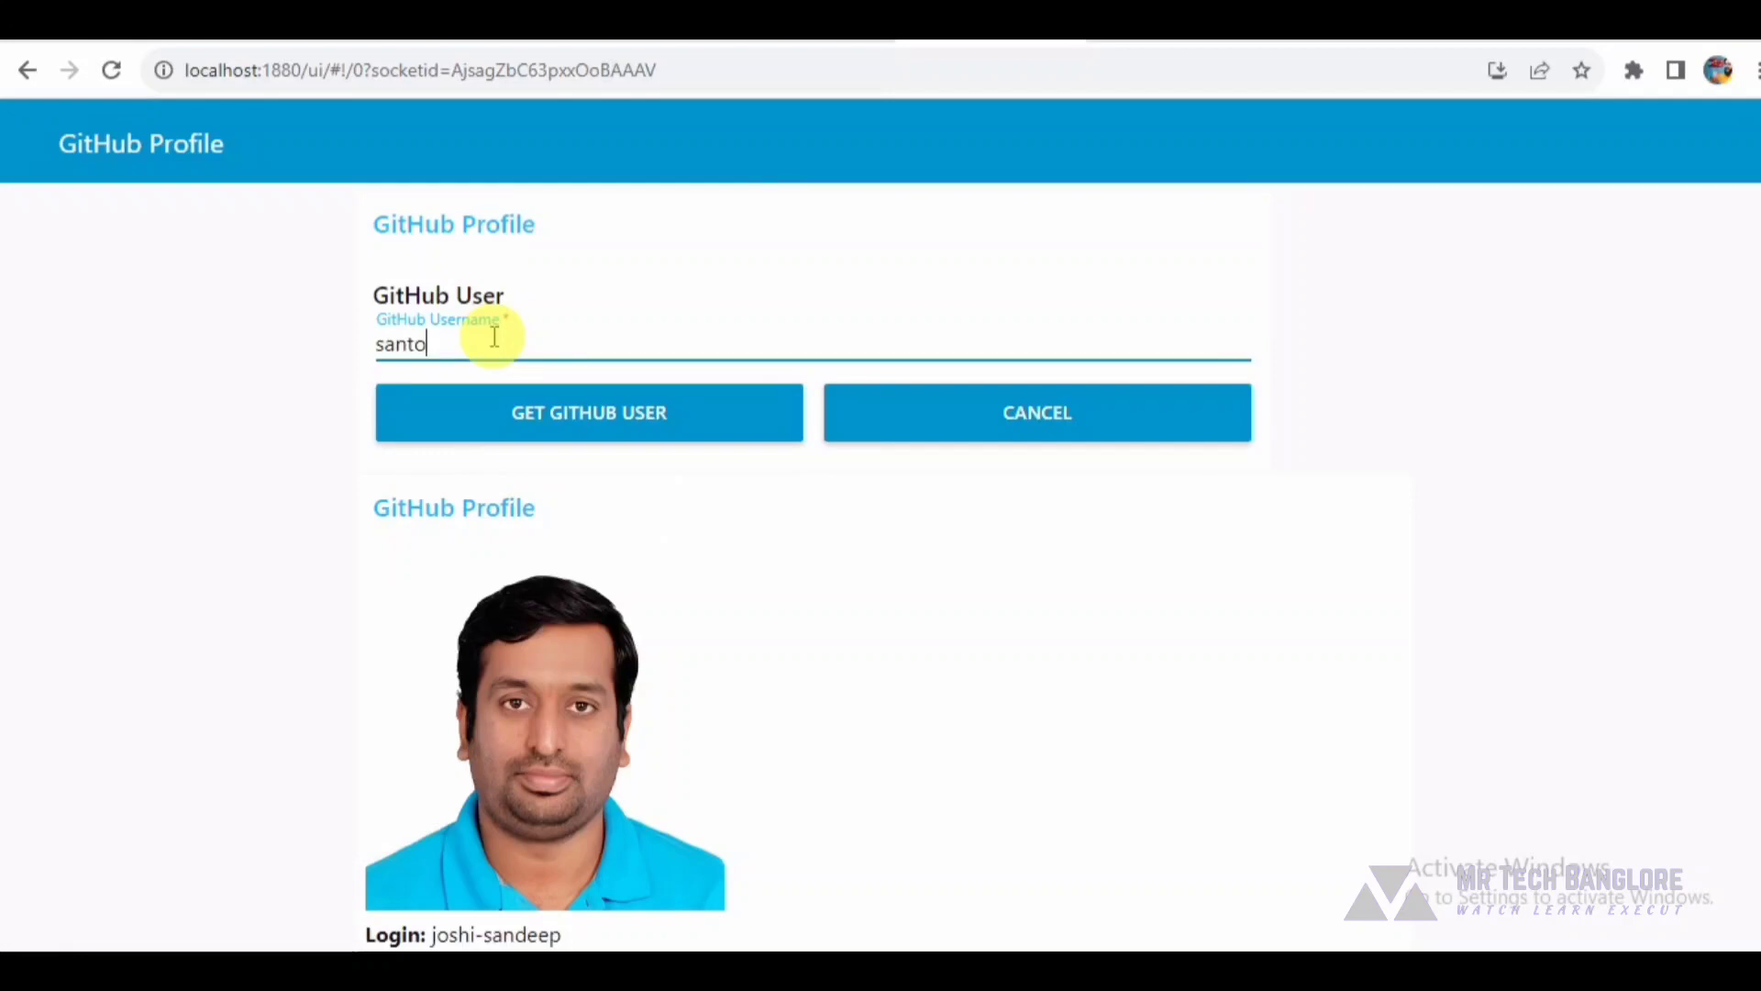
# Fetch and display profiles for john, jai, ccccc and one more username.
pyautogui.click(482, 410)
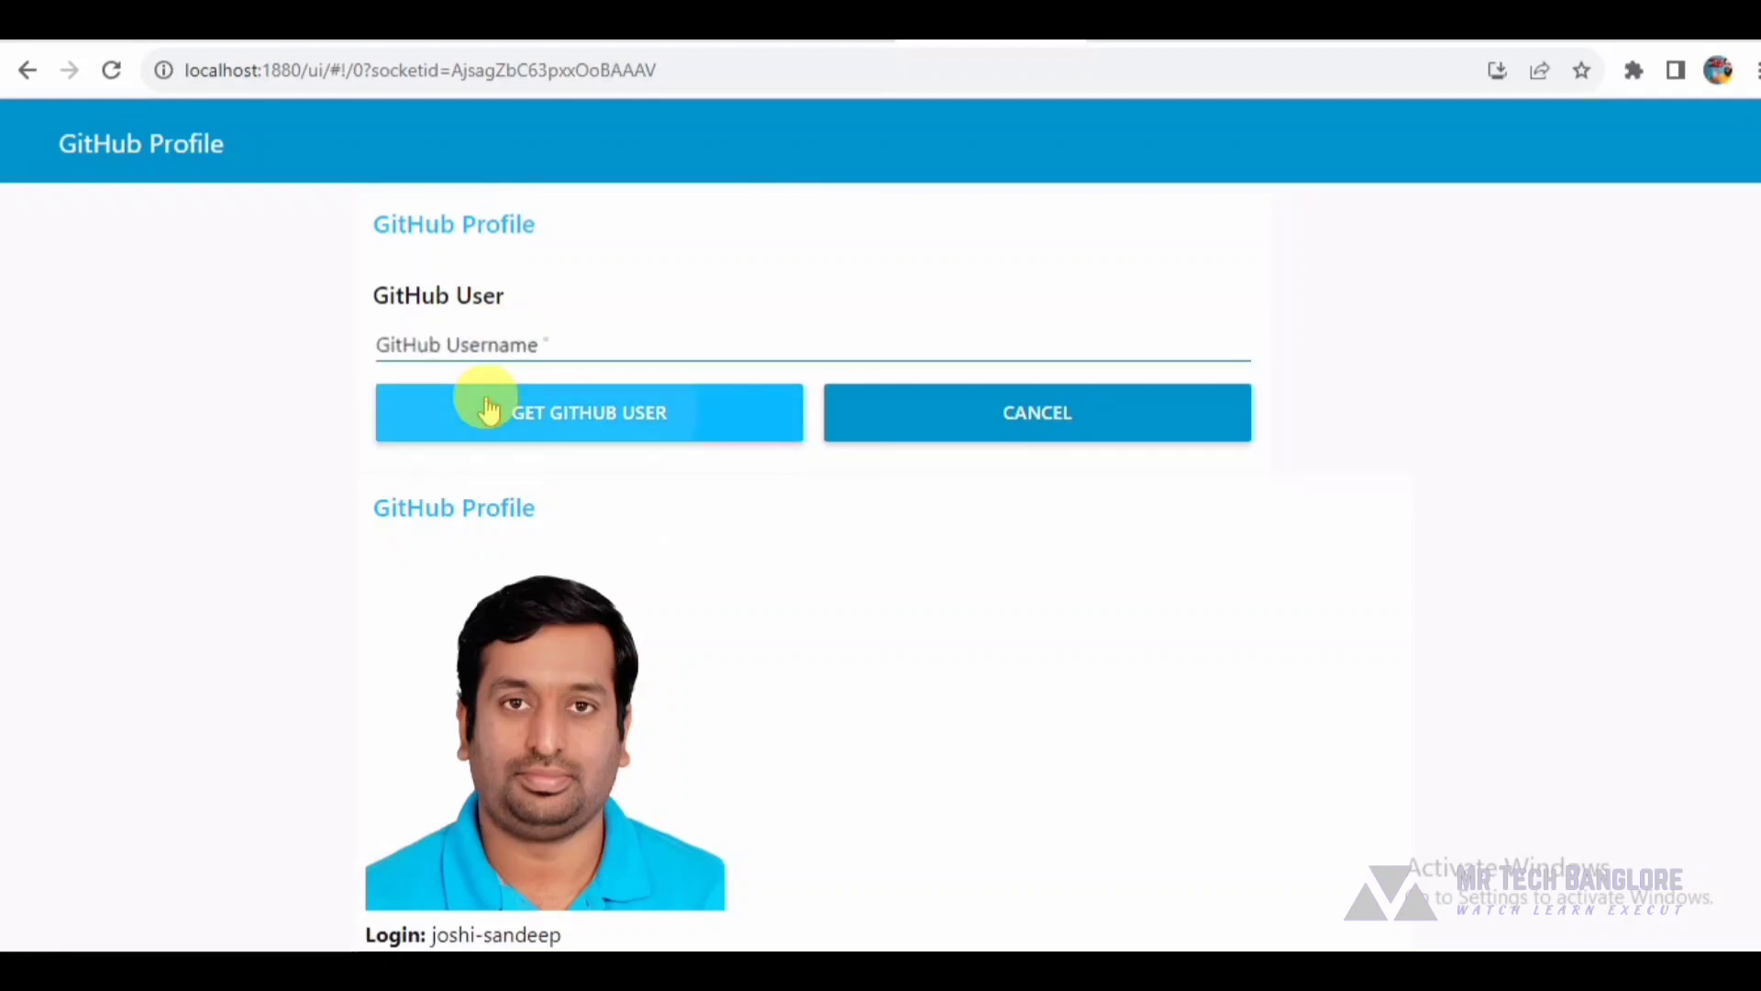
pyautogui.scroll(-2, 538, 496)
pyautogui.scroll(-2, 555, 550)
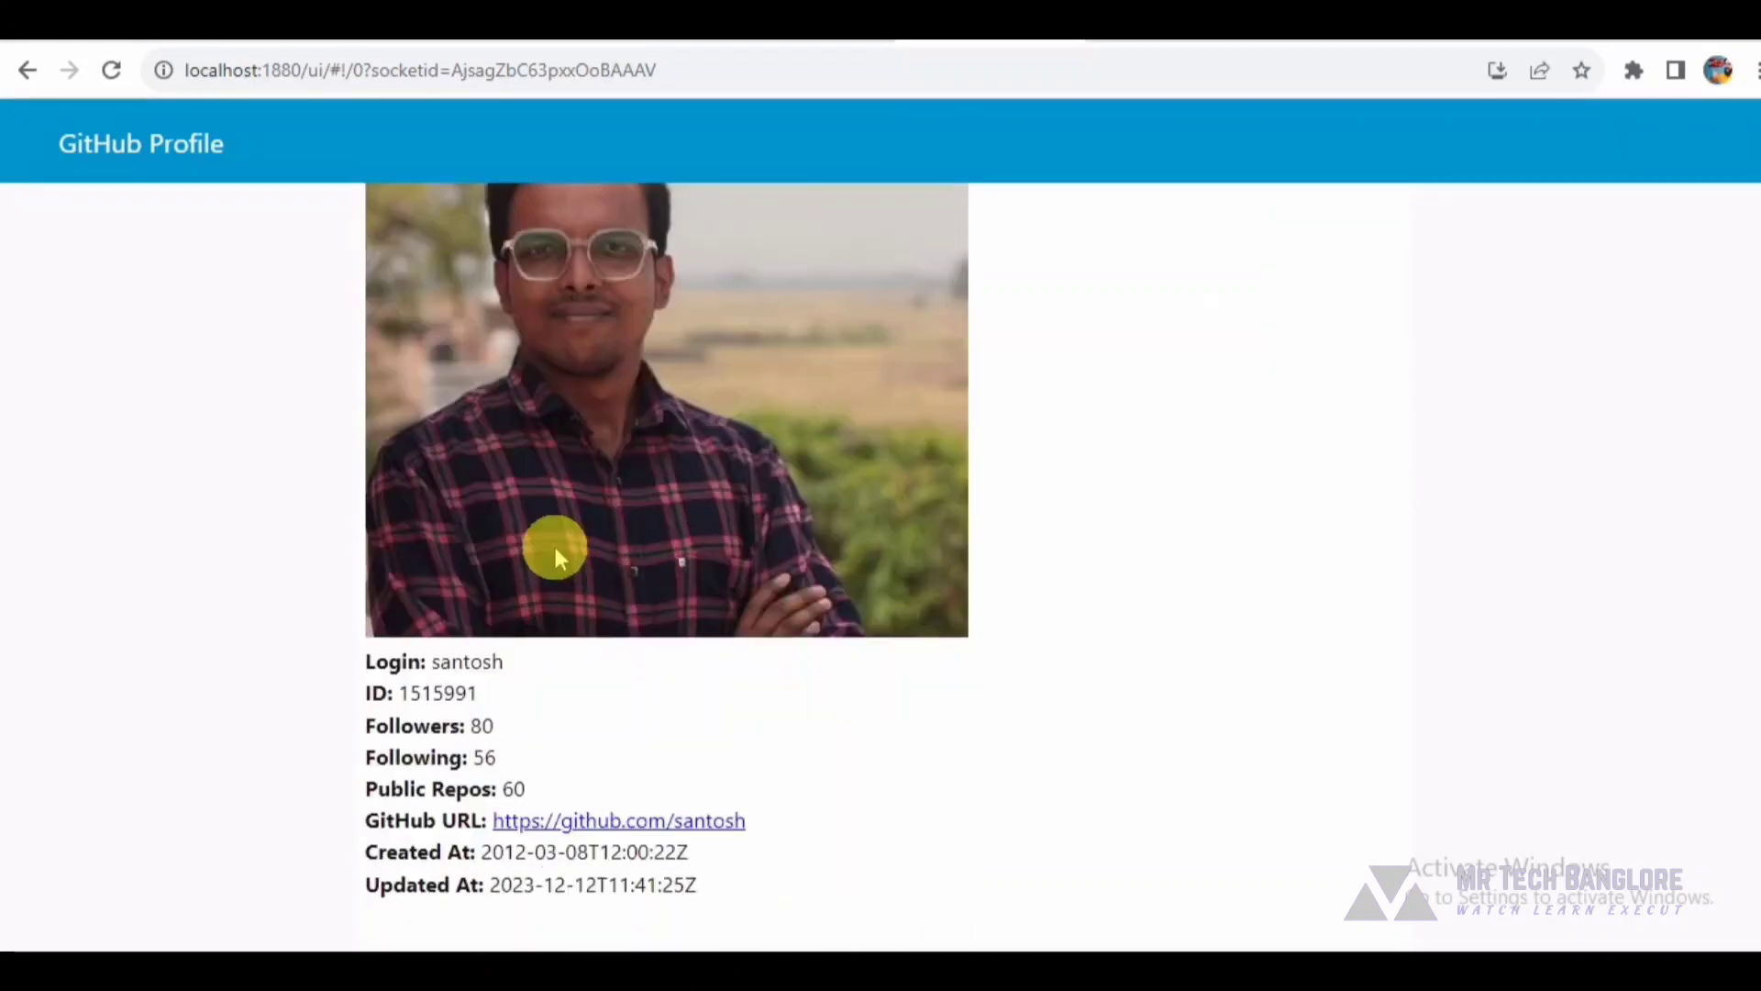
pyautogui.scroll(4, 555, 550)
pyautogui.click(487, 346)
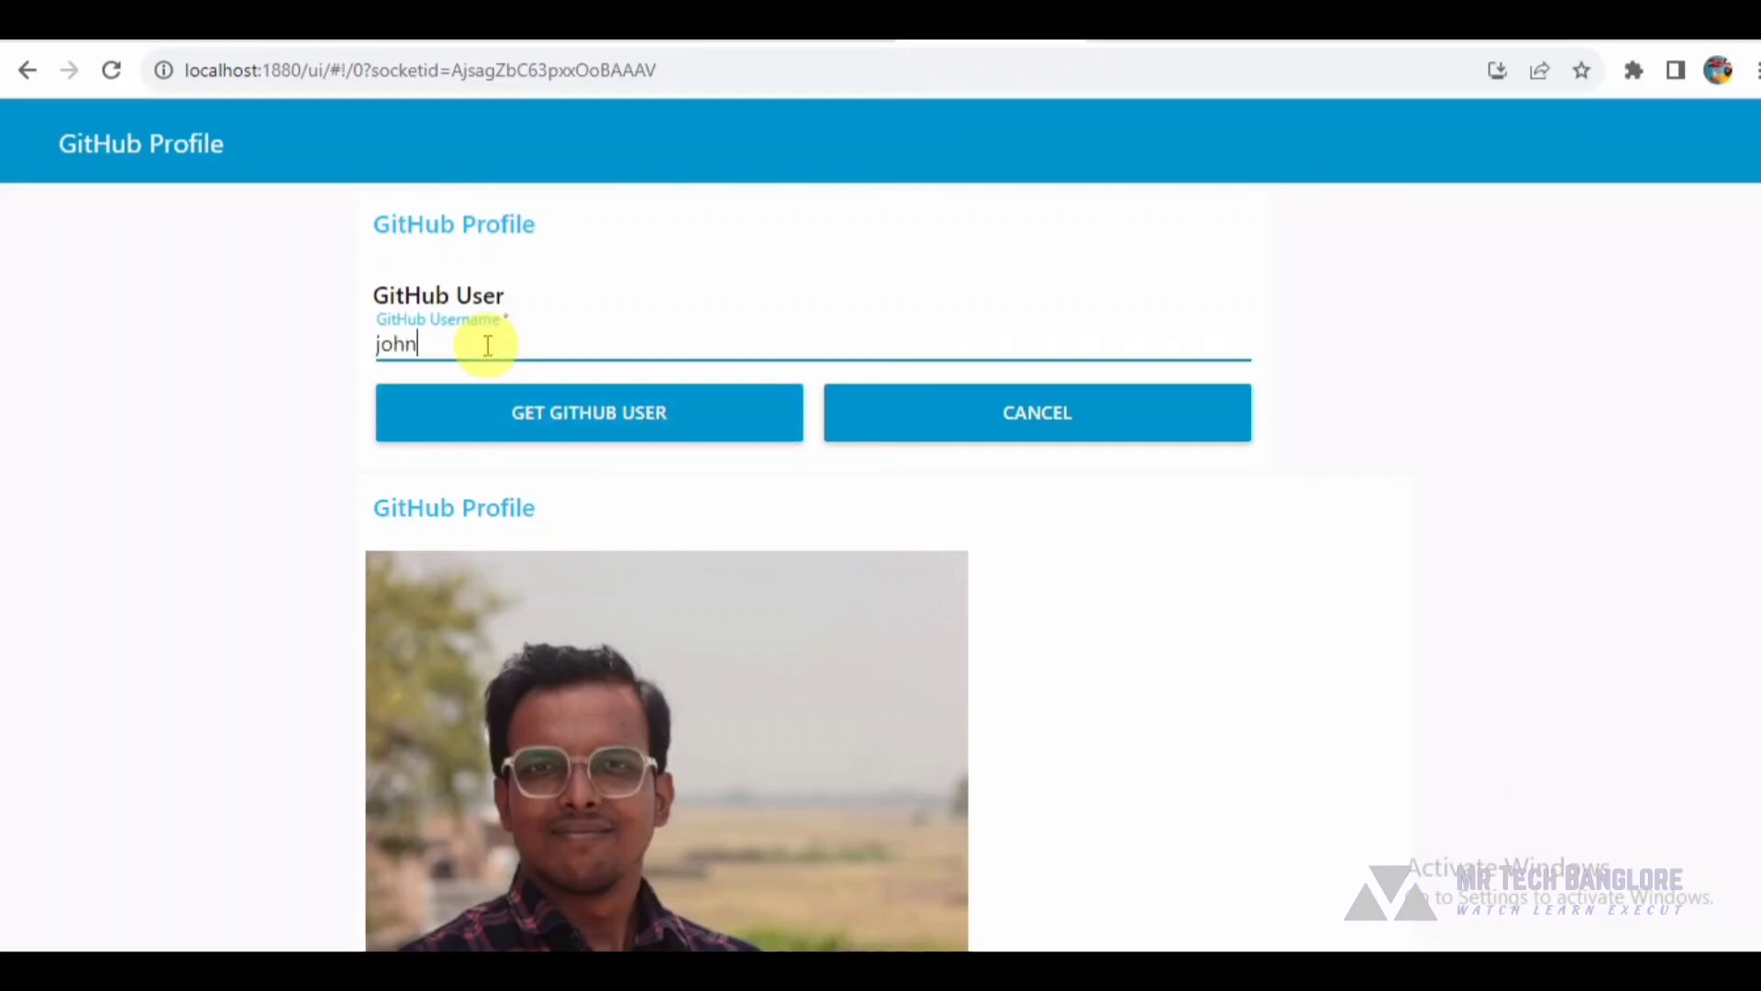
pyautogui.click(509, 412)
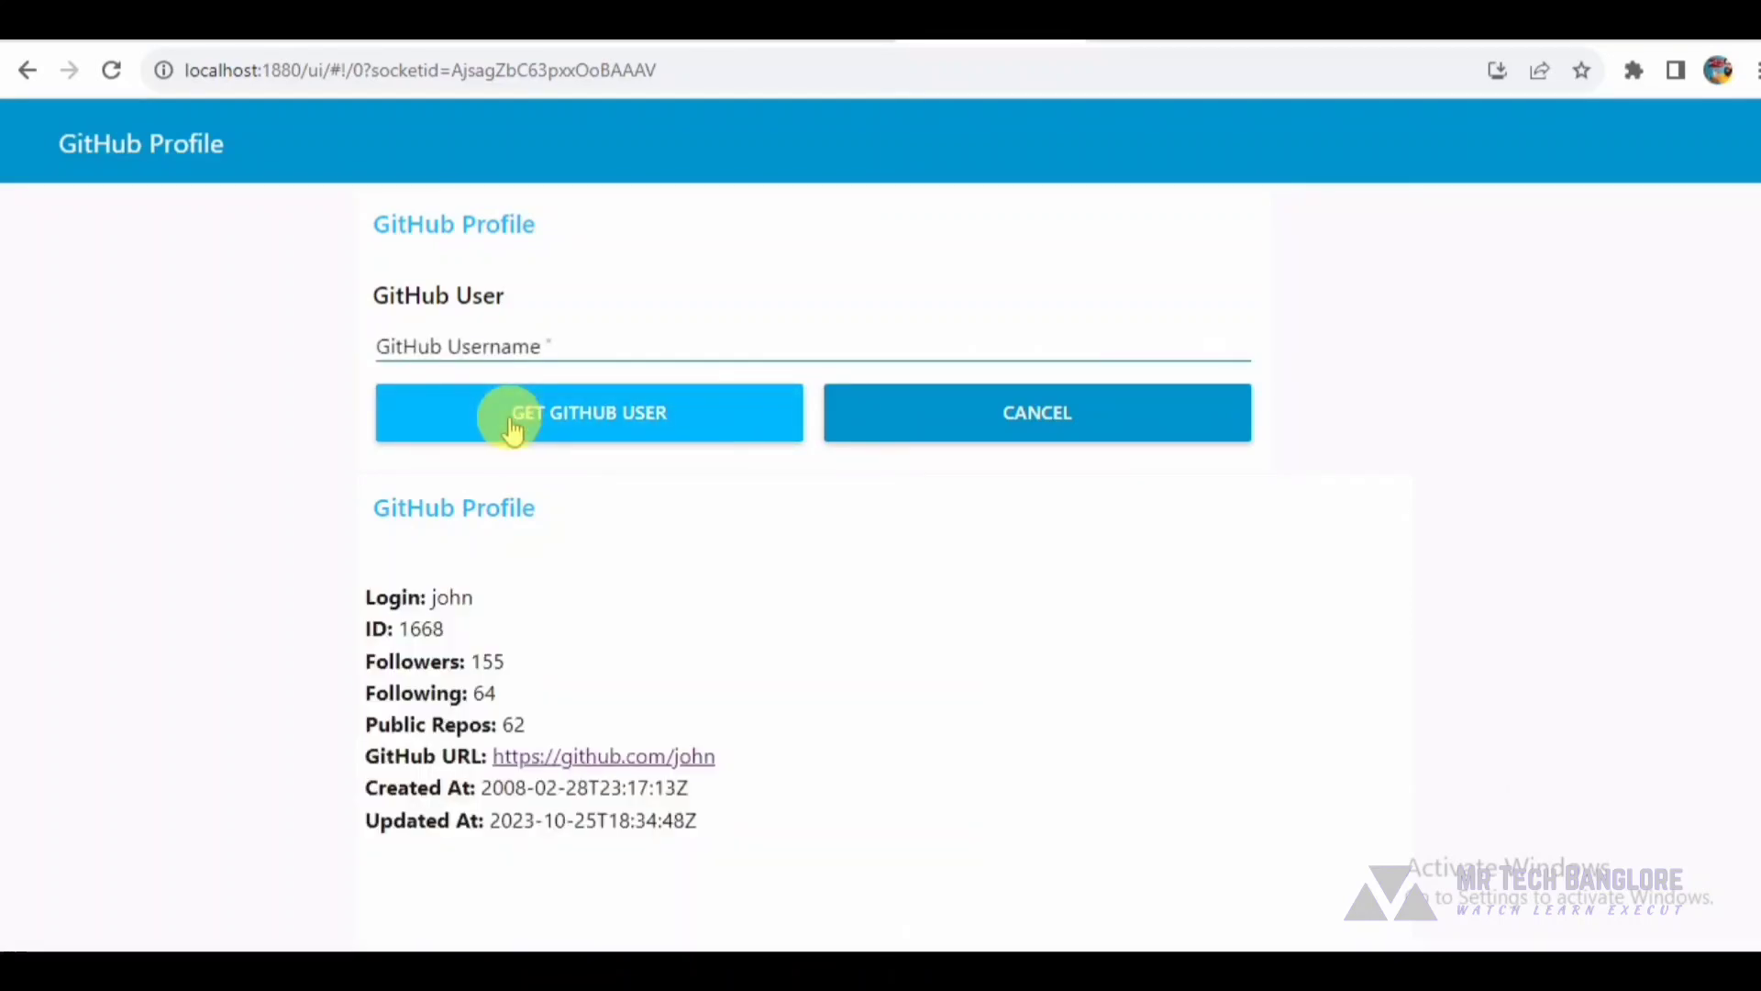
pyautogui.scroll(-3, 483, 621)
pyautogui.scroll(-1, 460, 501)
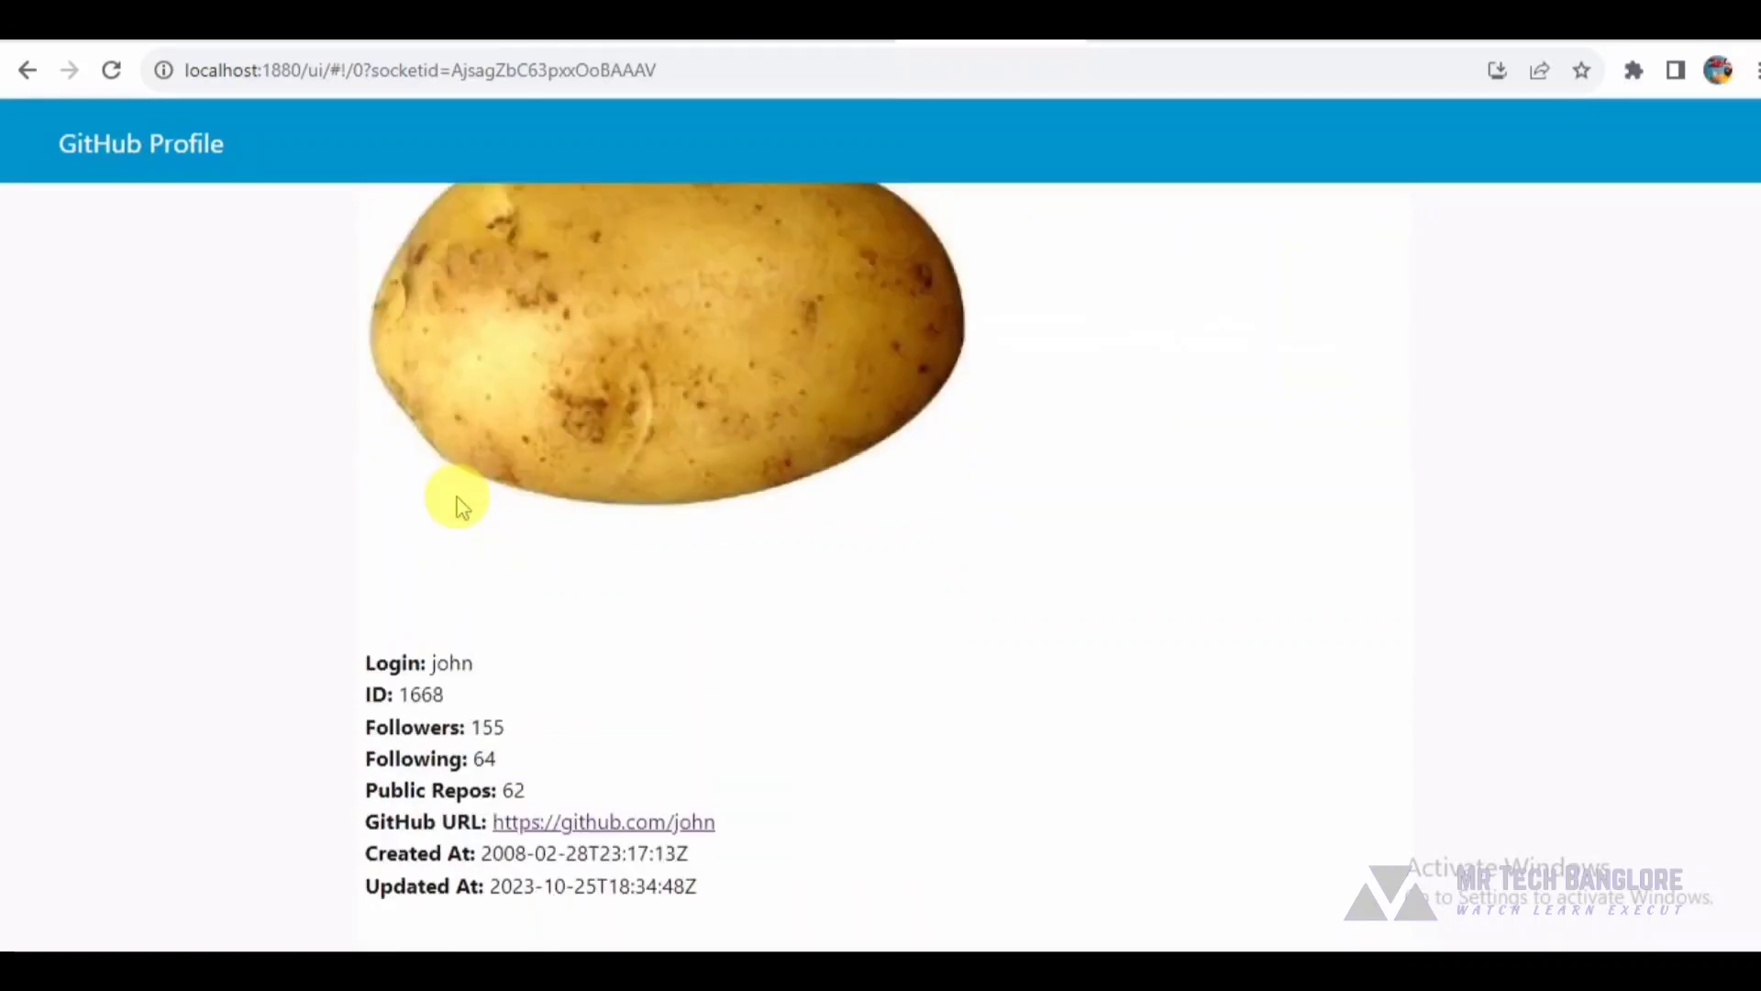
pyautogui.scroll(4, 459, 504)
pyautogui.click(563, 340)
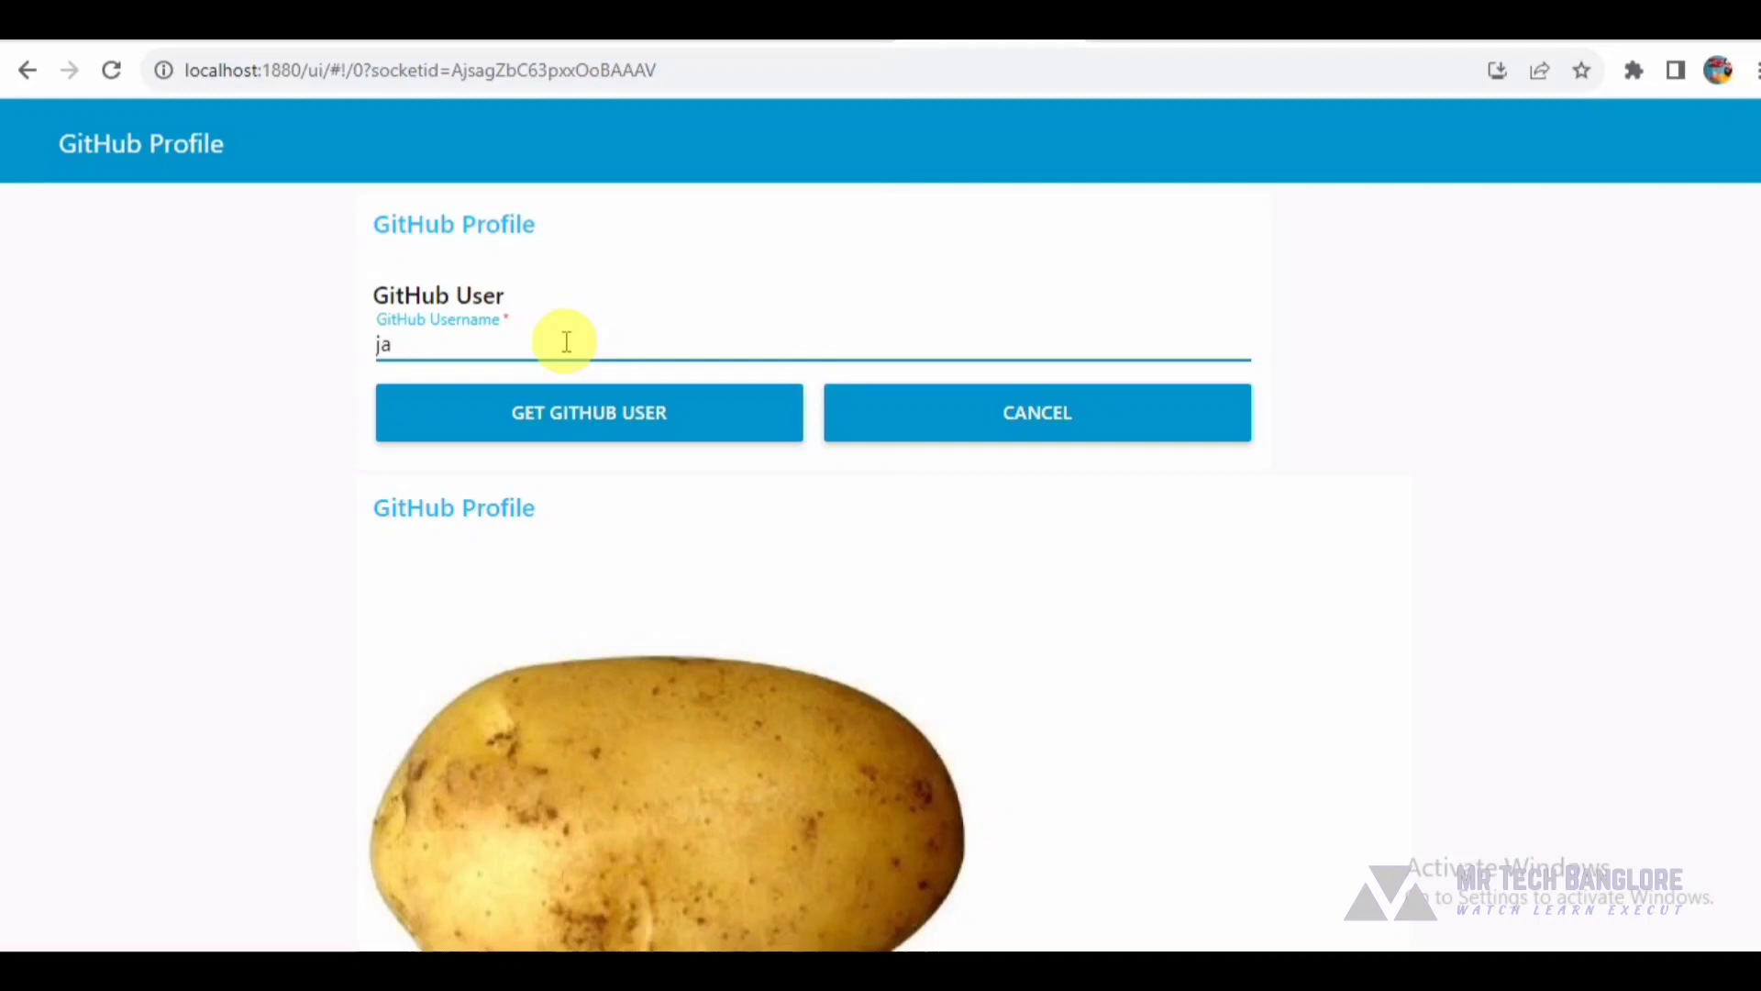
pyautogui.click(563, 389)
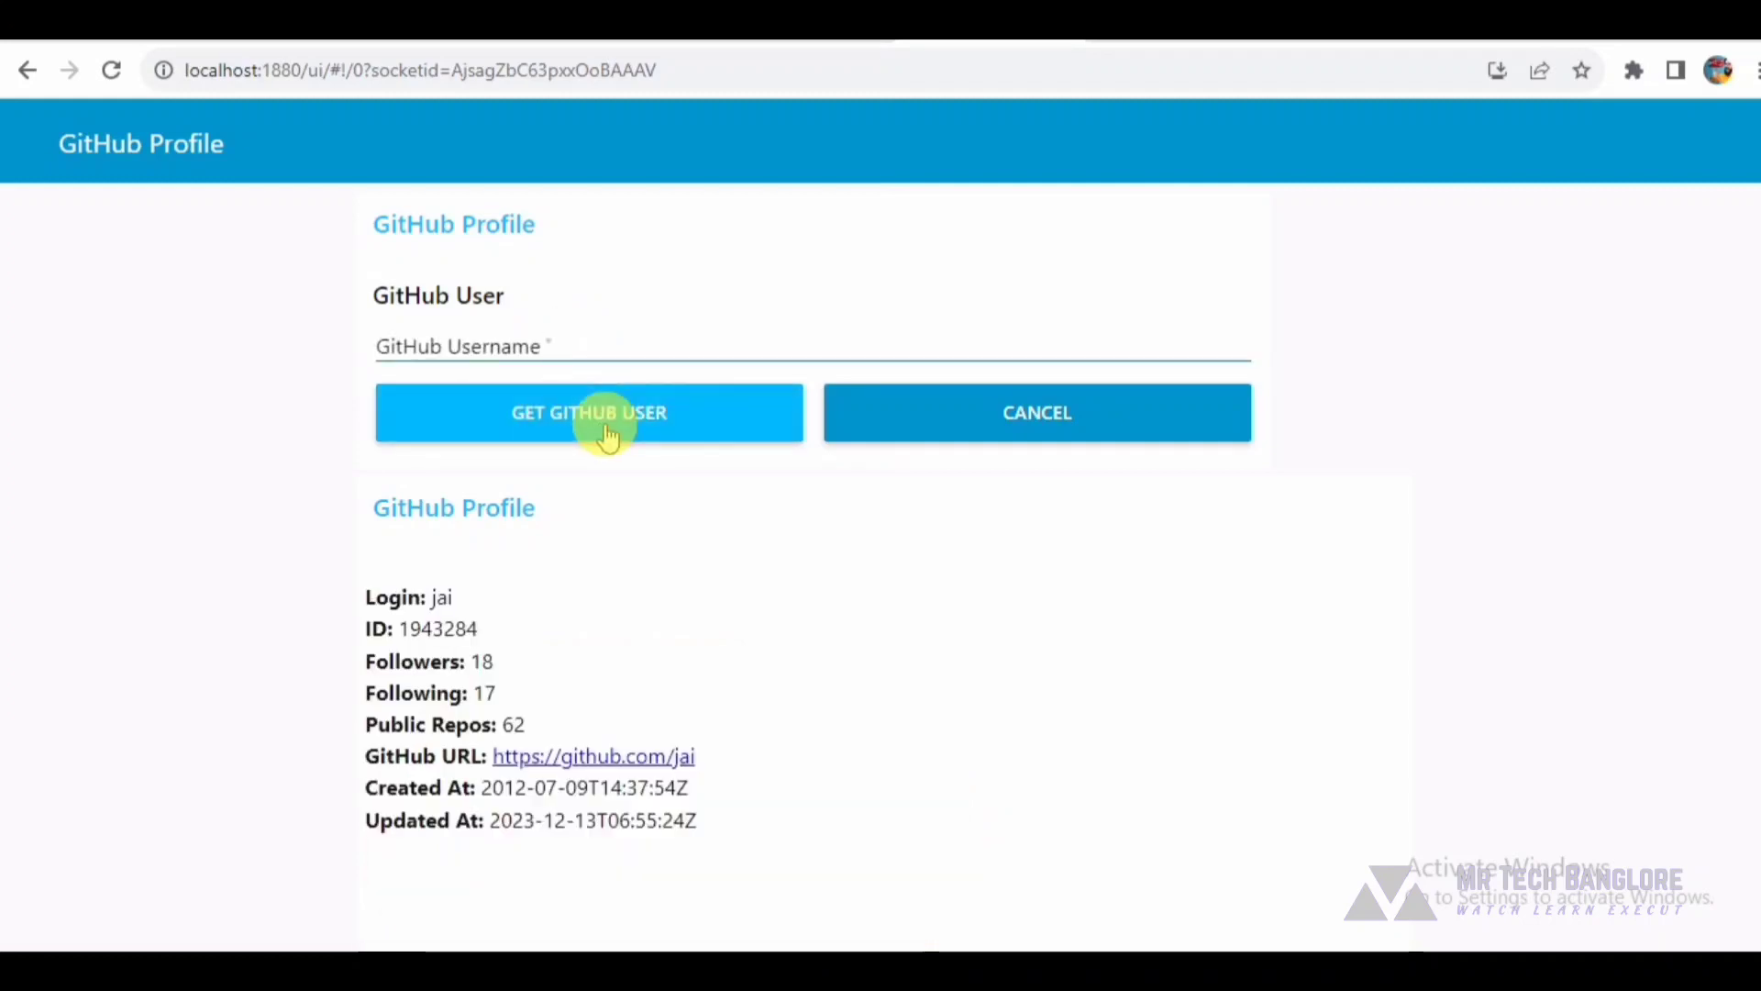
pyautogui.scroll(-2, 1049, 566)
pyautogui.scroll(-2, 1049, 567)
pyautogui.scroll(2, 1054, 578)
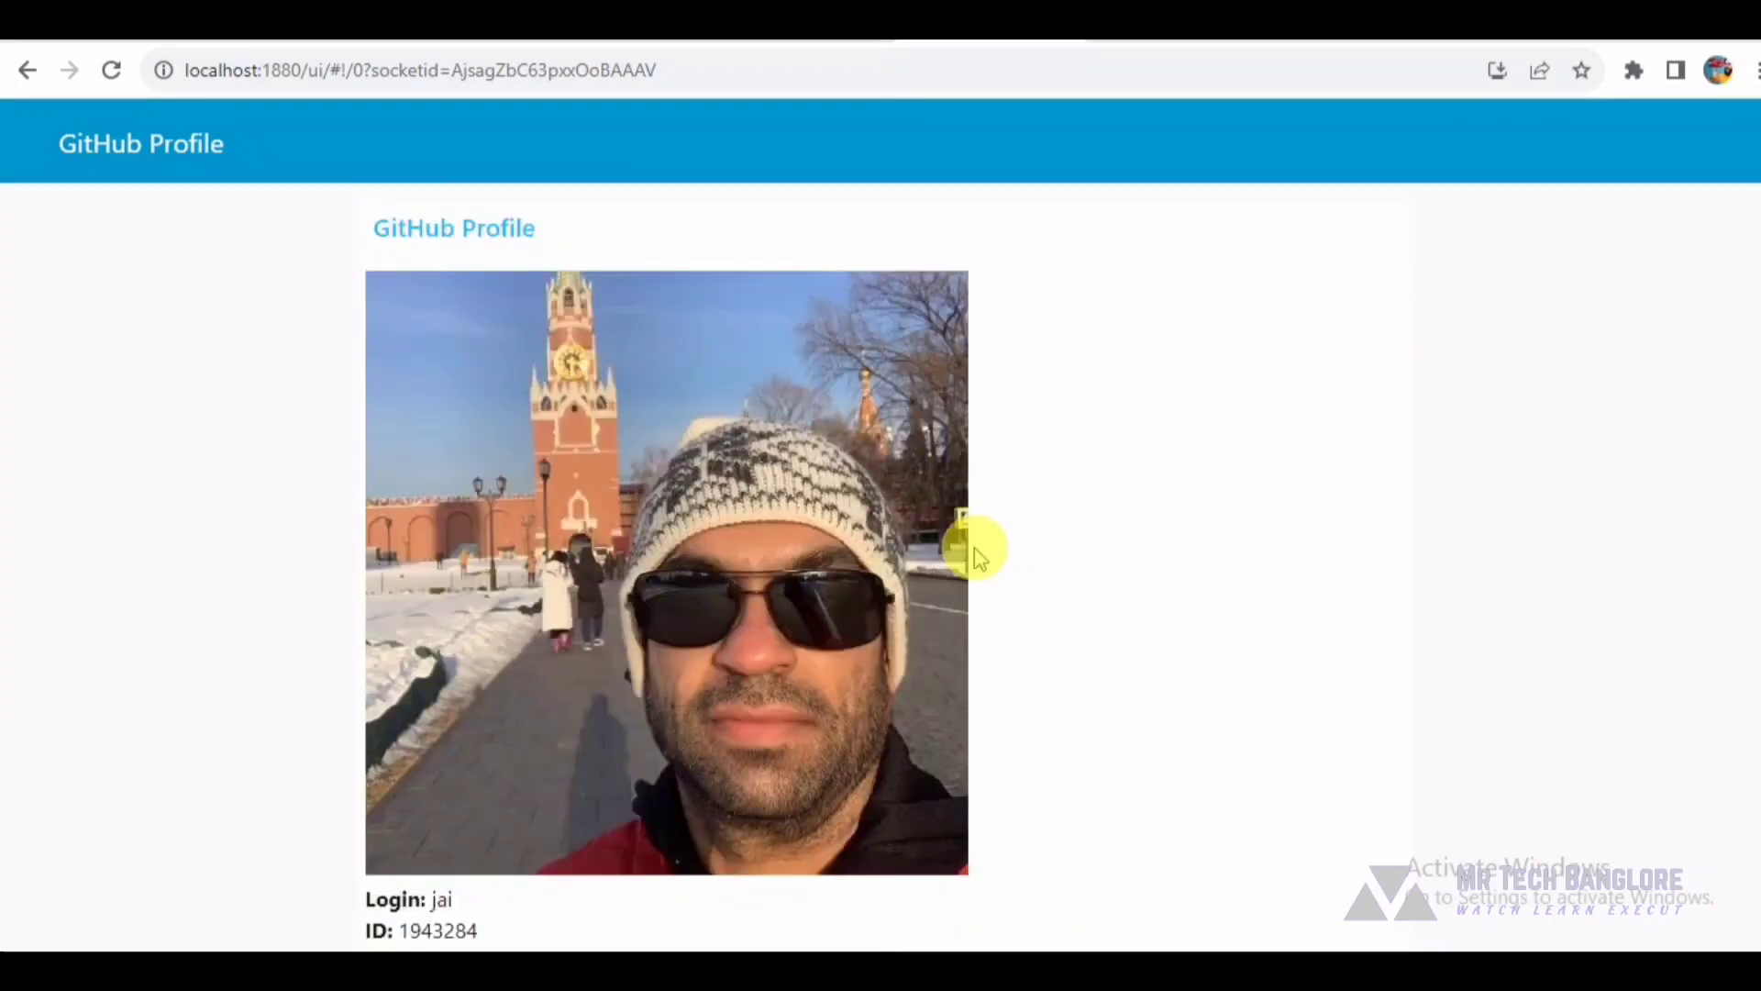
pyautogui.scroll(2, 976, 543)
pyautogui.click(489, 344)
pyautogui.write('ccccc')
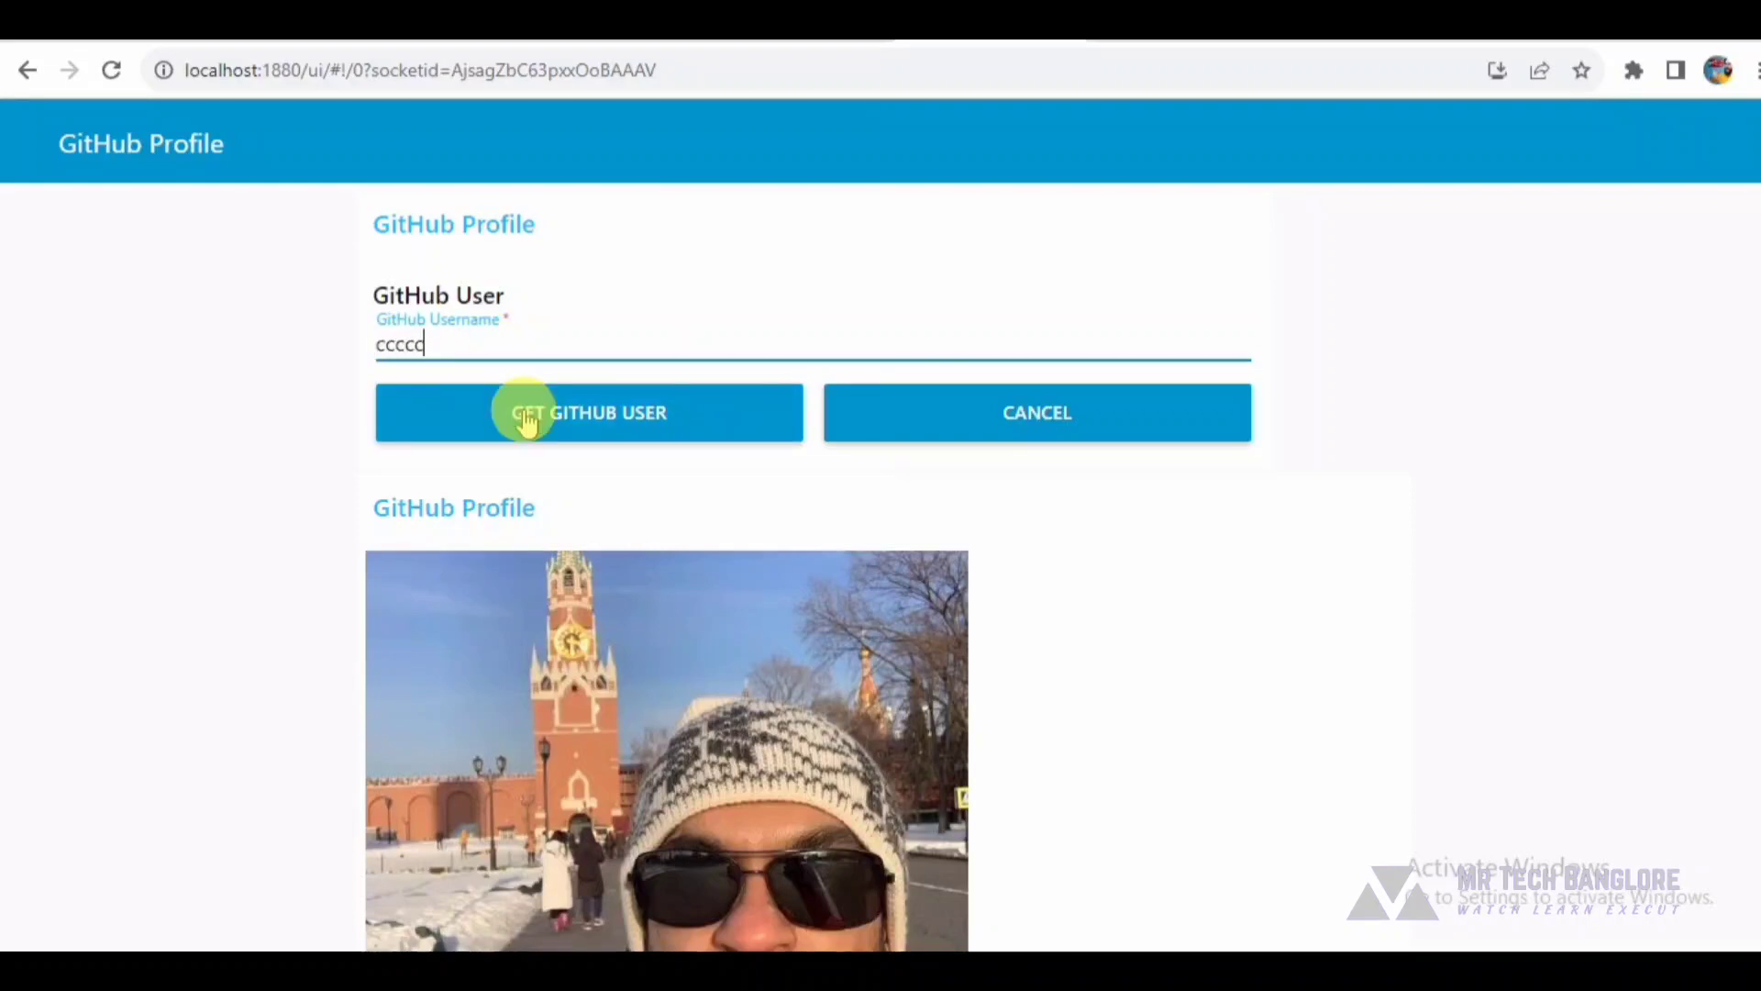
pyautogui.click(530, 419)
pyautogui.scroll(-3, 699, 559)
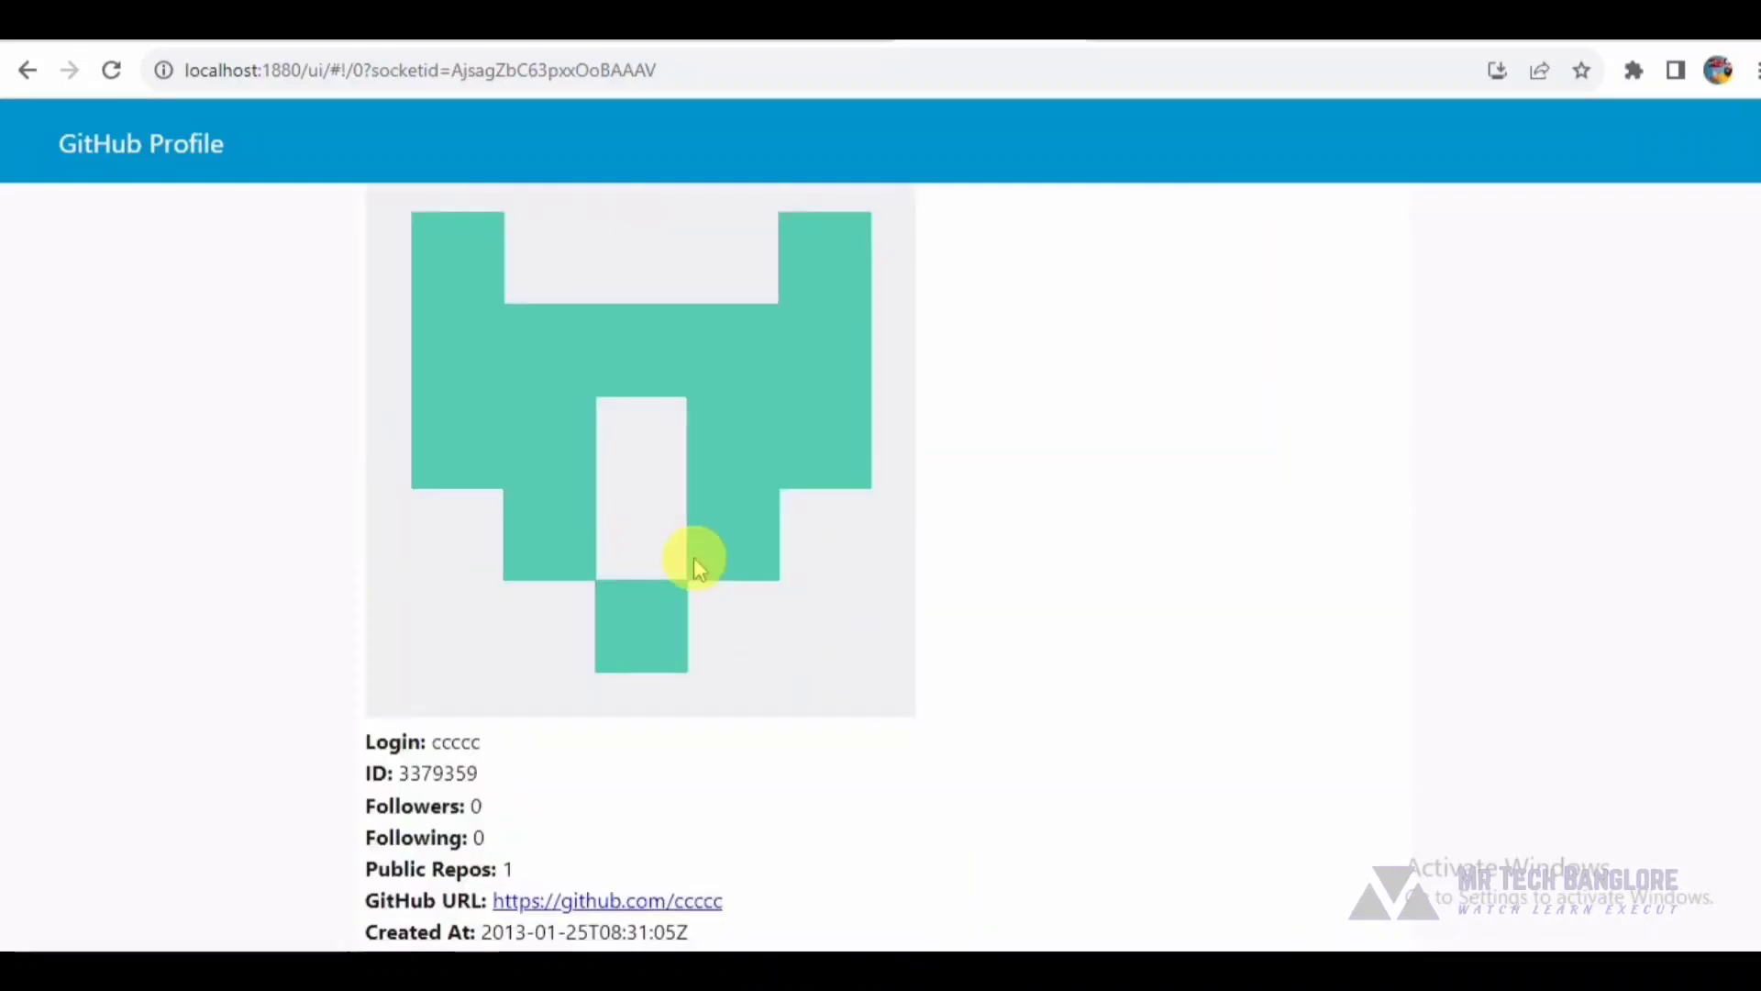
pyautogui.scroll(-1, 759, 590)
pyautogui.scroll(4, 510, 315)
# Submit a nonexistent username and highlight the resulting 'User not found on GitHub.' message.
pyautogui.click(491, 331)
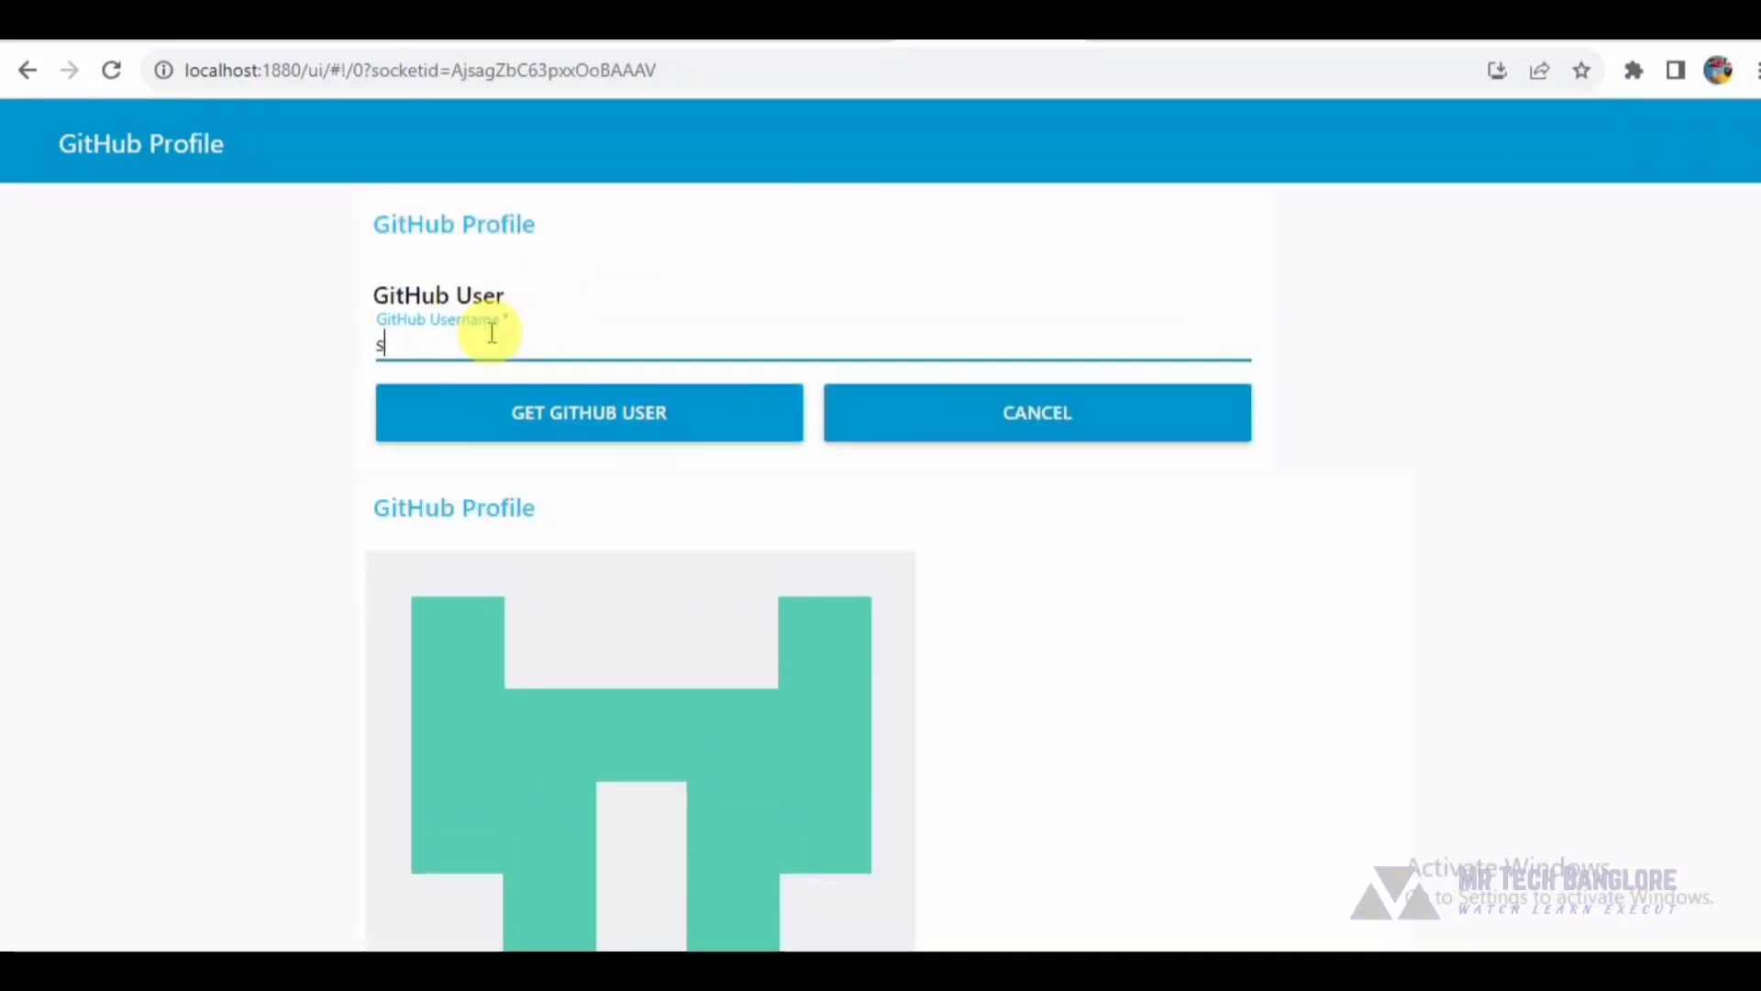
pyautogui.click(511, 407)
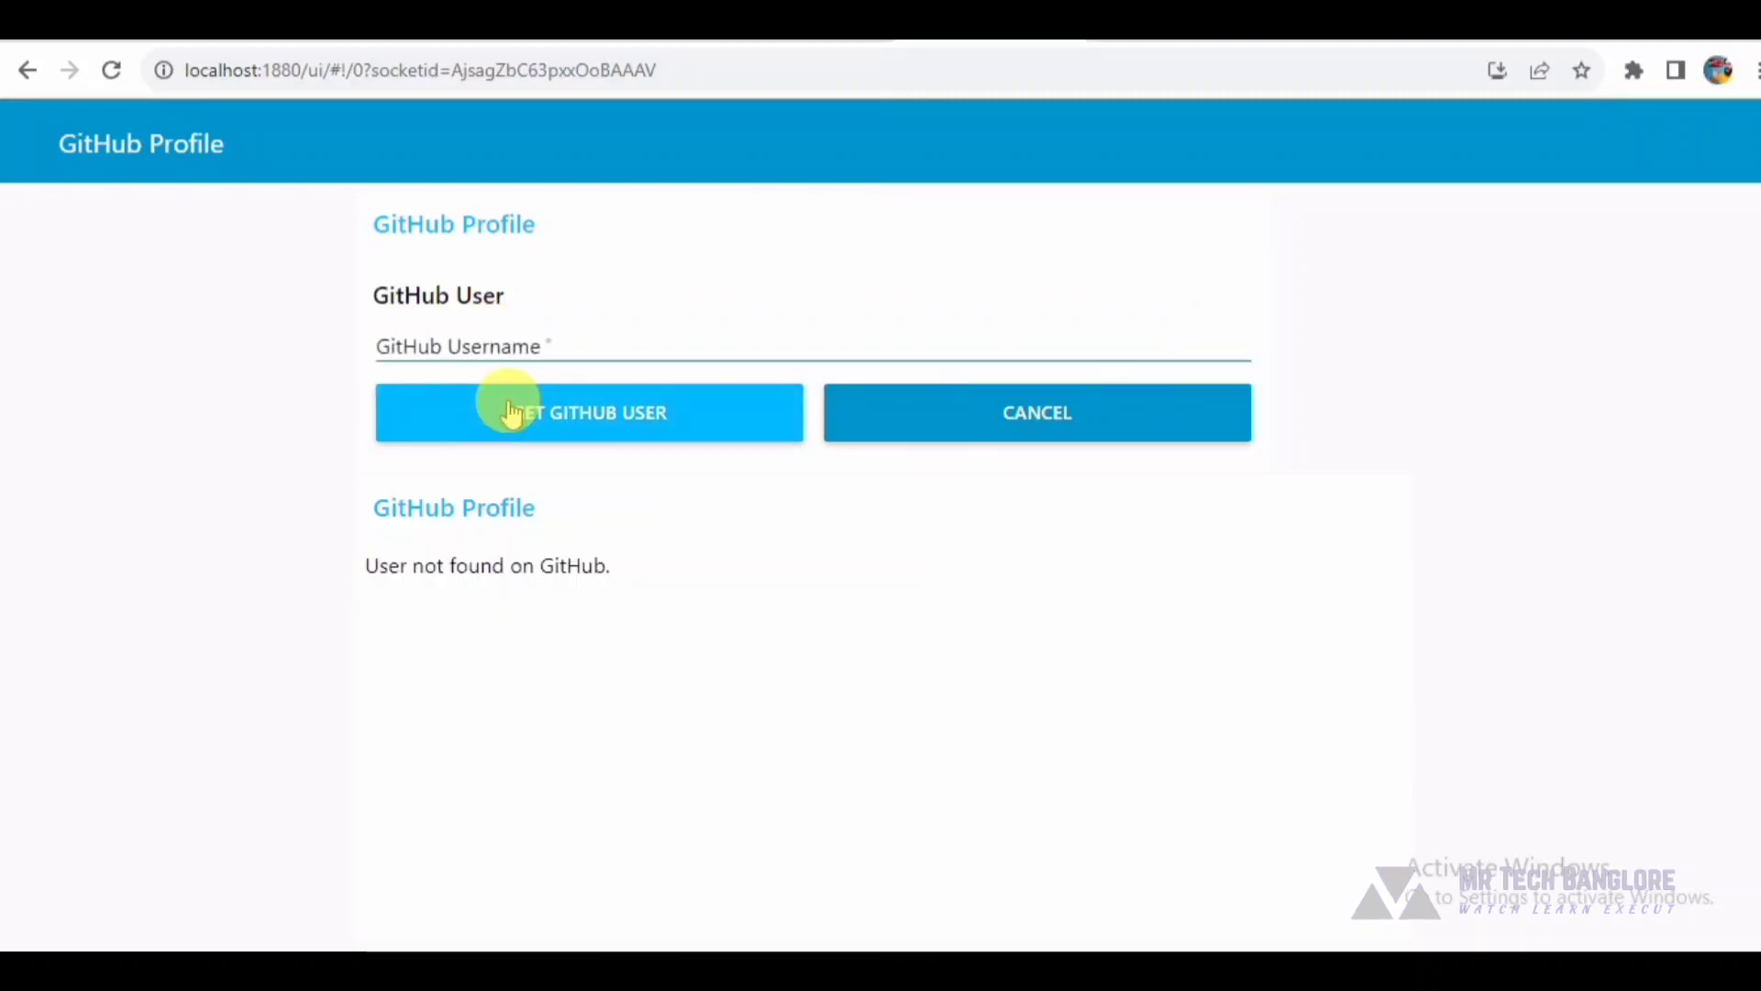
pyautogui.moveTo(366, 563); pyautogui.dragTo(650, 571)
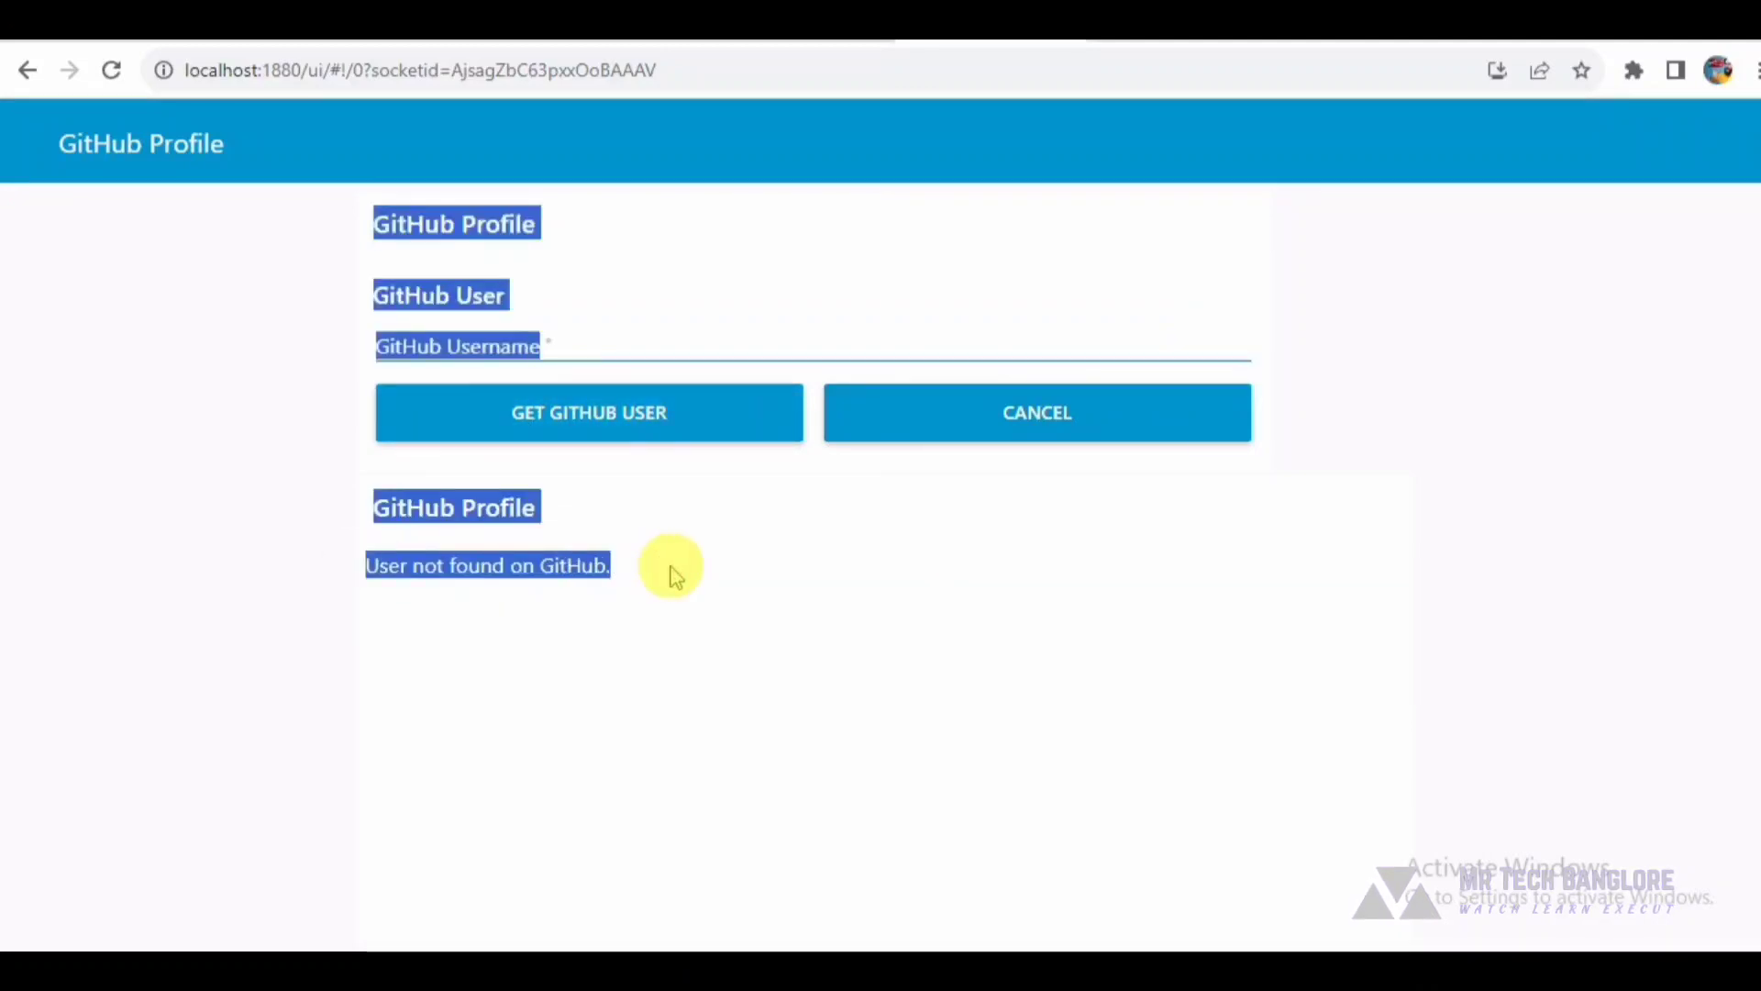
pyautogui.click(674, 575)
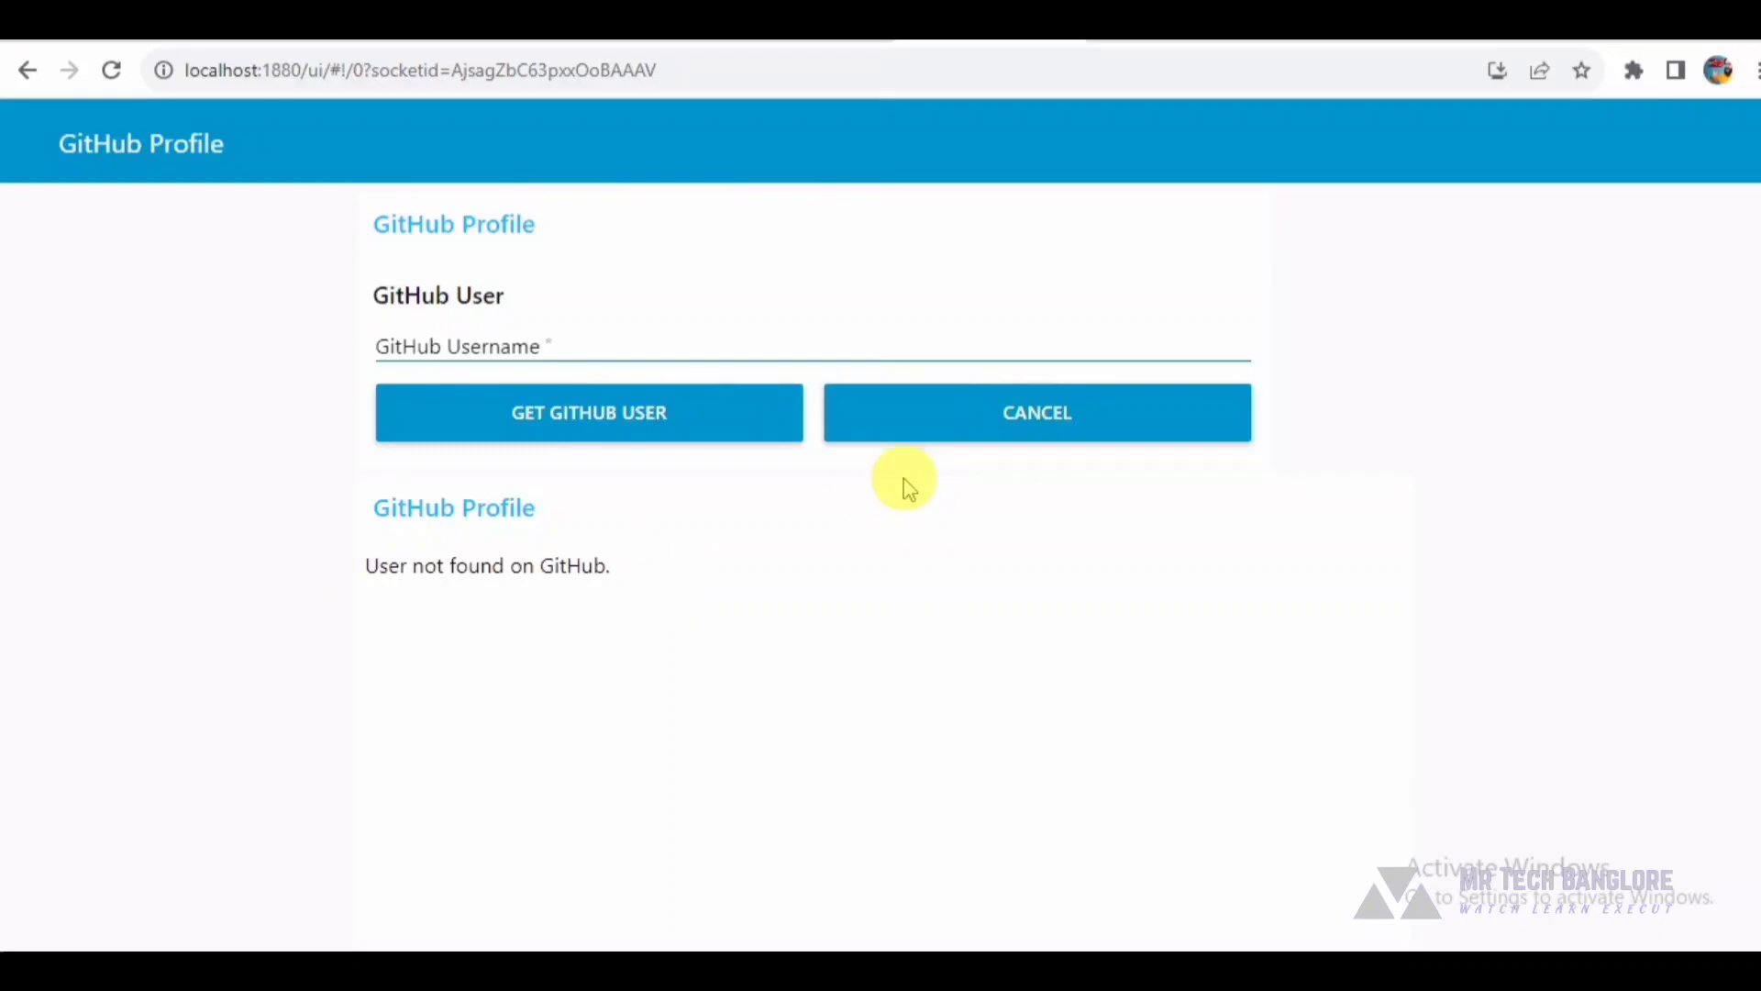